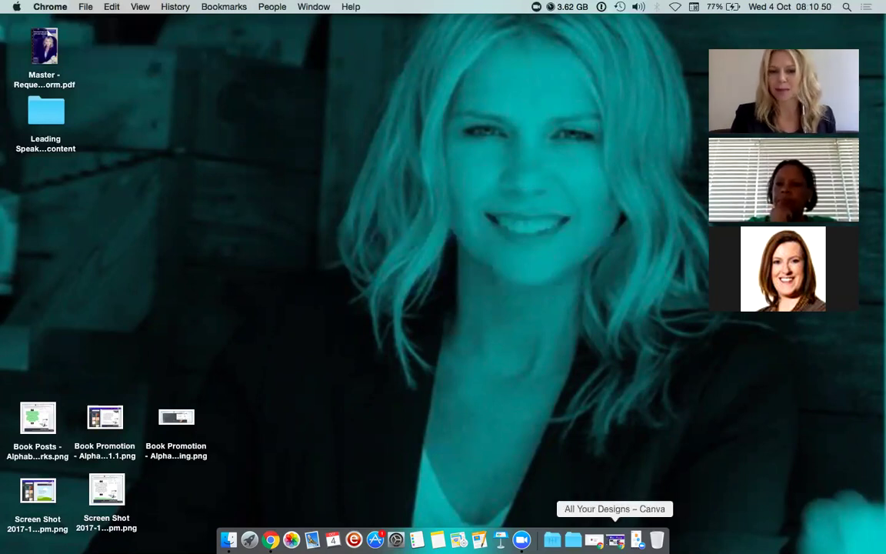
Step: Switch to the Canva window with all designs and show the full catalogue of design types
click(616, 540)
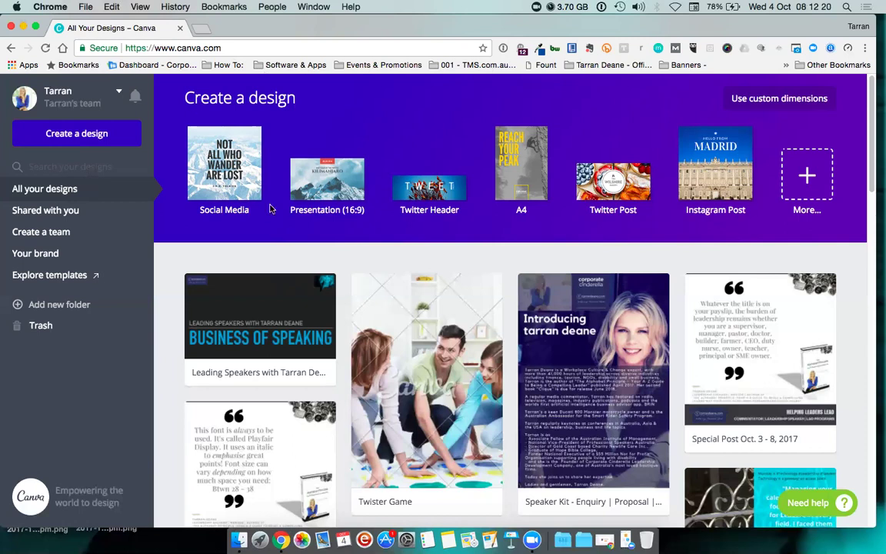
click(811, 177)
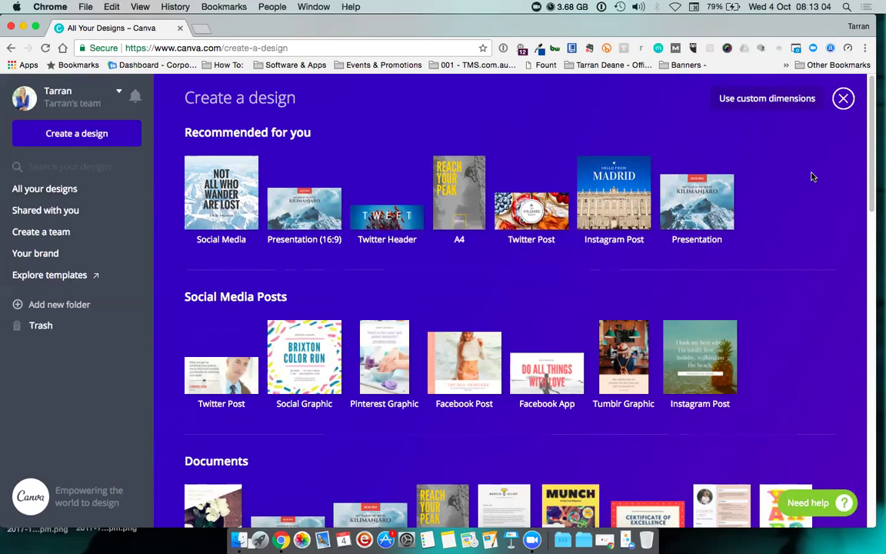
Step: Examine the available design types, from Recommended and Social Media Posts through Documents, Marketing Materials, headers and Events to Ads
scroll(813, 177, down, 1)
scroll(813, 177, down, 3)
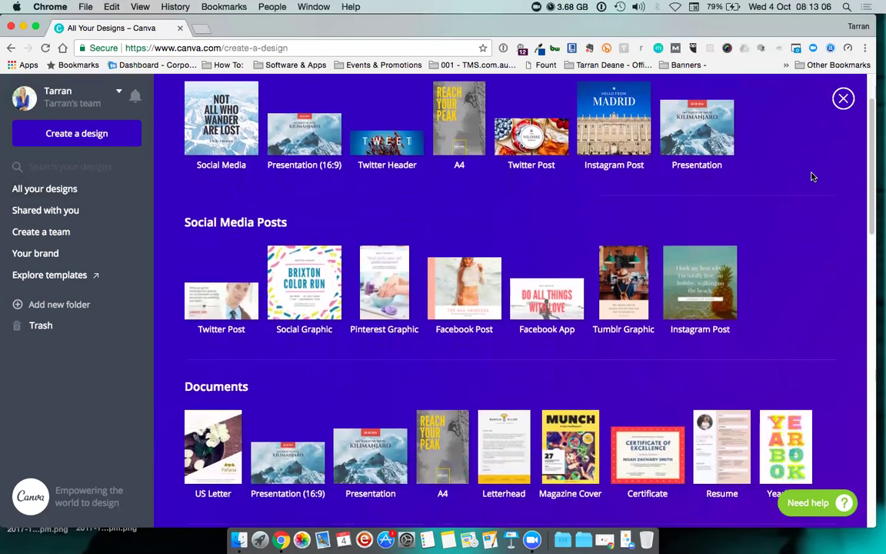
scroll(812, 177, up, 1)
scroll(812, 177, up, 1)
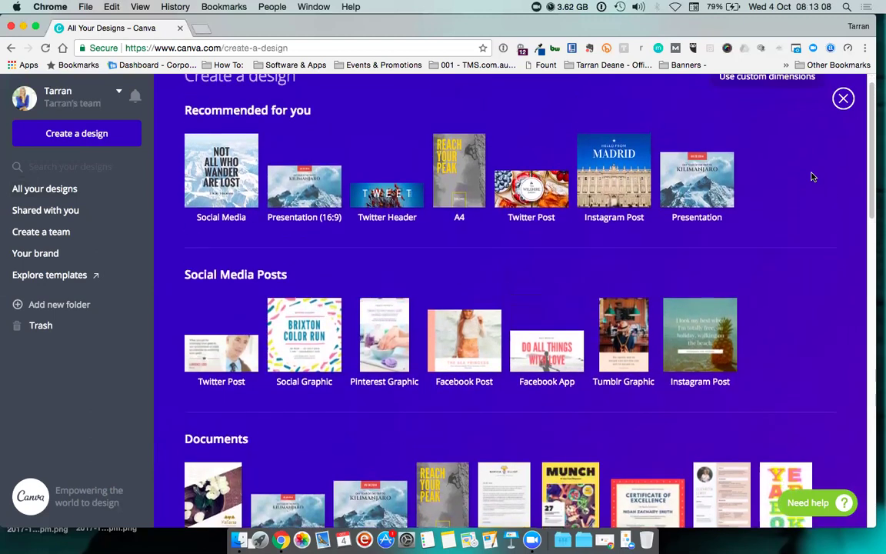
scroll(813, 177, up, 1)
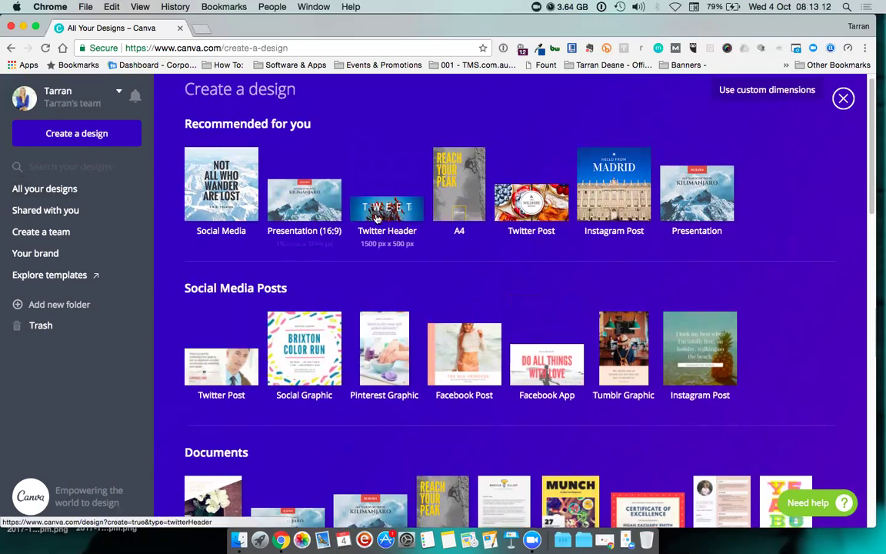
scroll(754, 206, down, 5)
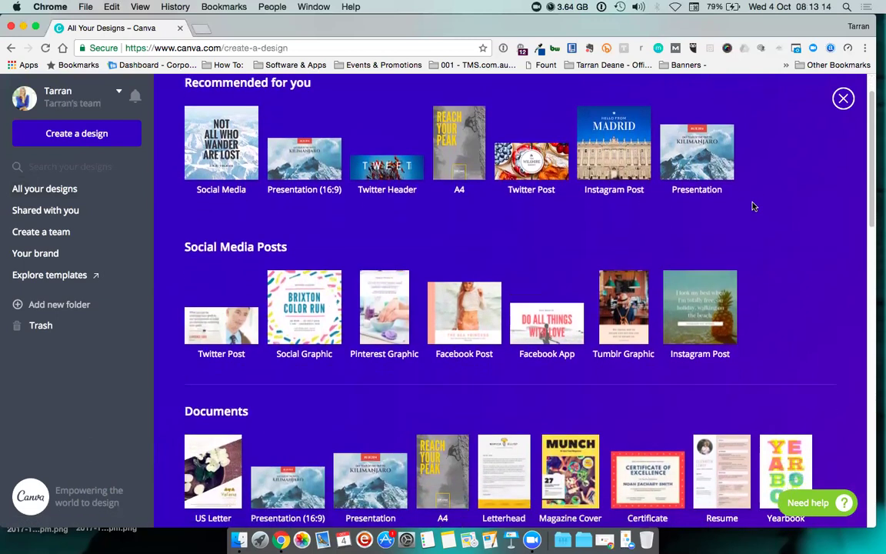
scroll(753, 206, down, 3)
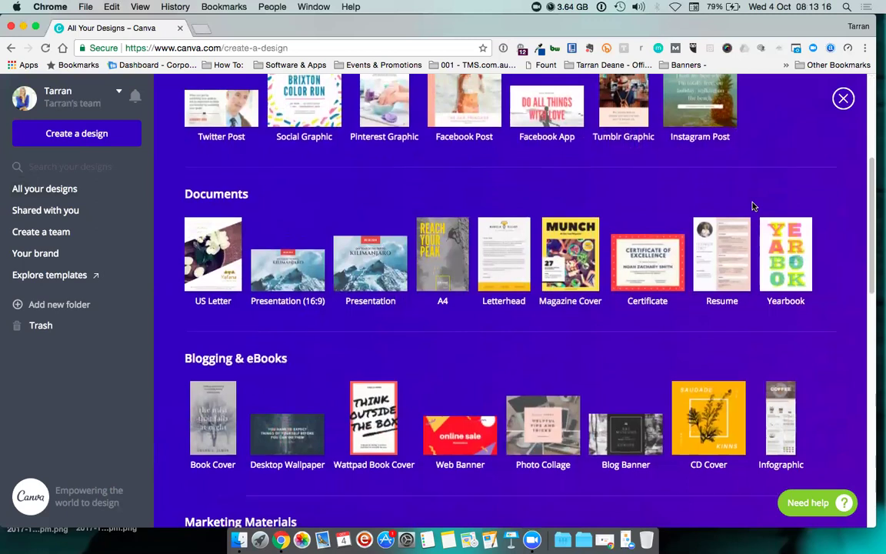
scroll(753, 207, down, 3)
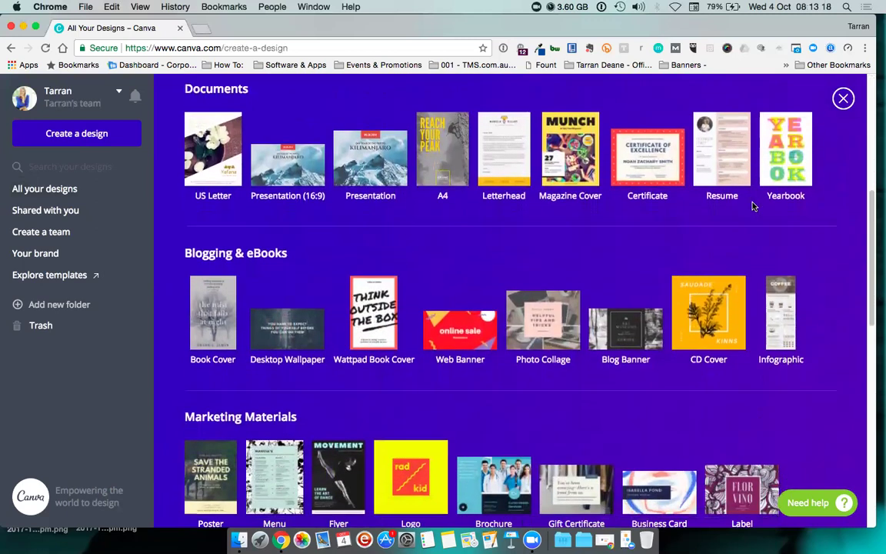
scroll(753, 207, down, 3)
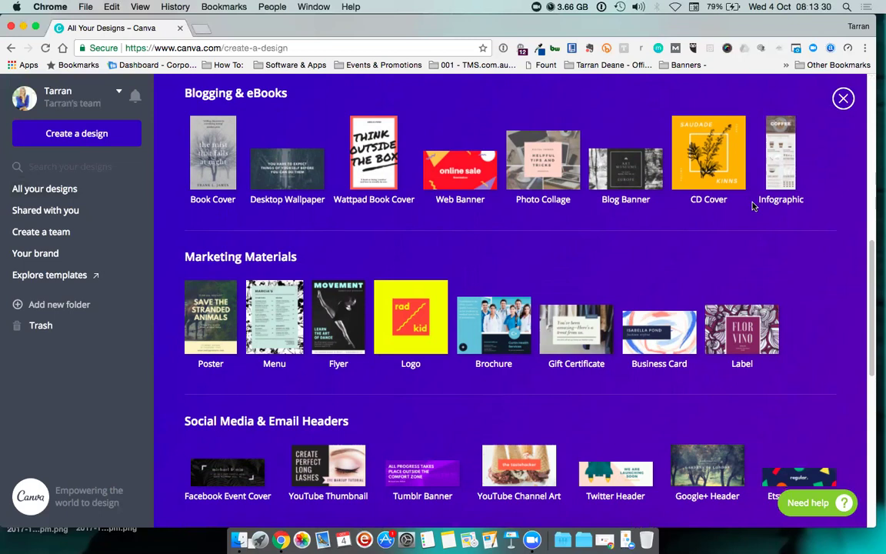
scroll(753, 205, down, 2)
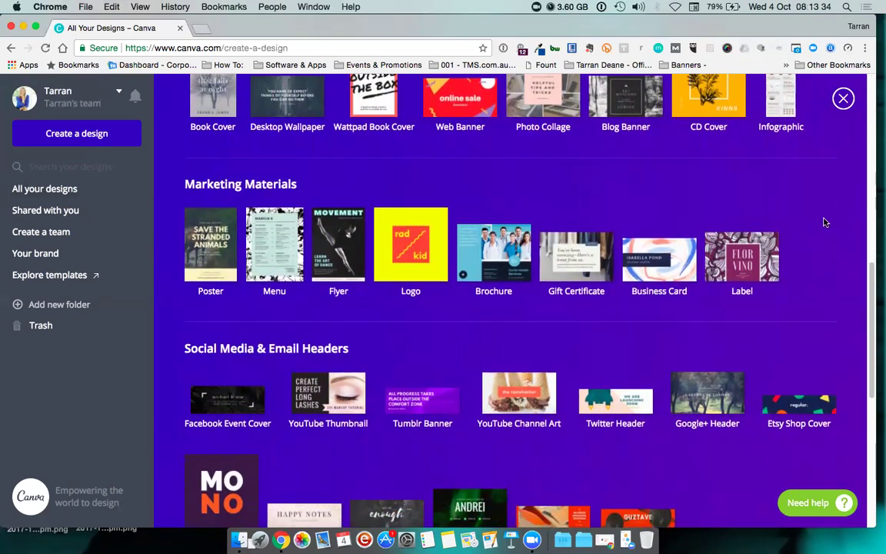
scroll(825, 223, down, 2)
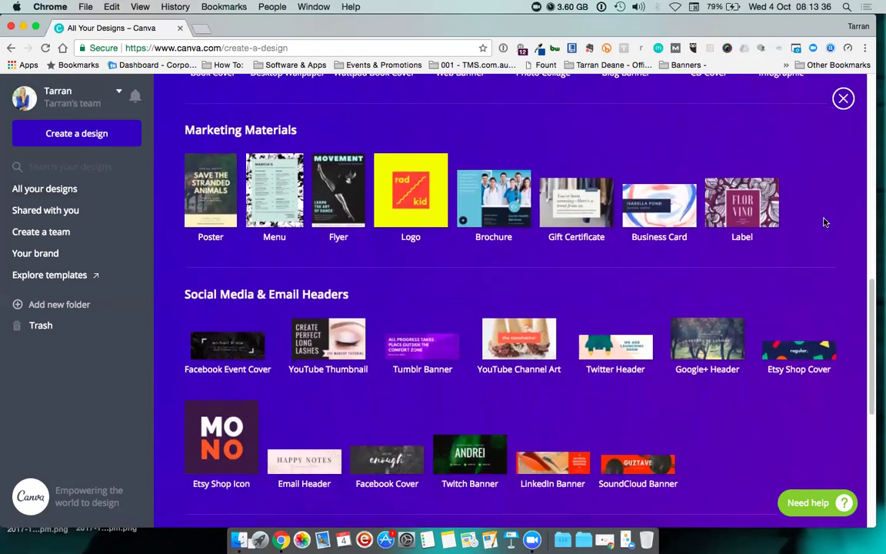
scroll(825, 223, down, 1)
scroll(825, 223, down, 1)
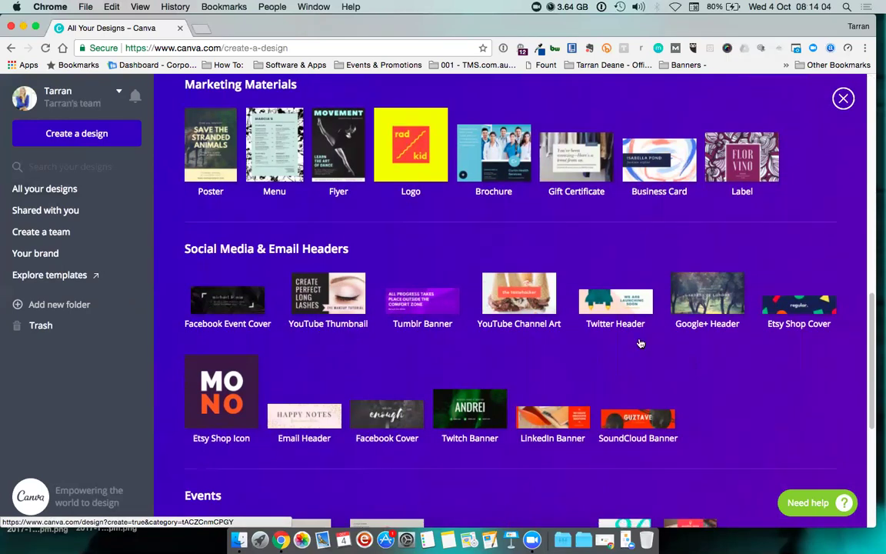
scroll(793, 338, down, 1)
scroll(794, 339, down, 5)
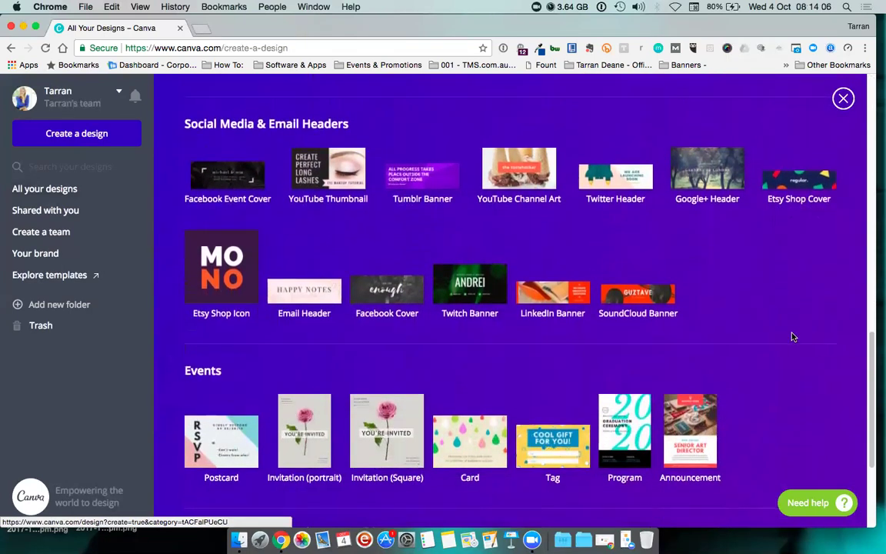
scroll(794, 337, down, 3)
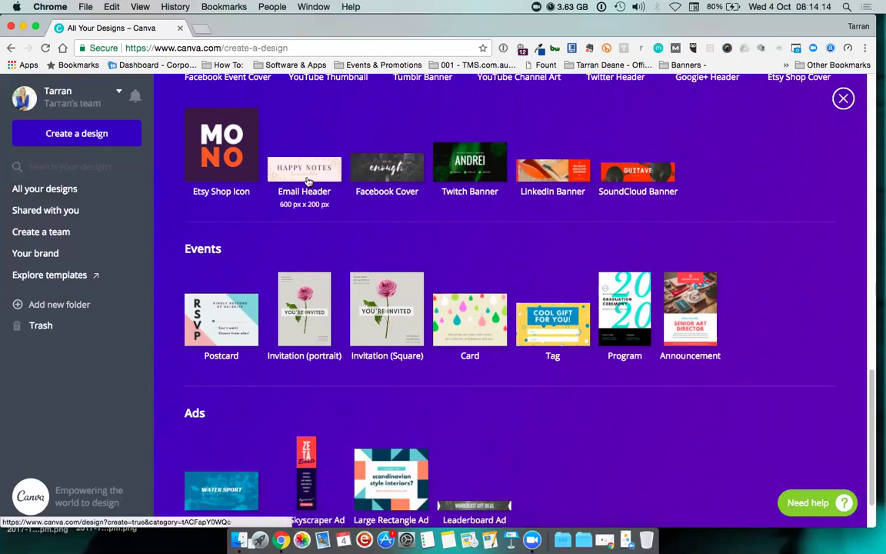
scroll(756, 231, down, 3)
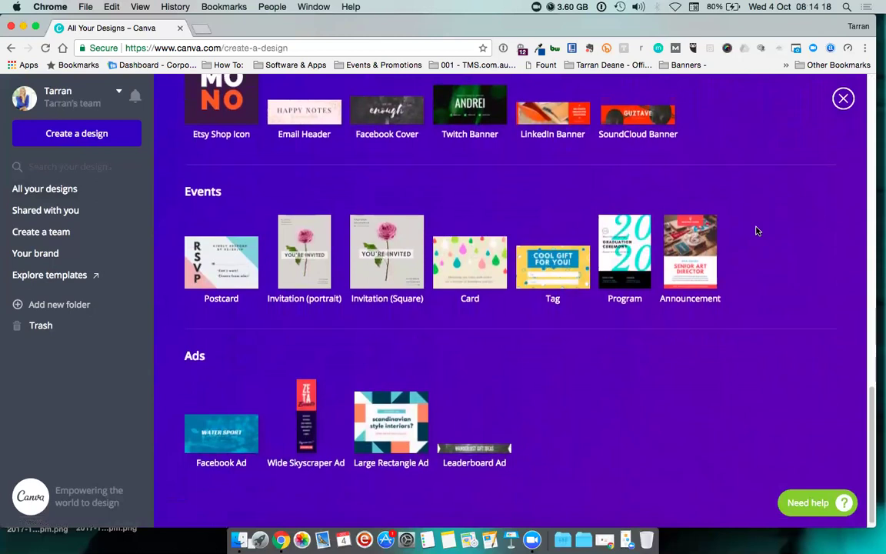
scroll(755, 231, up, 10)
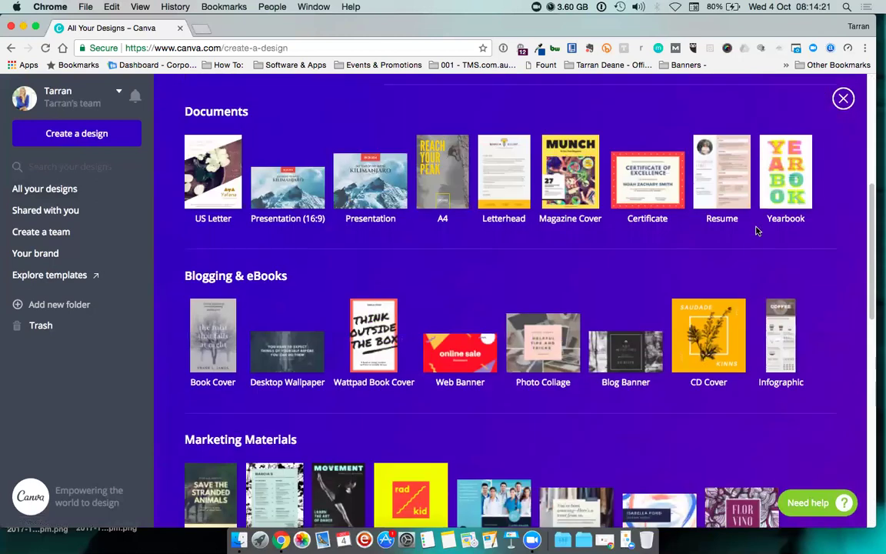
scroll(756, 231, up, 5)
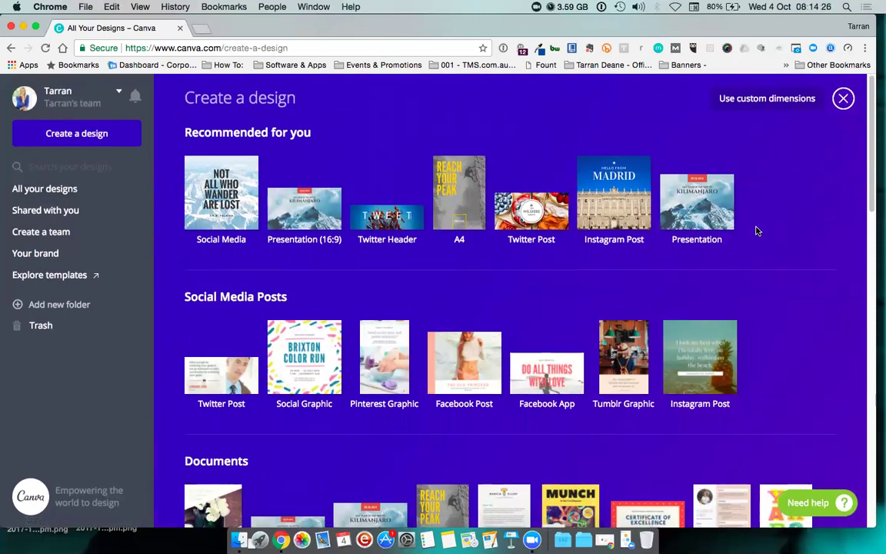
Step: Create a new YouTube Thumbnail design from the Social Media & Email Headers category
scroll(755, 231, down, 5)
scroll(756, 231, down, 10)
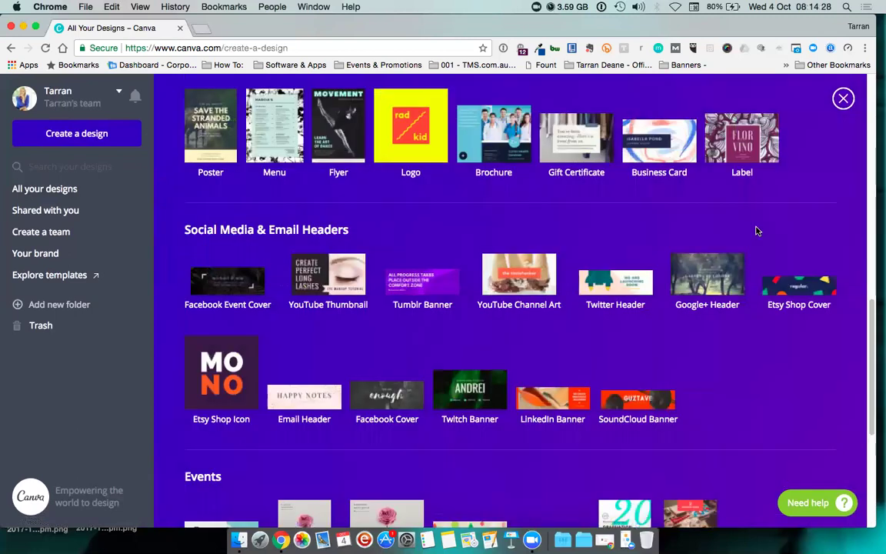
click(331, 279)
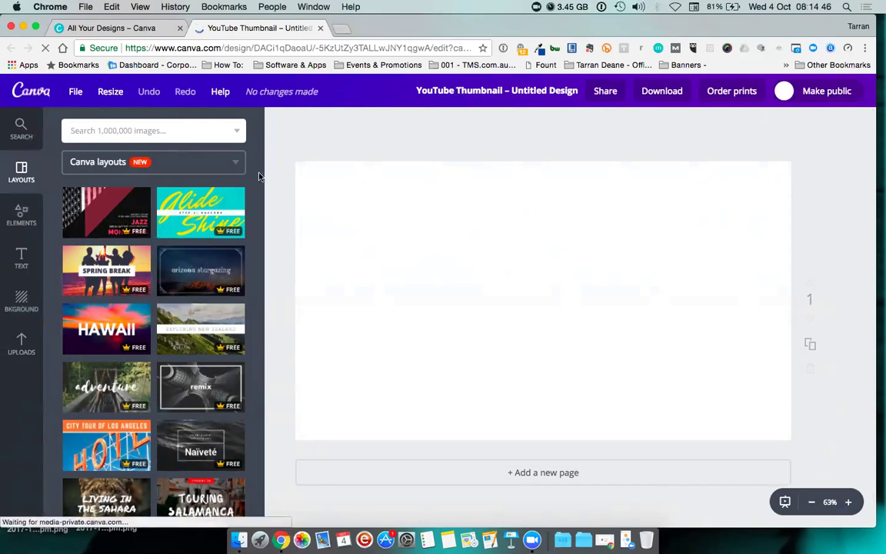
Step: Examine the ready-made Canva layouts offered for the blank YouTube thumbnail
scroll(219, 209, down, 2)
scroll(219, 209, down, 2)
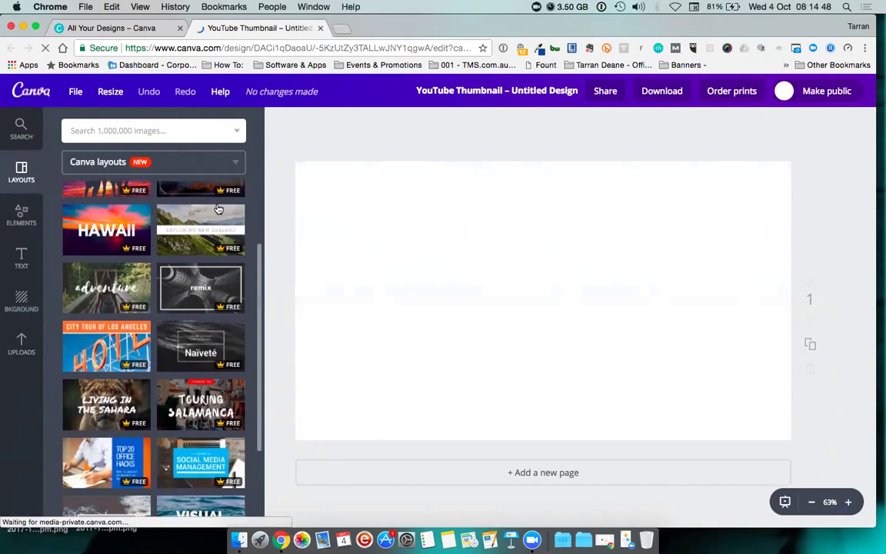
scroll(206, 255, down, 2)
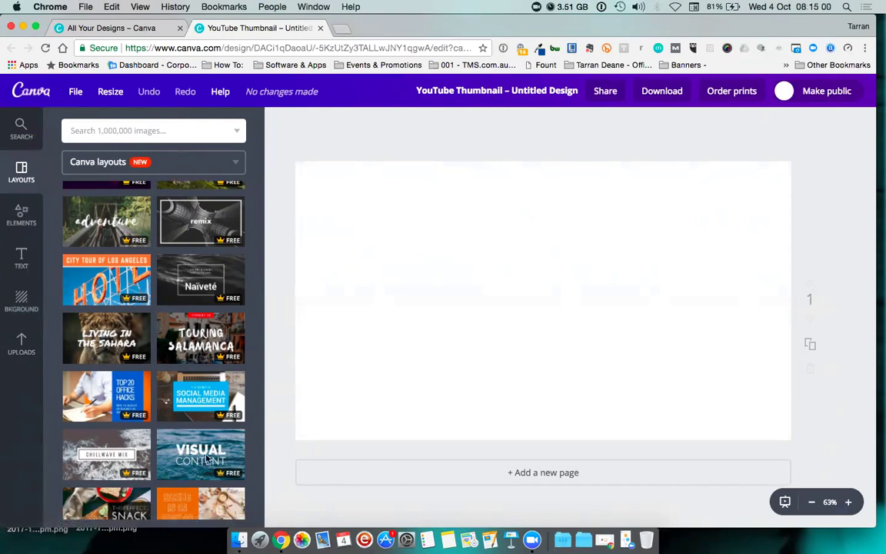
scroll(231, 346, down, 2)
scroll(237, 310, down, 5)
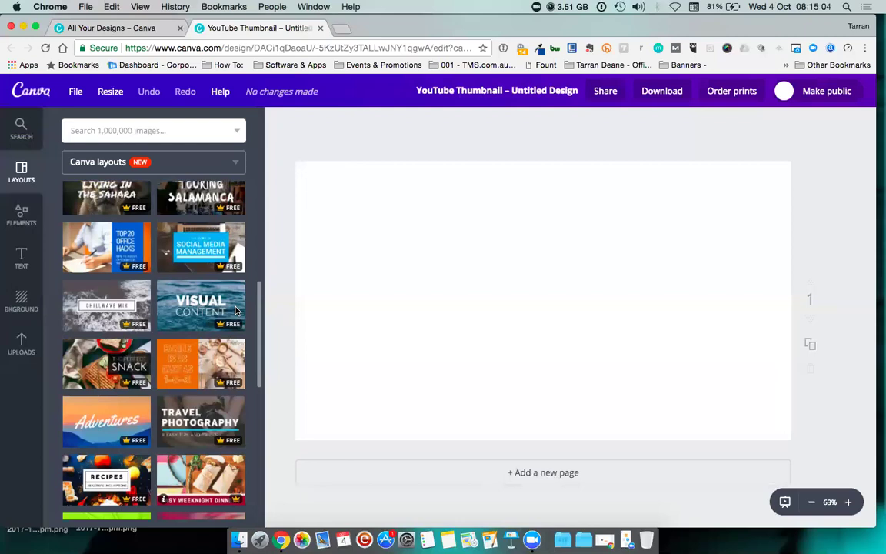
scroll(237, 310, down, 10)
scroll(237, 310, down, 7)
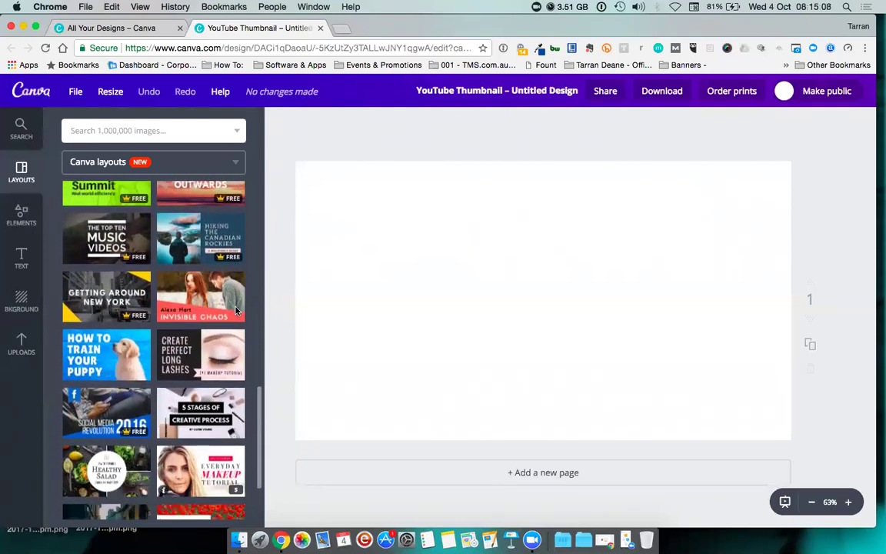
scroll(218, 271, down, 15)
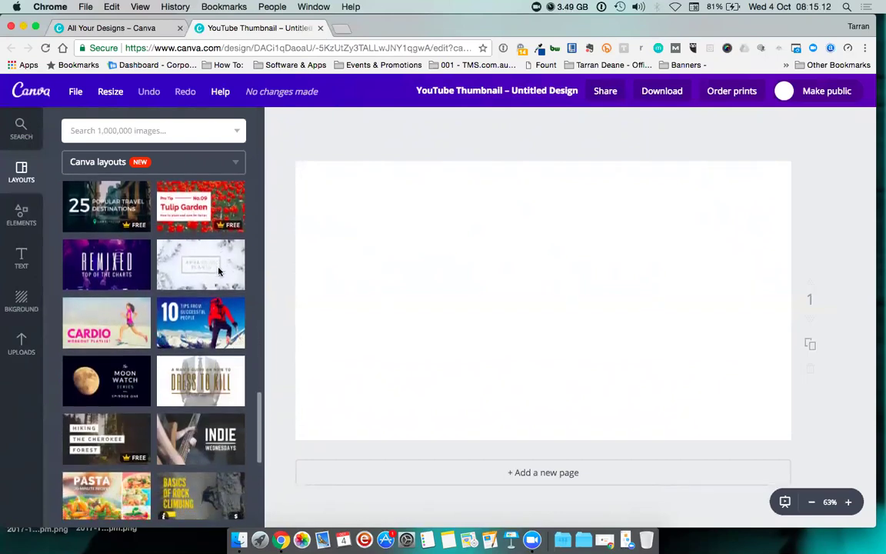
scroll(219, 271, down, 2)
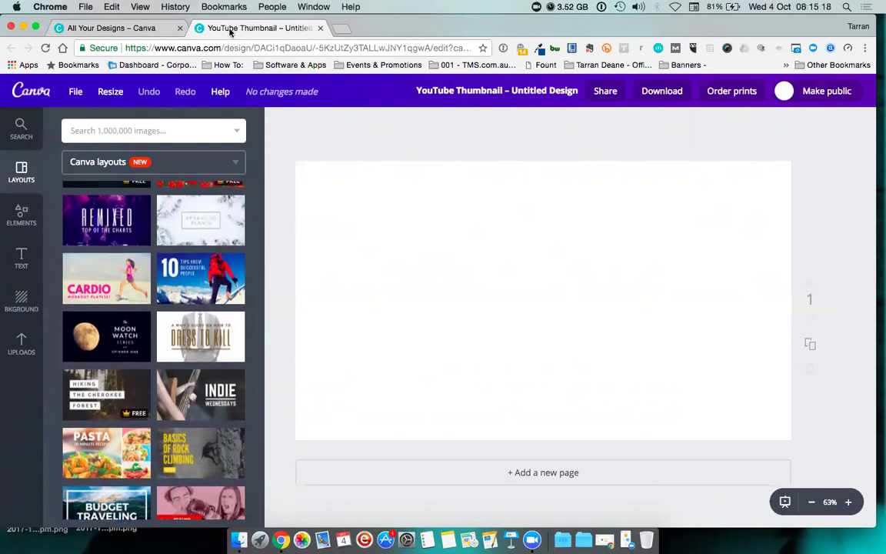
Step: Return to the All Your Designs page and close the catalogue of design types to show the saved designs
click(141, 31)
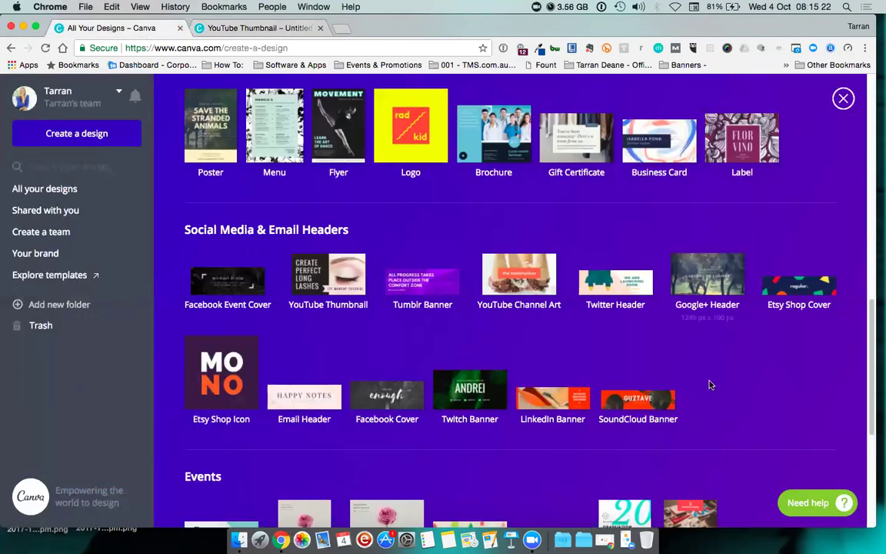
scroll(706, 409, up, 3)
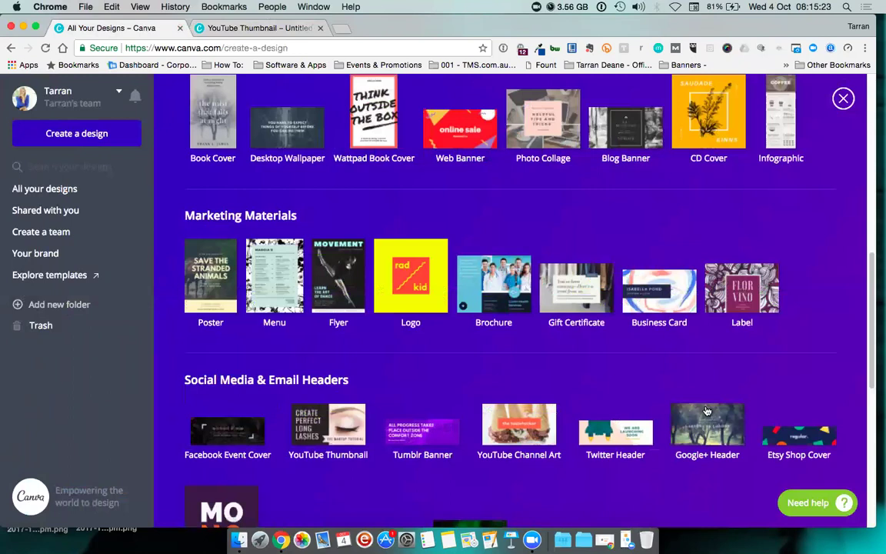
click(100, 138)
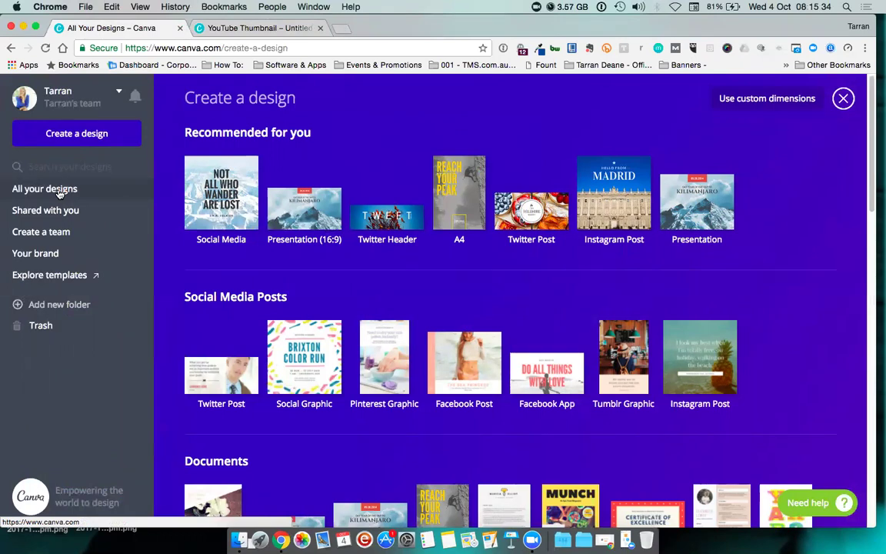
click(844, 100)
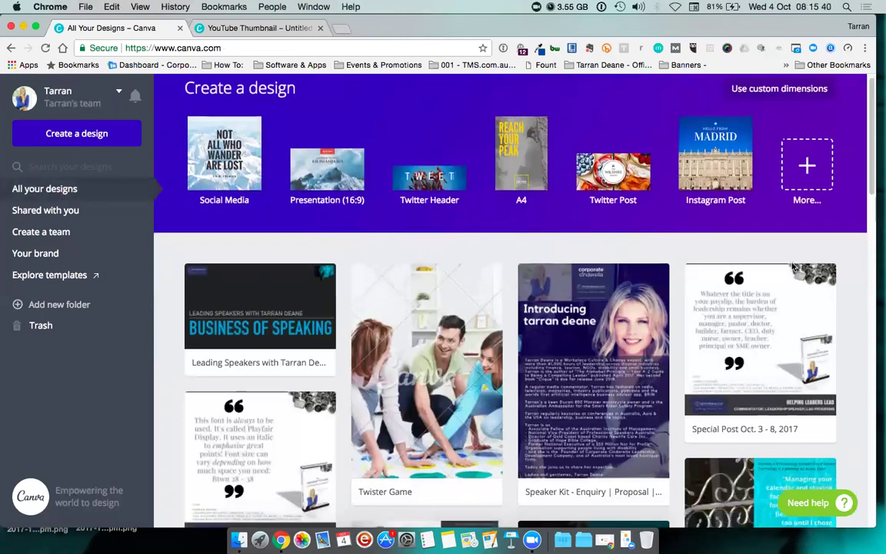
Step: Open the saved design "Master: Youtube Thumbnail Templates" and display several of its pages at once at 25%
scroll(795, 267, down, 3)
scroll(793, 267, down, 4)
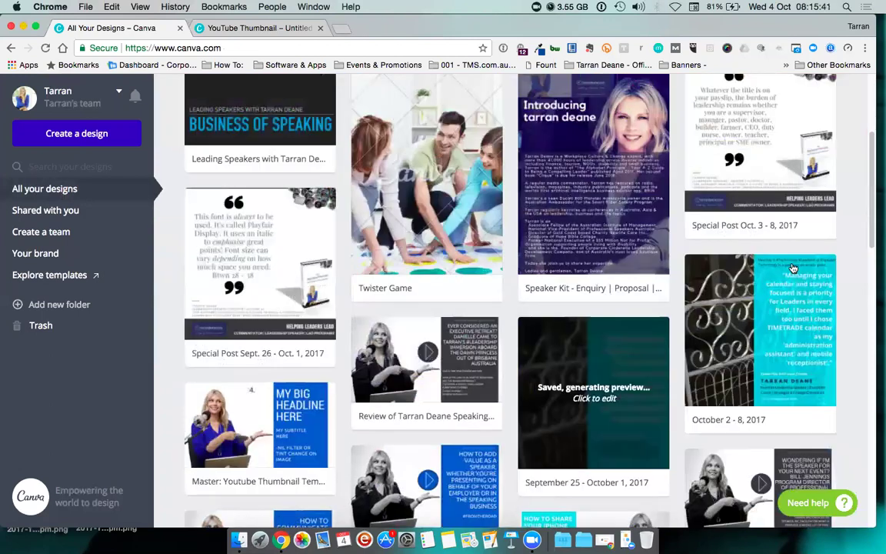
scroll(793, 266, down, 4)
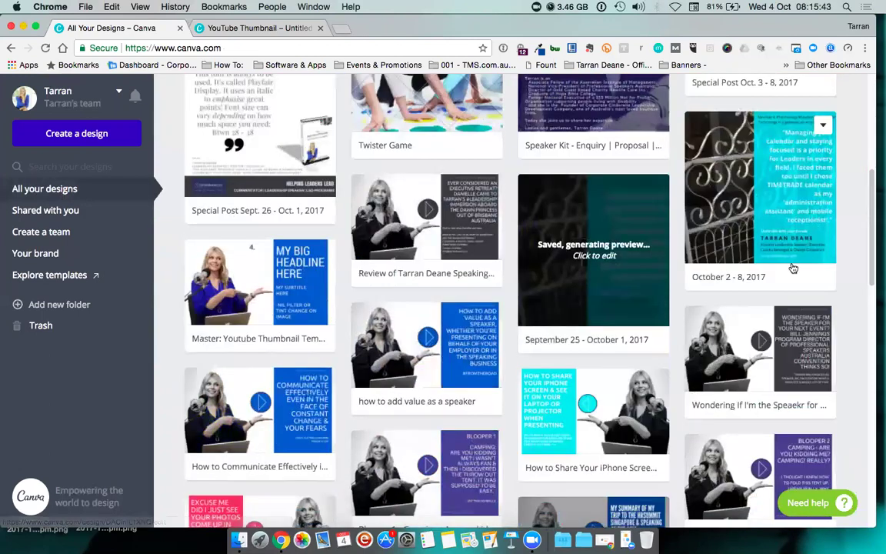
scroll(794, 267, down, 3)
scroll(794, 267, down, 2)
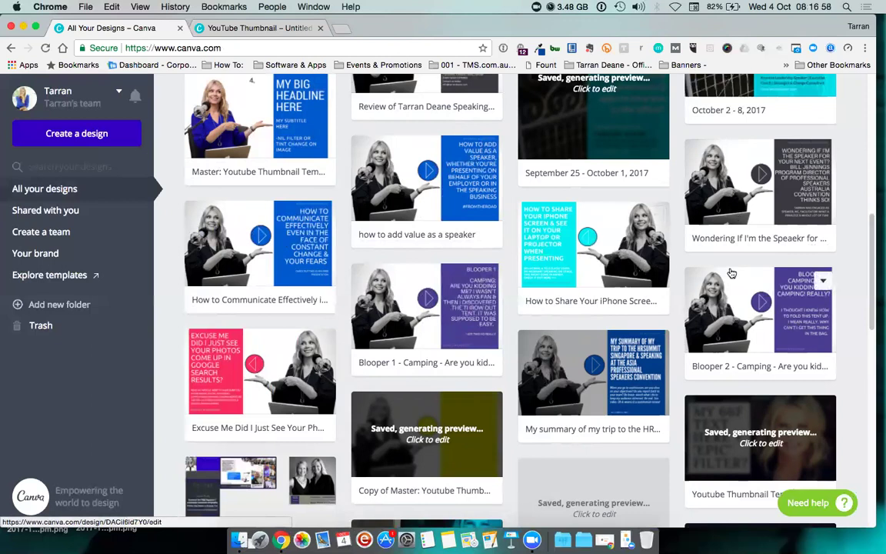
scroll(731, 274, up, 3)
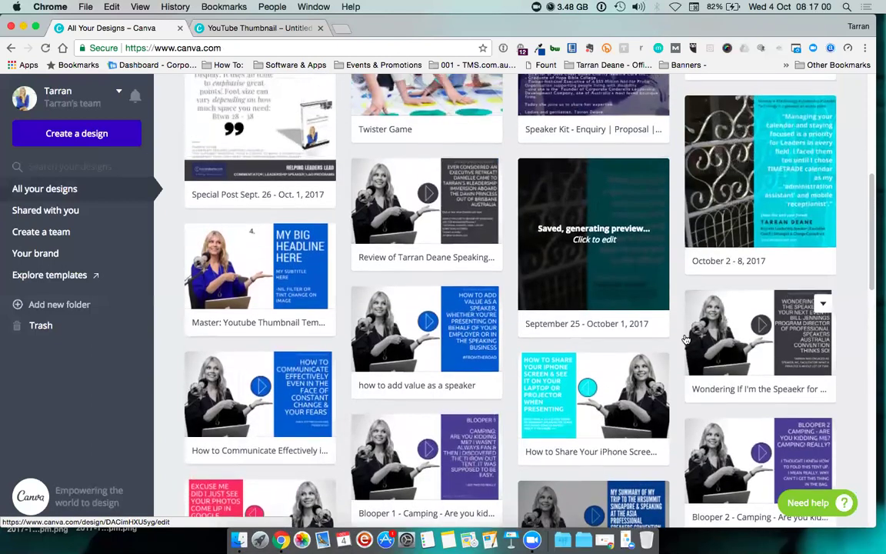
click(270, 282)
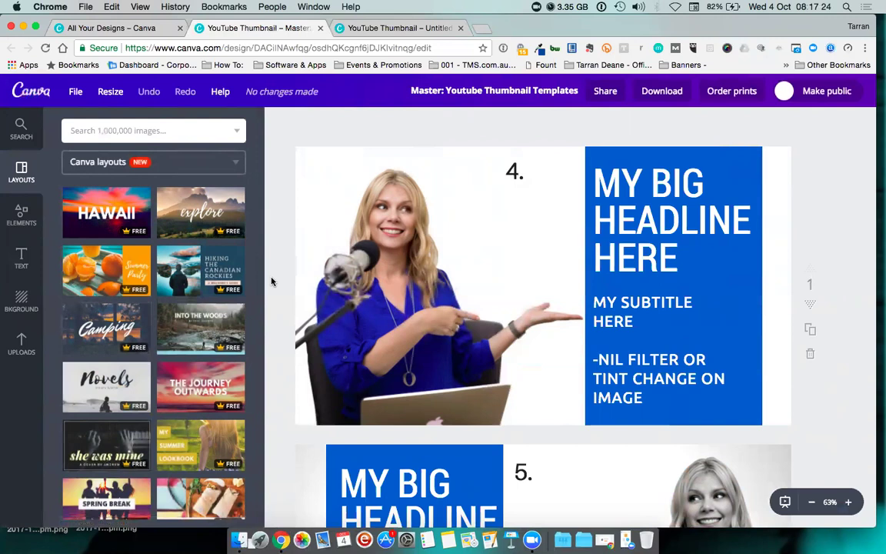
click(812, 504)
click(812, 504)
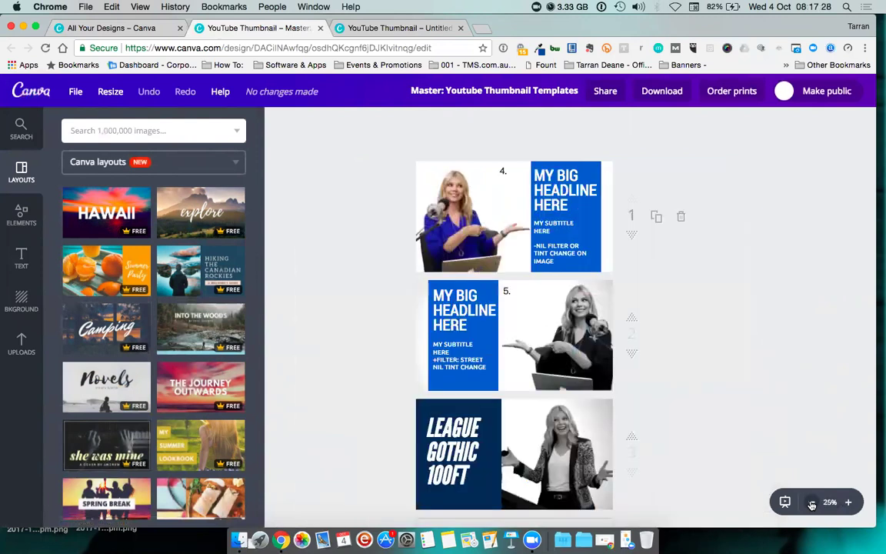
scroll(800, 326, down, 2)
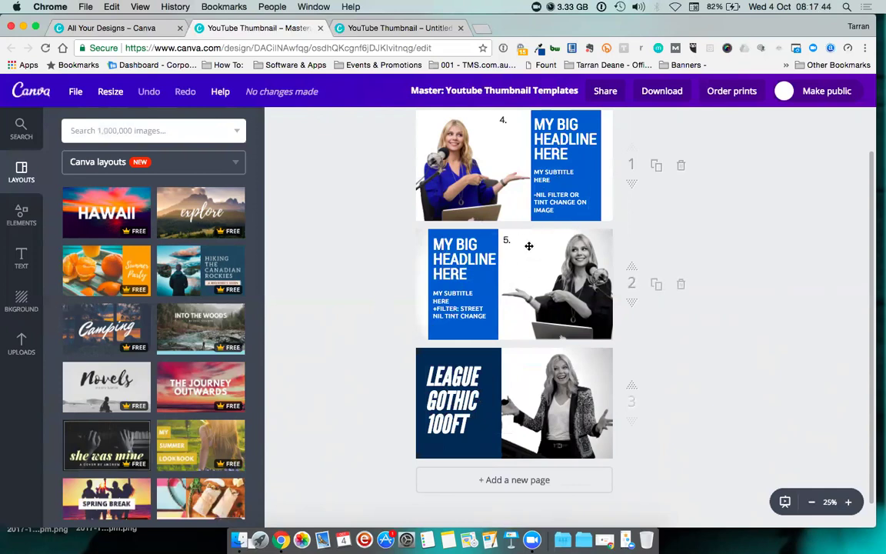
scroll(529, 246, down, 2)
scroll(529, 248, up, 3)
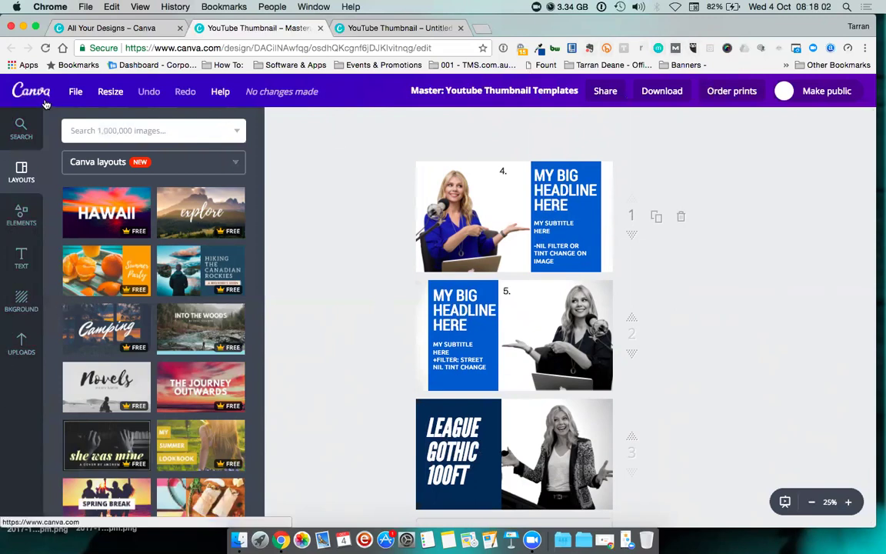
click(77, 93)
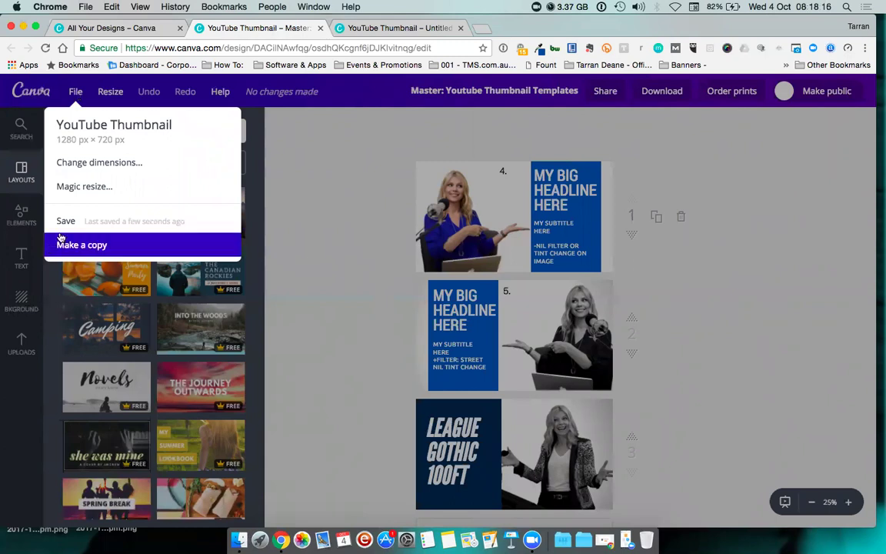
click(88, 187)
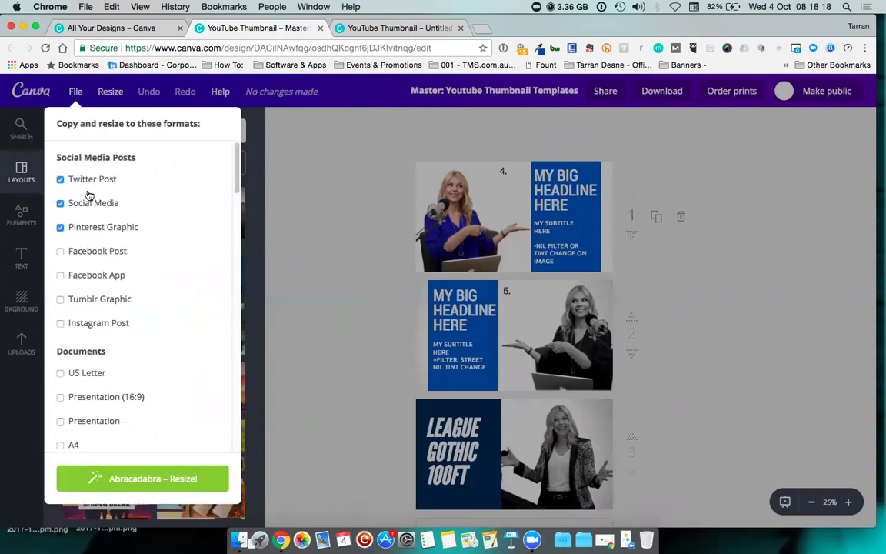
click(61, 203)
Step: Create a copy of the master thumbnail templates with Magic Resize in the Twitter Post format only, excluding Social Media and Pinterest Graphic
click(77, 94)
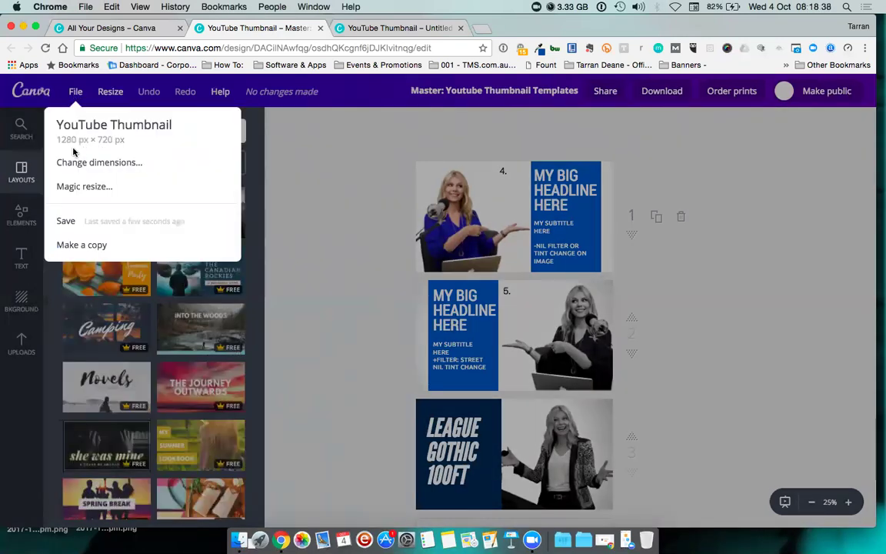
click(84, 192)
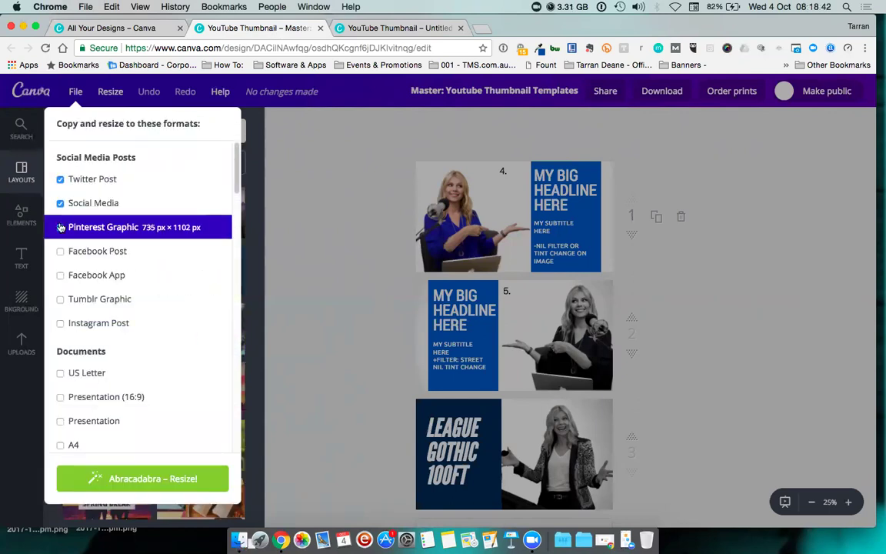
click(60, 204)
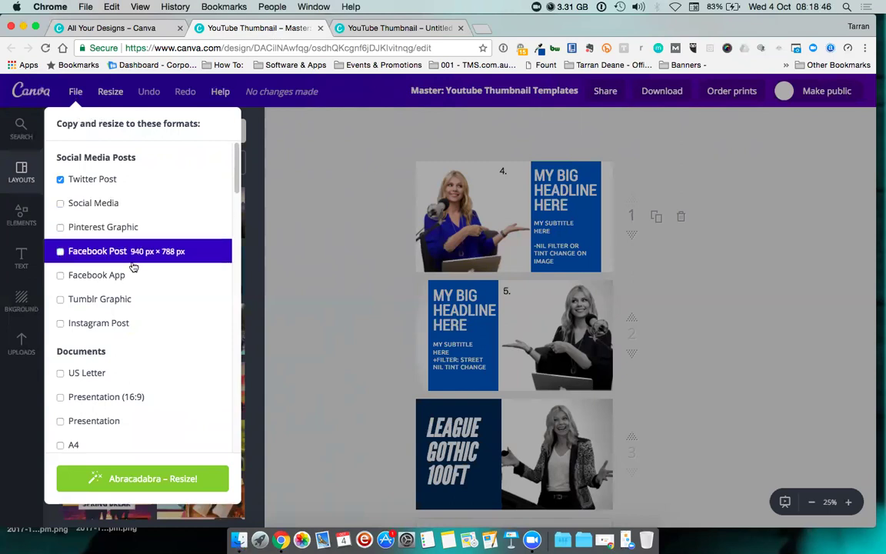
scroll(136, 269, down, 3)
scroll(135, 271, up, 3)
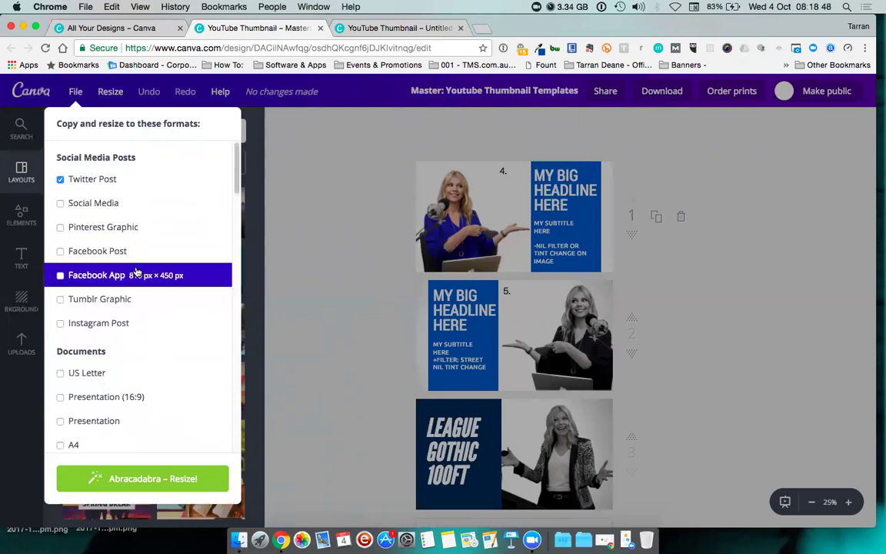
click(131, 182)
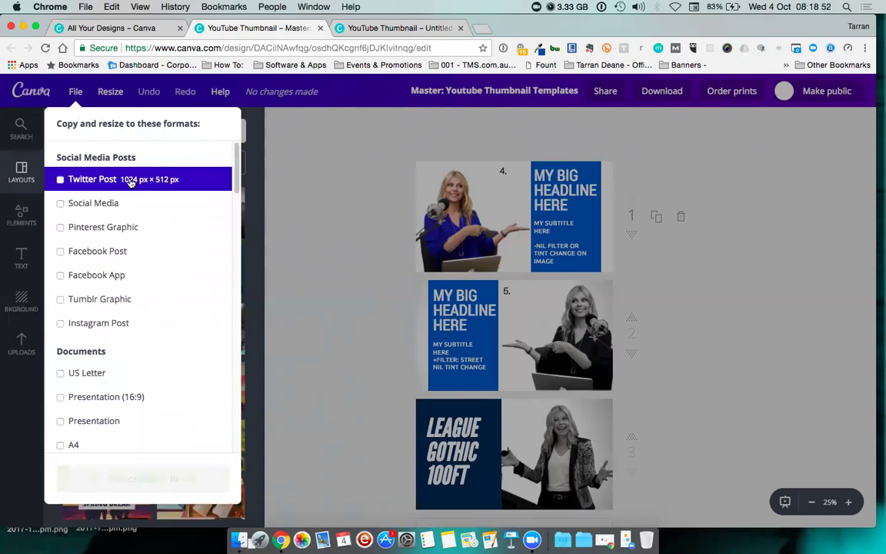
click(130, 181)
click(131, 182)
click(131, 182)
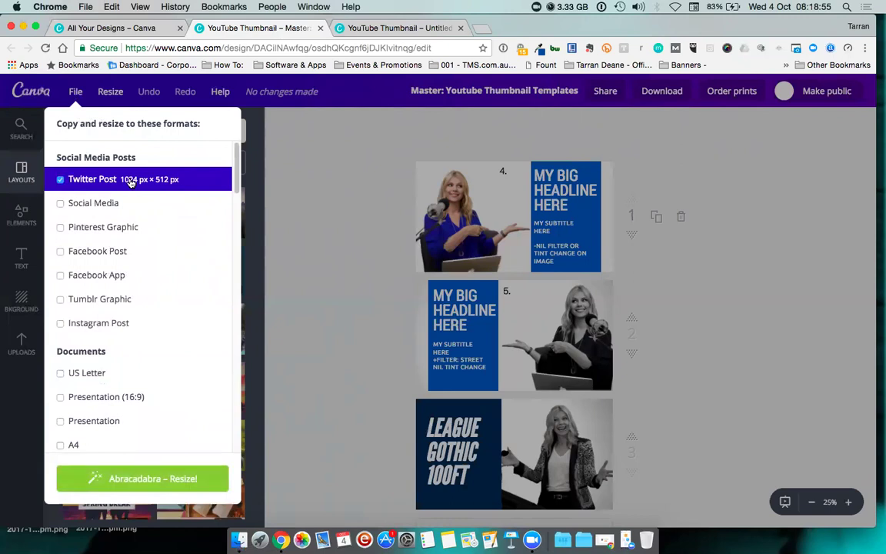
click(163, 479)
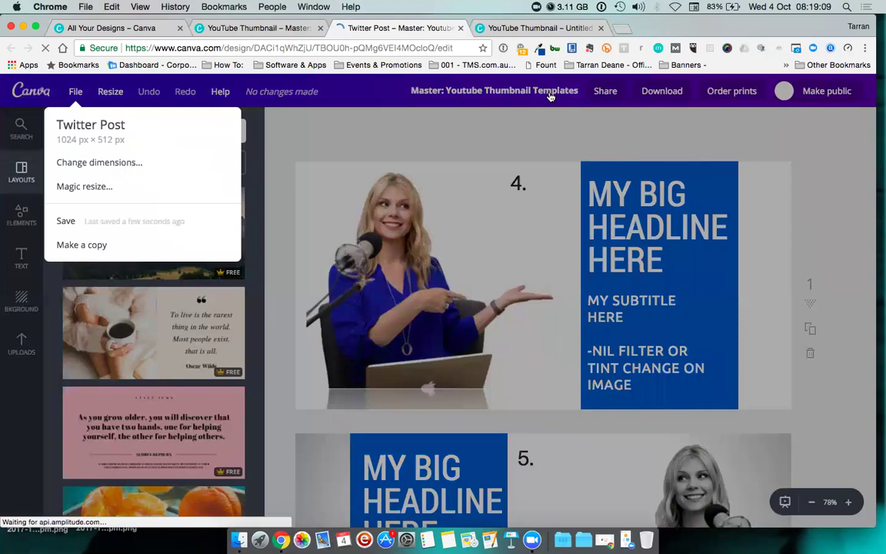
Step: Rename the resized copy as "Twitter | Thumbnail size 1024 x 512"
click(550, 96)
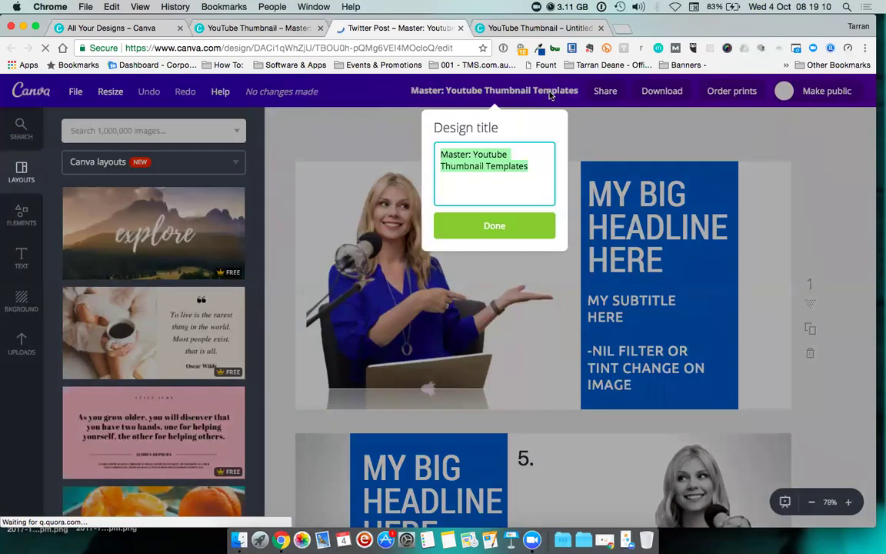
text(Twitter )
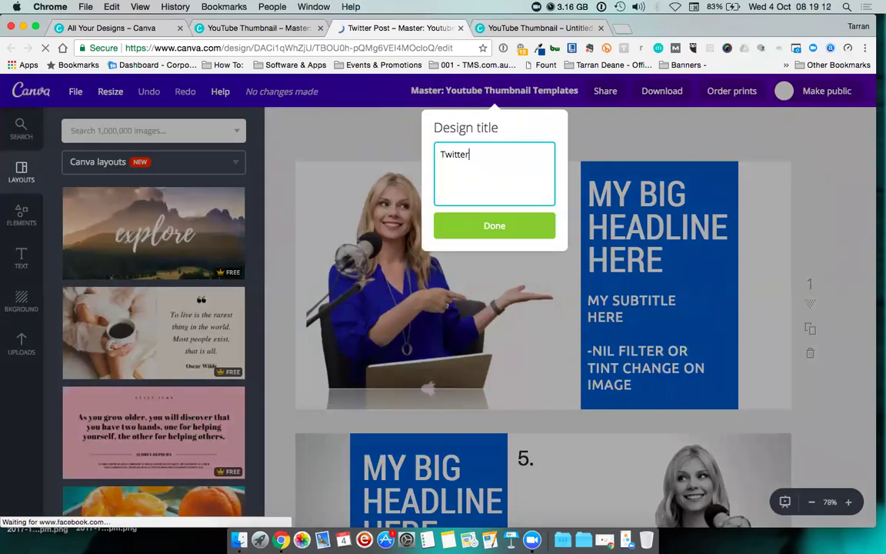
text(| Thum)
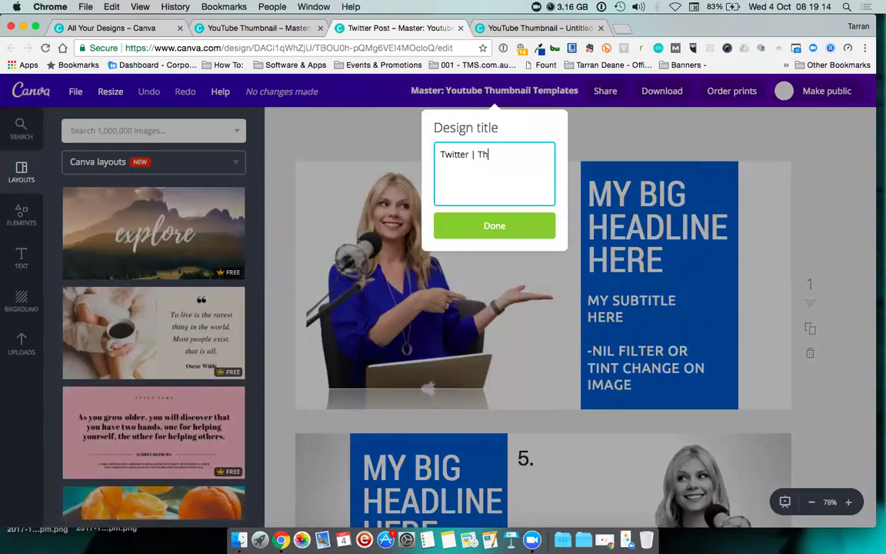
text(bnail size)
click(80, 94)
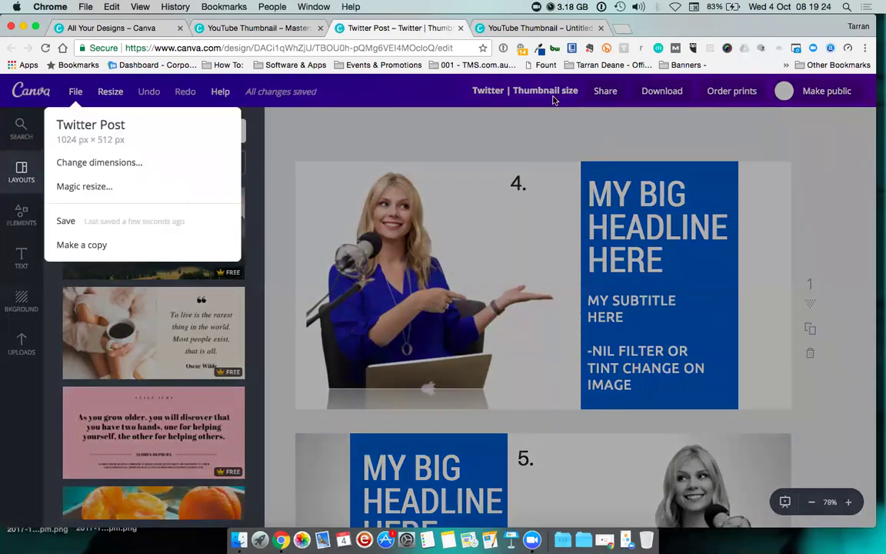
click(560, 94)
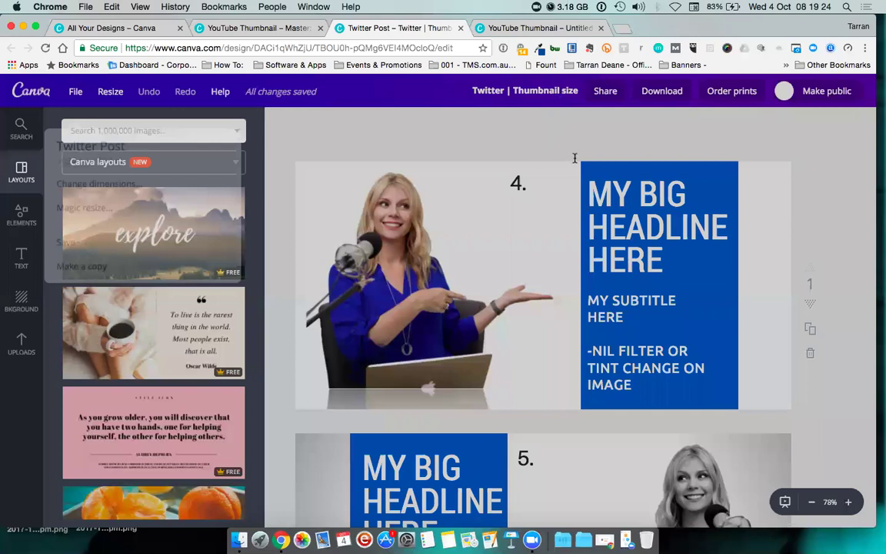
text(102)
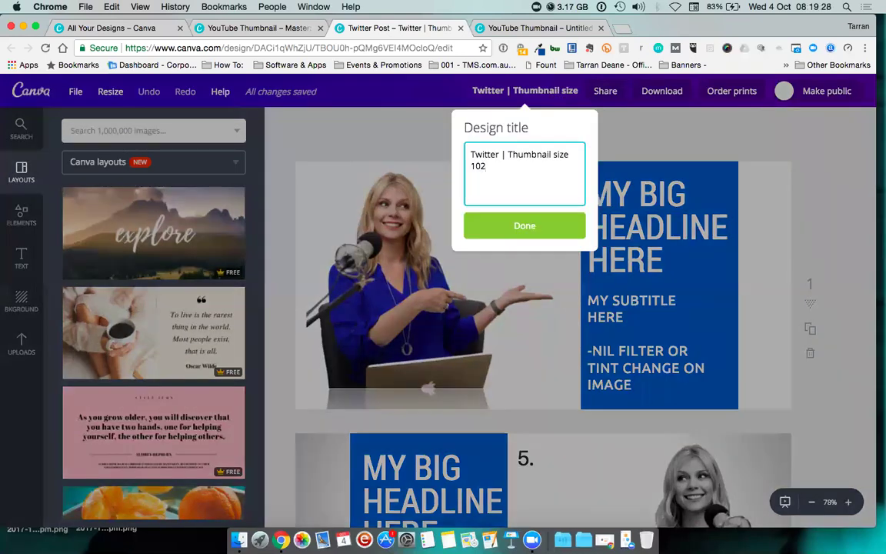
text(4 x 512)
key(Return)
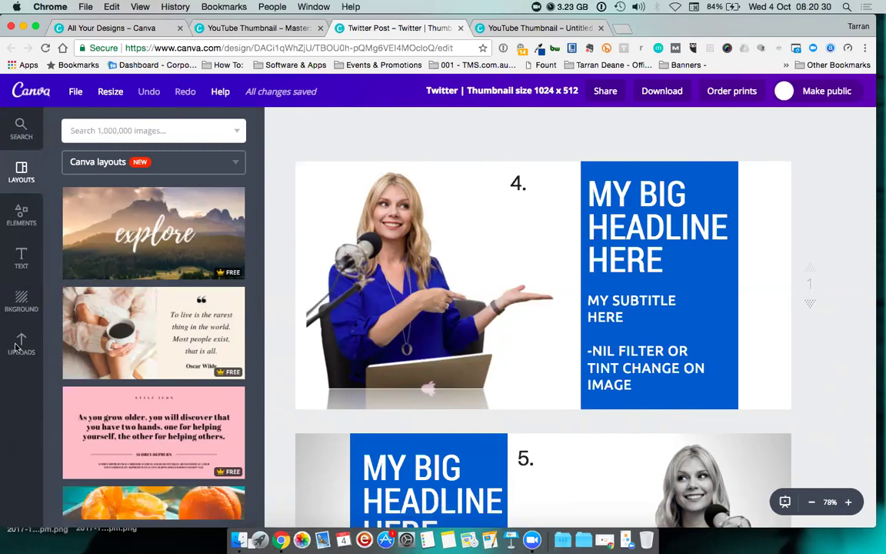
Step: Close the Twitter design and the untitled YouTube thumbnail to return to the master thumbnail templates
click(76, 92)
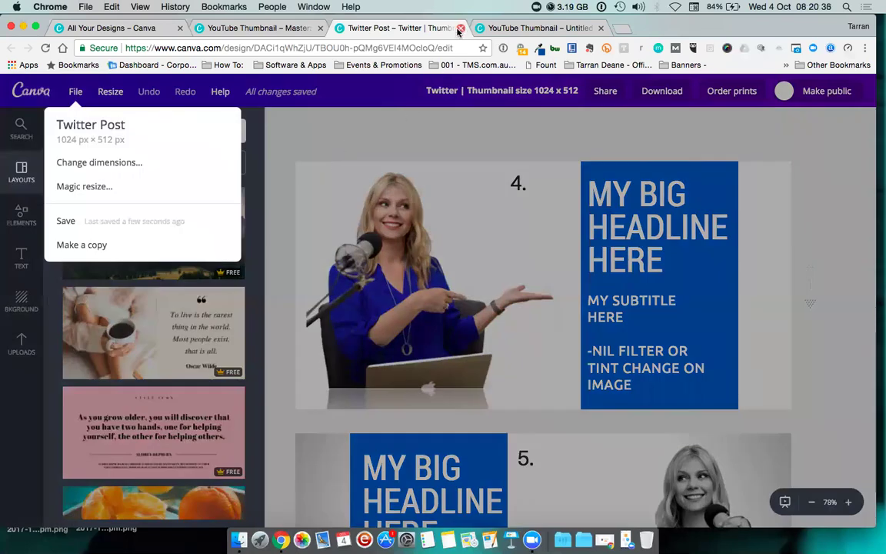
key(Escape)
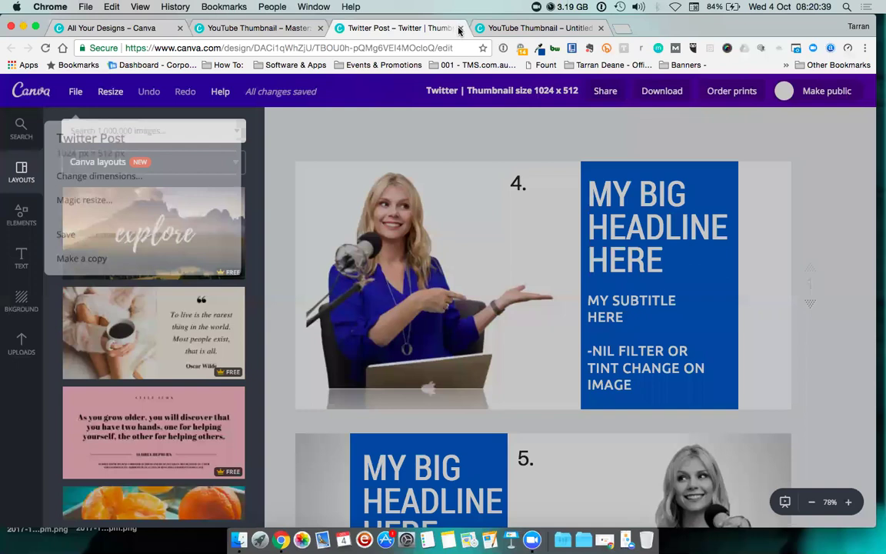
click(460, 30)
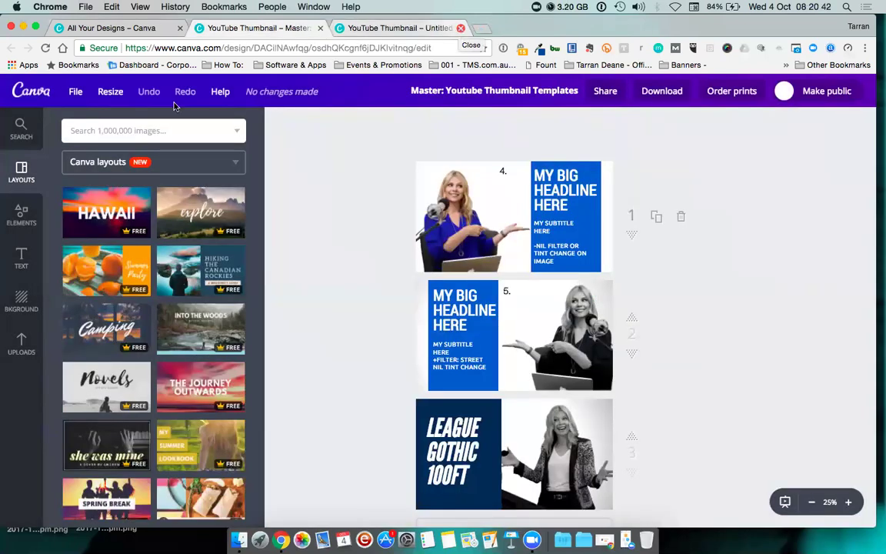
Step: Make a copy of the master thumbnail templates and recolour the first page's blue headline block aqua
click(76, 92)
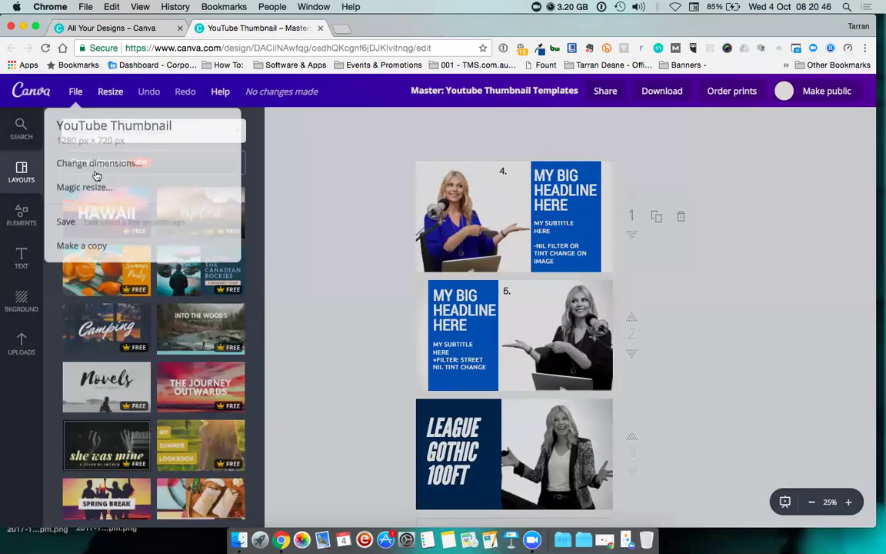
click(100, 245)
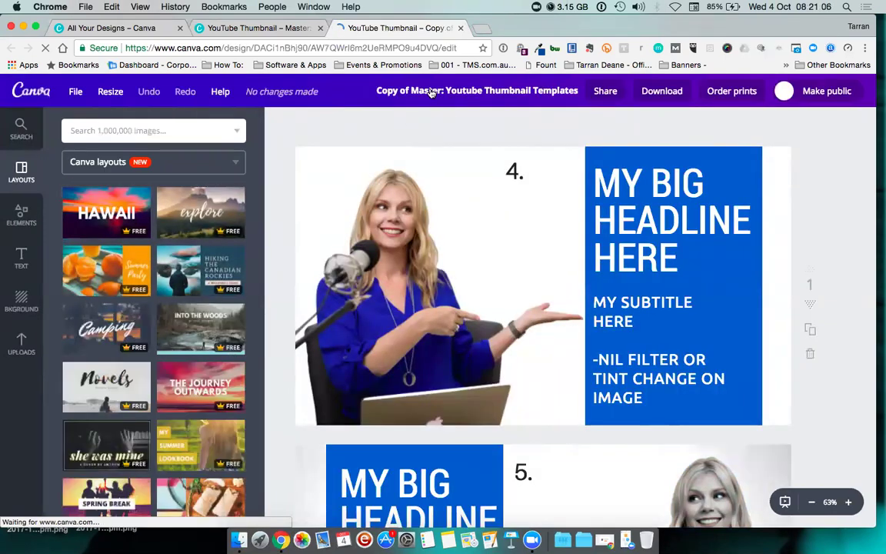
click(723, 290)
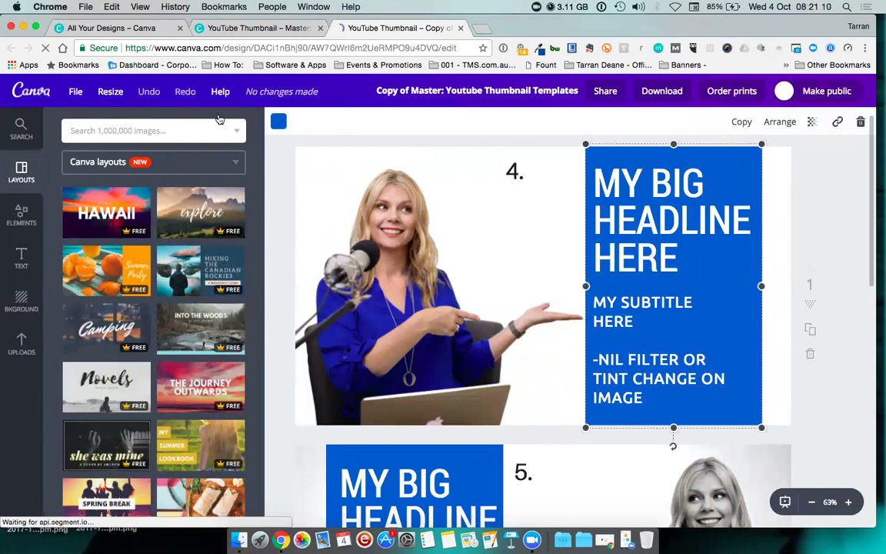
click(278, 121)
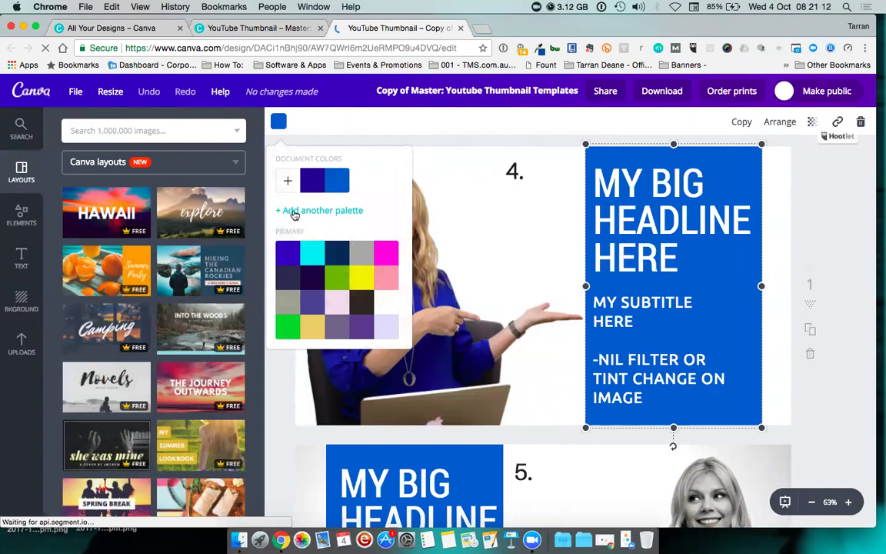
click(313, 252)
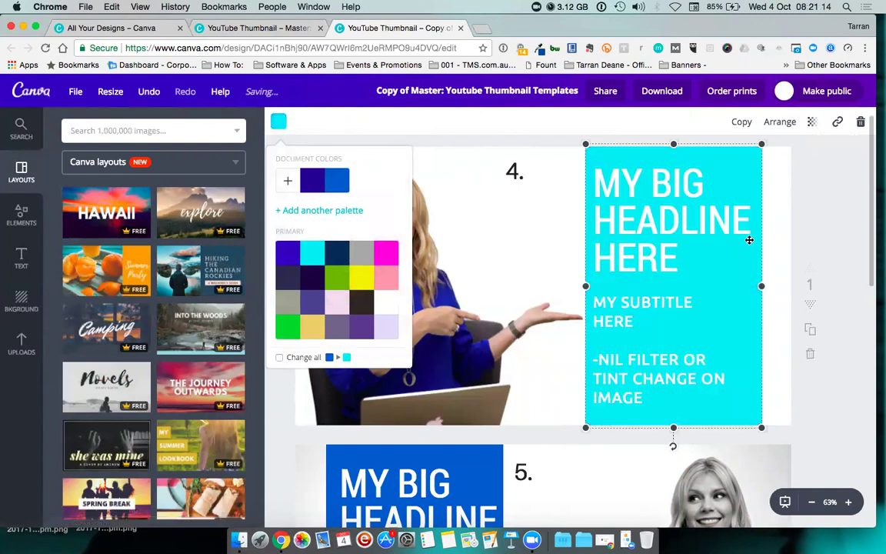
Step: Recolour the entire "MY BIG HEADLINE HERE" text on the first page with the dark purple document colour
double_click(690, 222)
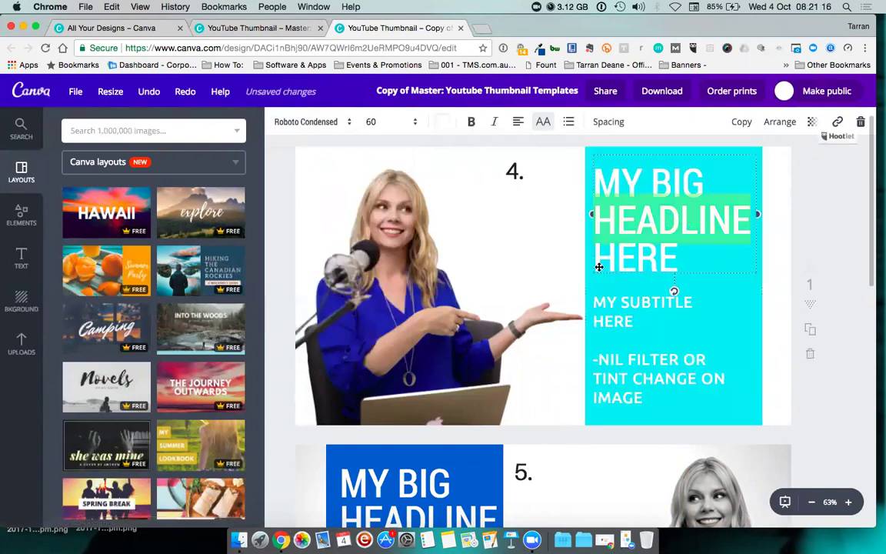
click(680, 261)
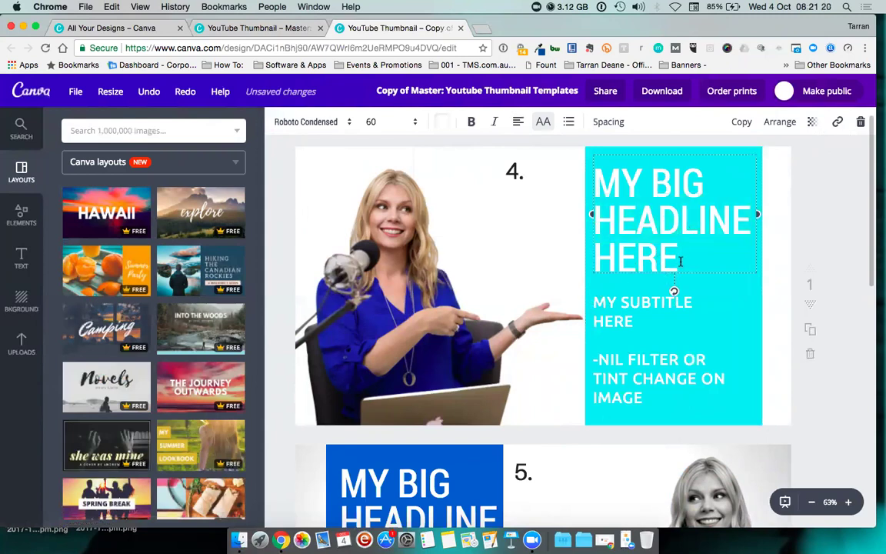
double_click(671, 224)
click(661, 260)
triple_click(661, 260)
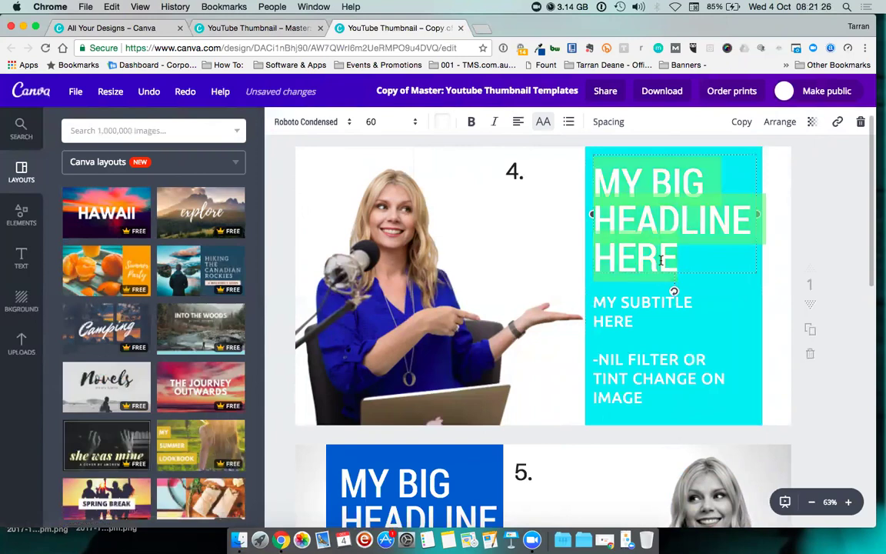
click(442, 122)
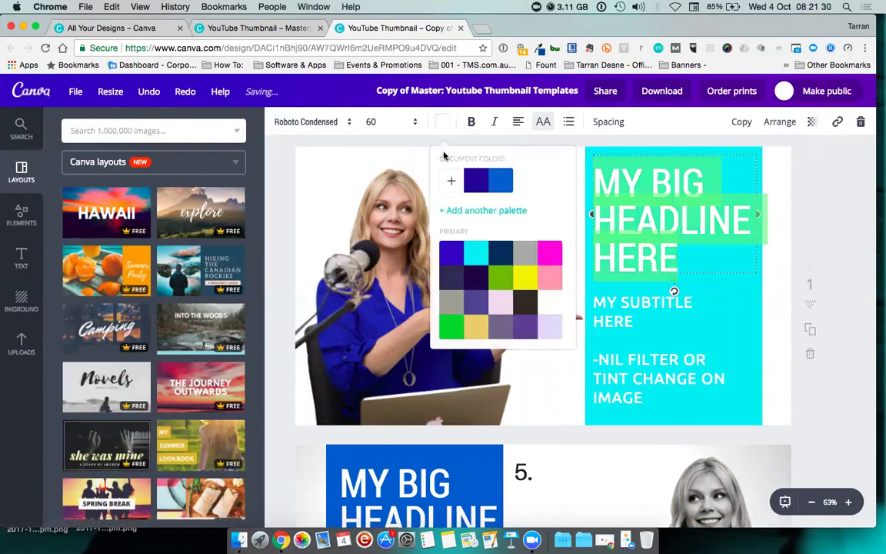
click(477, 181)
click(729, 320)
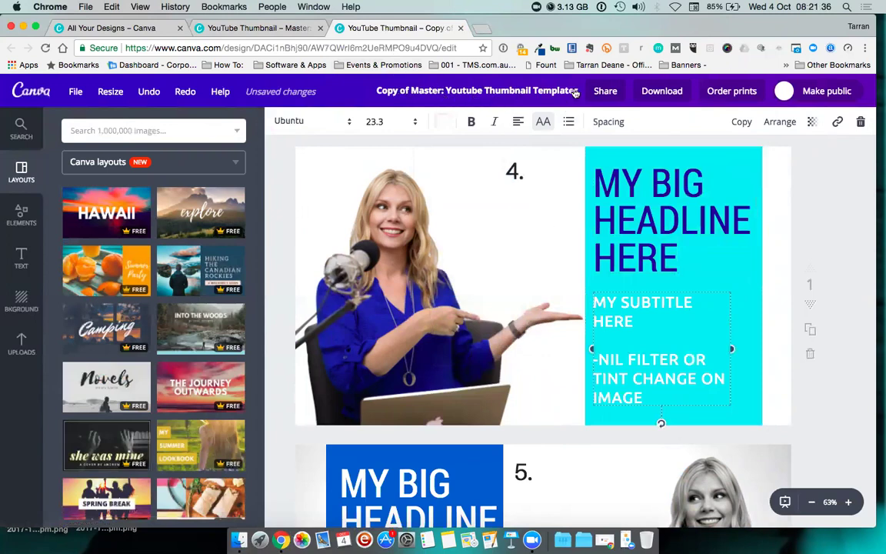
Step: Append "- Aqua scheme" to the copied design's title and close the copy to return to the master templates
click(519, 89)
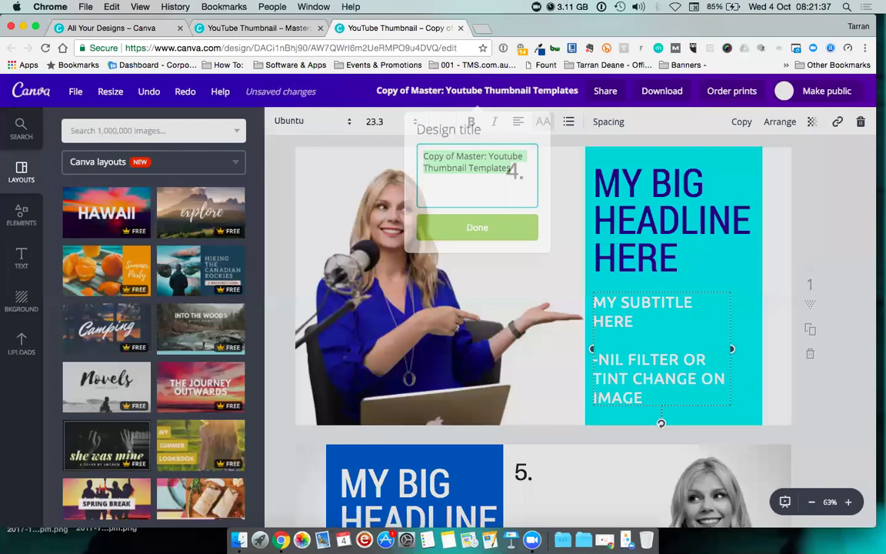
key(Right)
text(- Aqua scheme)
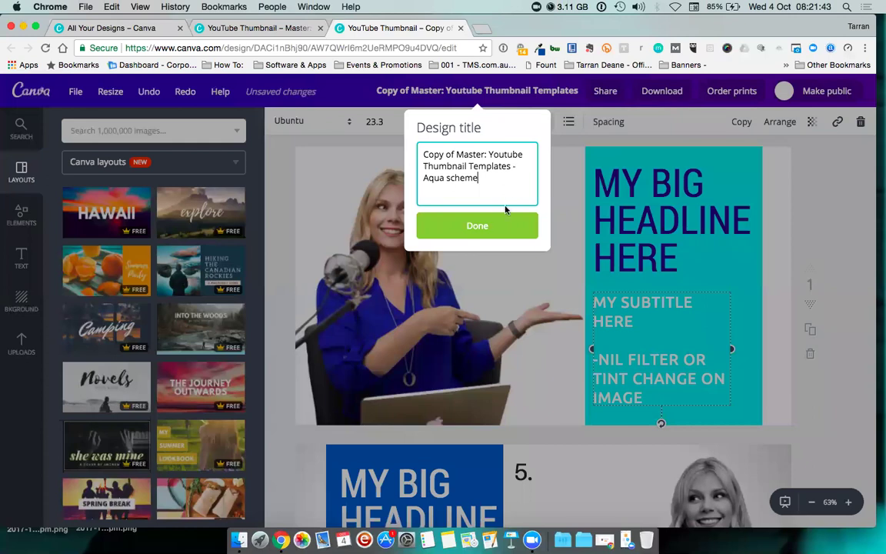
click(495, 229)
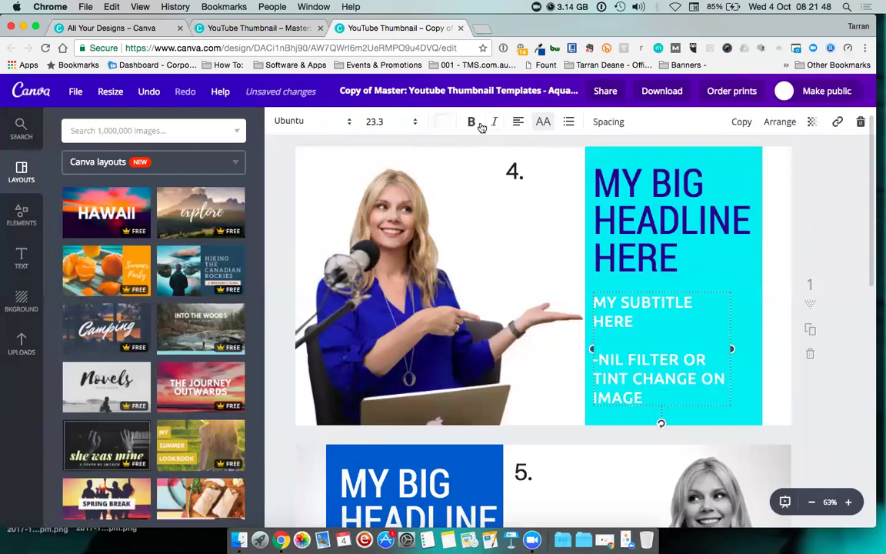
click(461, 29)
click(535, 196)
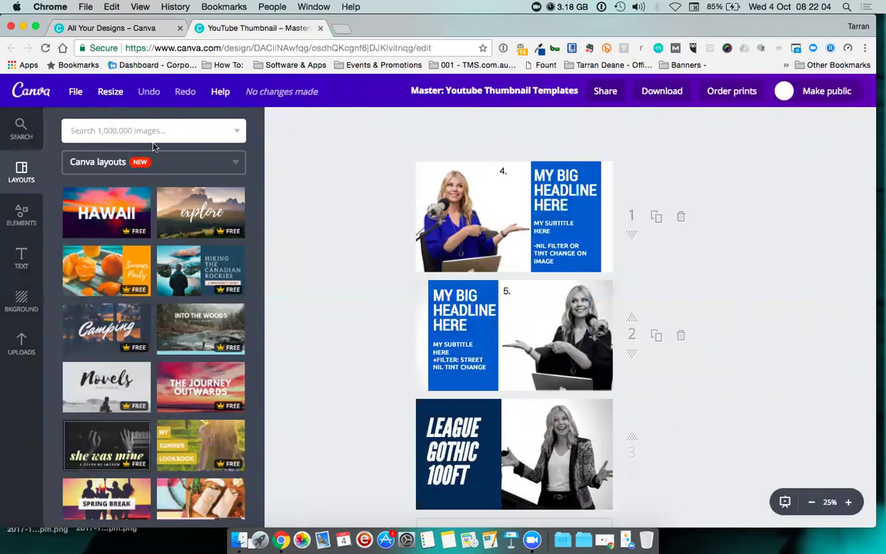
Step: Return to the overview of all designs and open the full list of design types
click(129, 27)
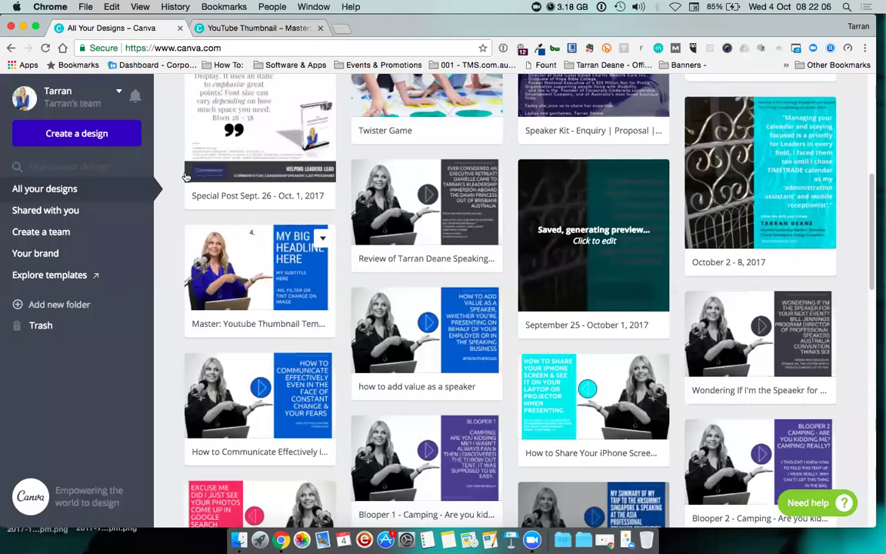
scroll(447, 328, up, 3)
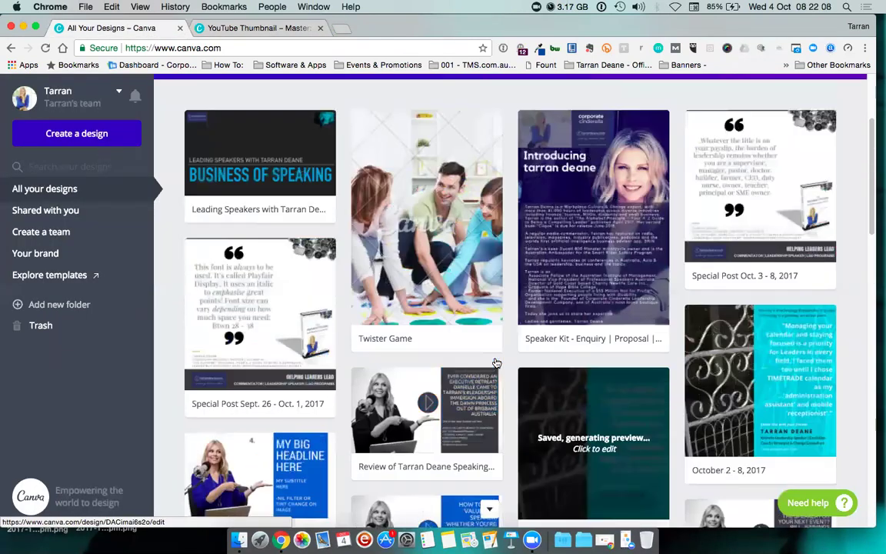
scroll(737, 170, up, 2)
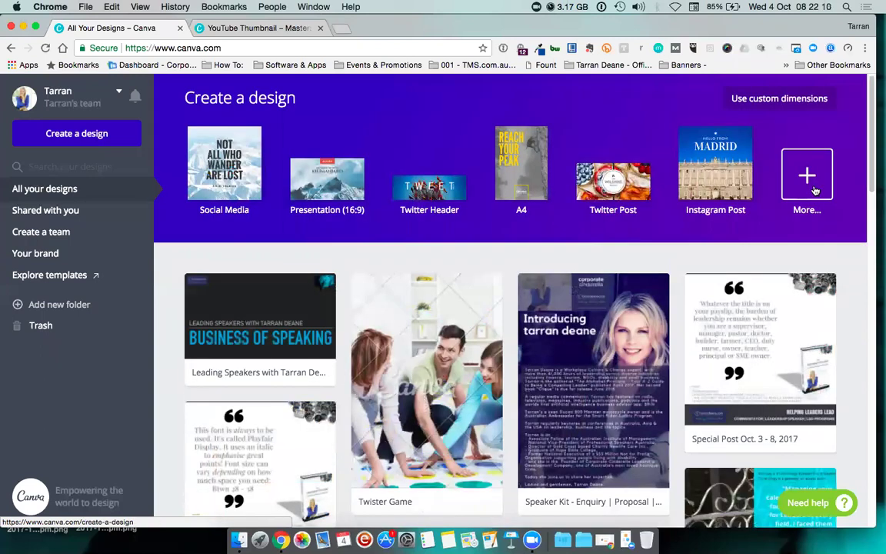
click(814, 187)
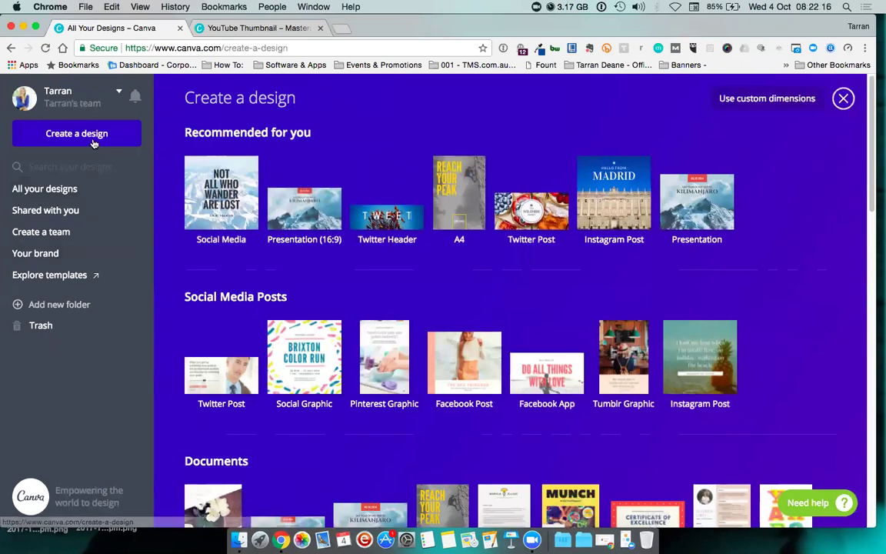
Step: Create a new YouTube Thumbnail design from the Social Media & Email Headers category
scroll(811, 220, down, 10)
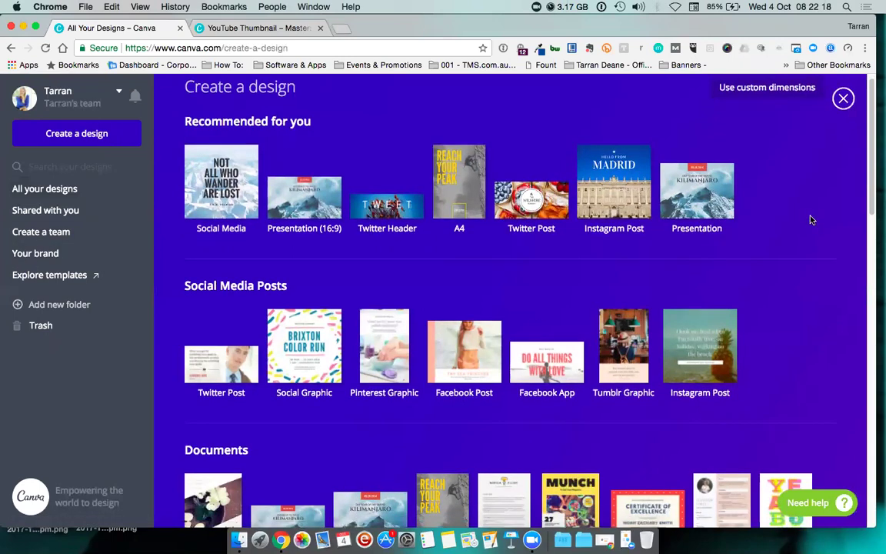
scroll(811, 220, down, 7)
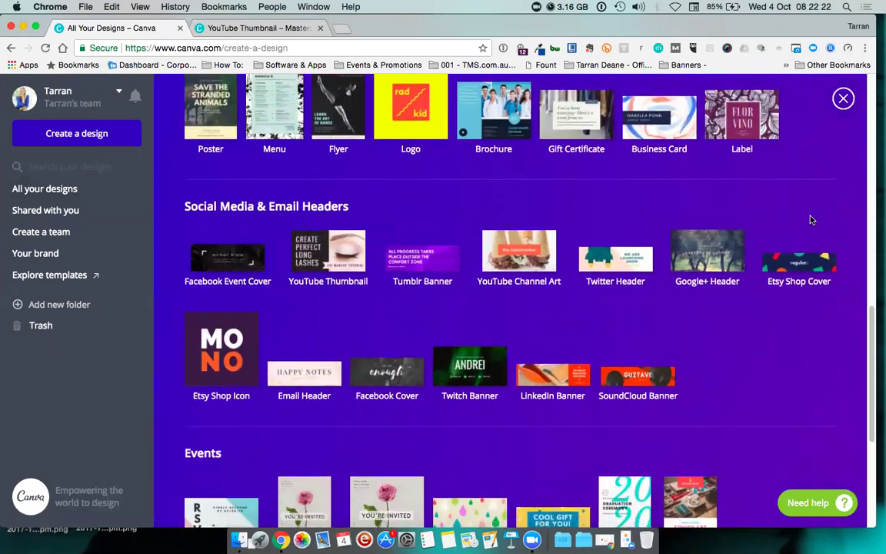
scroll(811, 220, up, 1)
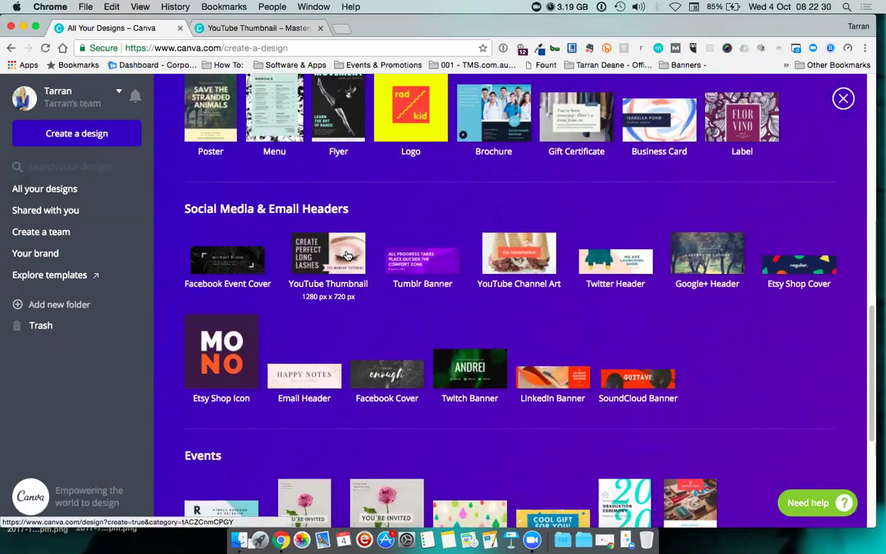
scroll(656, 310, up, 5)
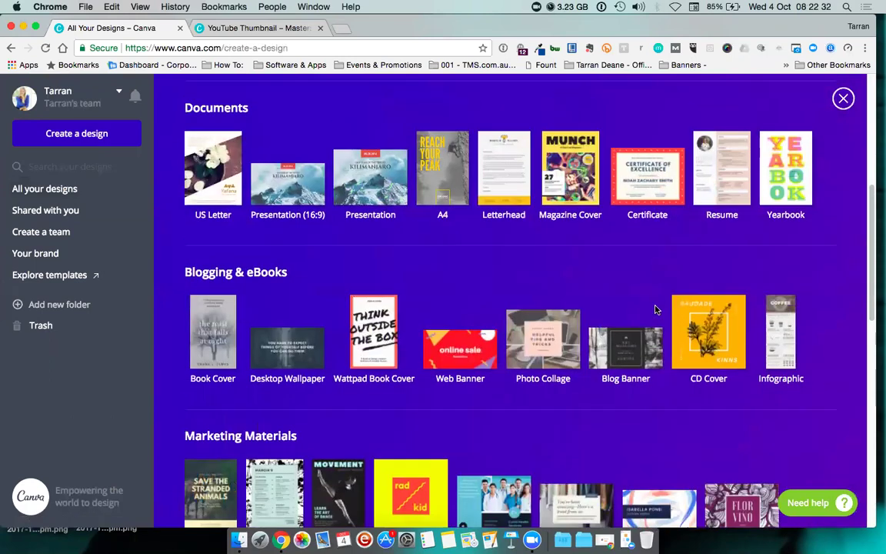
scroll(655, 307, down, 4)
scroll(340, 310, down, 1)
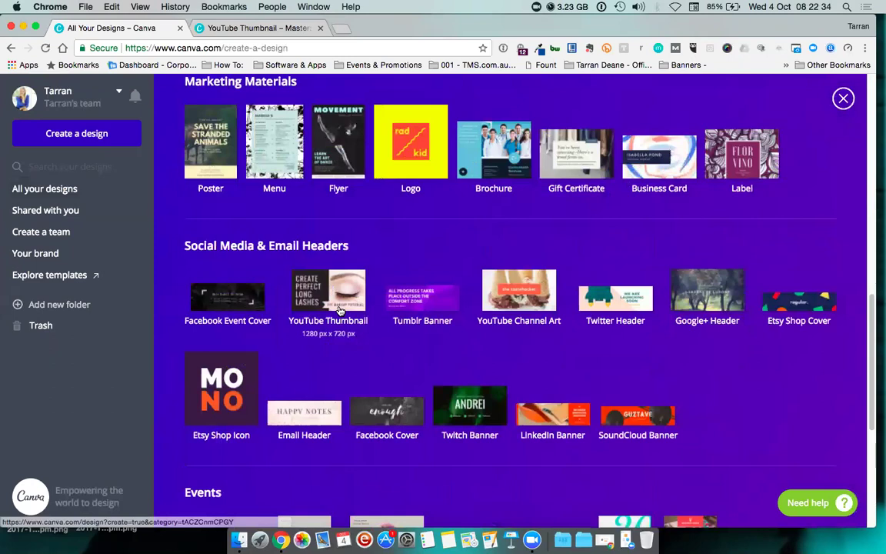
click(341, 307)
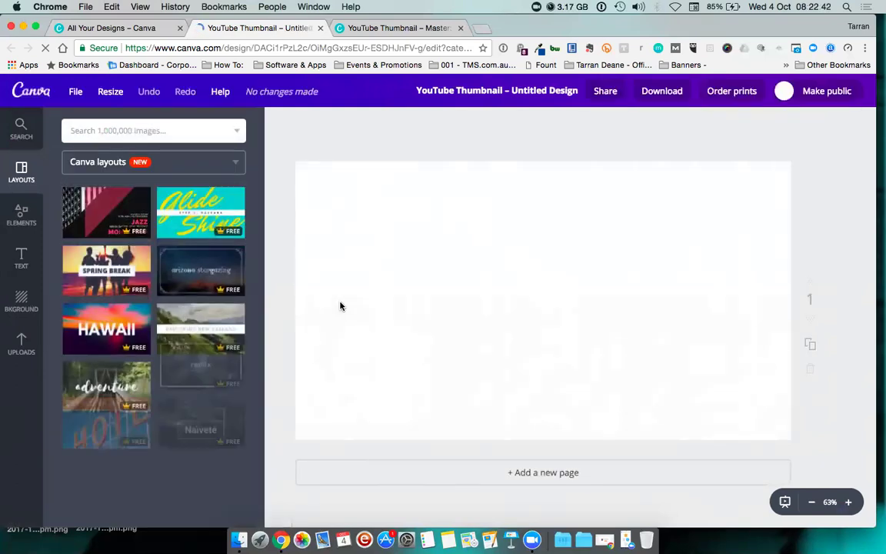
Step: Apply the "Top 20 Office Hacks" Canva layout to the blank YouTube thumbnail
scroll(245, 237, down, 3)
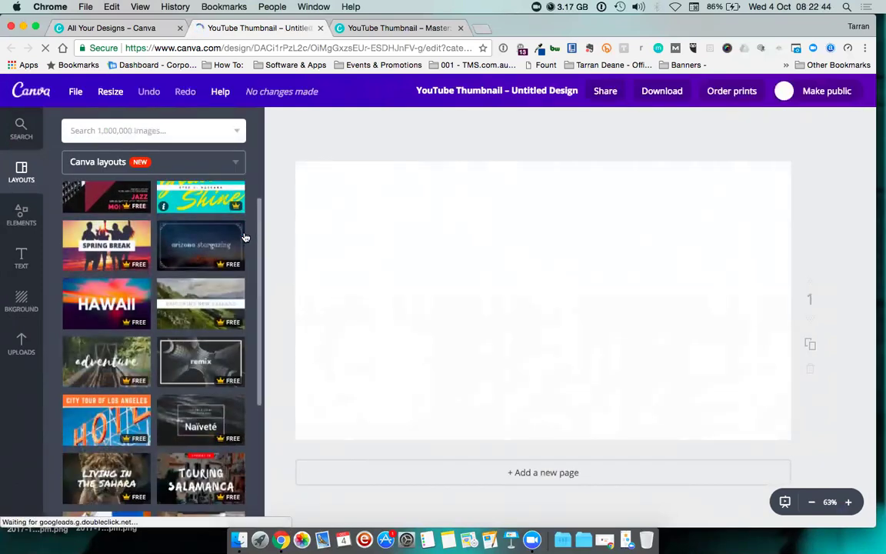
scroll(244, 237, down, 5)
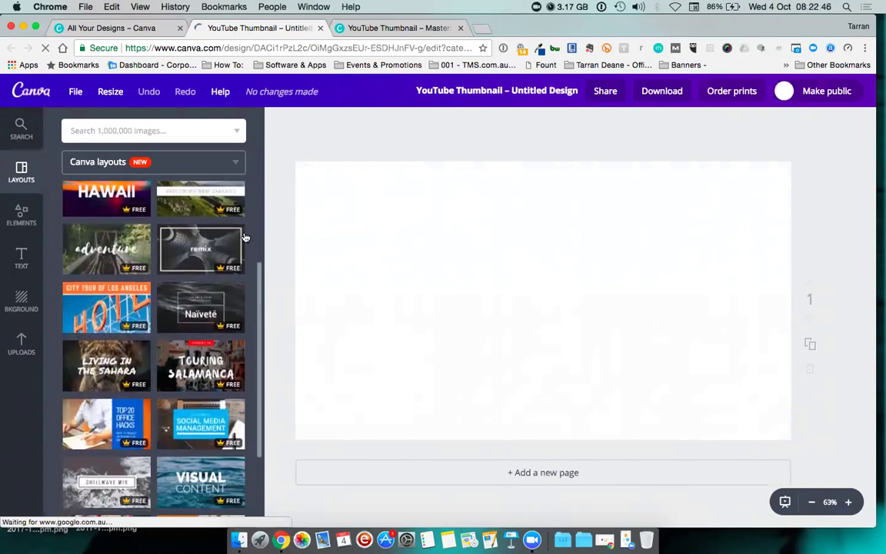
scroll(244, 237, down, 1)
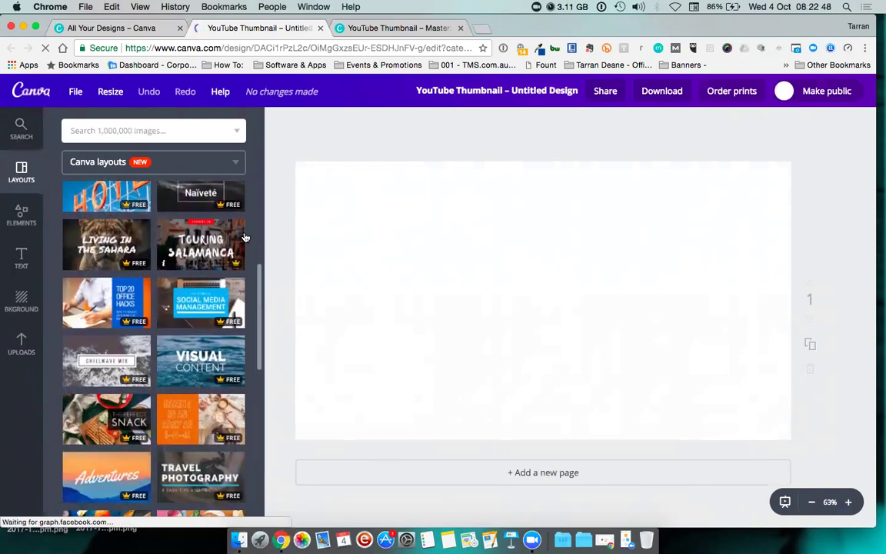
scroll(245, 237, down, 2)
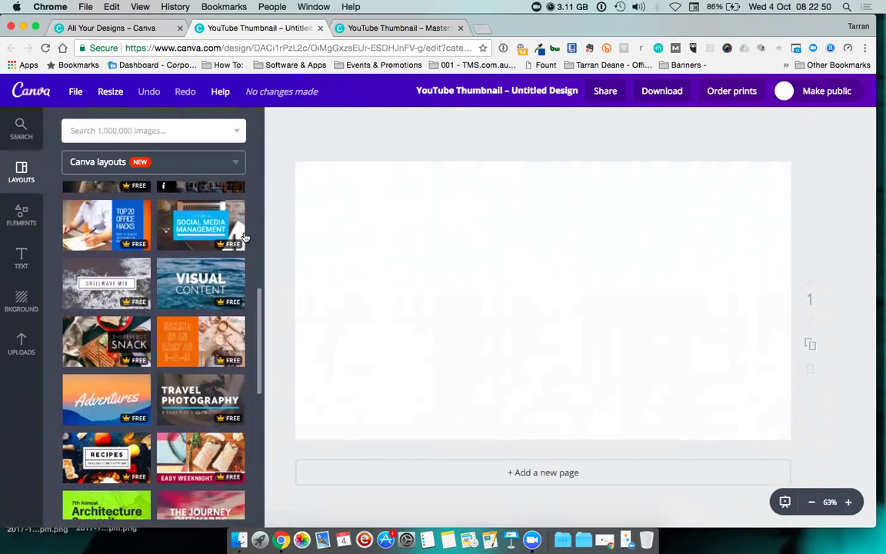
scroll(245, 237, up, 2)
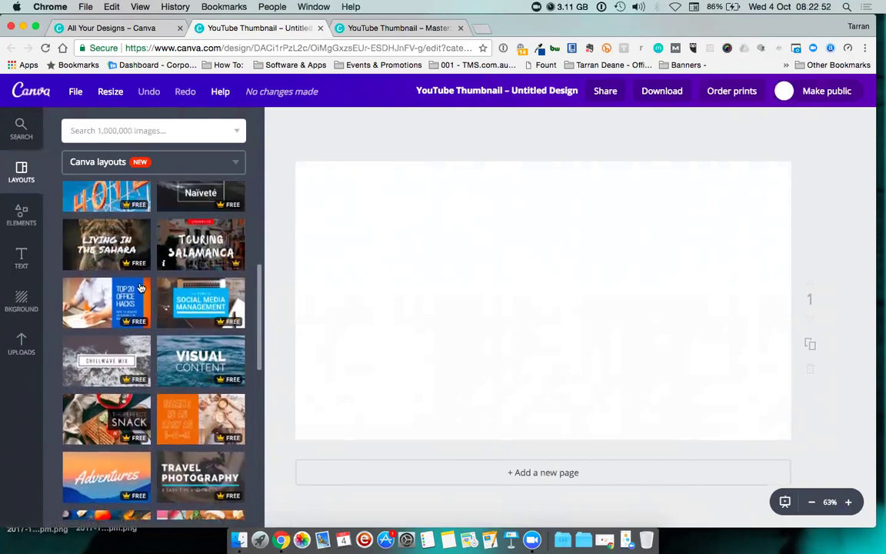
click(105, 290)
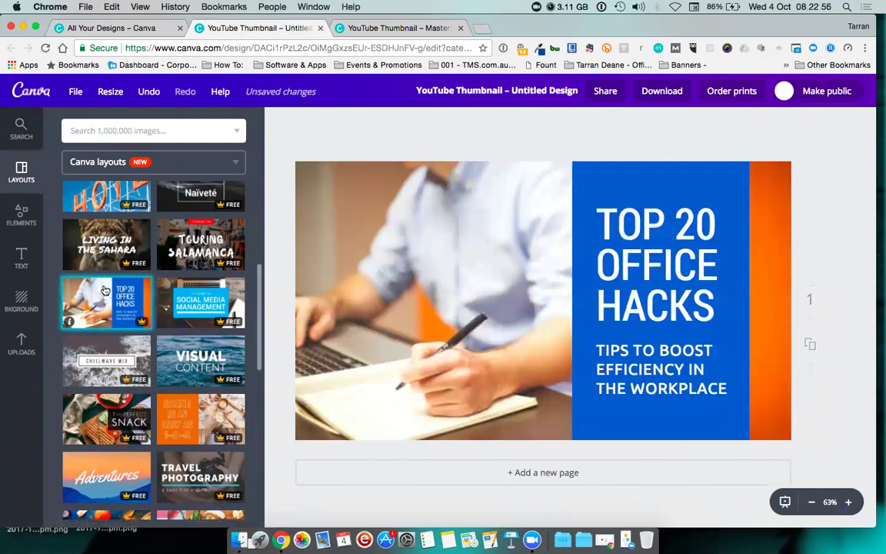
Step: Compare the "Top 20 Office Hacks" thumbnail with the master YouTube thumbnail templates
click(421, 28)
click(266, 29)
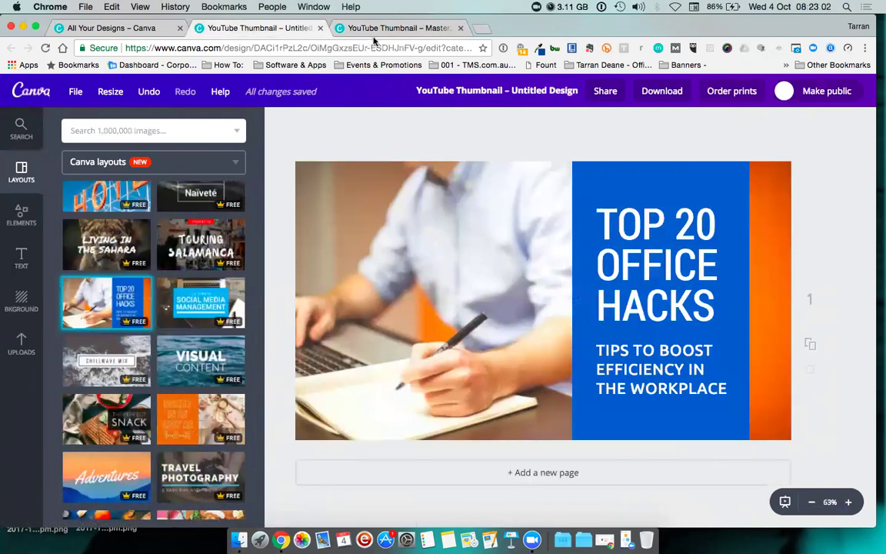
click(377, 29)
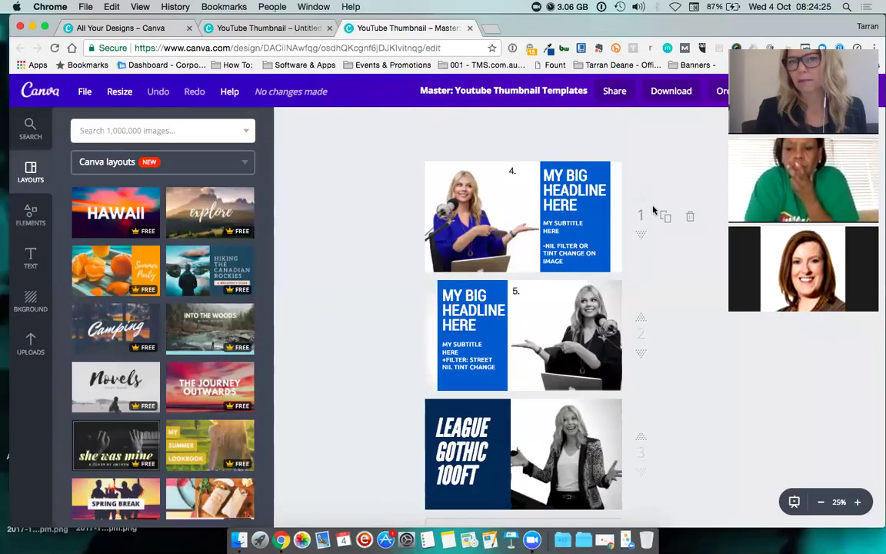
click(286, 29)
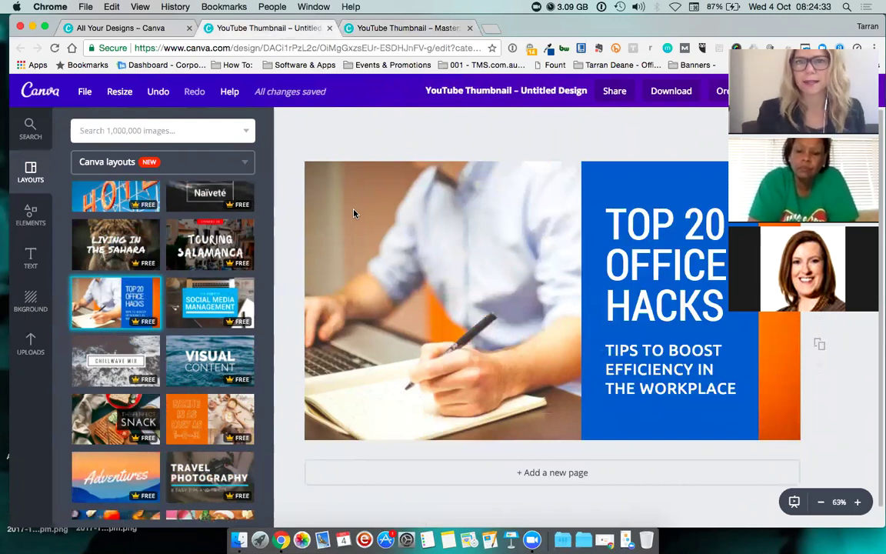
Step: Zoom the Office Hacks thumbnail out to 50% and narrow the browser window so it fits beside the video call participants
click(821, 503)
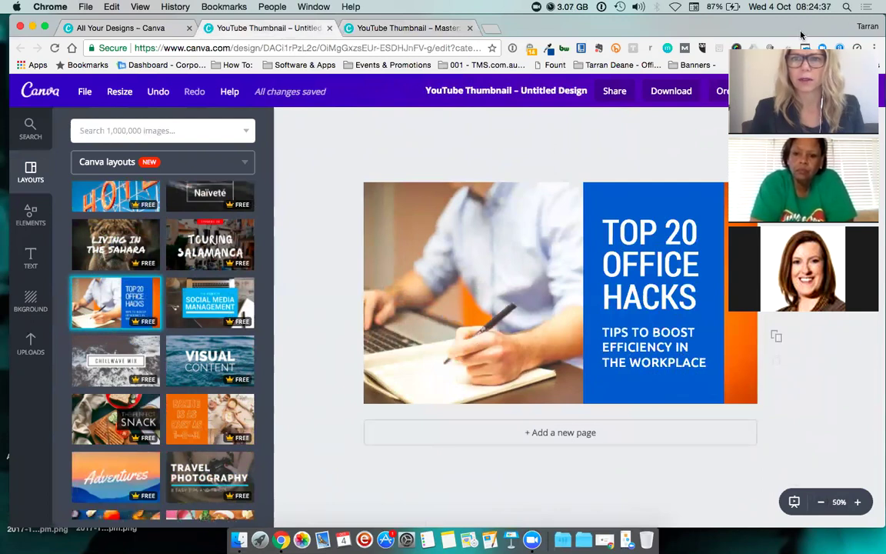
drag(795, 28, 777, 28)
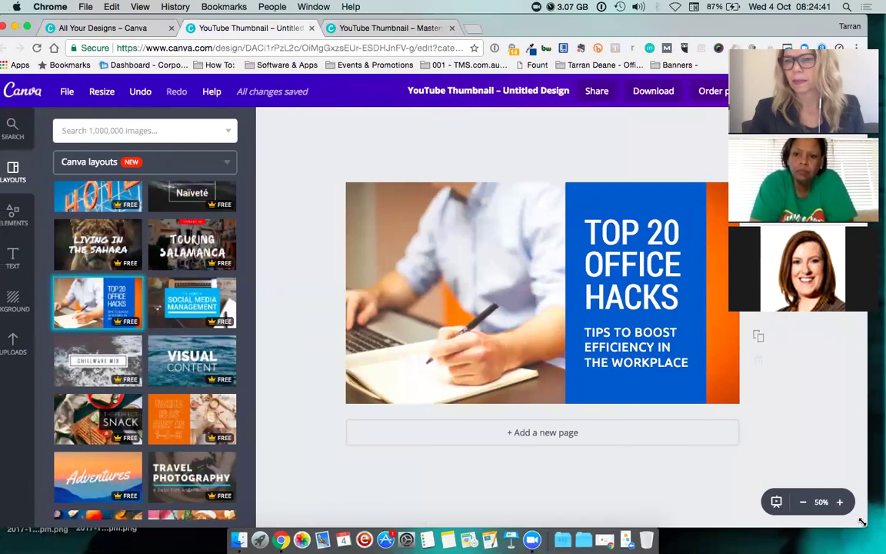
drag(868, 527, 722, 510)
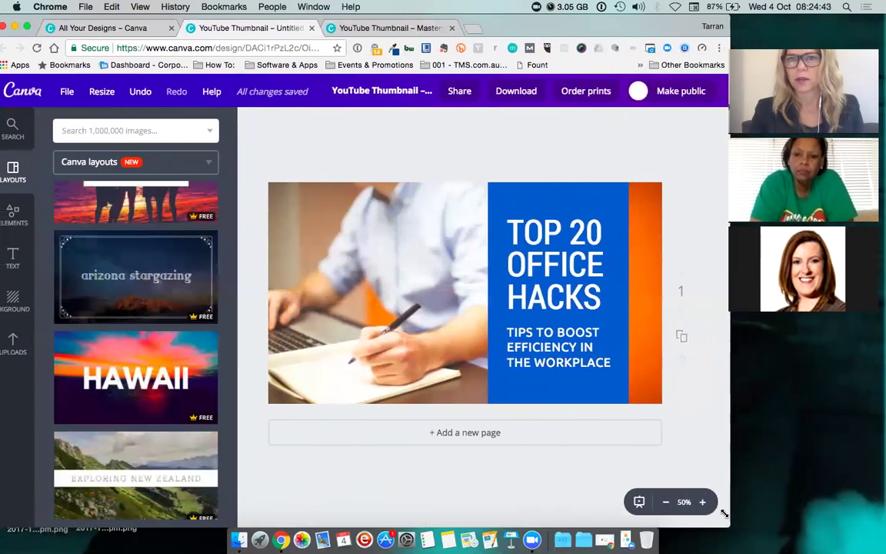
drag(580, 26, 588, 67)
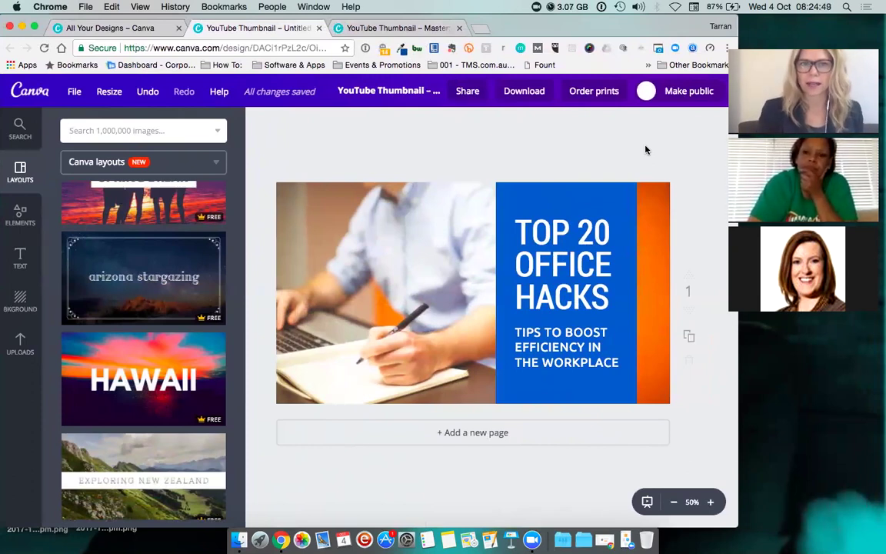
Step: Close the master YouTube thumbnail templates and return to the overview of all designs
click(387, 29)
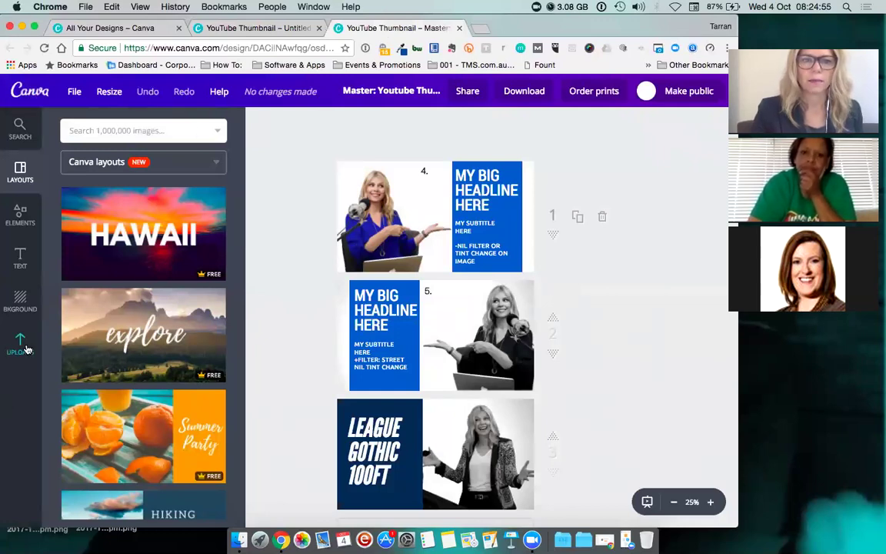
click(460, 27)
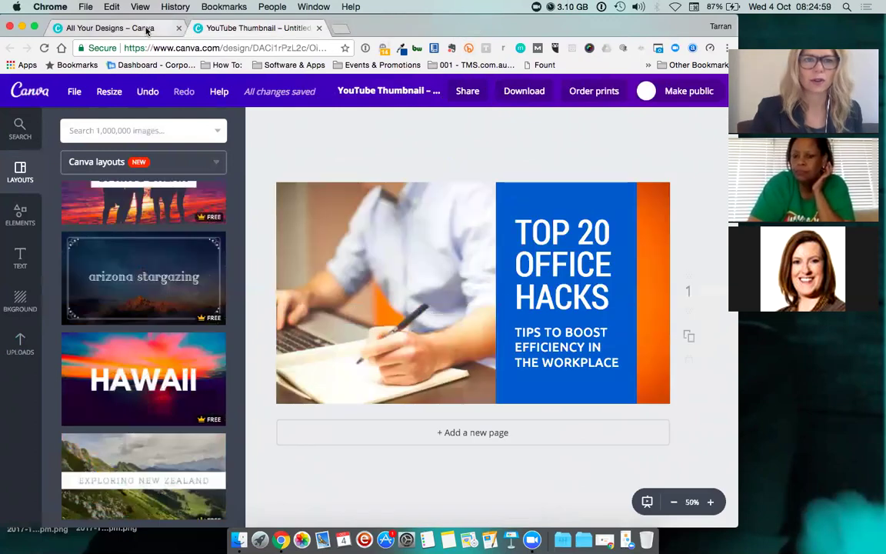
click(147, 29)
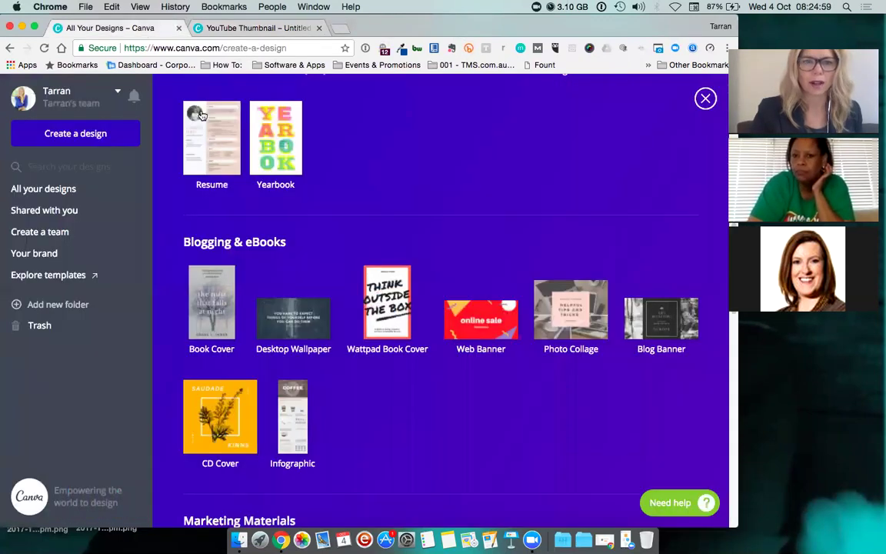
click(49, 190)
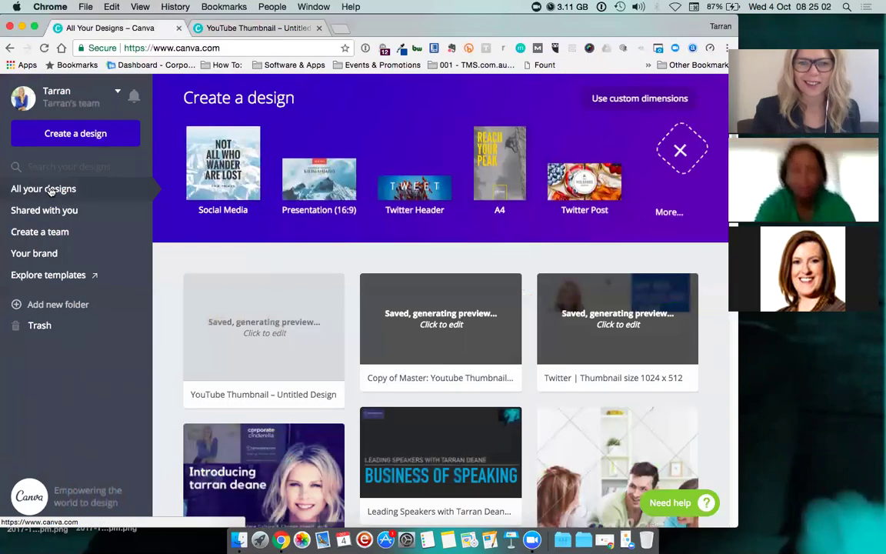
Step: Open the speaking review YouTube thumbnail design about the executive retreat from the list of designs
scroll(367, 366, down, 5)
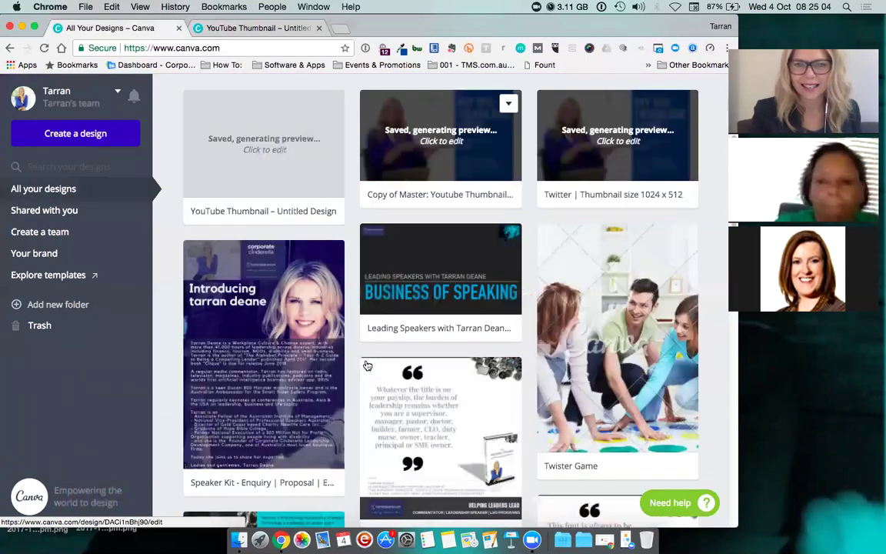
scroll(367, 366, down, 4)
scroll(321, 302, down, 3)
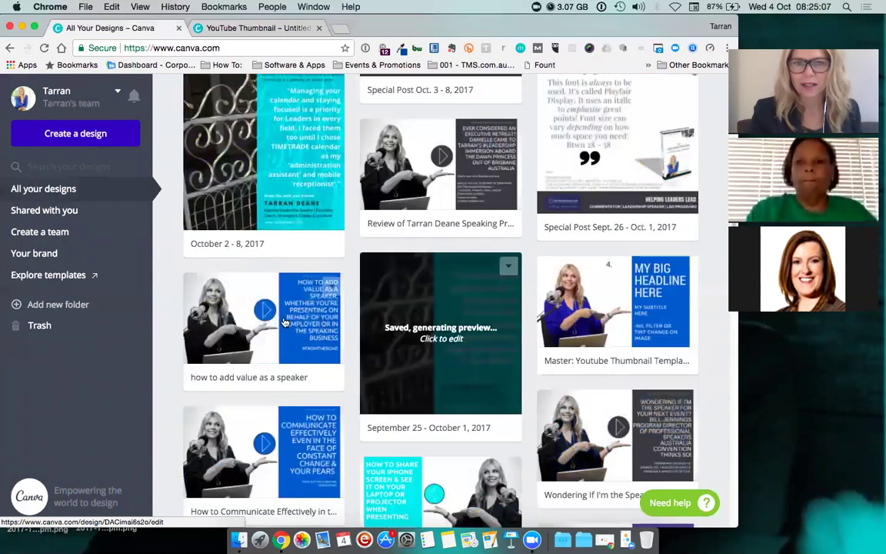
click(459, 188)
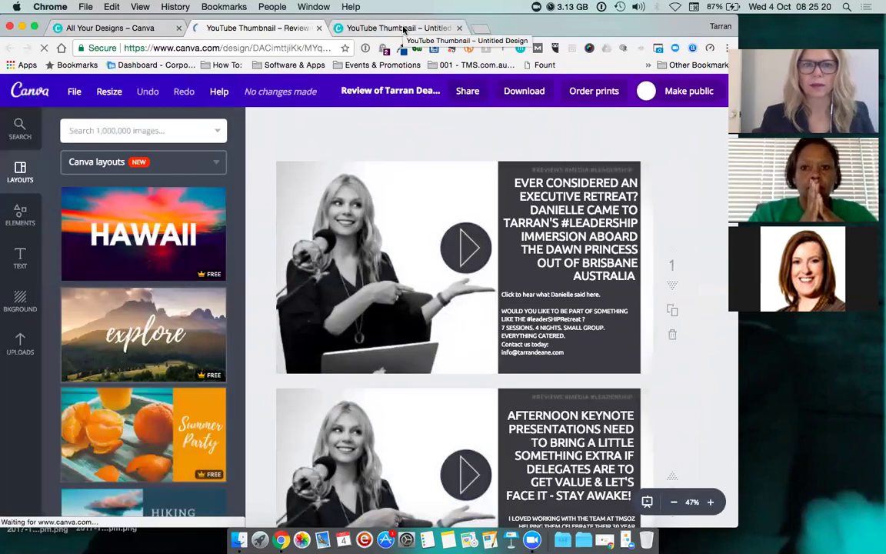
Step: Compare the Office Hacks thumbnail with the speaking review design and examine the headline and contact text on its pages
drag(403, 29, 250, 27)
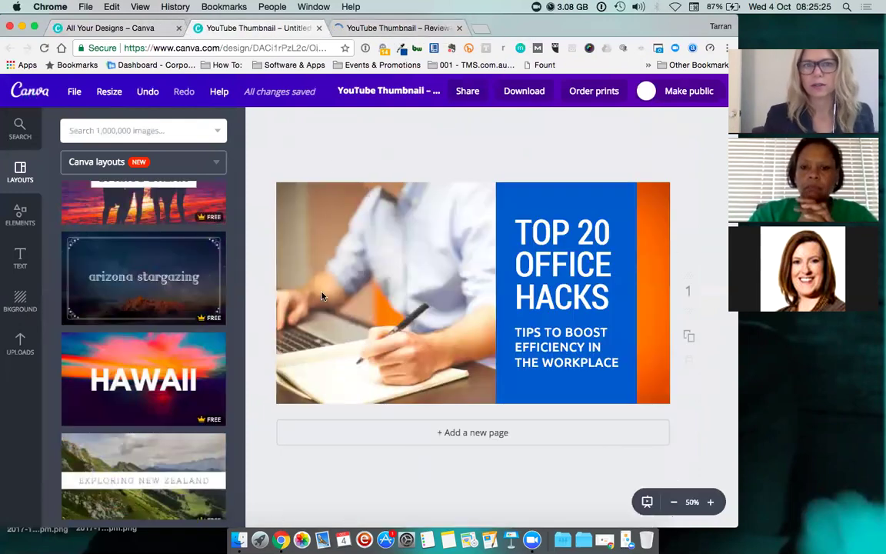
click(401, 27)
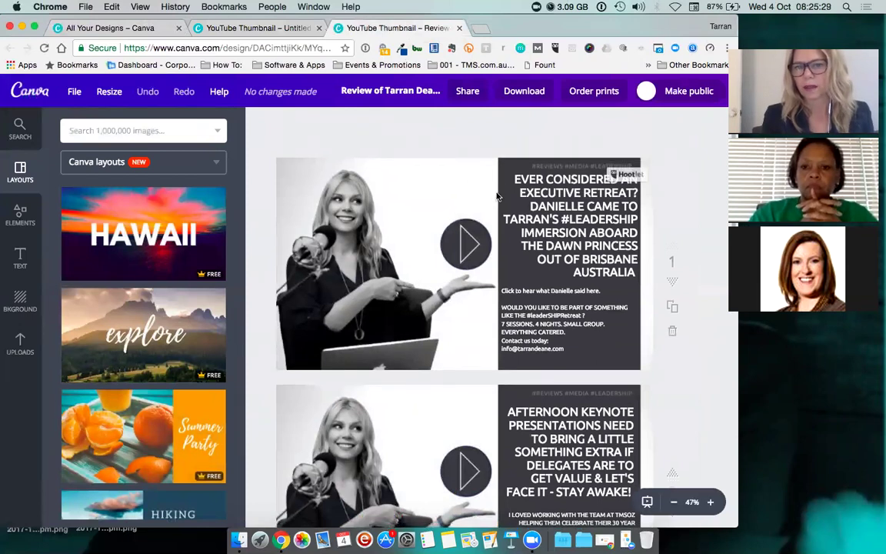
scroll(496, 198, down, 3)
scroll(497, 197, down, 4)
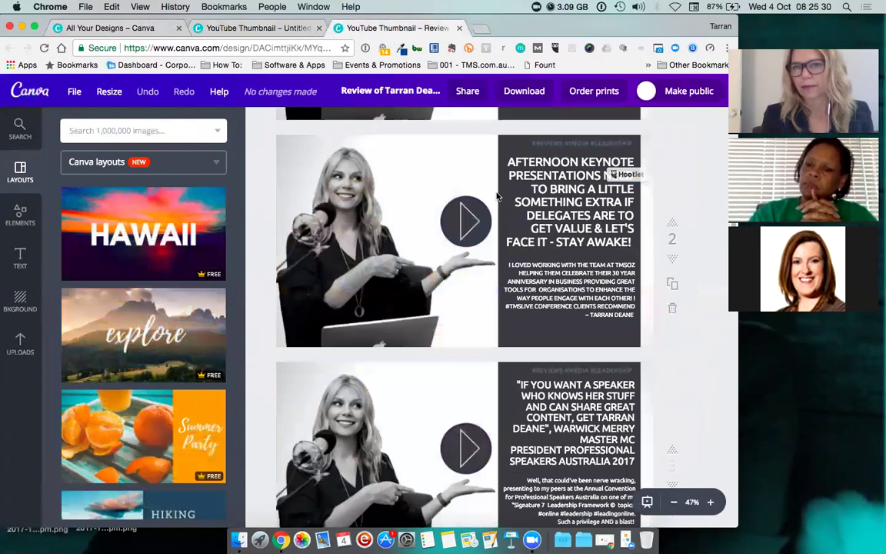
scroll(496, 198, down, 10)
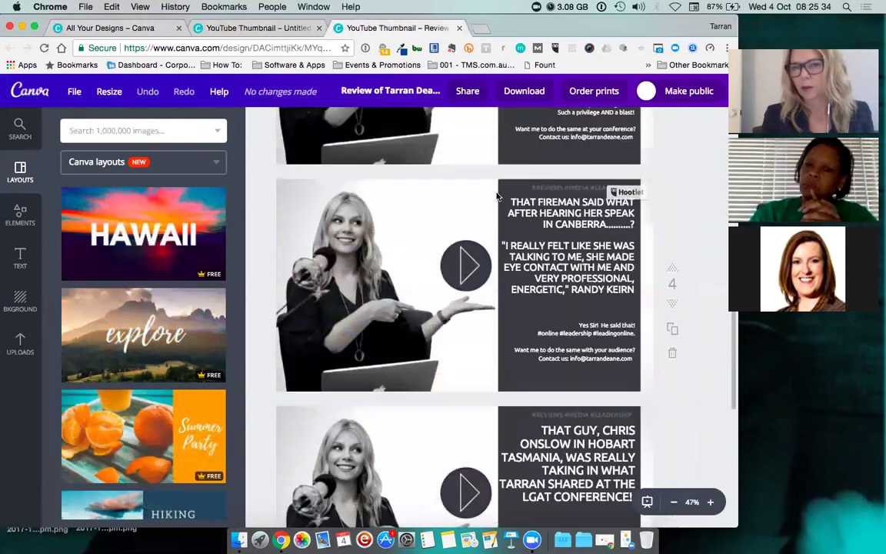
scroll(496, 198, down, 2)
scroll(519, 335, up, 6)
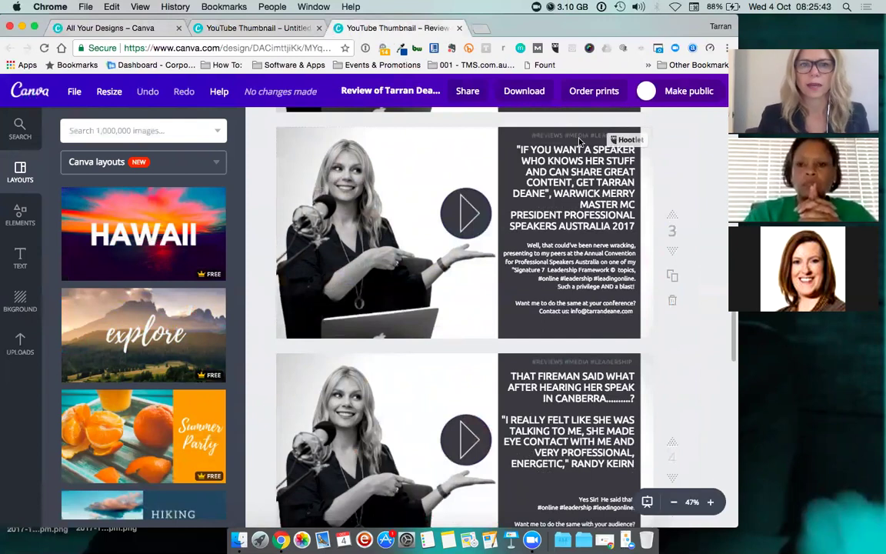
Step: Return to the Office Hacks thumbnail and remove the stock photo of the man writing from its background
click(254, 28)
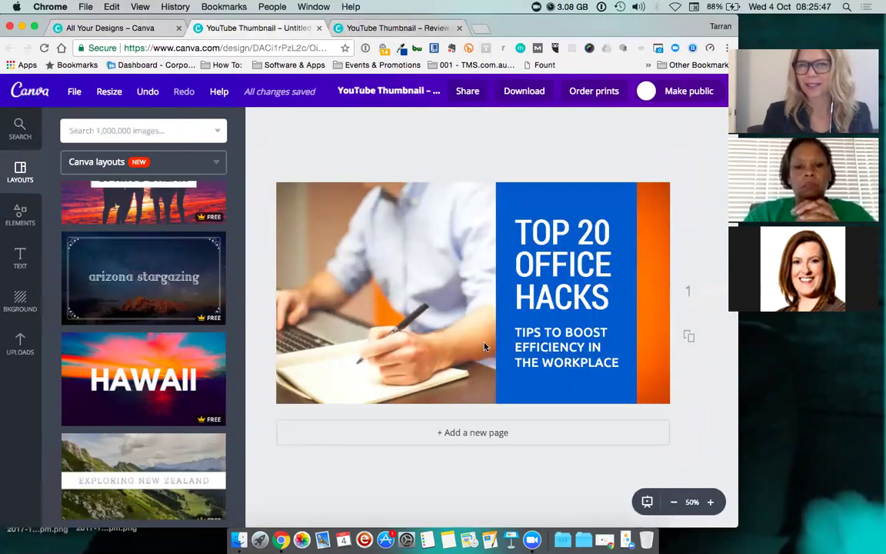
click(405, 251)
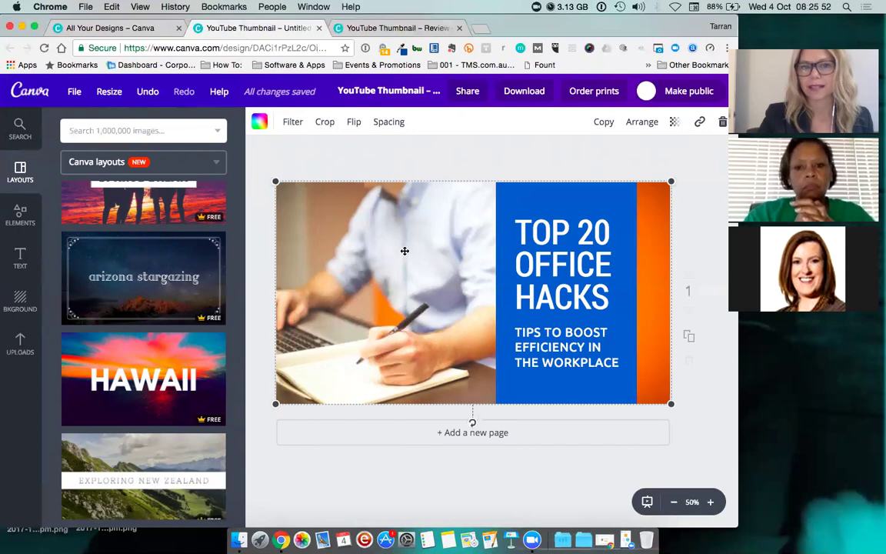
key(Delete)
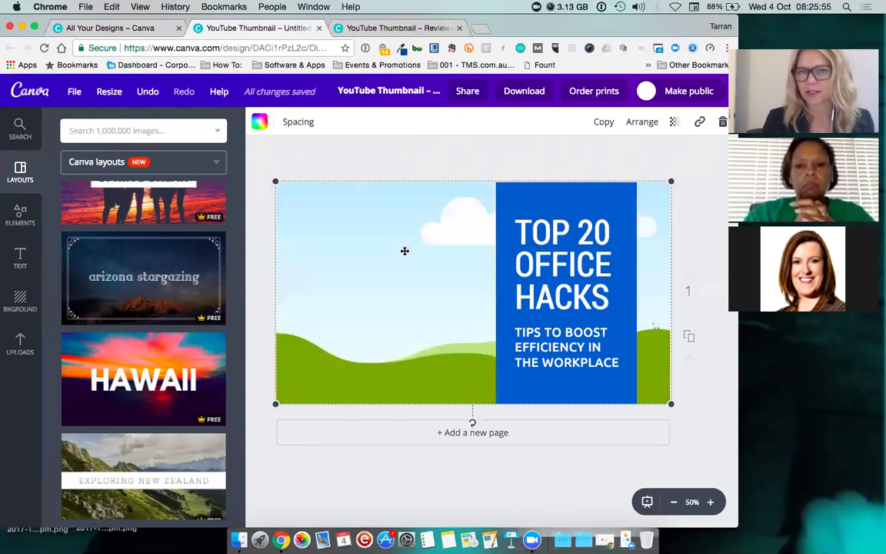
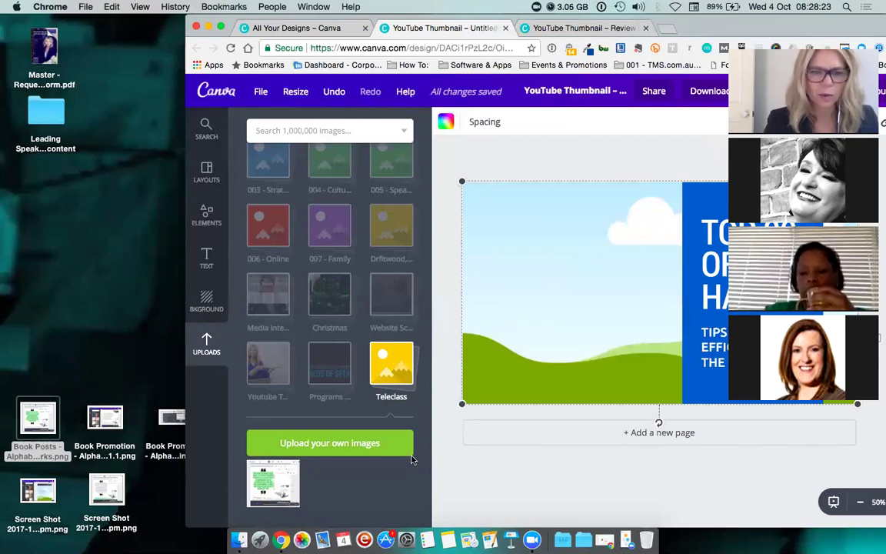
Step: Upload the two Book Promotion screenshots from the desktop into the Teleclass folder
scroll(411, 459, down, 1)
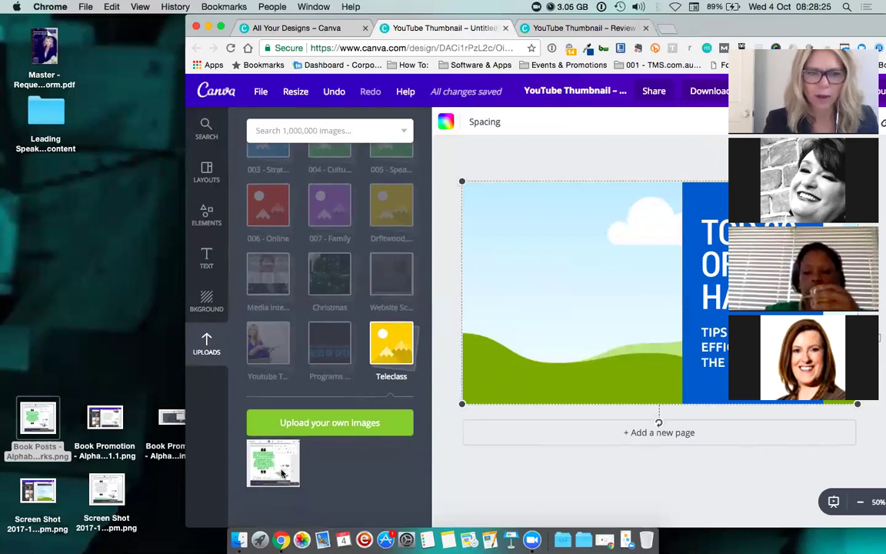
drag(105, 418, 331, 422)
drag(171, 418, 340, 420)
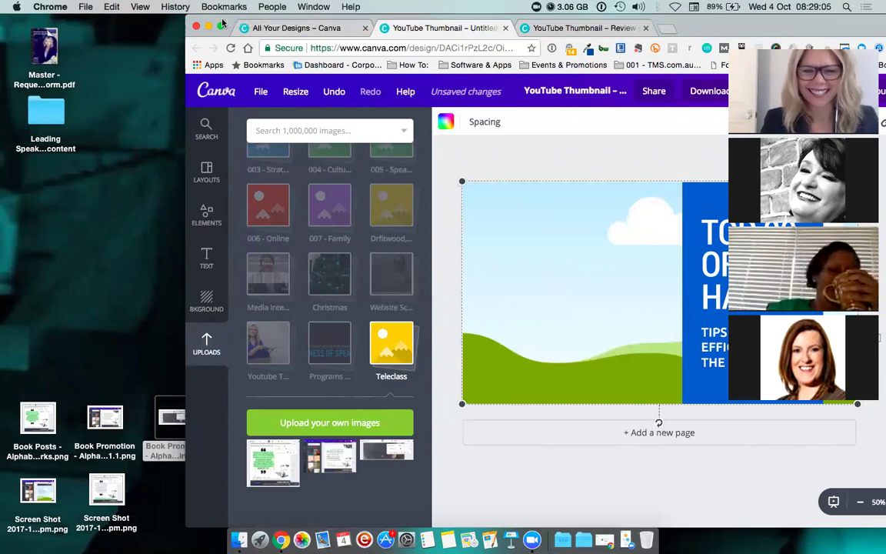
Step: Close the Teleclass folder and look inside the 001 - Personal and 002 - Tech image folders
mouse_move(400, 341)
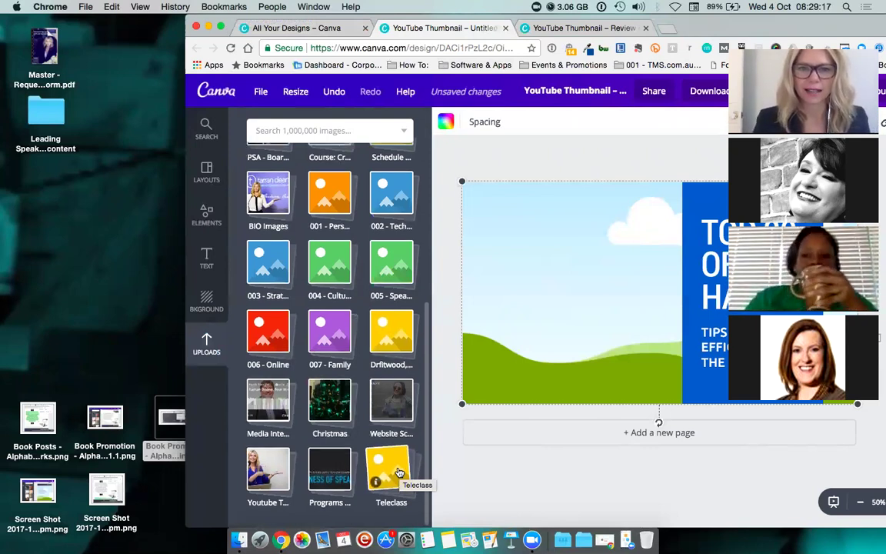
scroll(365, 264, up, 1)
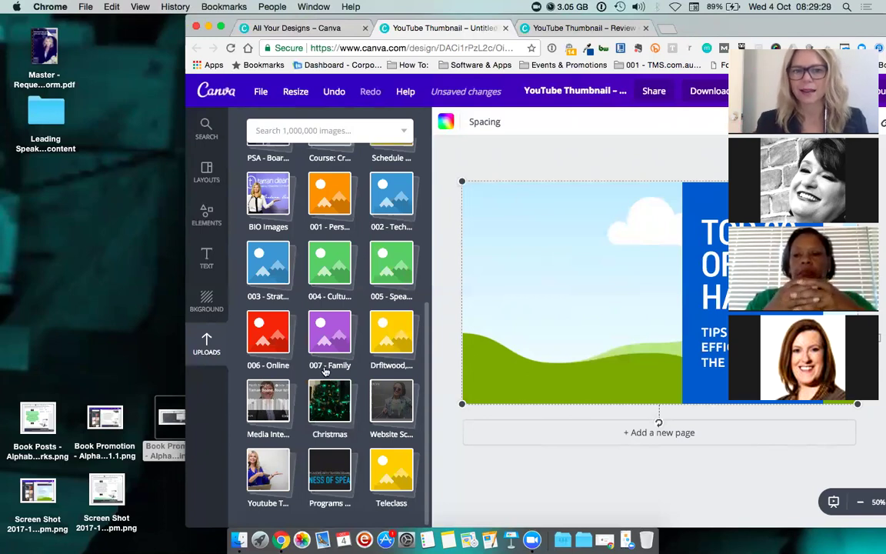
mouse_move(341, 210)
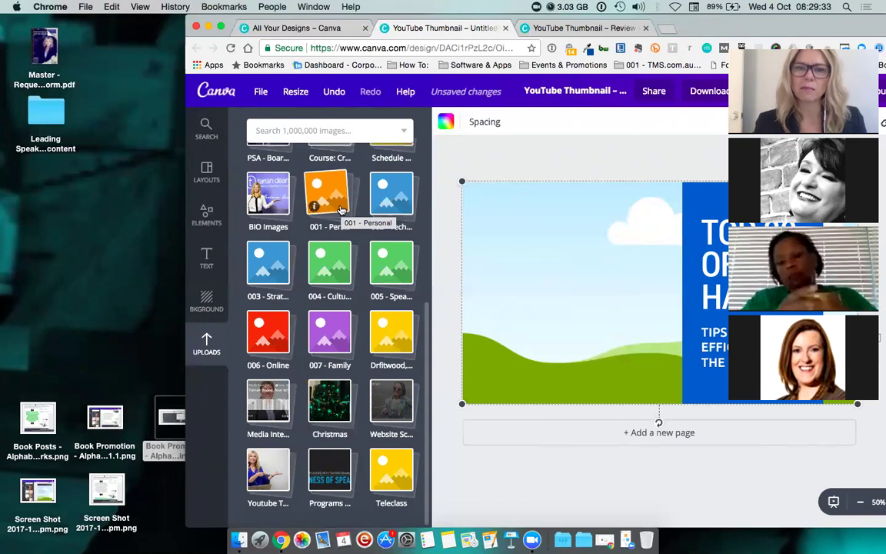
click(342, 210)
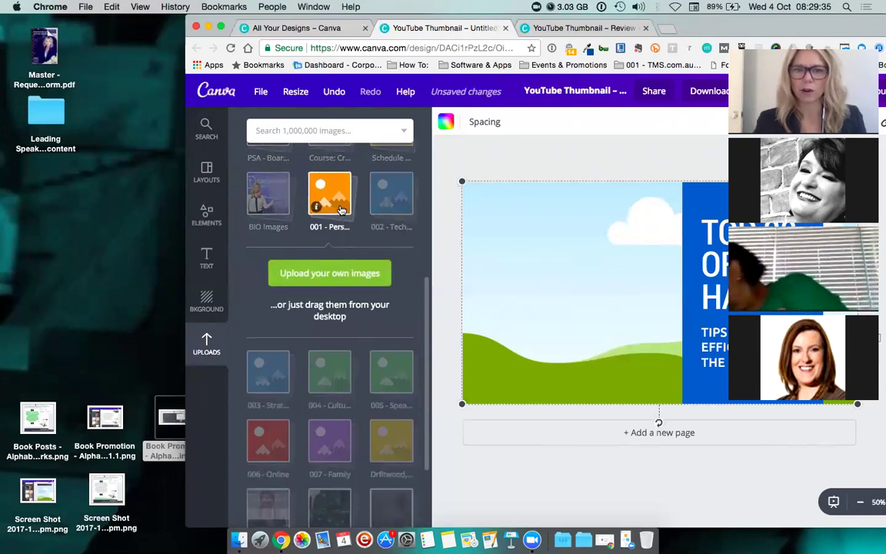
click(390, 208)
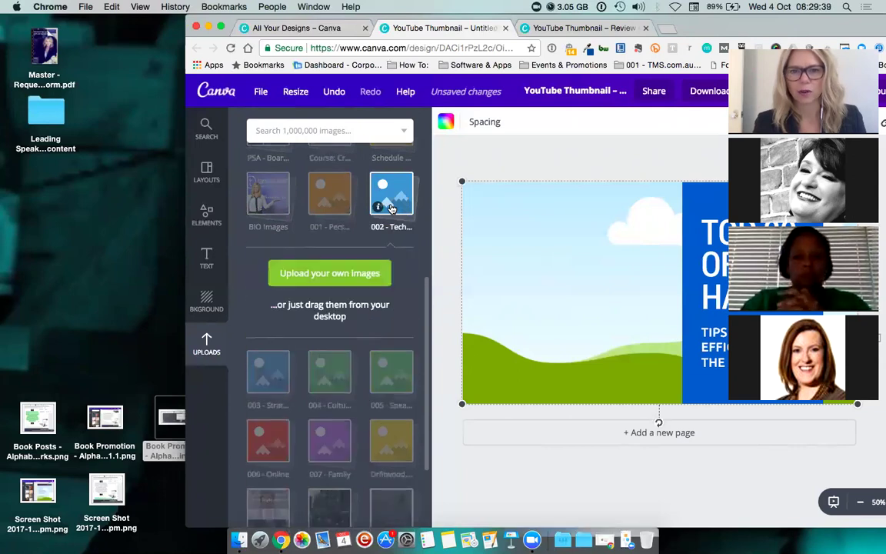
scroll(414, 296, up, 5)
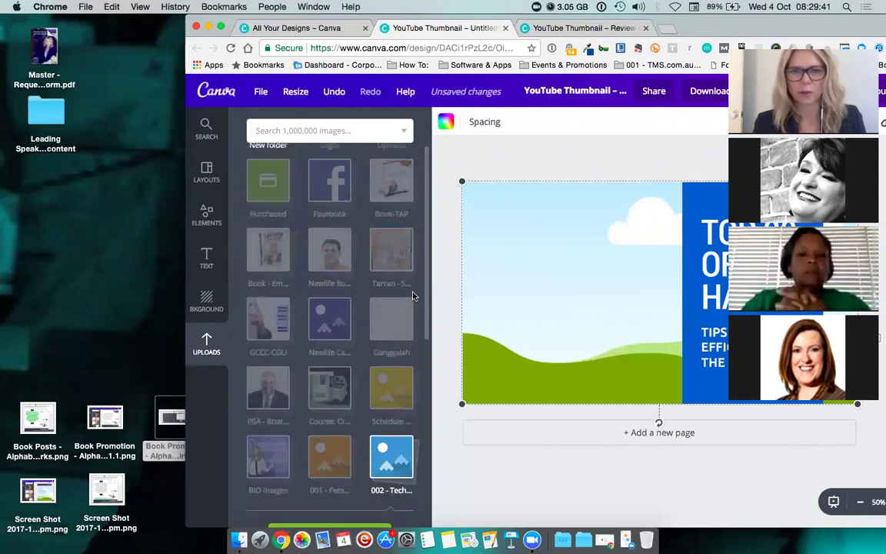
scroll(413, 296, up, 2)
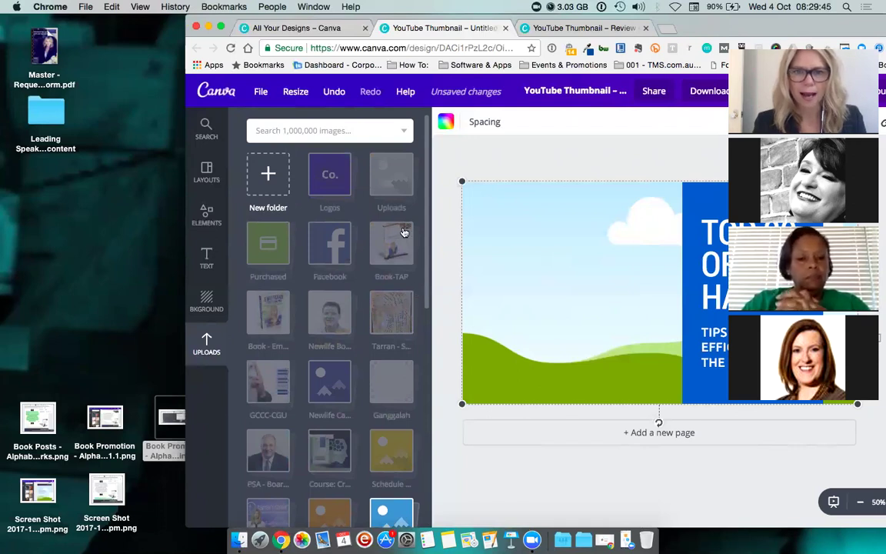
Step: Open the general Uploads folder and browse its unsorted images for one to use in the thumbnail
click(387, 192)
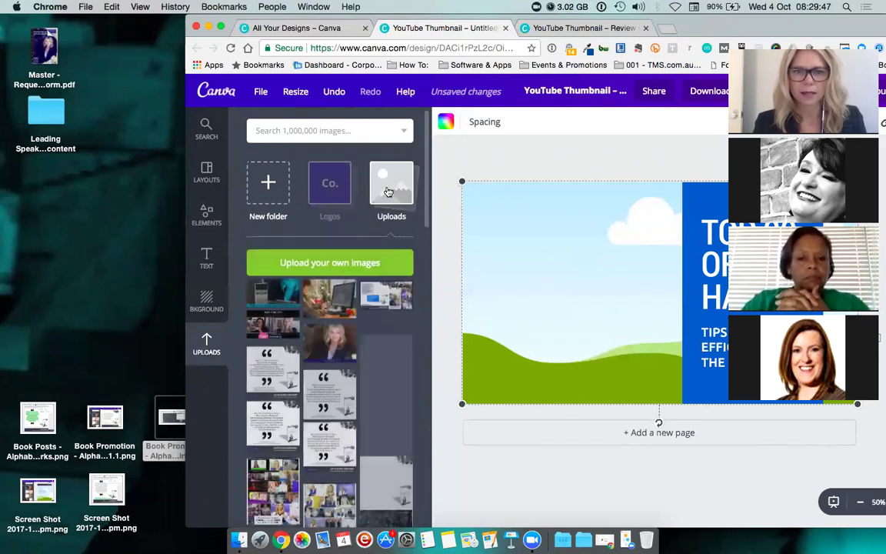
scroll(392, 359, down, 10)
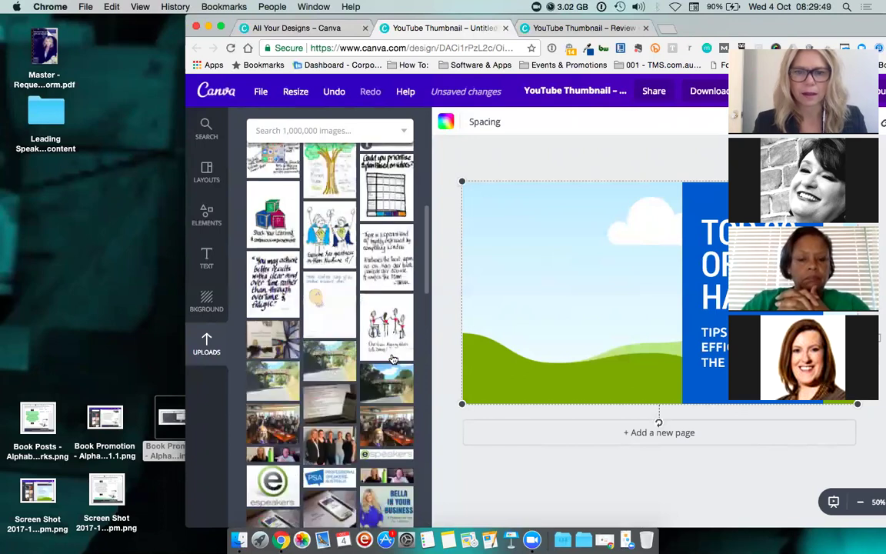
scroll(393, 359, down, 15)
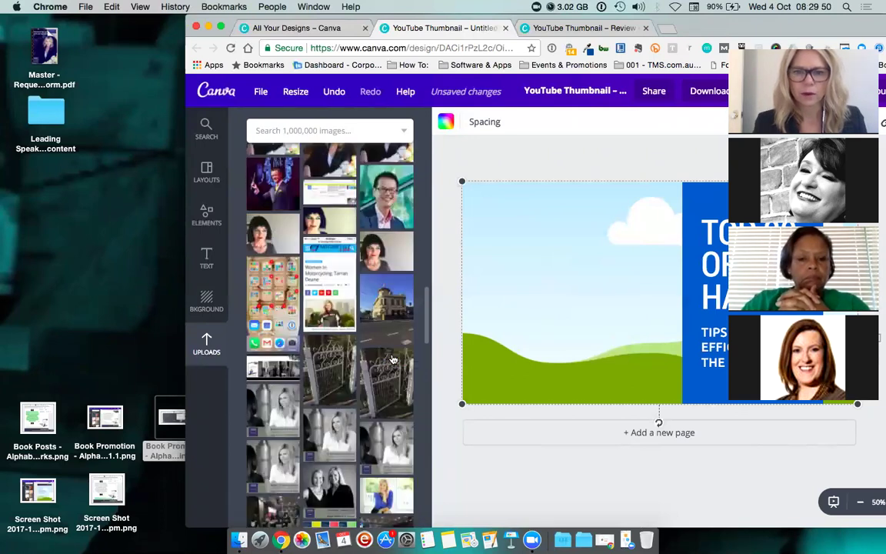
scroll(392, 359, down, 15)
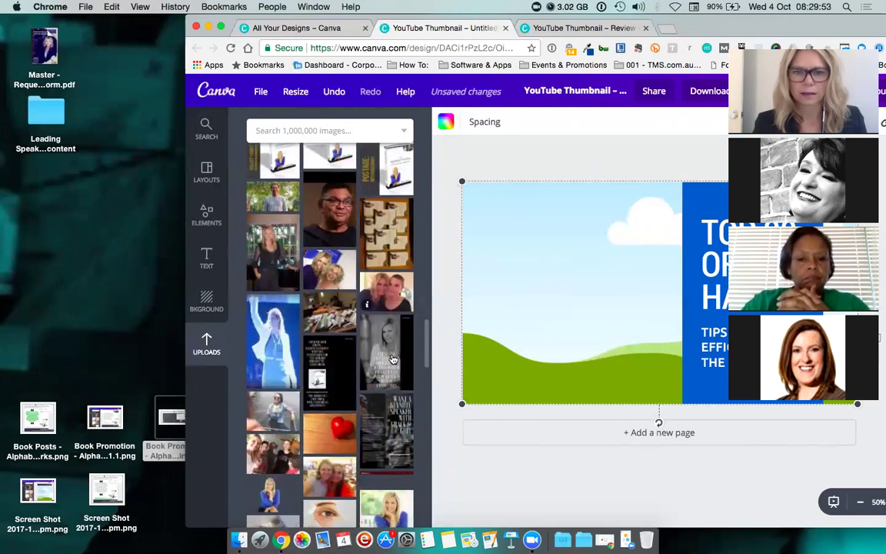
scroll(392, 359, down, 15)
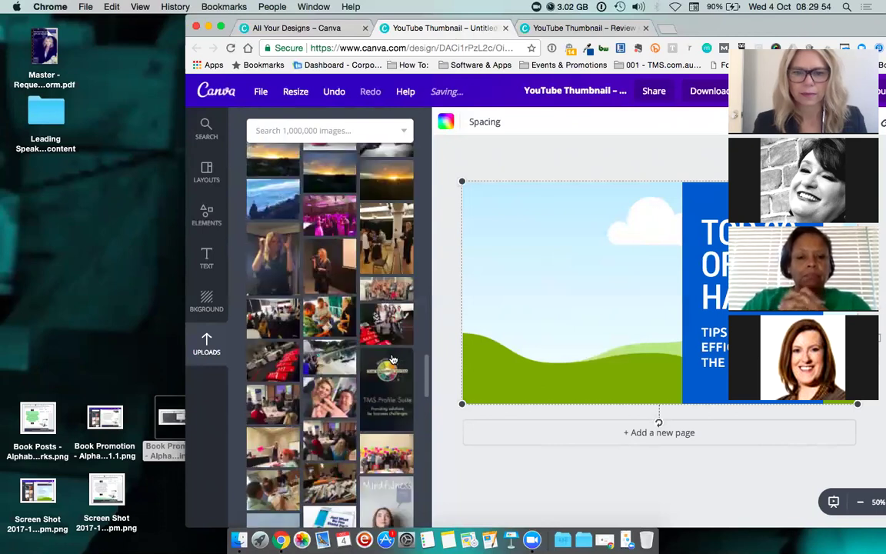
scroll(392, 359, down, 15)
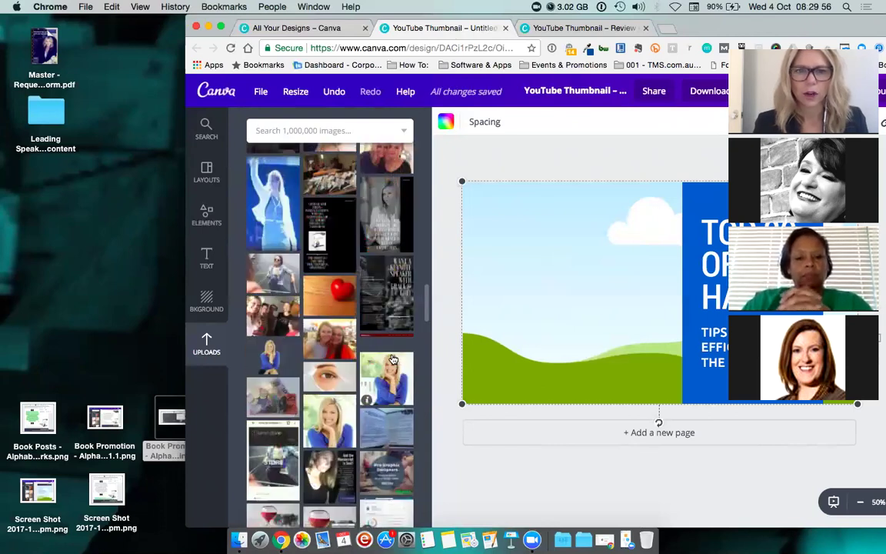
scroll(393, 360, up, 5)
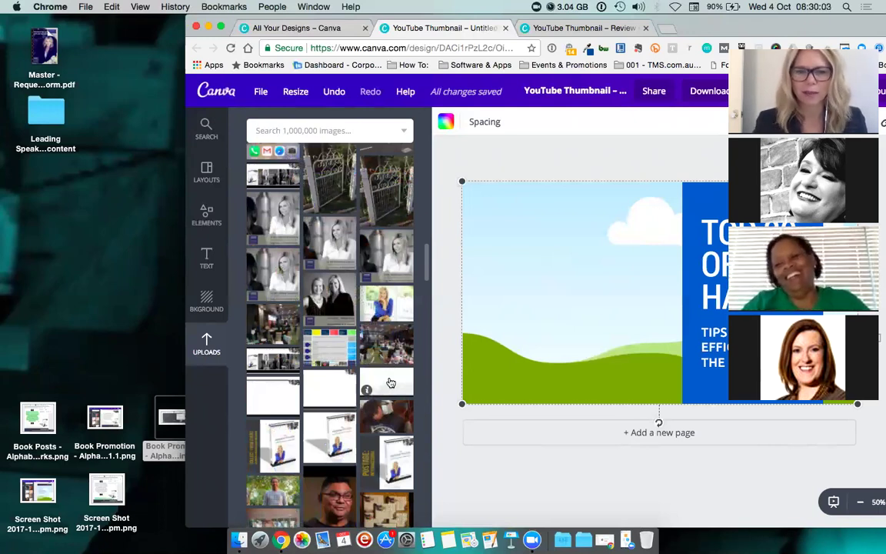
scroll(390, 383, down, 3)
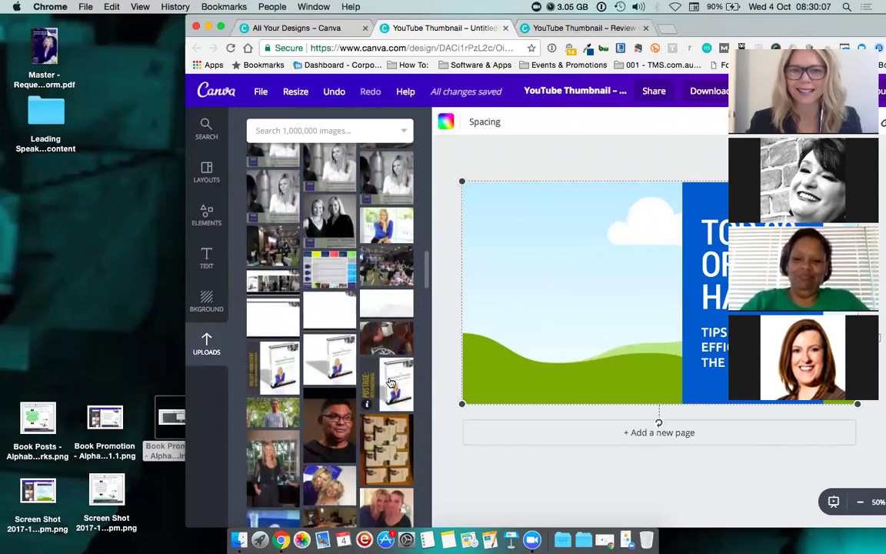
scroll(391, 382, down, 8)
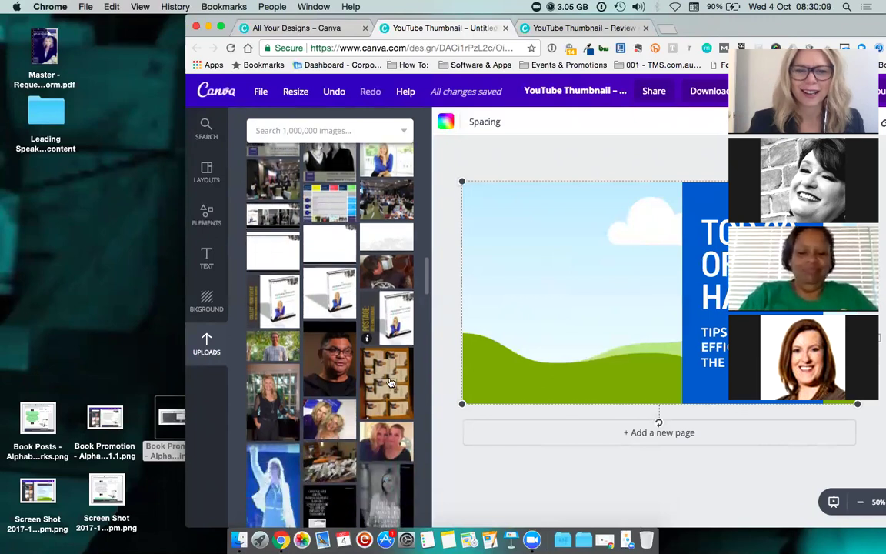
scroll(391, 383, down, 15)
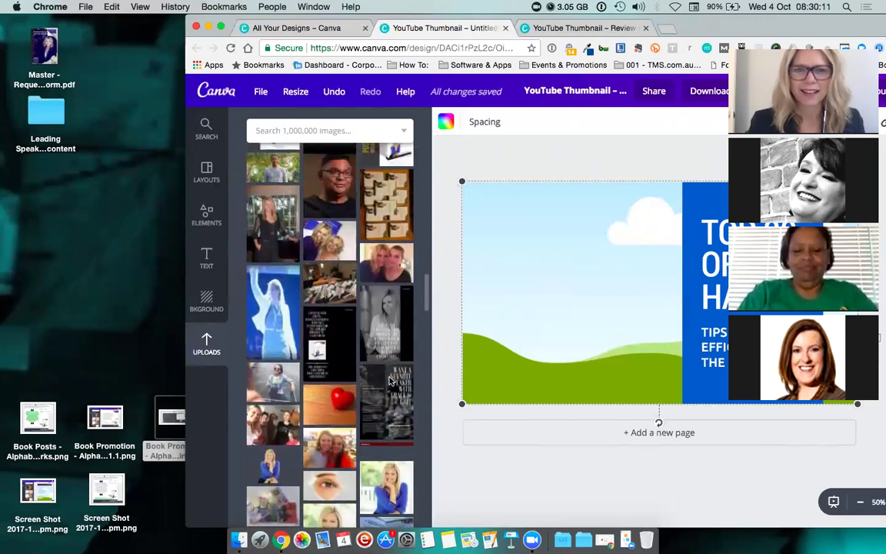
scroll(391, 382, up, 15)
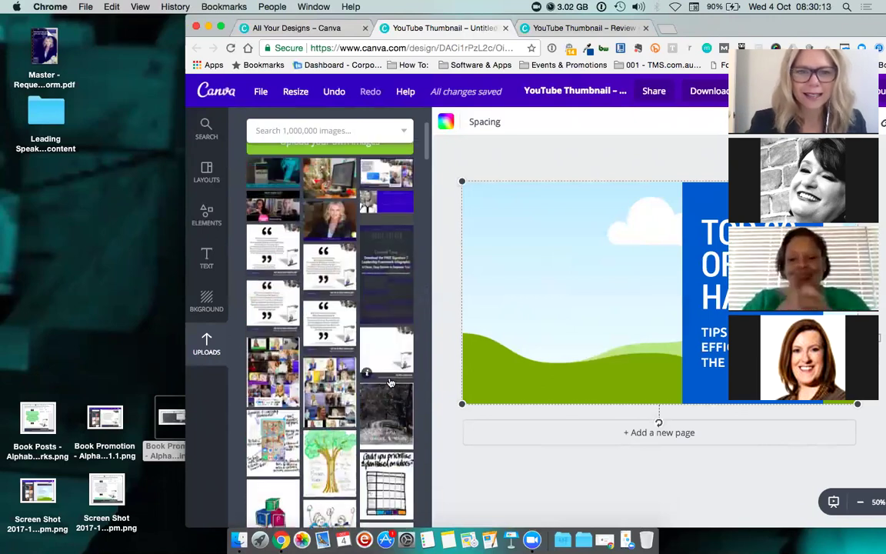
Step: Add the uploaded book image without a quote to the thumbnail, shrink it, and set it as the background
drag(391, 383, 722, 287)
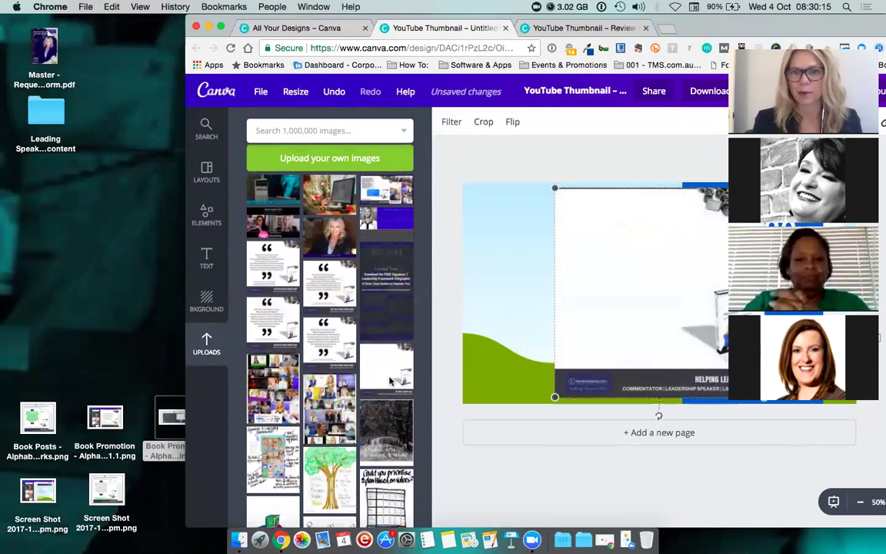
drag(714, 30, 540, 31)
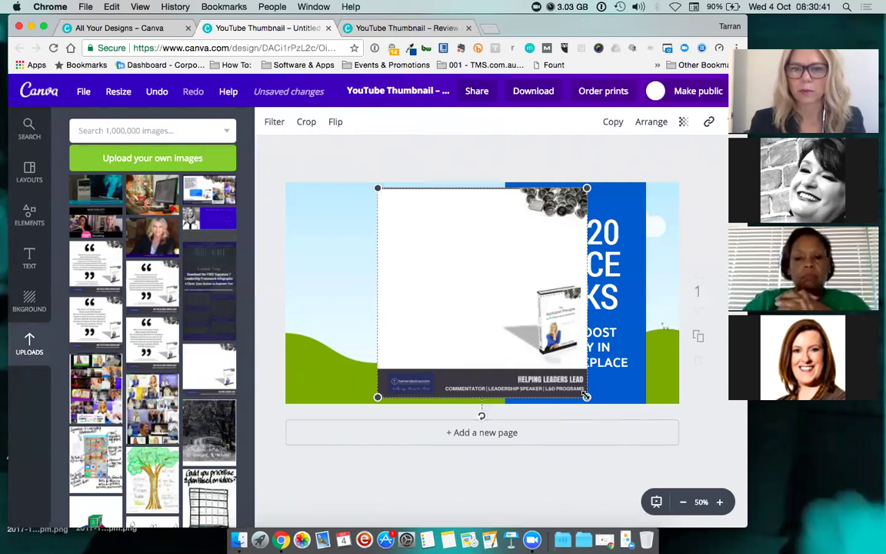
drag(586, 396, 531, 368)
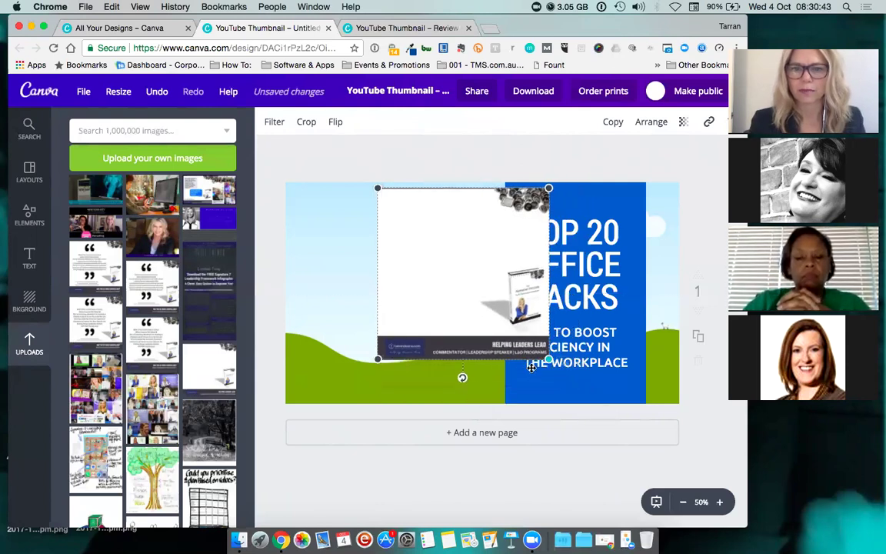
drag(476, 291, 427, 288)
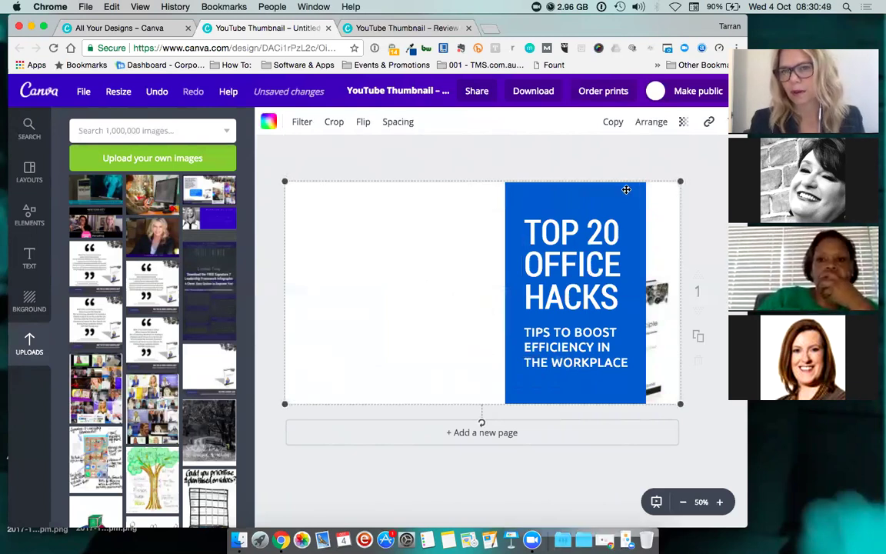
Step: Nudge the blue panel behind the headline slightly, and undo both this move and the background image placement
mouse_move(627, 189)
mouse_down()
mouse_move(548, 190)
mouse_move(622, 192)
mouse_up()
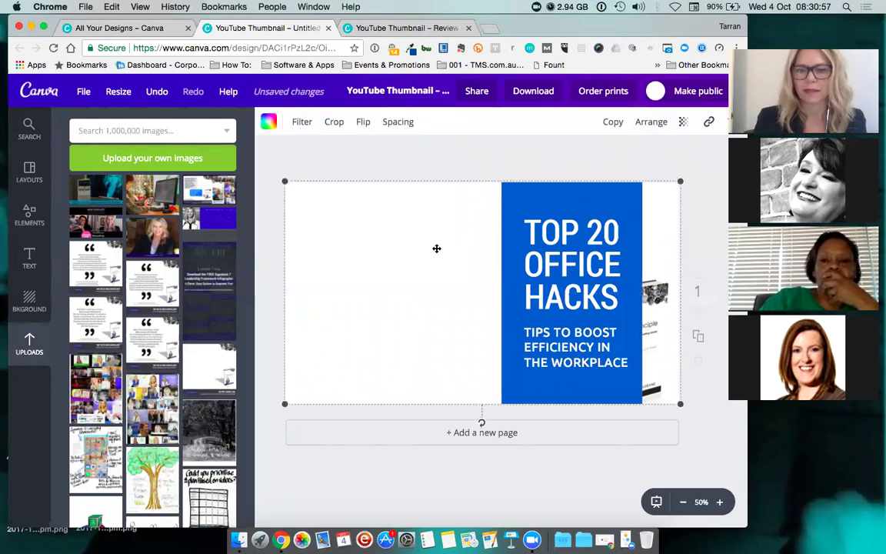
key(super+z)
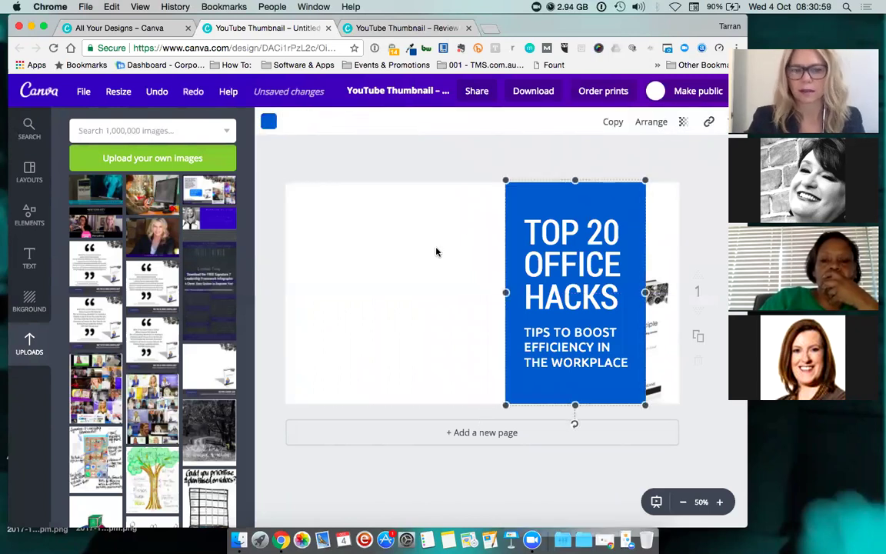
key(super+z)
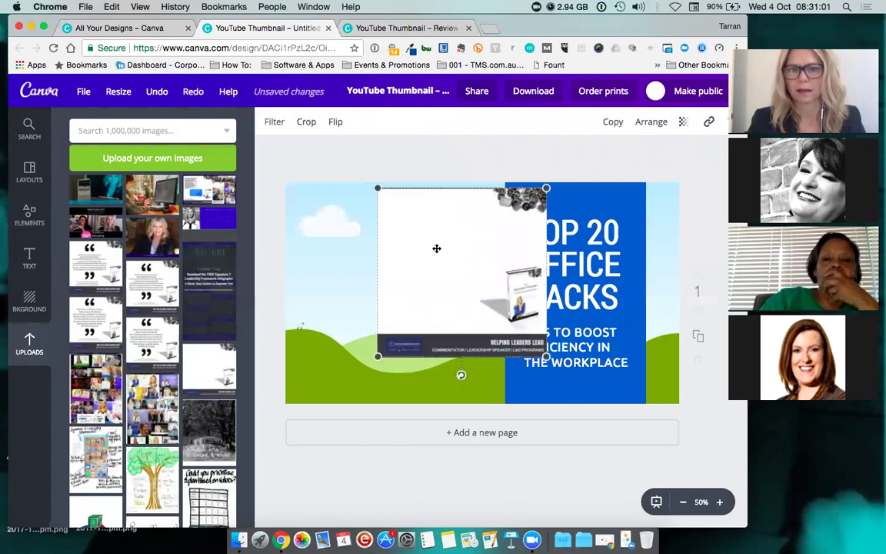
Step: Replace the book image on the thumbnail with the uploaded Disney Leadership Institute quote image
click(331, 247)
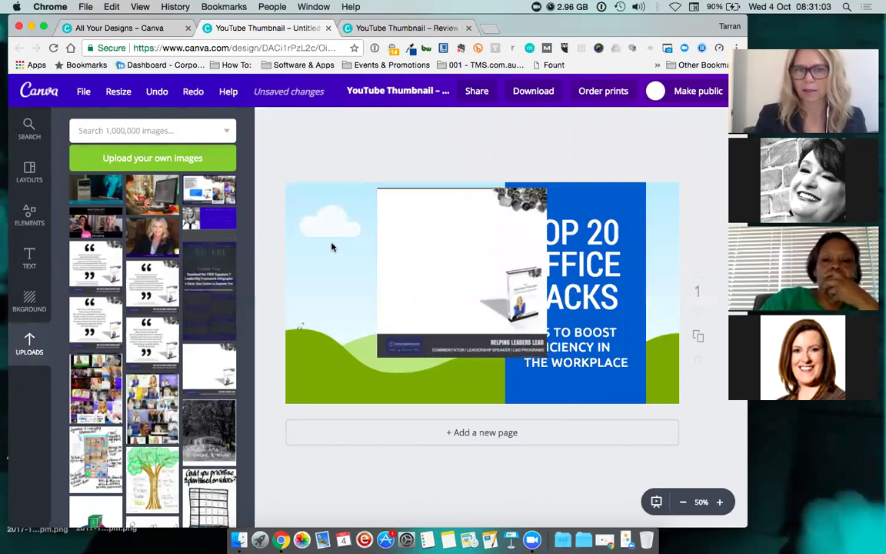
click(431, 254)
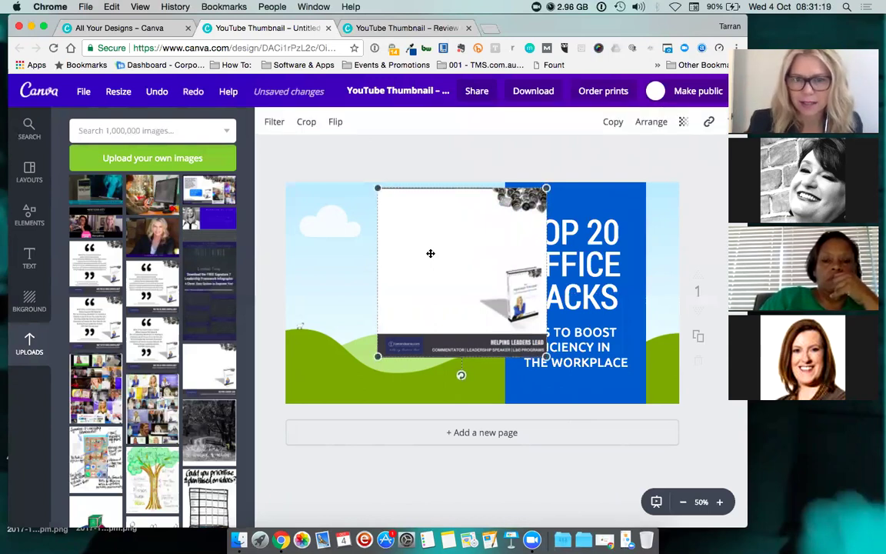
key(Delete)
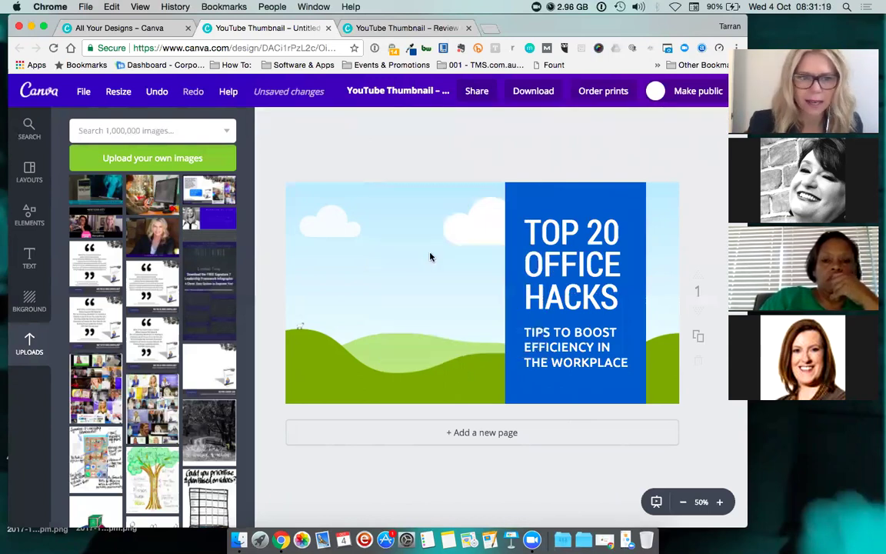
click(150, 346)
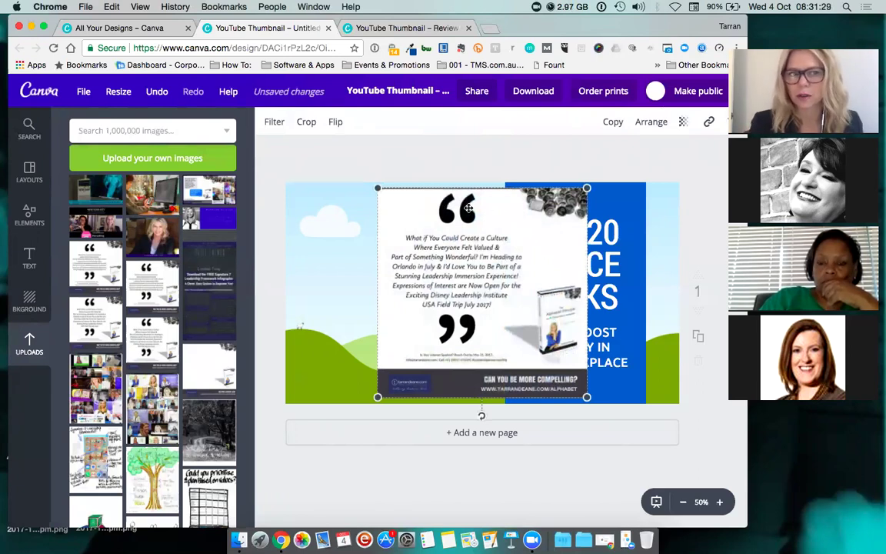
Step: Search the image library for "quotation" graphics
click(29, 214)
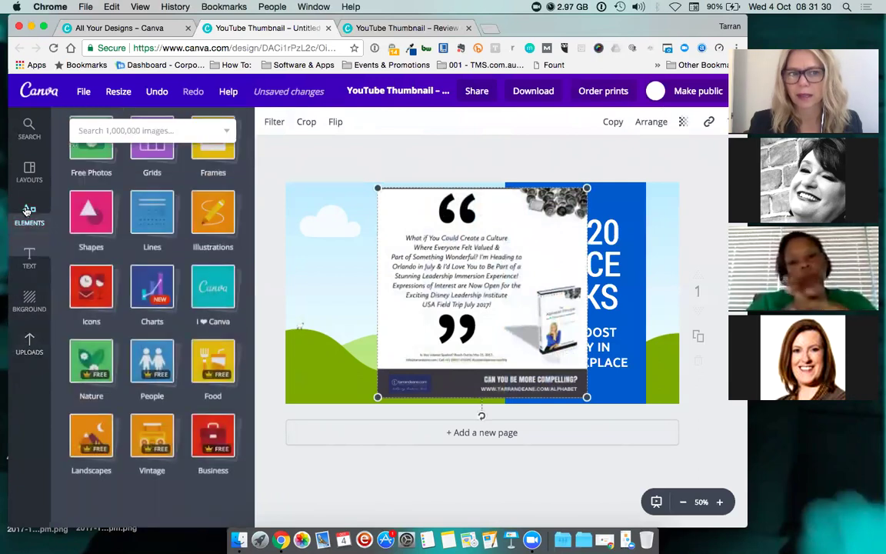
click(166, 125)
text(quotation)
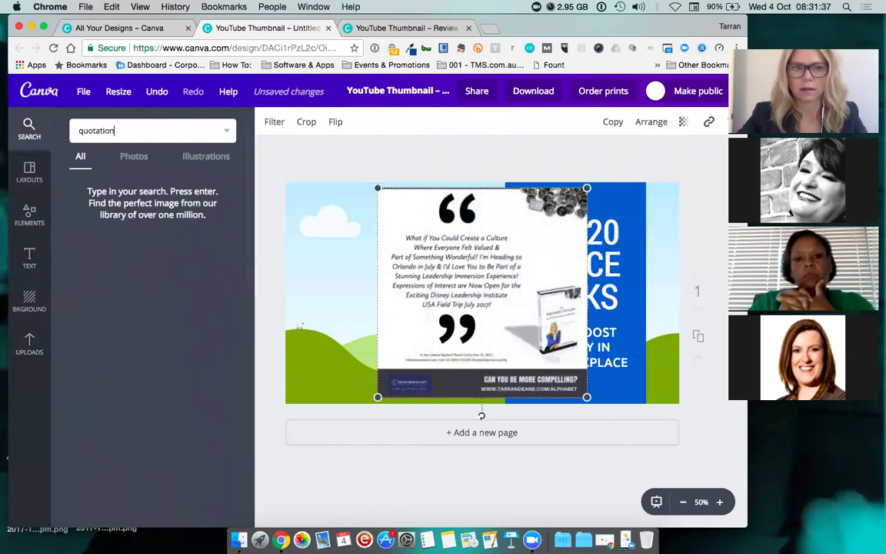
key(Return)
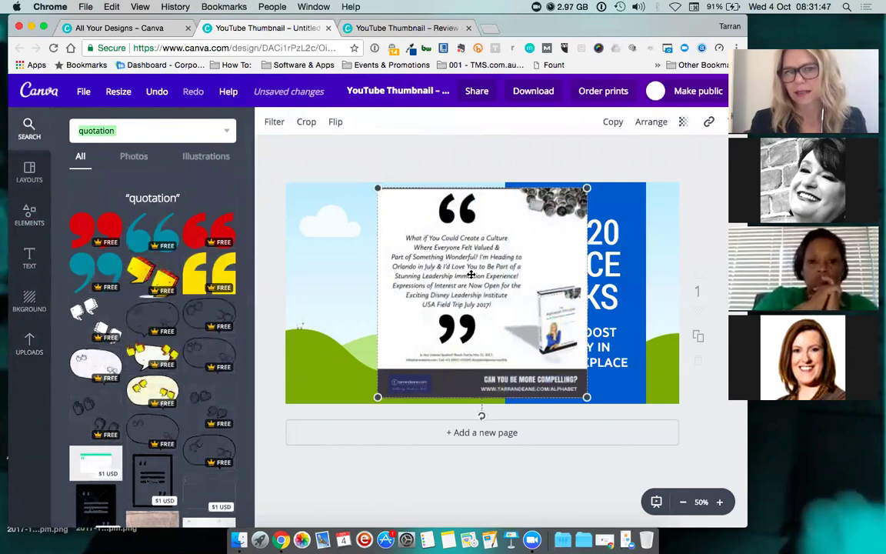
Step: Delete the Disney Leadership Institute quote image from the thumbnail and set the uploaded portrait with the wooden backdrop as the background
click(29, 342)
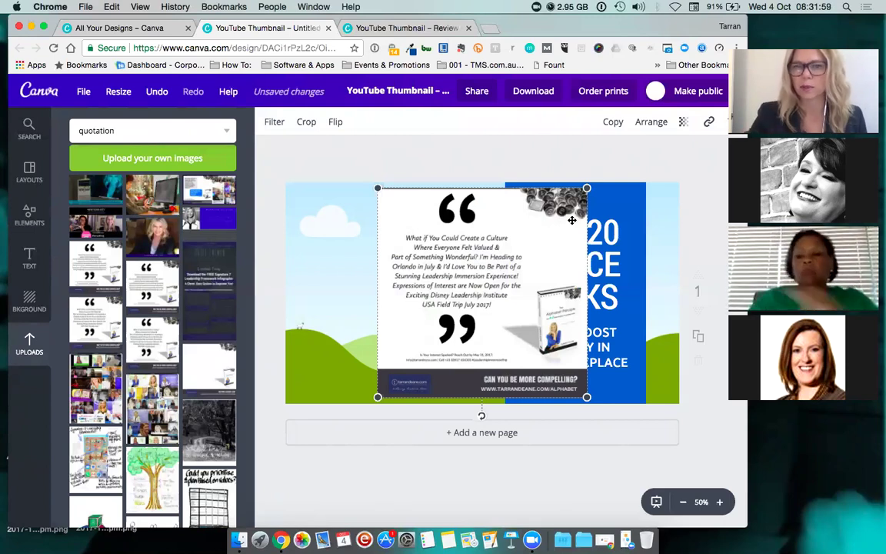
key(Delete)
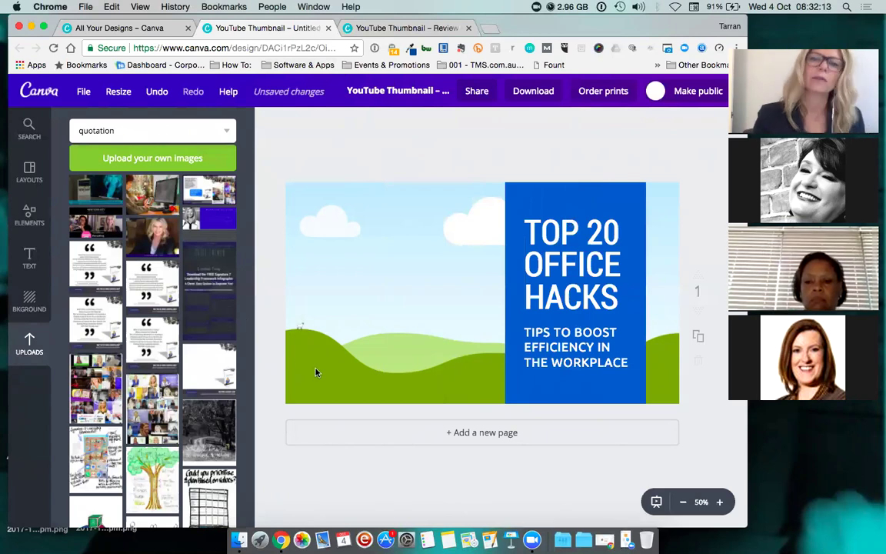
click(402, 27)
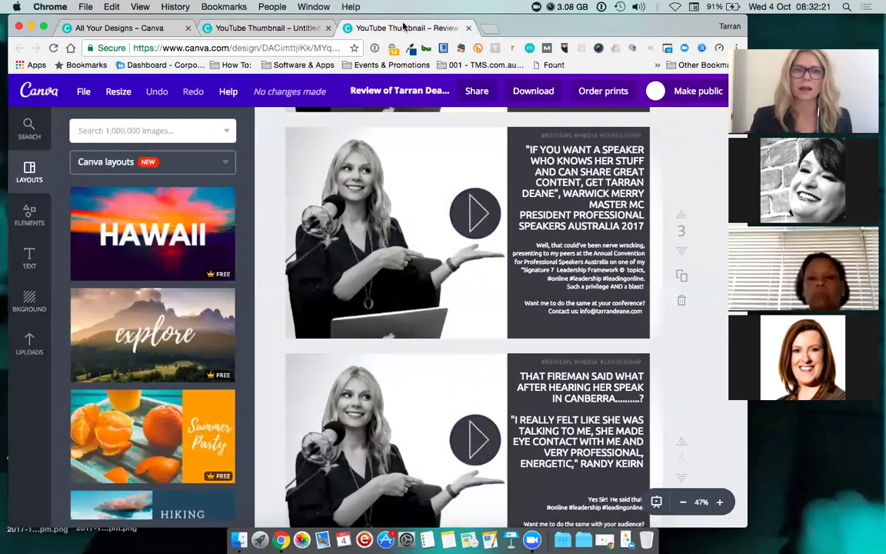
click(266, 28)
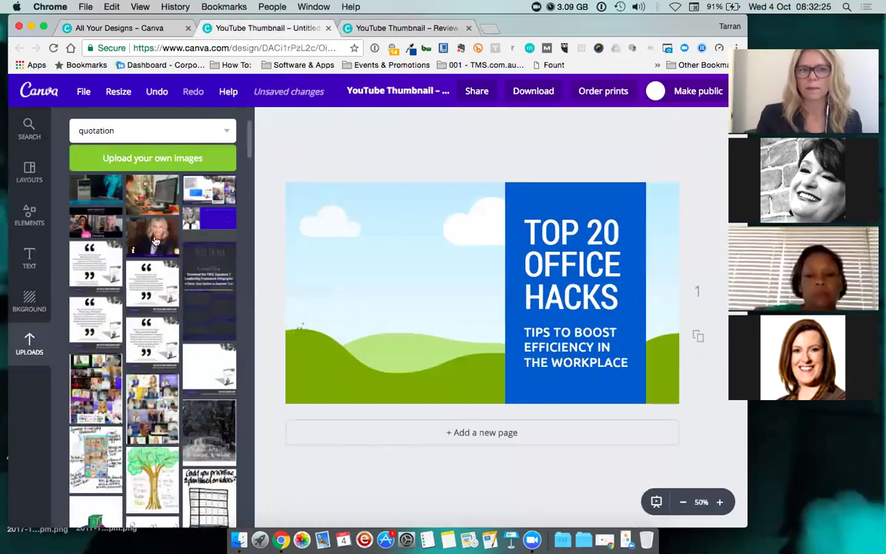
drag(155, 241, 378, 247)
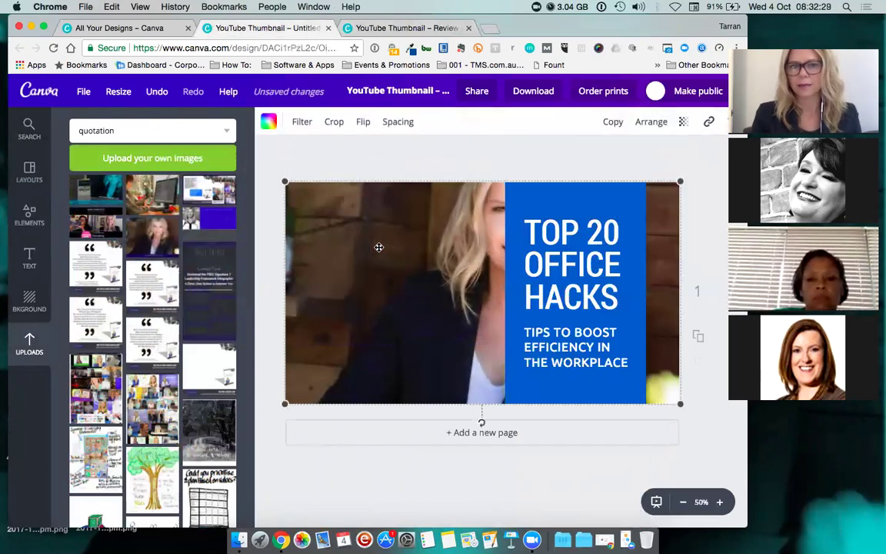
Step: Shift the background portrait down within its crop so the whole head fits in the frame, and flip it horizontally
double_click(456, 253)
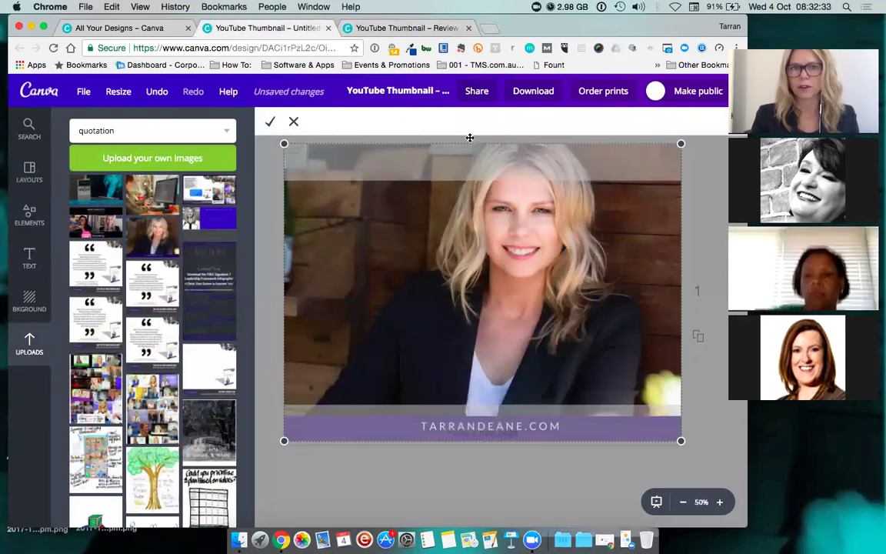
click(435, 28)
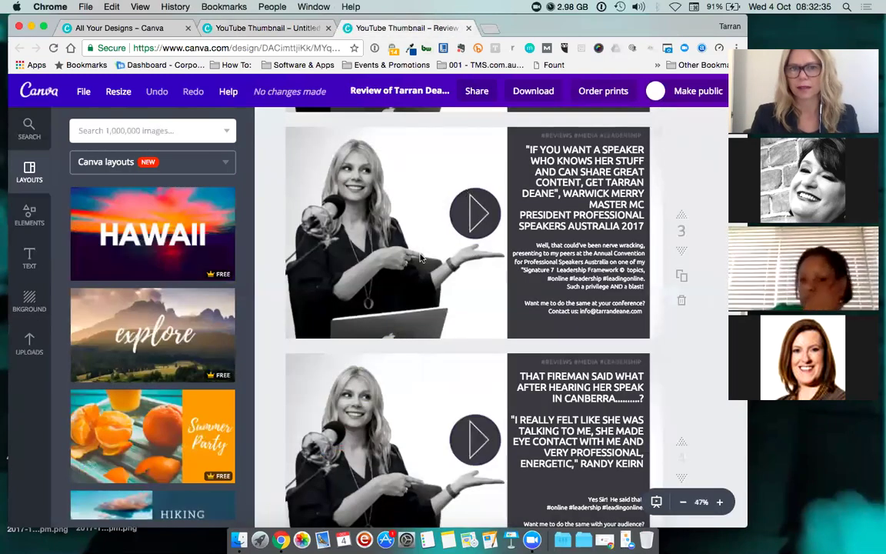
click(247, 28)
drag(512, 267, 514, 302)
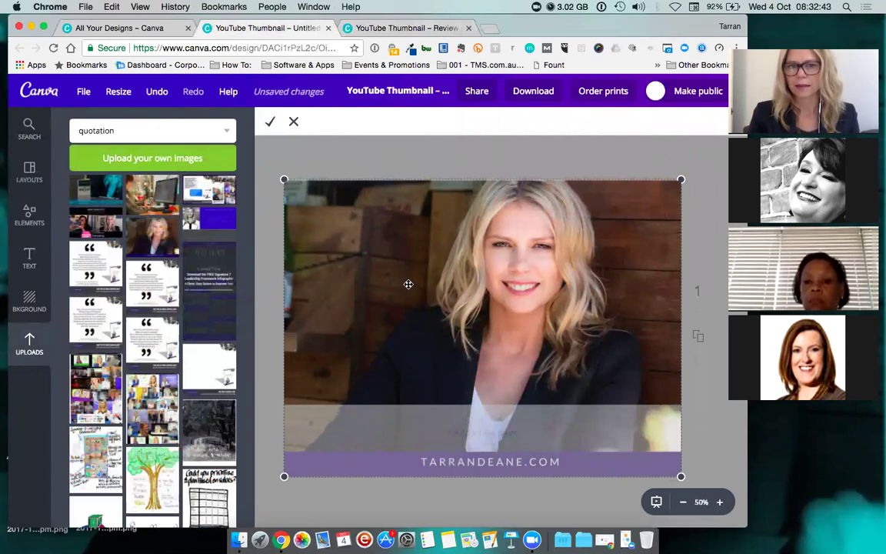
scroll(408, 284, down, 2)
scroll(412, 207, up, 2)
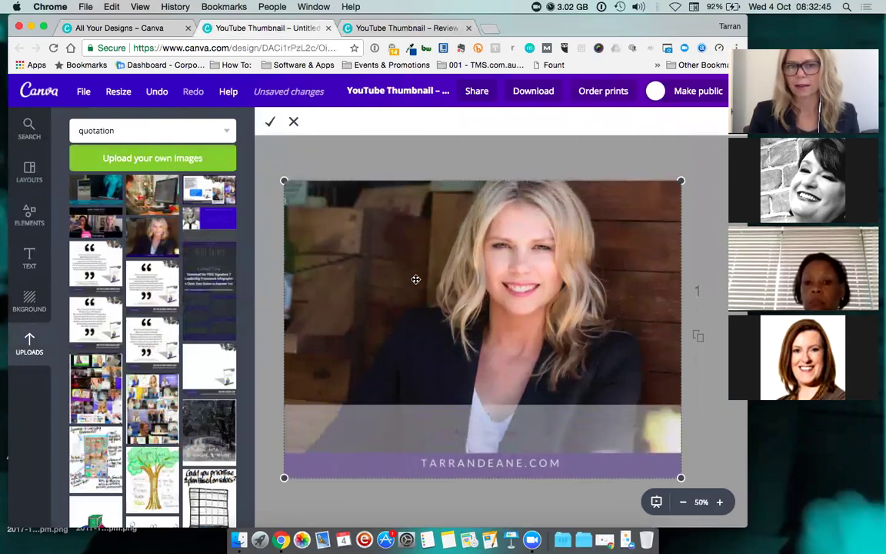
scroll(424, 231, down, 2)
scroll(429, 195, up, 2)
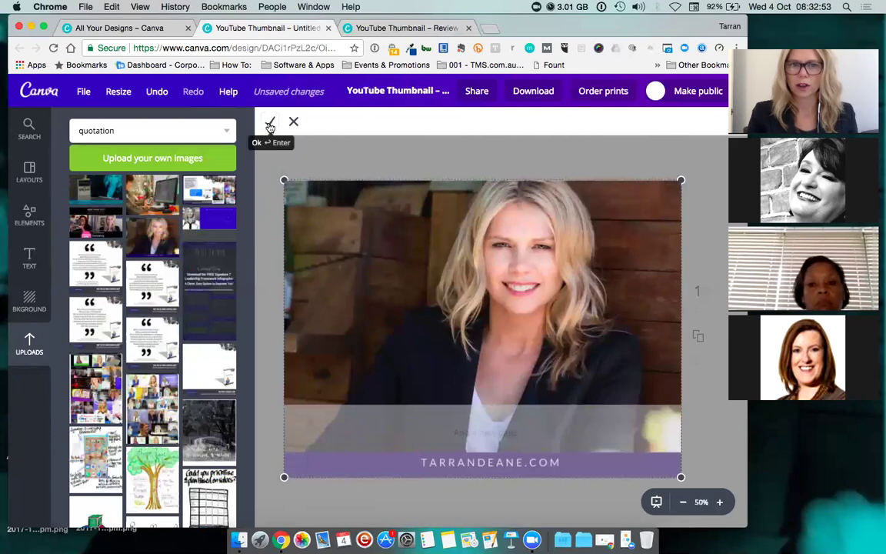
click(270, 123)
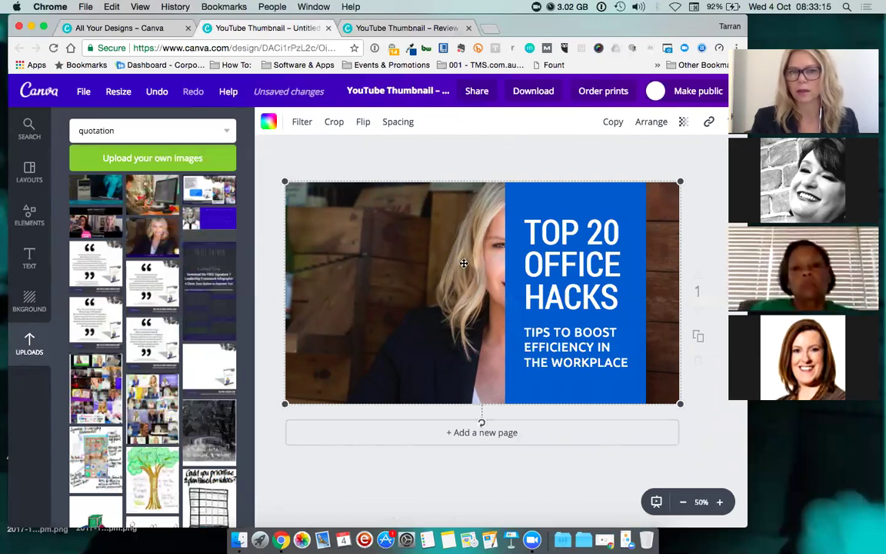
click(363, 123)
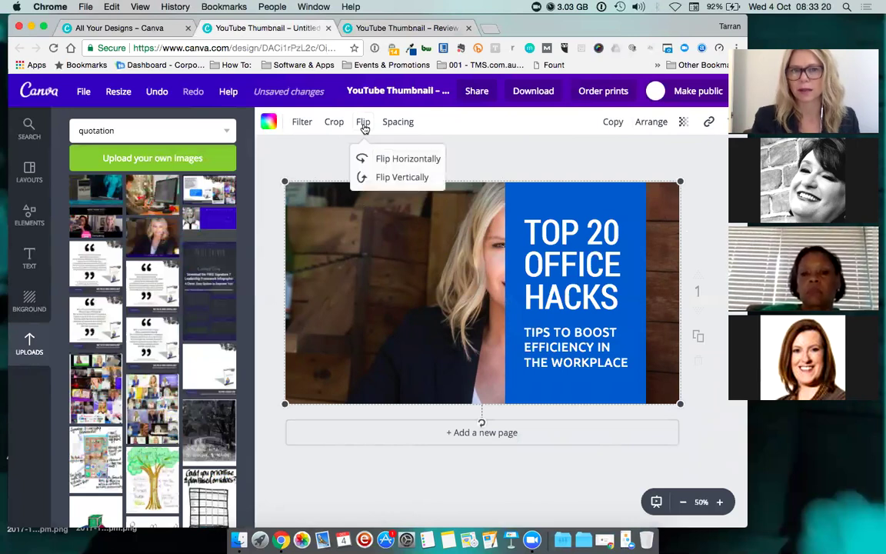
click(382, 159)
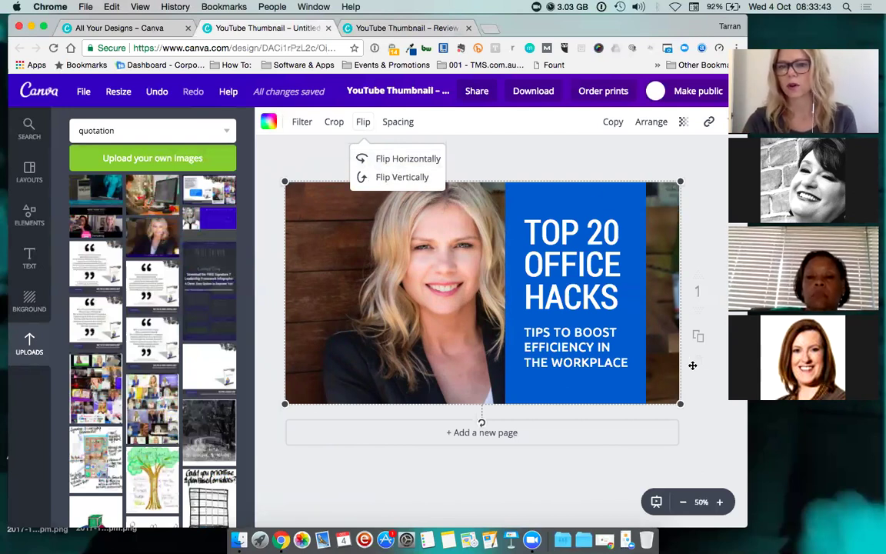
Step: Enlarge the background portrait slightly and align its right edge with the thumbnail's right edge
drag(679, 402, 716, 431)
drag(698, 390, 661, 390)
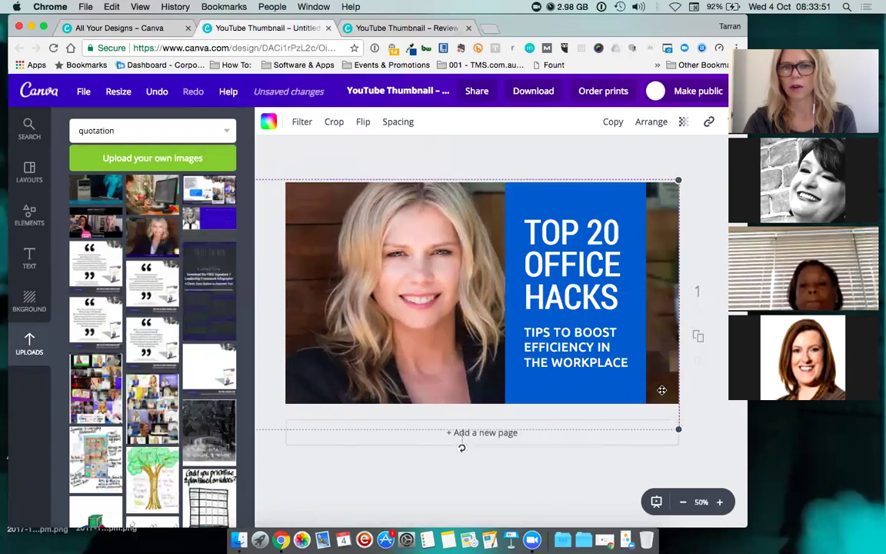
click(720, 429)
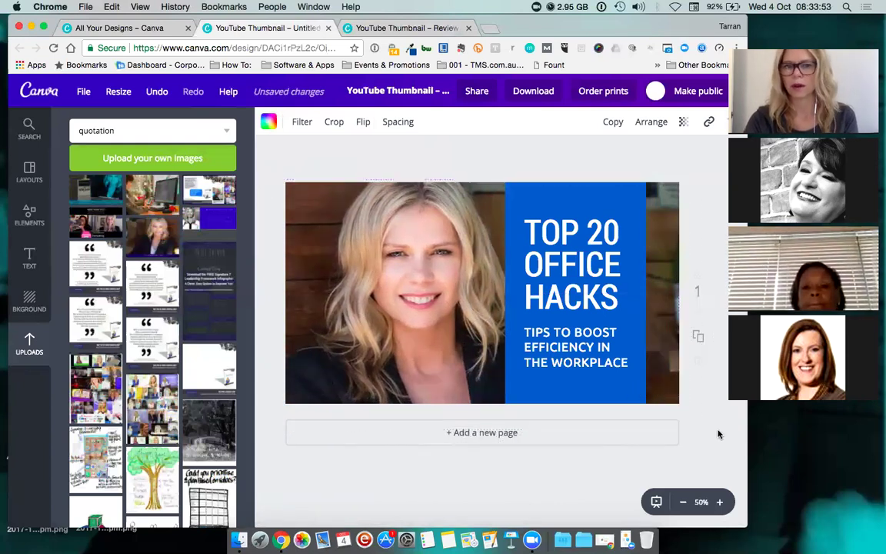
double_click(458, 339)
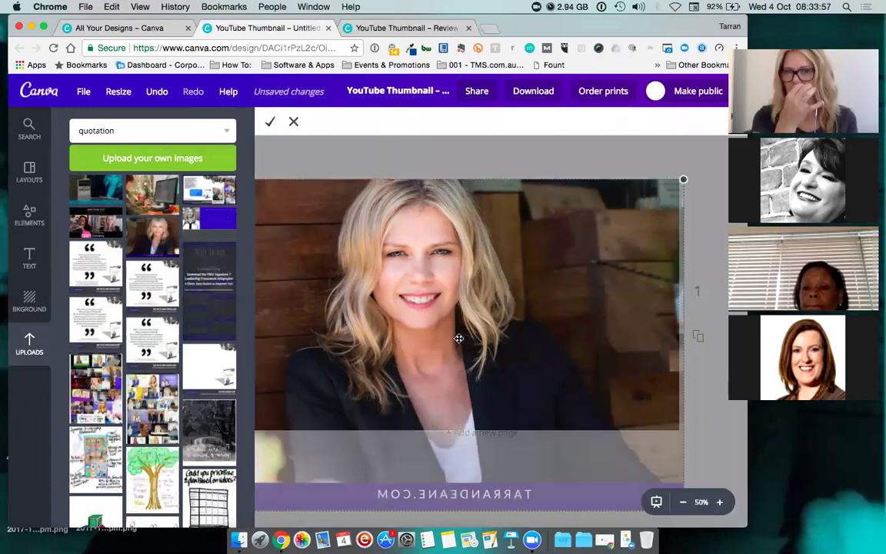
click(277, 125)
click(710, 431)
Step: Move the blue panel slightly right on the thumbnail, and re-centre the headline and subtitle on it with both raised a little
drag(628, 204, 647, 199)
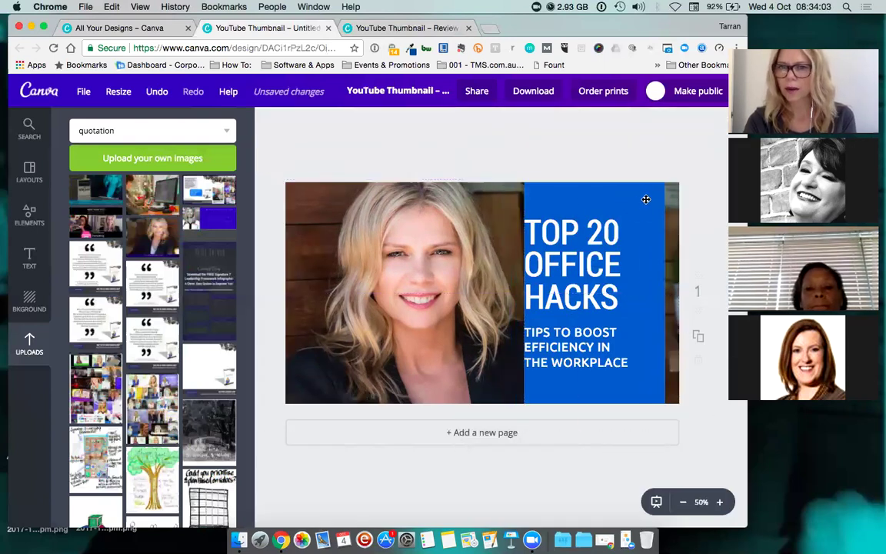
drag(619, 229, 644, 228)
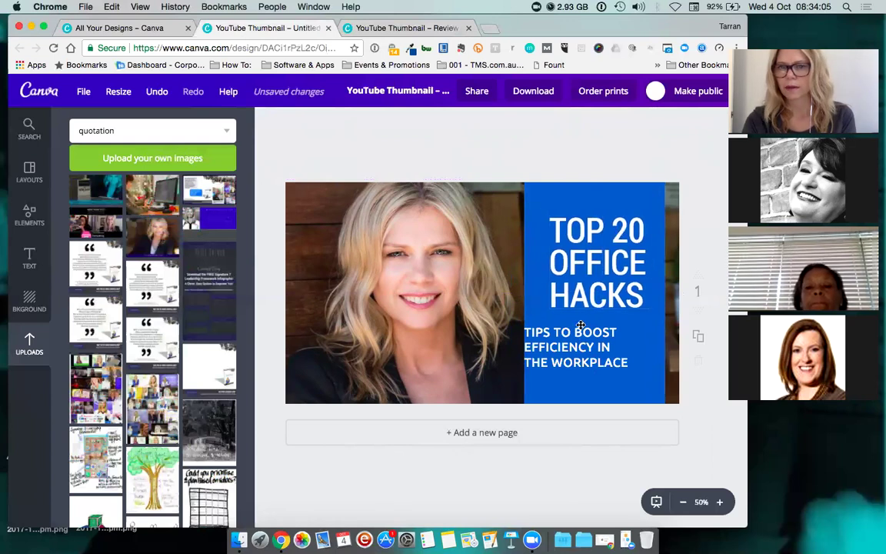
drag(581, 326, 601, 324)
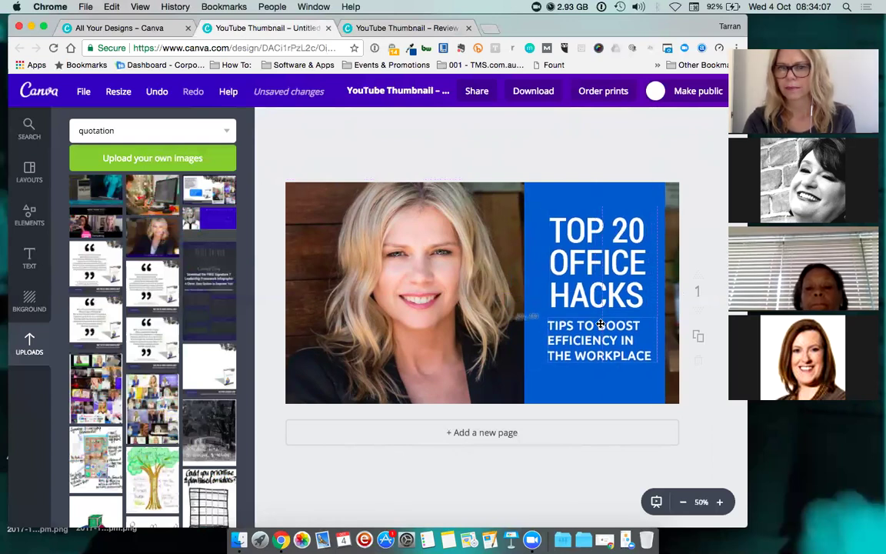
drag(606, 259, 606, 249)
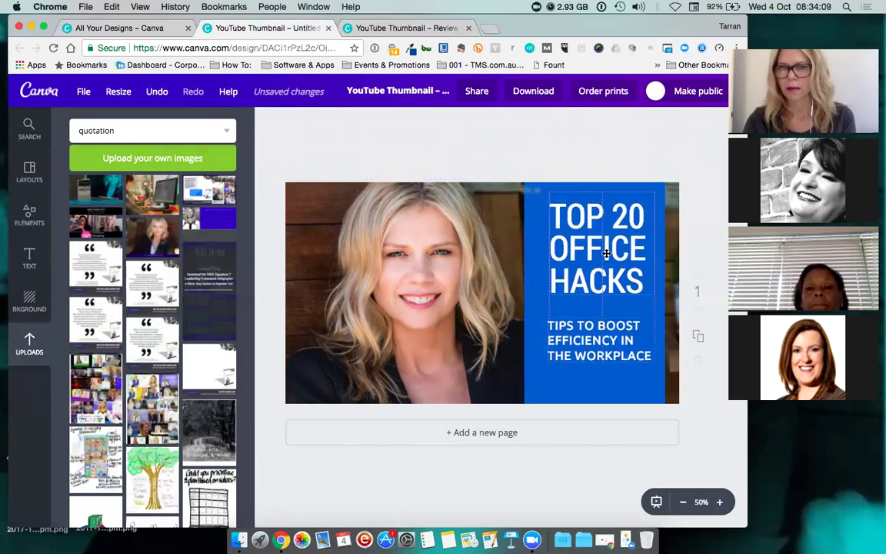
drag(604, 320, 603, 323)
click(693, 150)
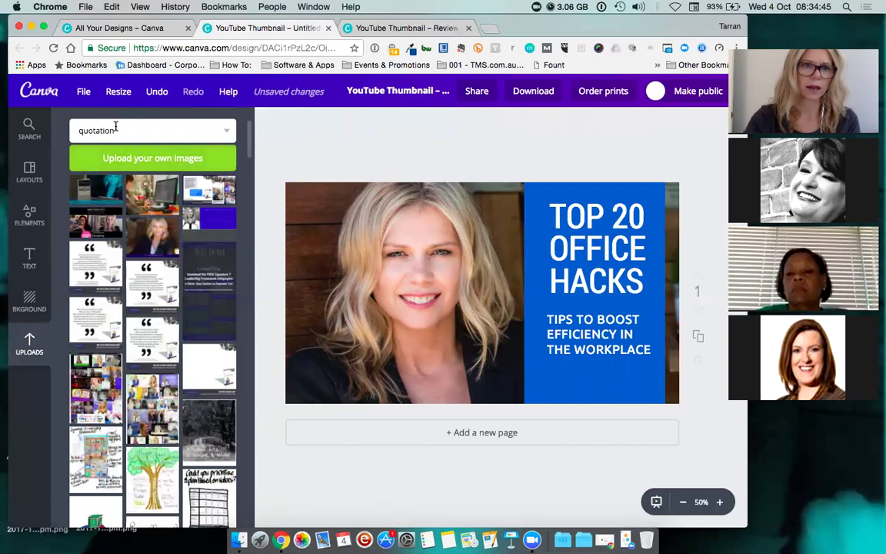
Step: Clear the old image search text and open the Logos folder among the uploads
click(130, 160)
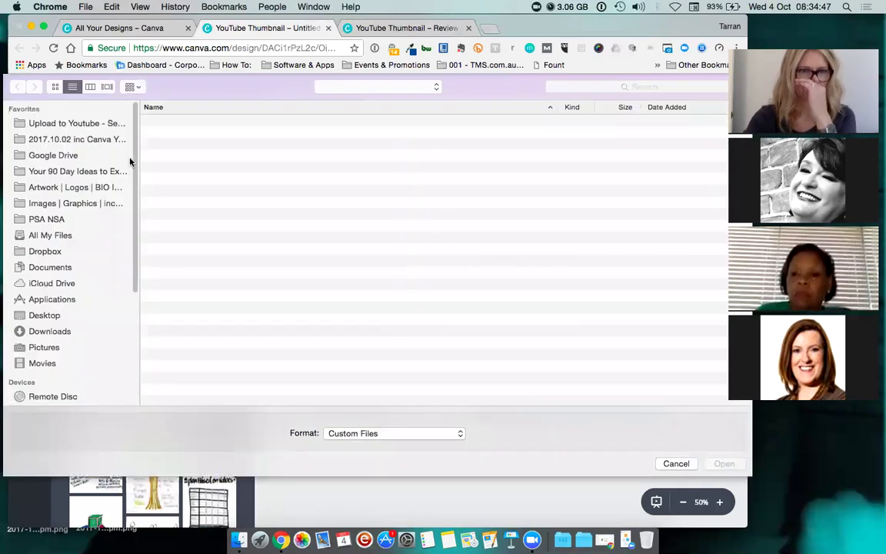
click(676, 464)
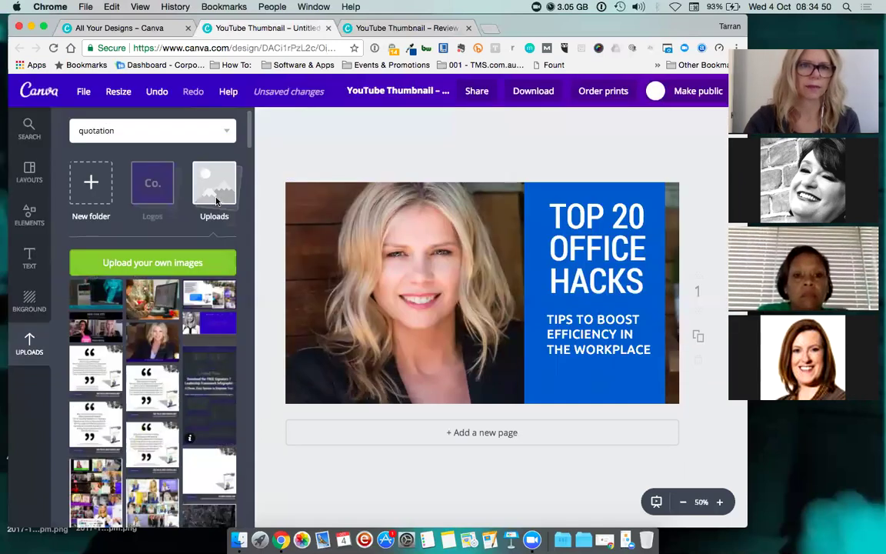
double_click(100, 131)
drag(103, 132, 131, 131)
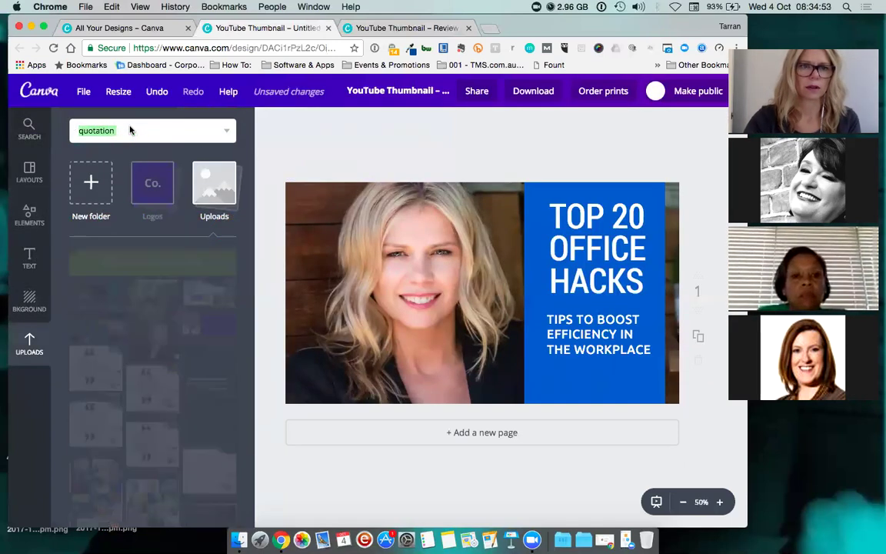
key(BackSpace)
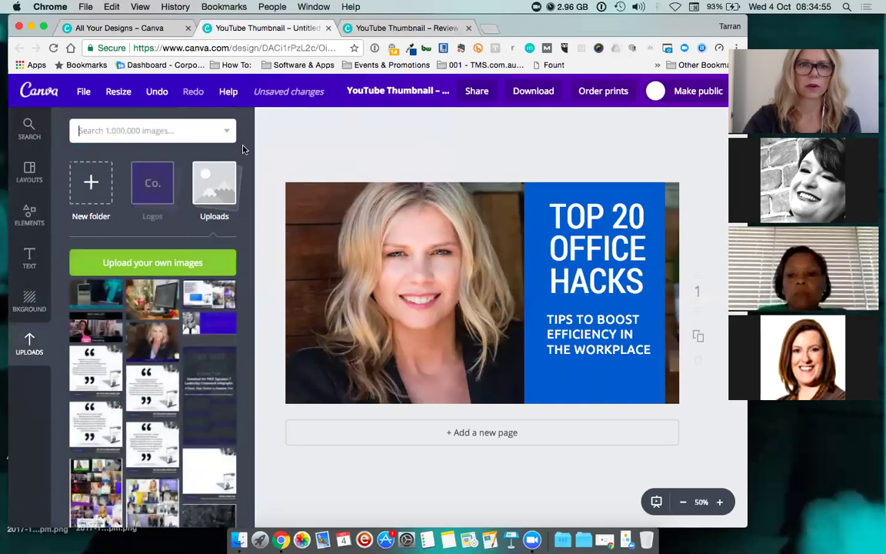
click(219, 197)
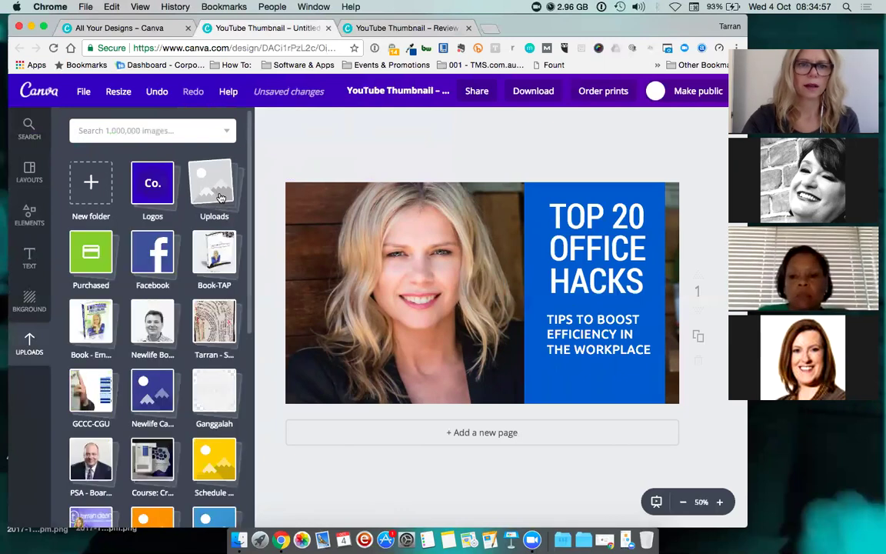
click(159, 189)
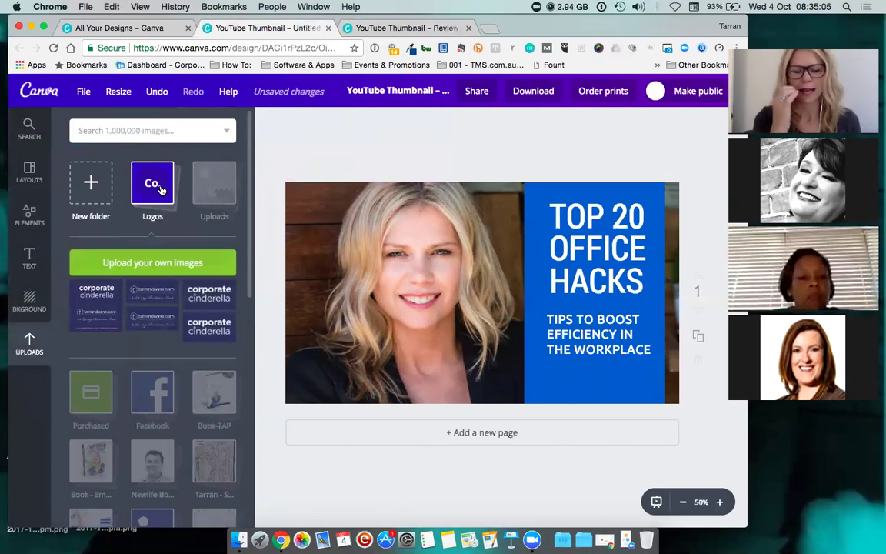
Step: Try the website logo with the "helping leaders lead" tagline over the thumbnail's lower right and as the background, removing it each time
drag(159, 300, 412, 341)
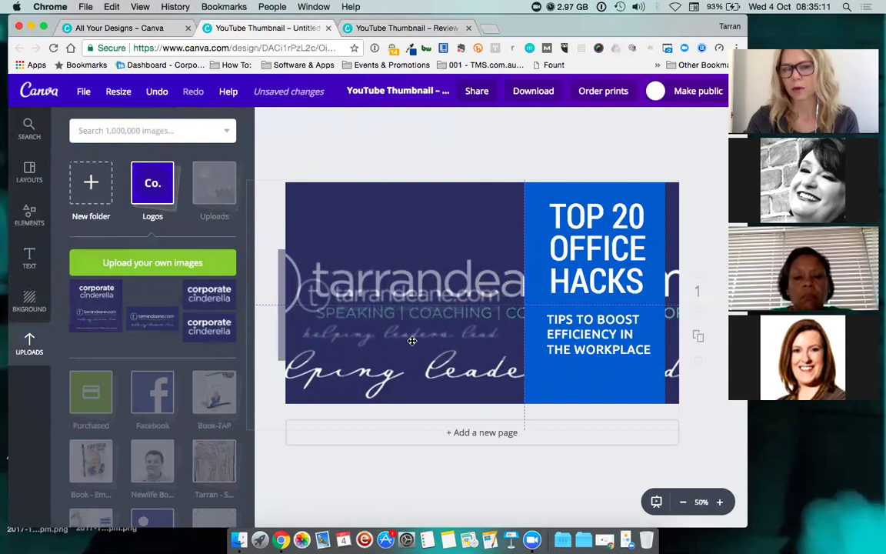
drag(413, 341, 560, 377)
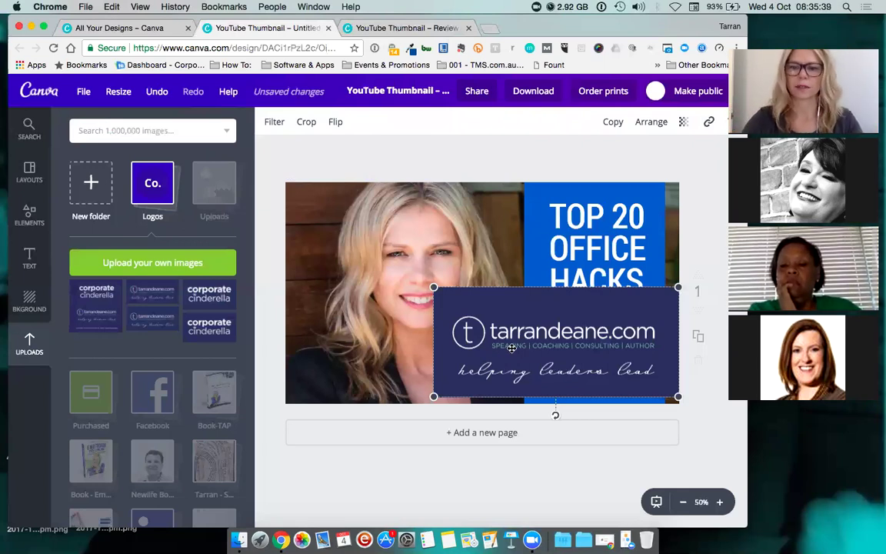
key(BackSpace)
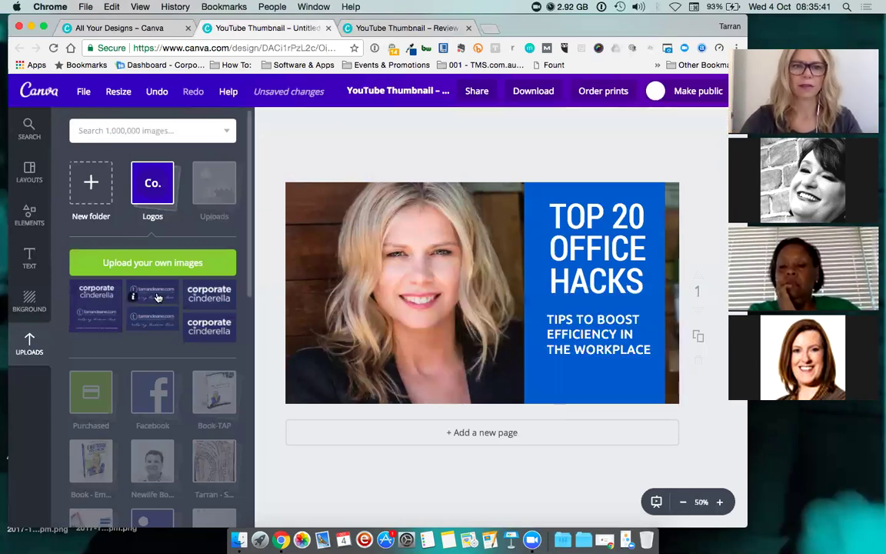
drag(154, 296, 368, 304)
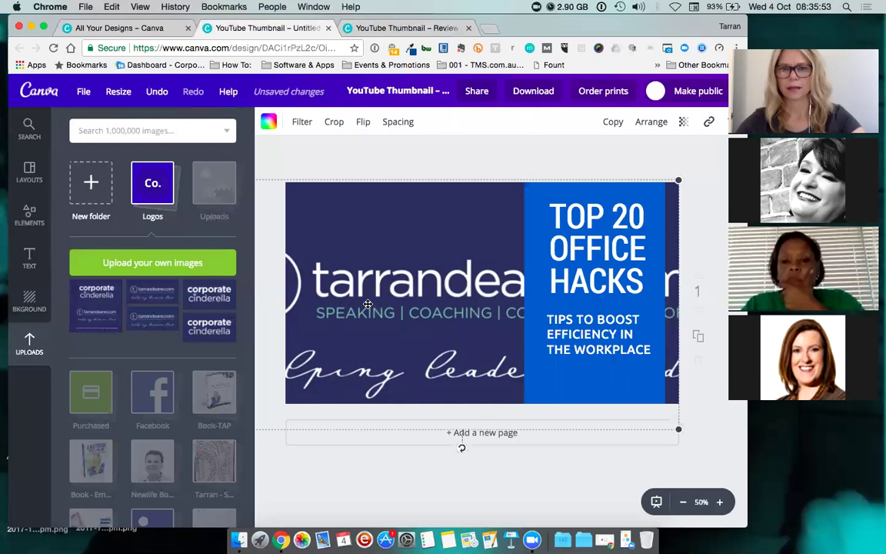
key(super+z)
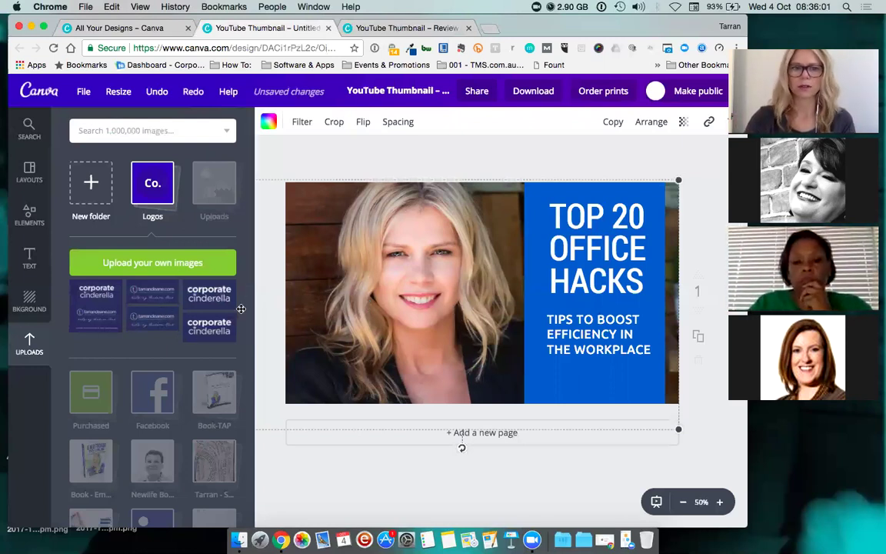
Step: Add the website logo from the Logos folder and place it on the blue panel beneath the subtitle
drag(154, 323, 560, 350)
drag(431, 287, 610, 374)
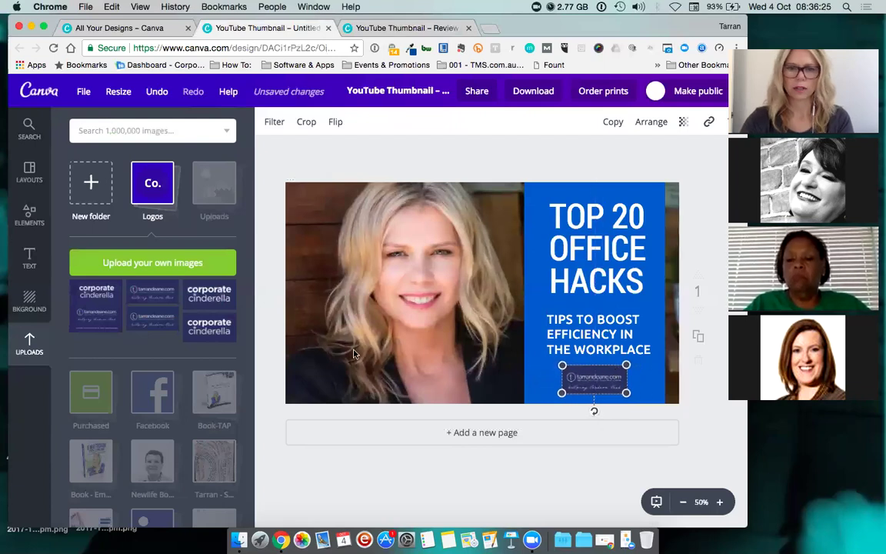
Step: Add a plain single-image frame over the portrait and shrink it to a small square in the thumbnail's lower-left corner
click(32, 224)
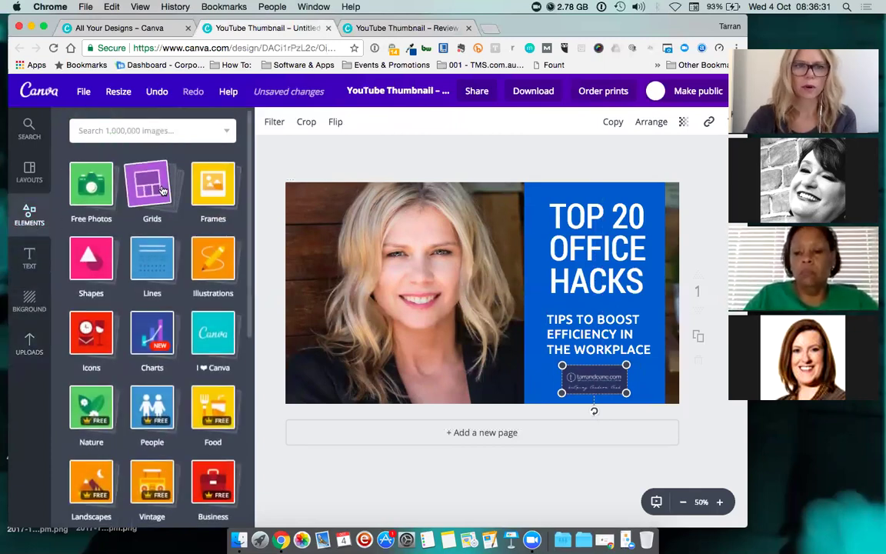
click(217, 187)
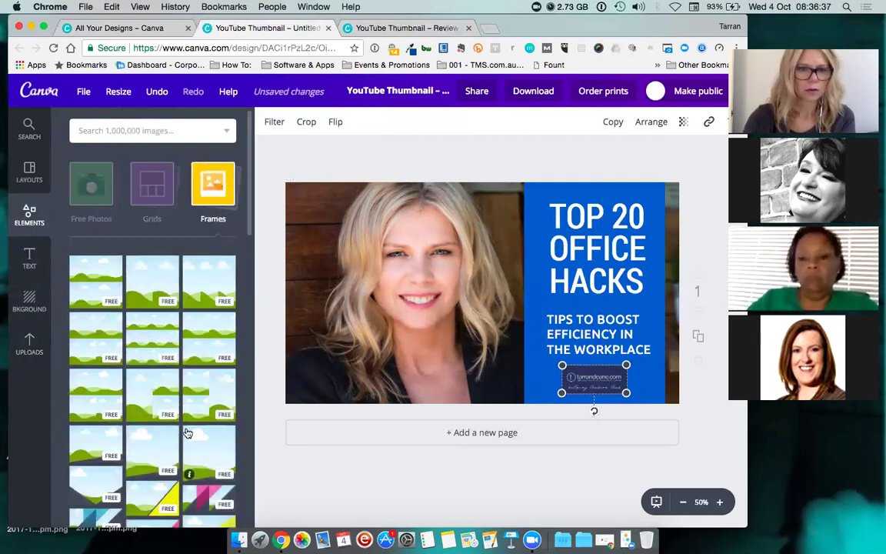
click(204, 450)
drag(449, 283, 358, 290)
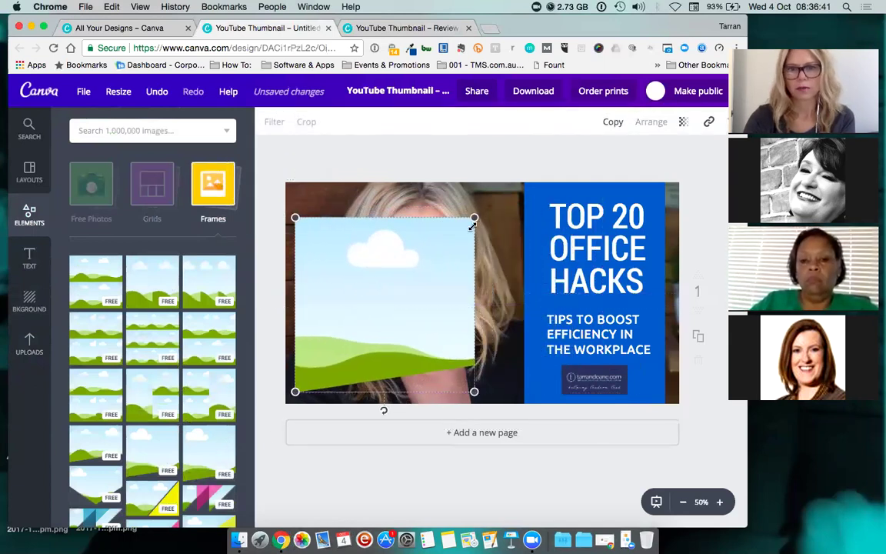
drag(473, 220, 341, 348)
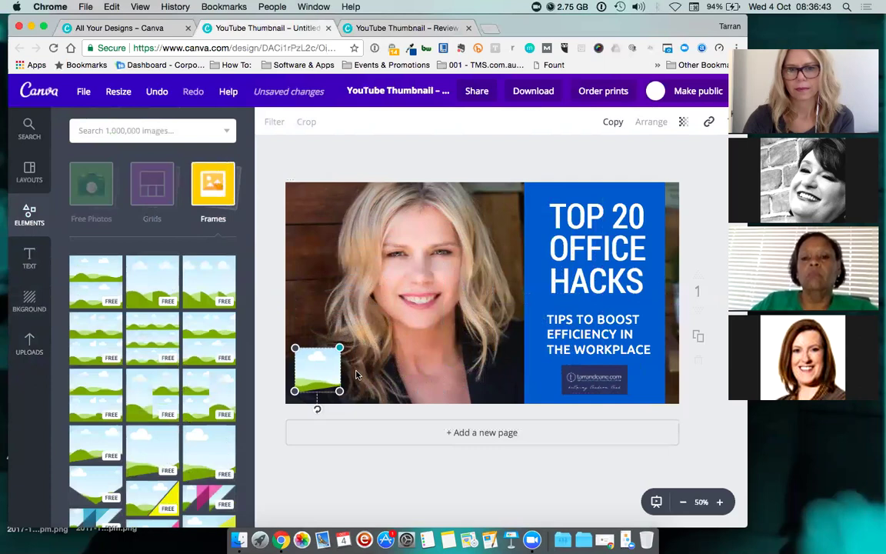
Step: Try placing the website logo inside the small frame and close the frames collection
click(572, 380)
drag(572, 380, 325, 371)
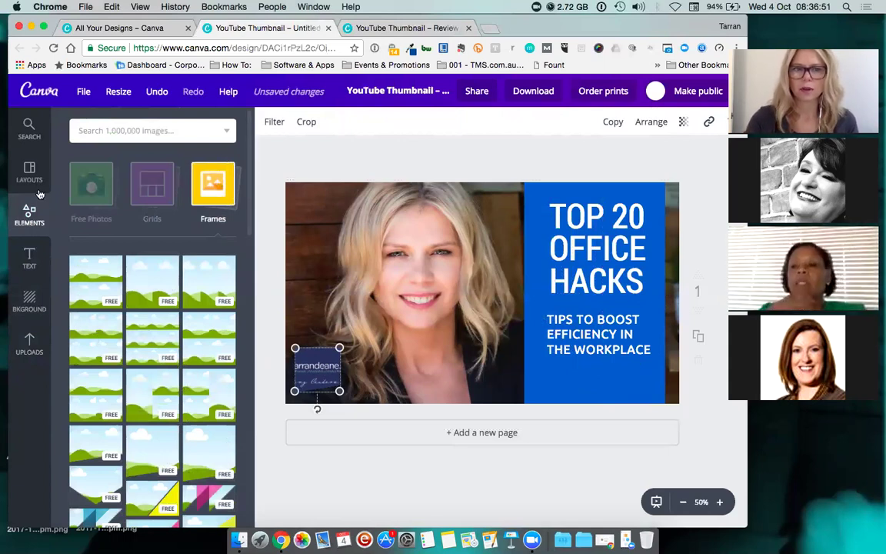
click(206, 190)
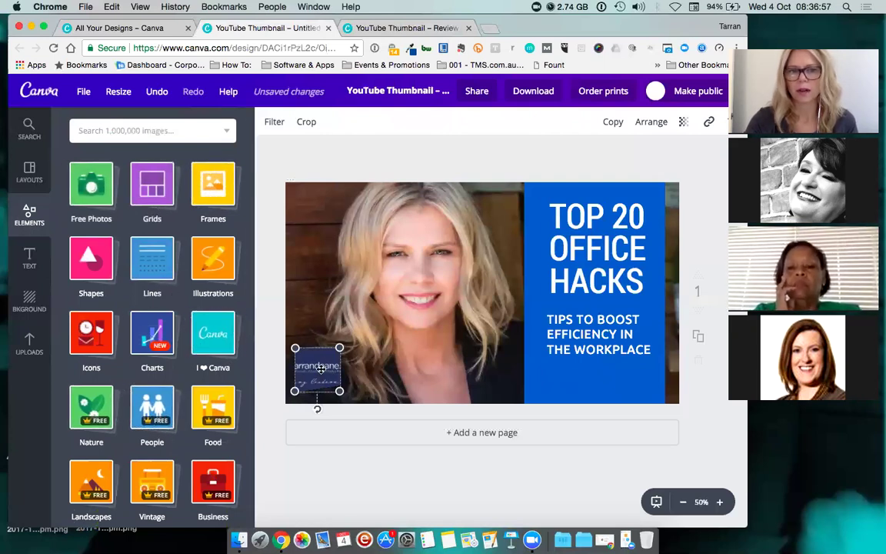
Step: Undo the logo's placement in the frame and the frame itself, keeping the logo on the blue panel
key(super+z)
key(super+z)
key(super+z)
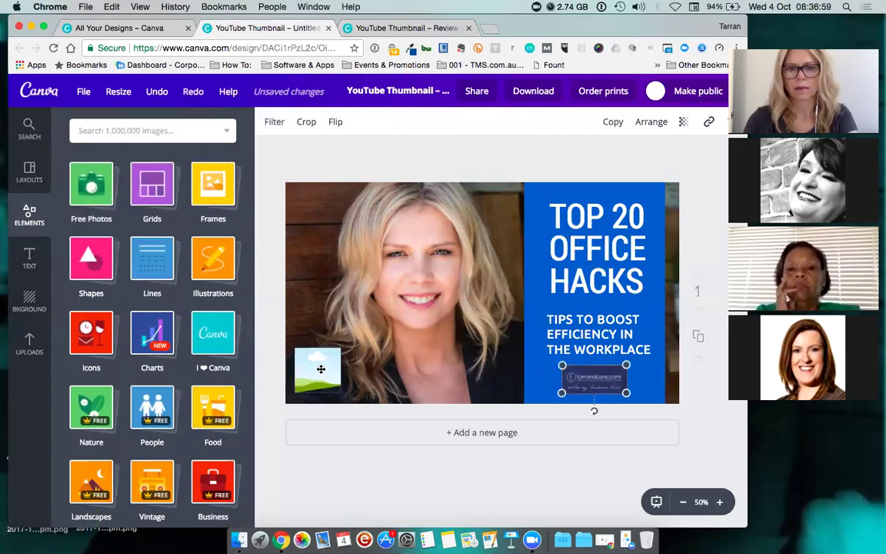
key(super+z)
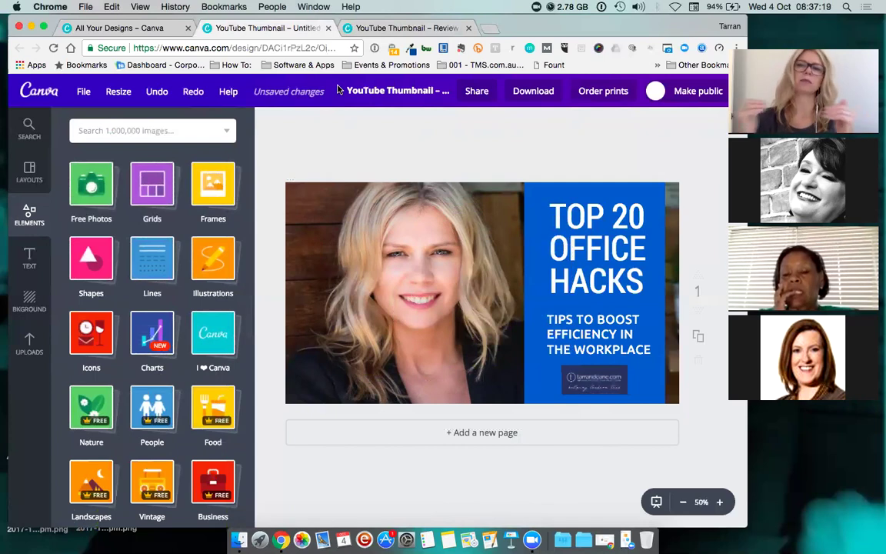
Step: Bring the background portrait forward layer by layer until it is in front of the panel, headline, subtitle and logo
click(475, 267)
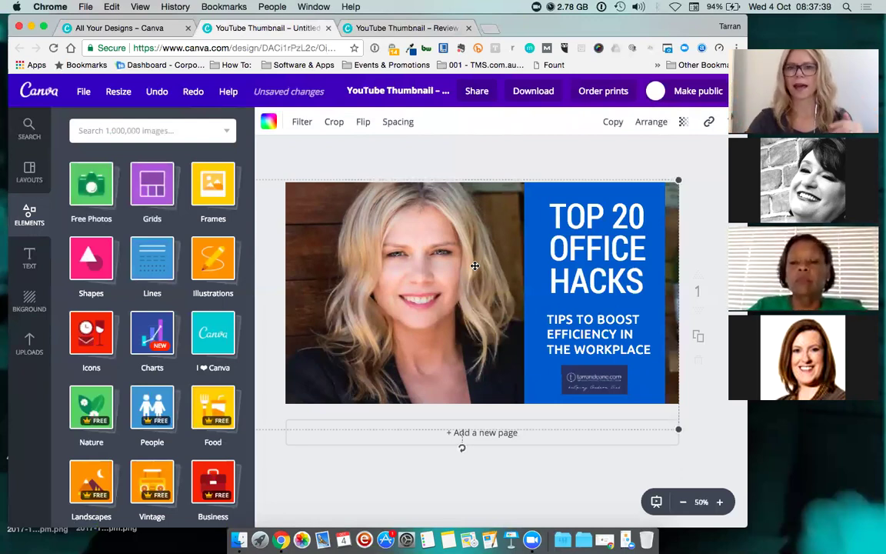
click(651, 123)
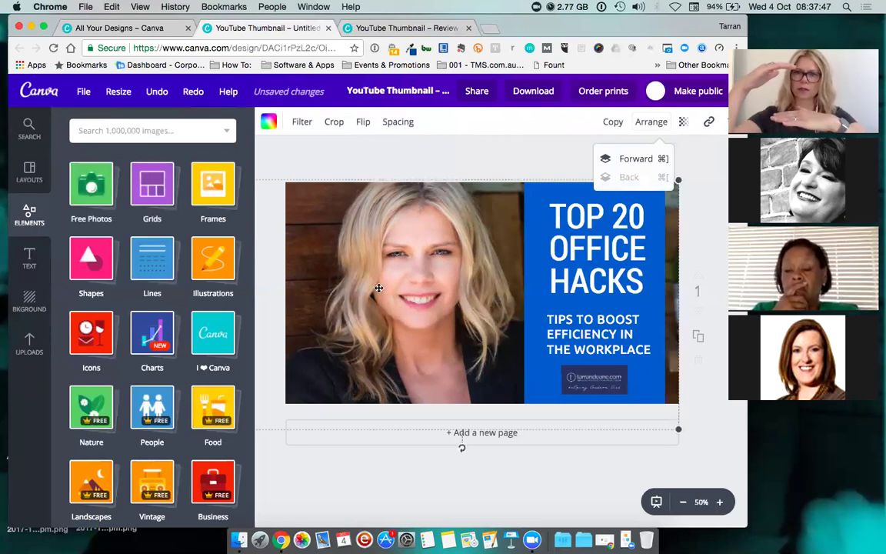
click(644, 159)
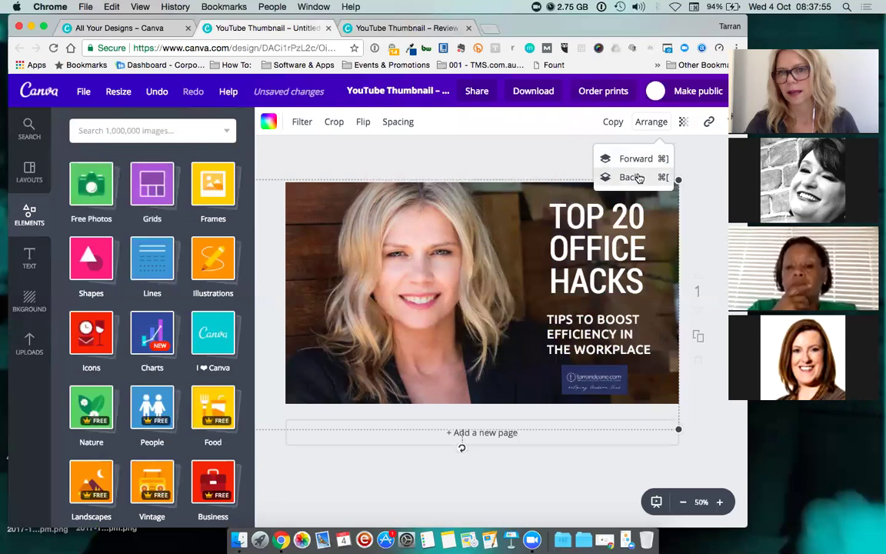
click(632, 178)
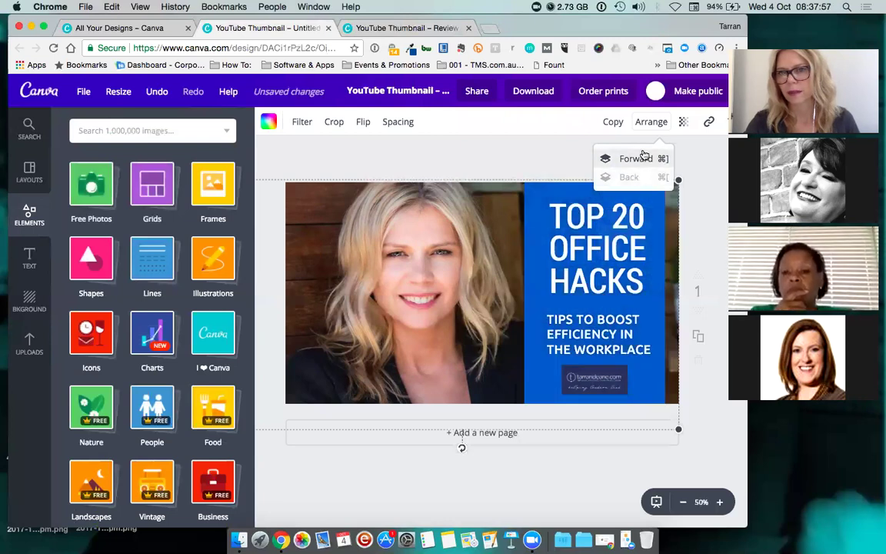
click(644, 159)
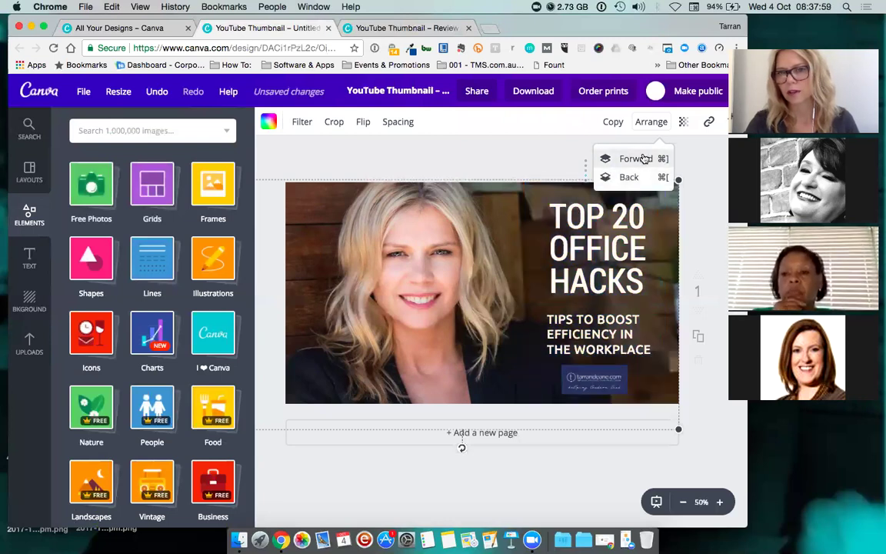
click(645, 158)
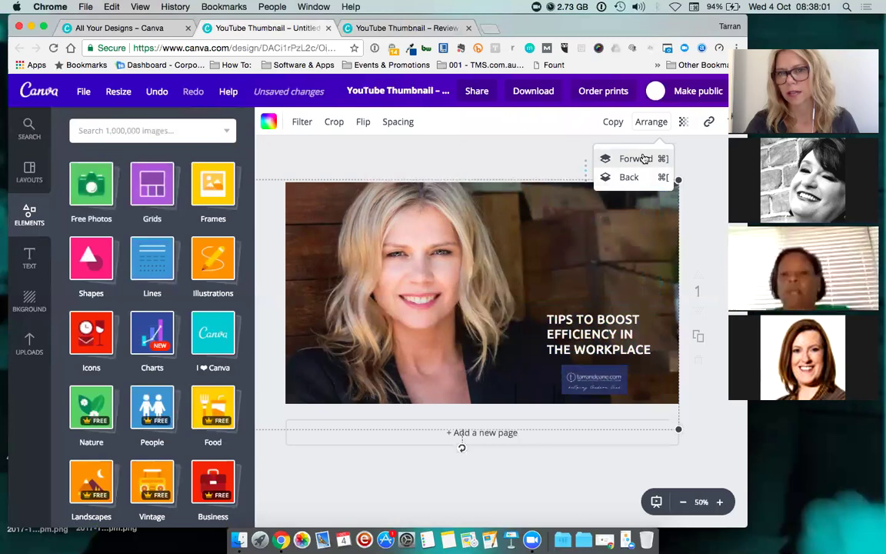
click(645, 158)
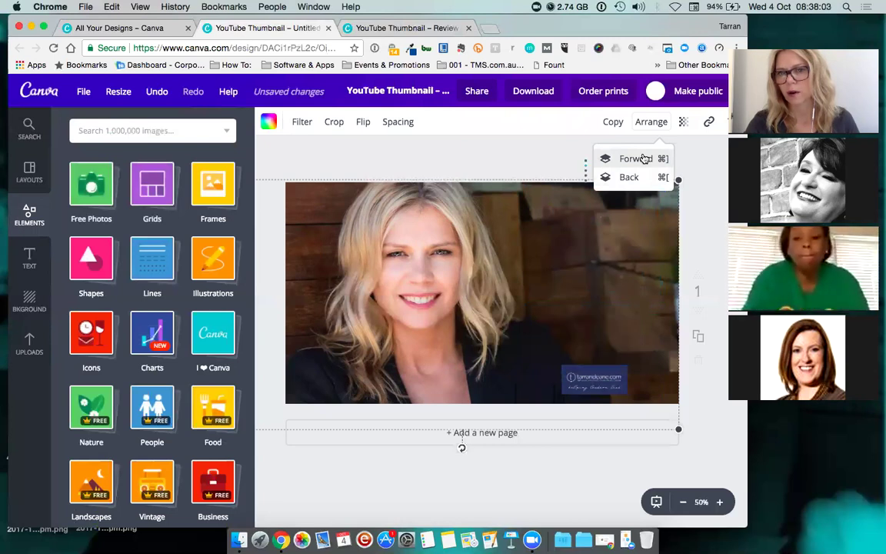
click(644, 158)
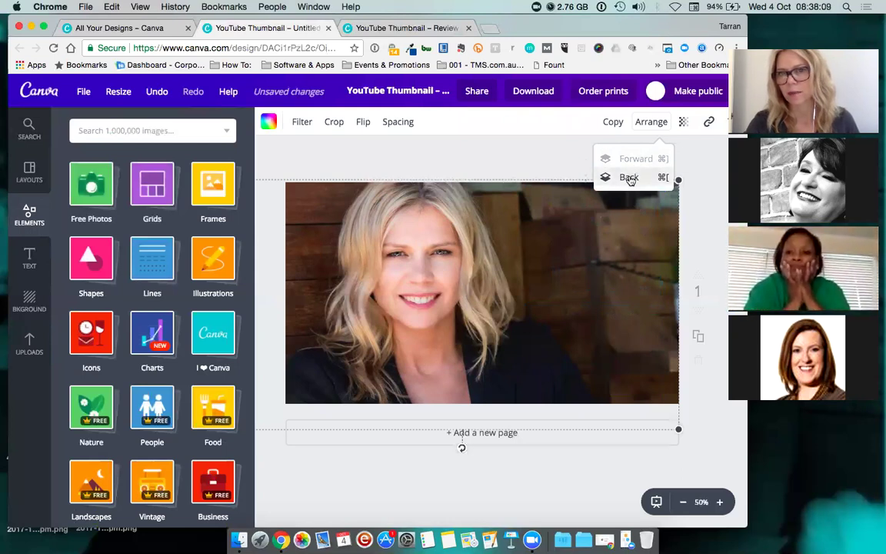
Step: Send the portrait back one layer at a time until it sits behind the blue panel
click(629, 177)
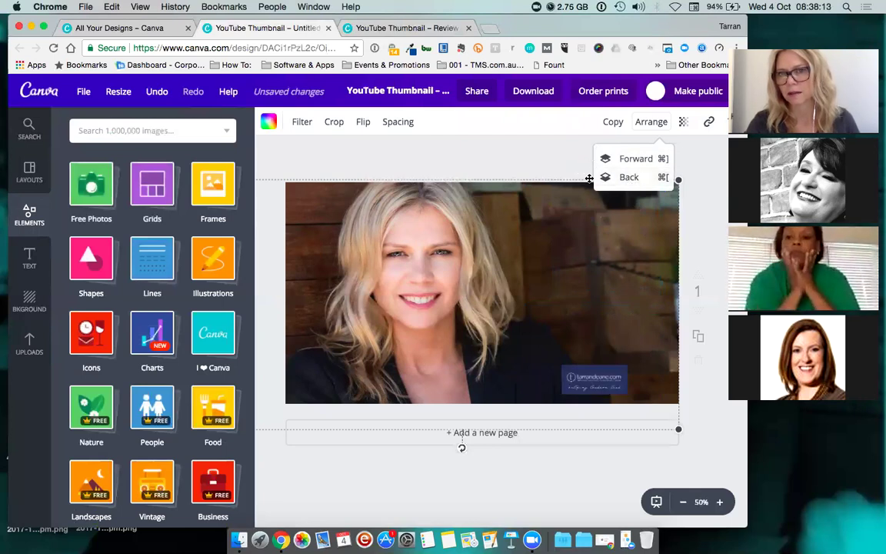
click(629, 178)
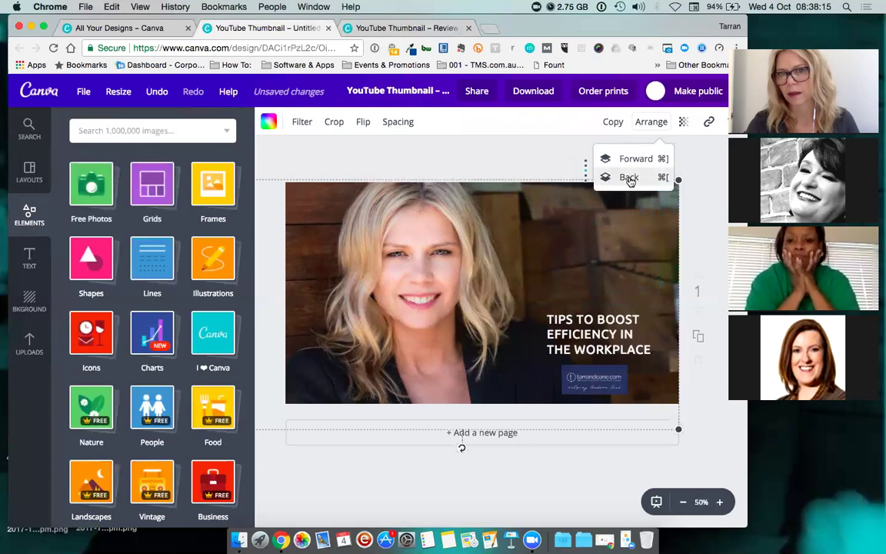
click(629, 177)
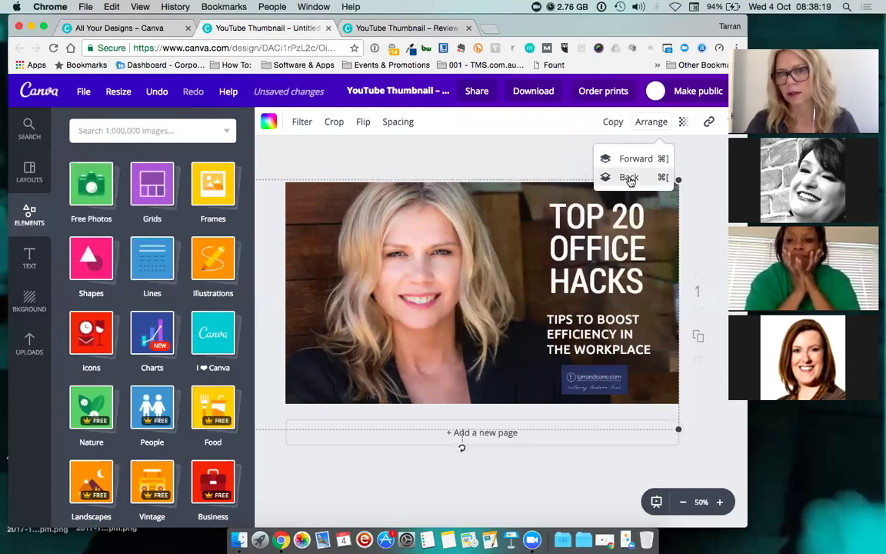
click(629, 177)
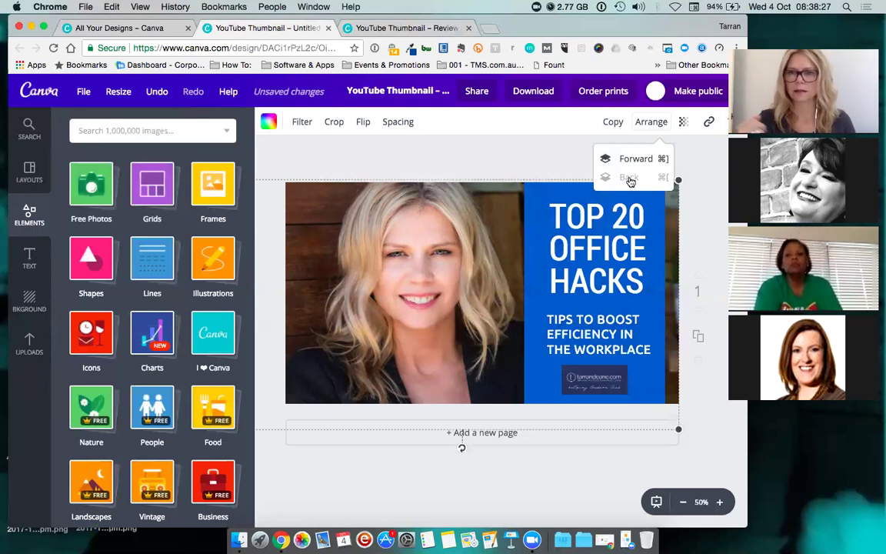
Step: Bring the portrait forward one layer over the blue panel and send it back behind the panel again
click(643, 160)
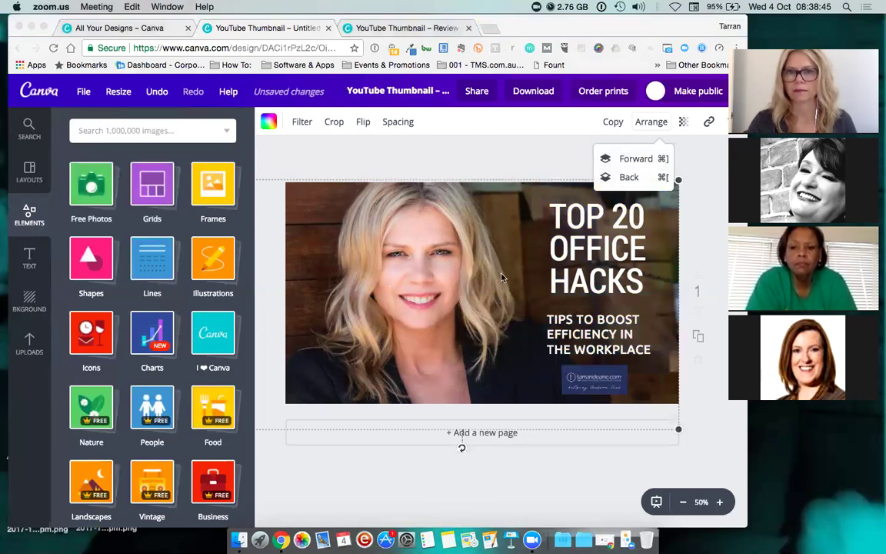
click(533, 159)
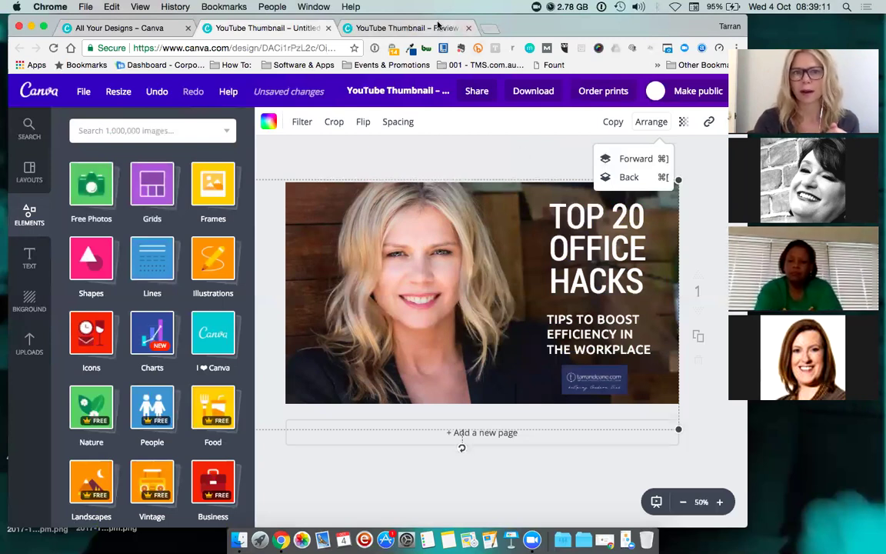
click(630, 178)
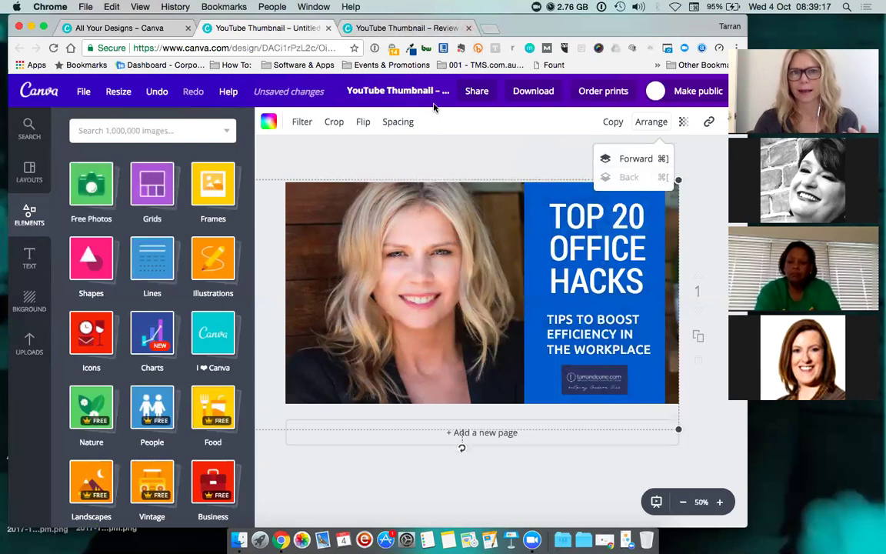
Step: Following the review thumbnail design, move the blue panel flush with the thumbnail's right edge and shift the headline, subtitle and logo with it
click(421, 27)
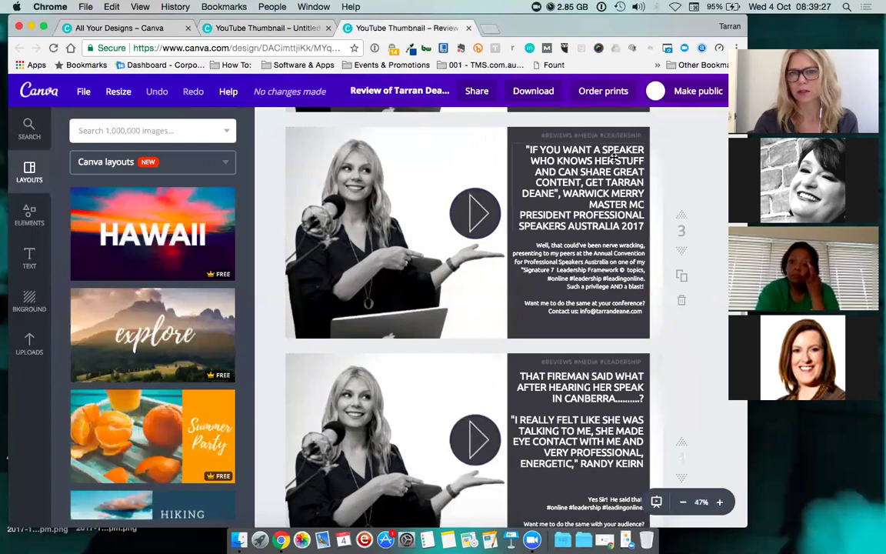
click(298, 31)
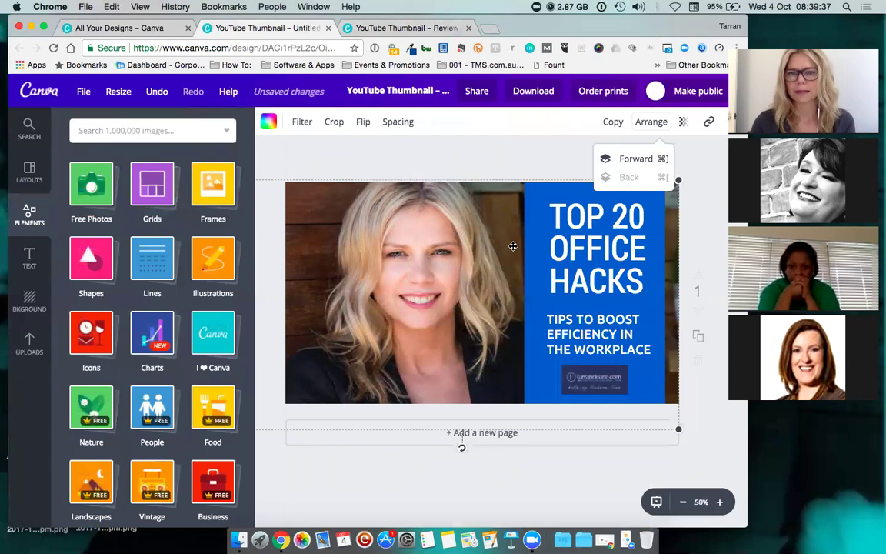
drag(659, 295, 674, 297)
drag(608, 286, 624, 304)
drag(585, 335, 602, 335)
drag(597, 382, 618, 385)
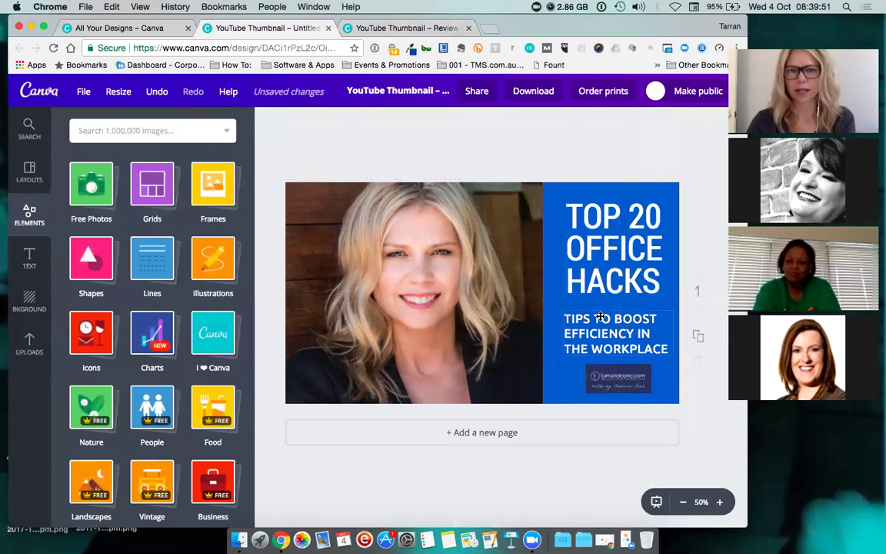
Step: Open the shape elements and check the finished review thumbnails again for reference
click(90, 263)
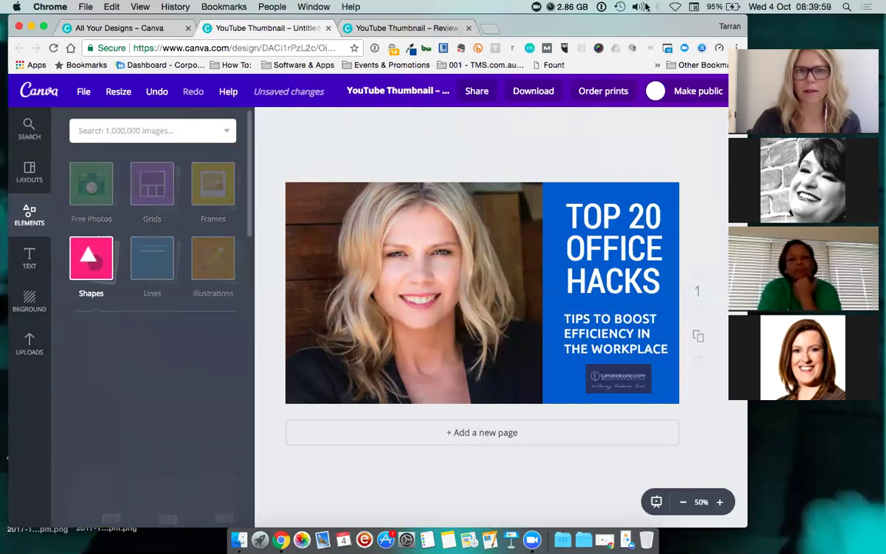
click(428, 34)
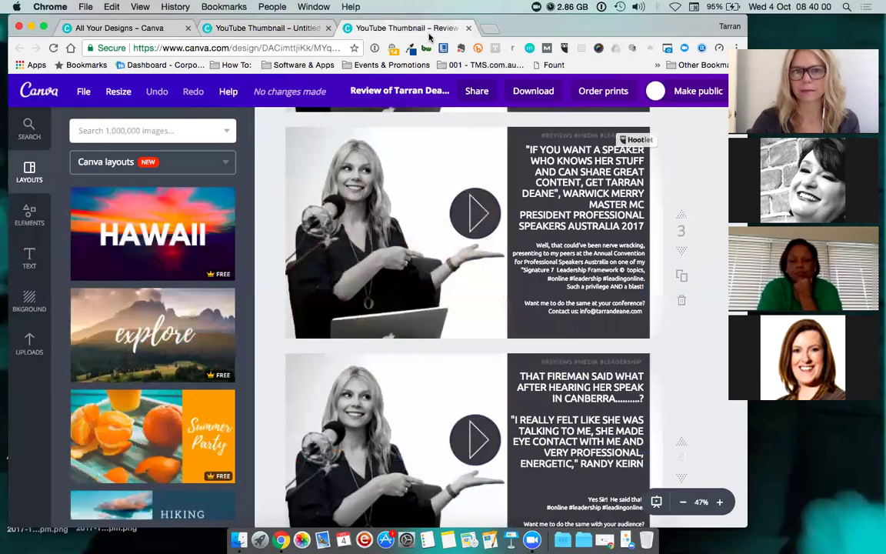
click(240, 29)
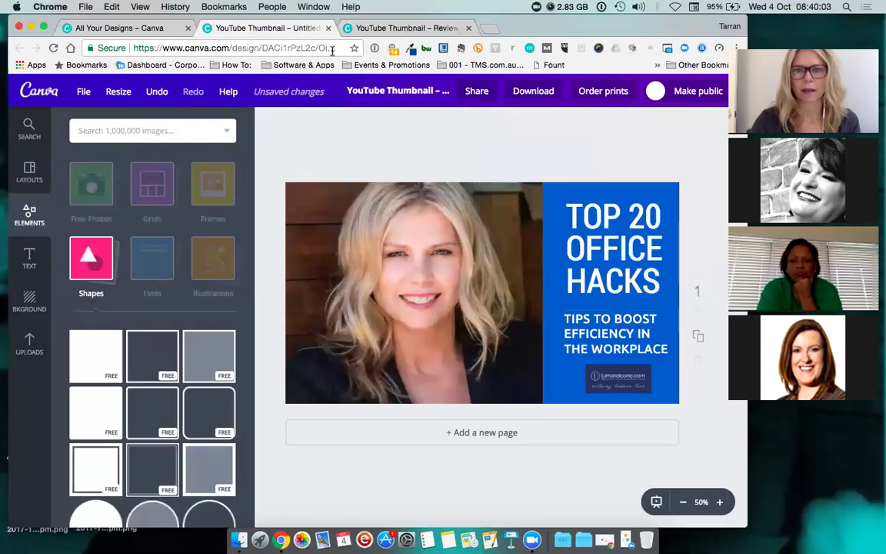
Step: Replace the headline with "PLAY MY YOUTUBE" and set its font size to 56
click(643, 263)
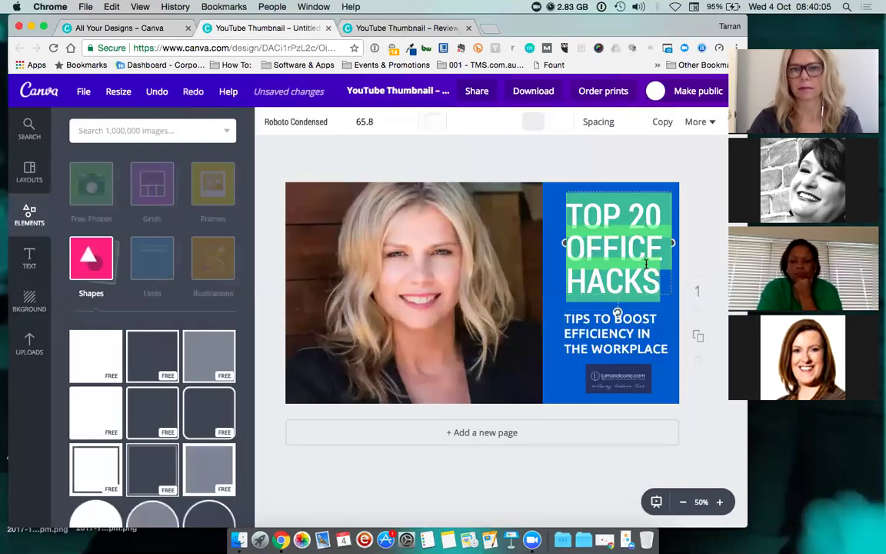
text(PLAY MY YOUTUB)
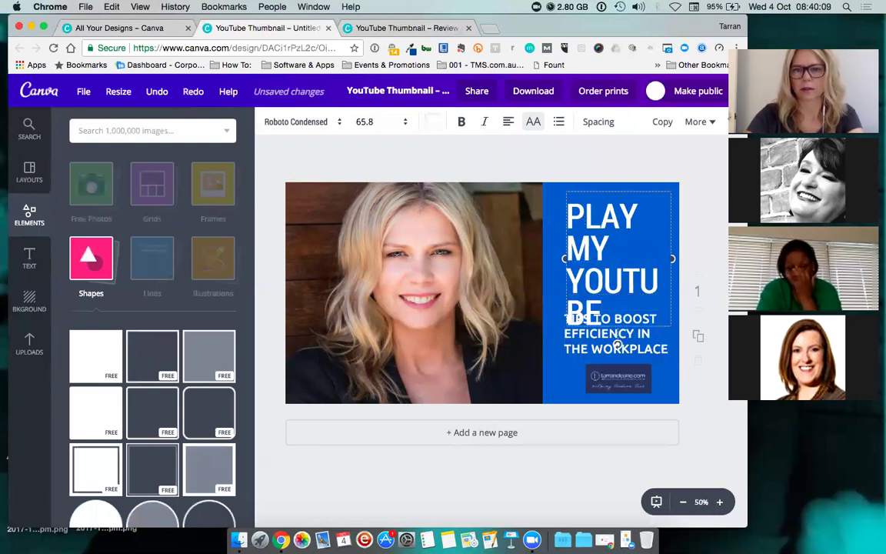
text(E)
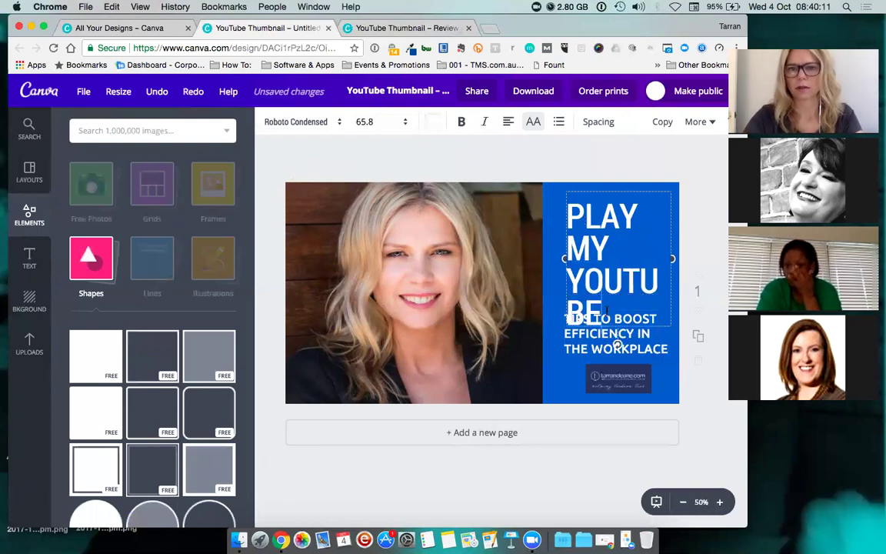
key(ctrl+a)
click(365, 127)
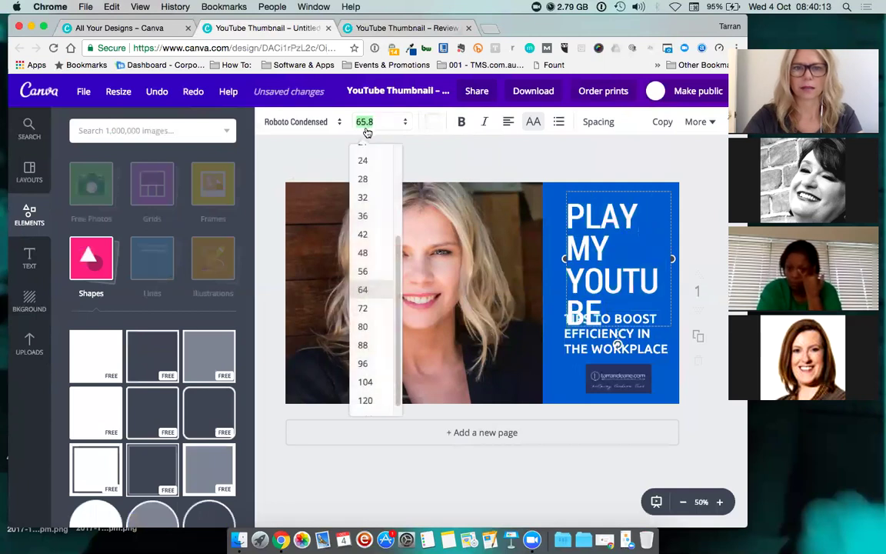
click(365, 271)
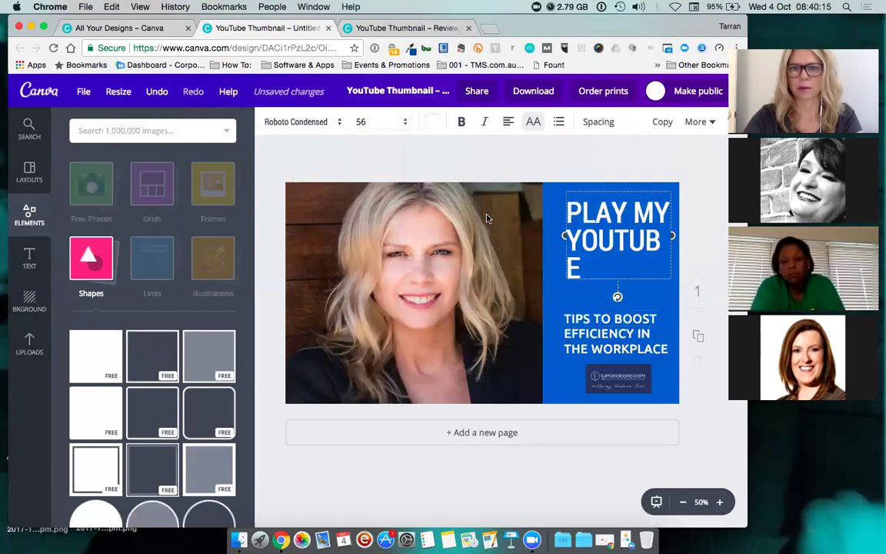
Step: Widen the headline's text box toward the portrait so that "YOUTUBE" fits on a single line
drag(564, 237, 555, 230)
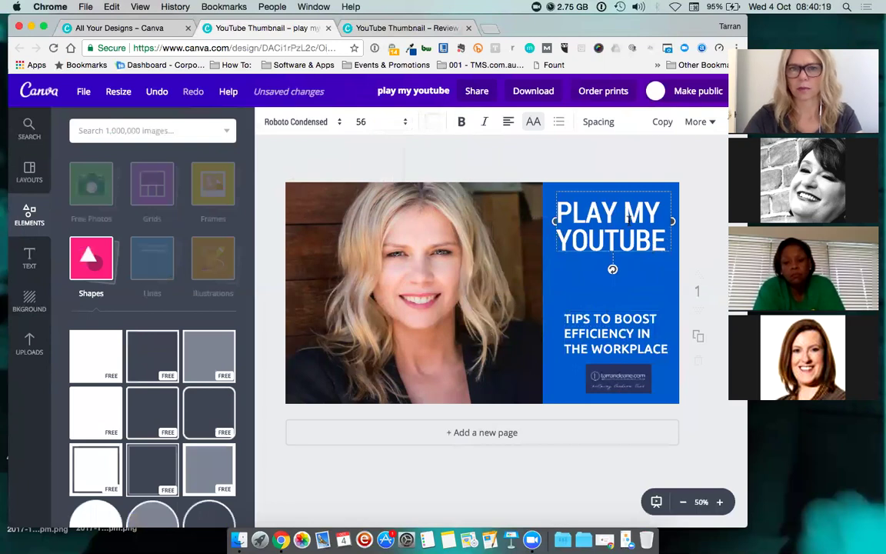
click(635, 164)
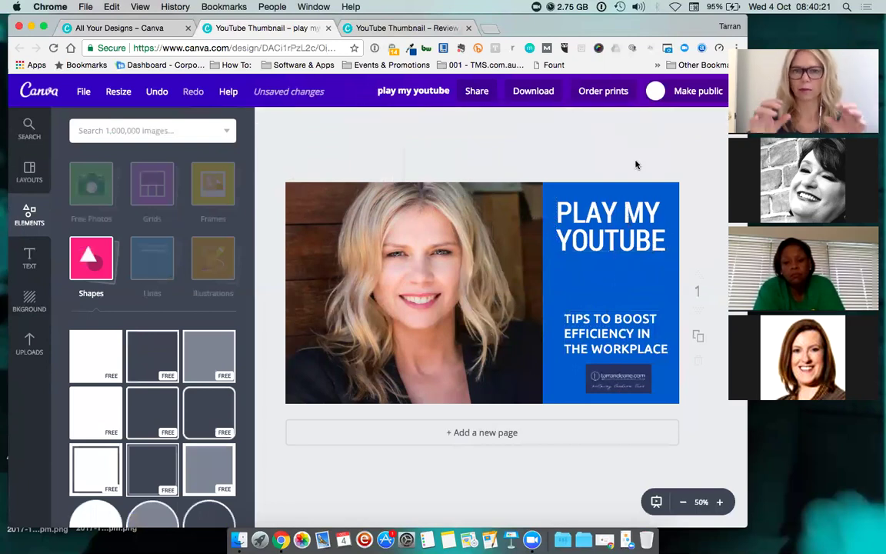
Step: Add a solid circle from the shape elements, shrink it and place it over the portrait beside the headline
click(89, 268)
click(91, 268)
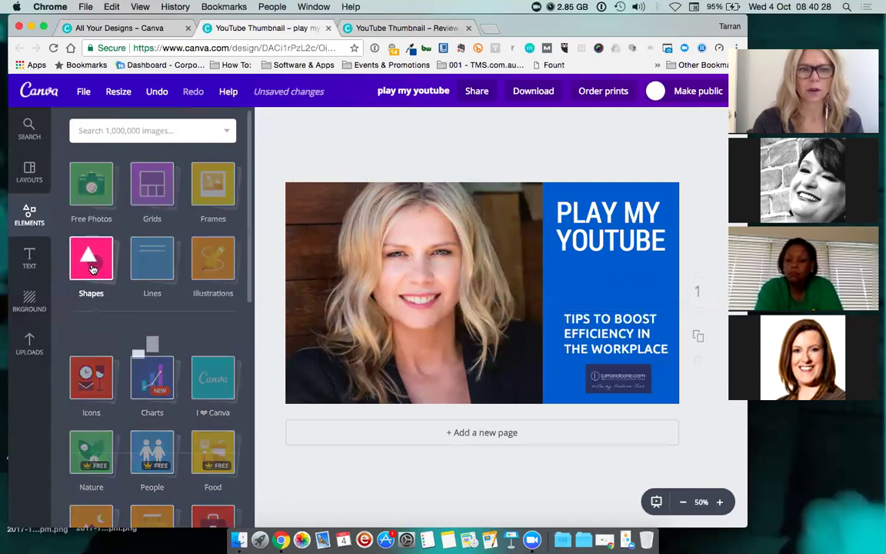
scroll(206, 311, down, 3)
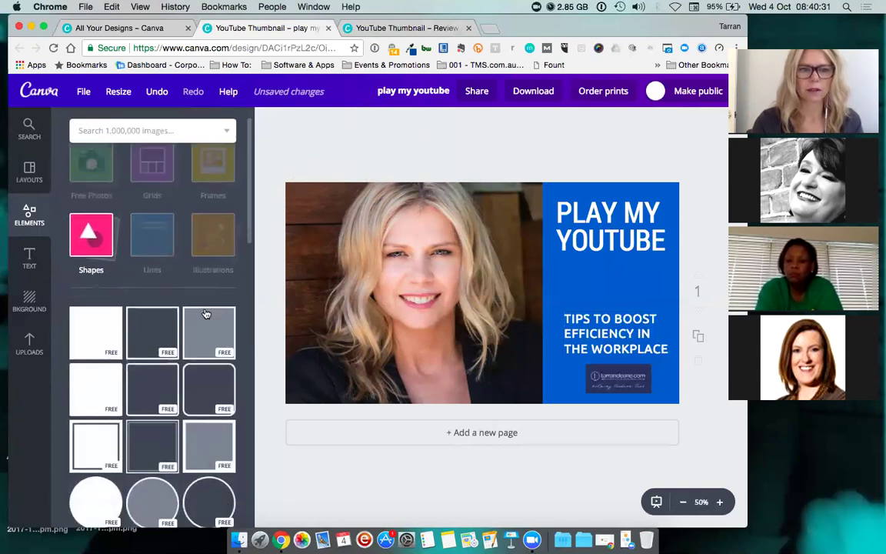
scroll(220, 214, down, 5)
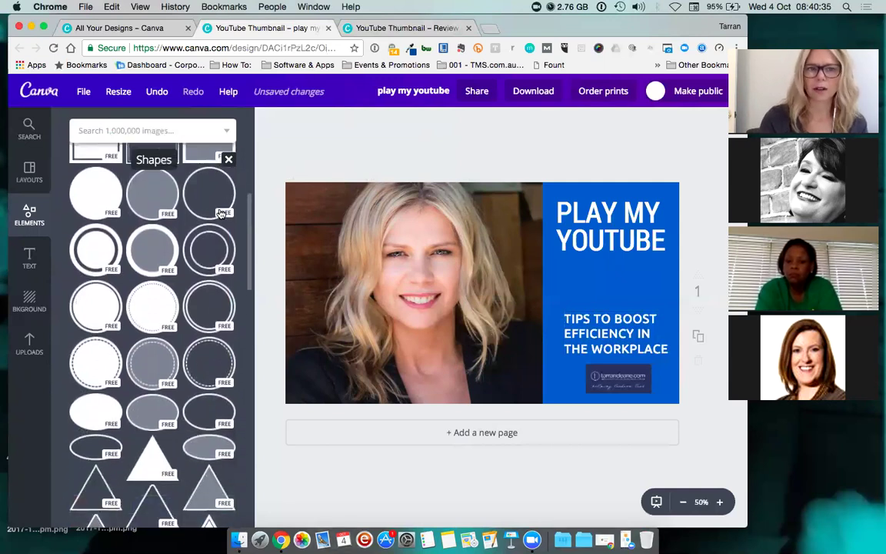
scroll(215, 231, up, 2)
drag(95, 267, 432, 273)
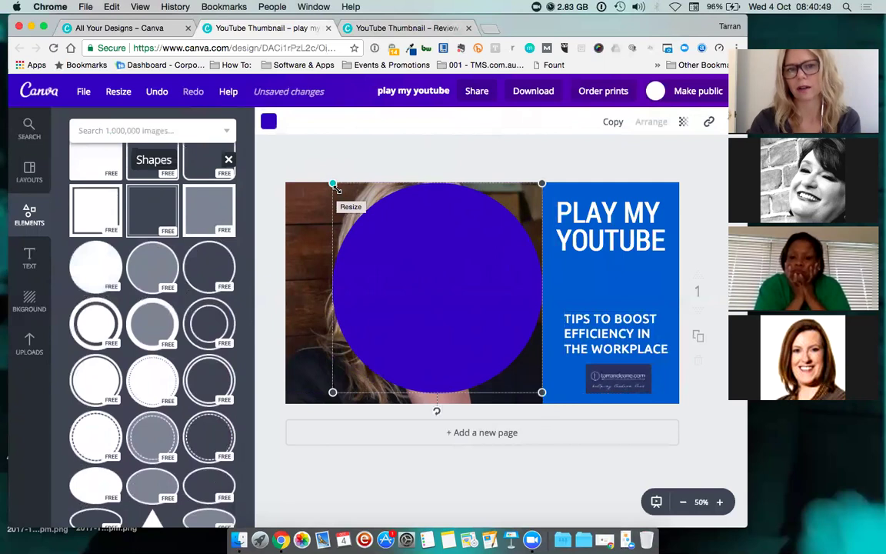
drag(333, 185, 511, 217)
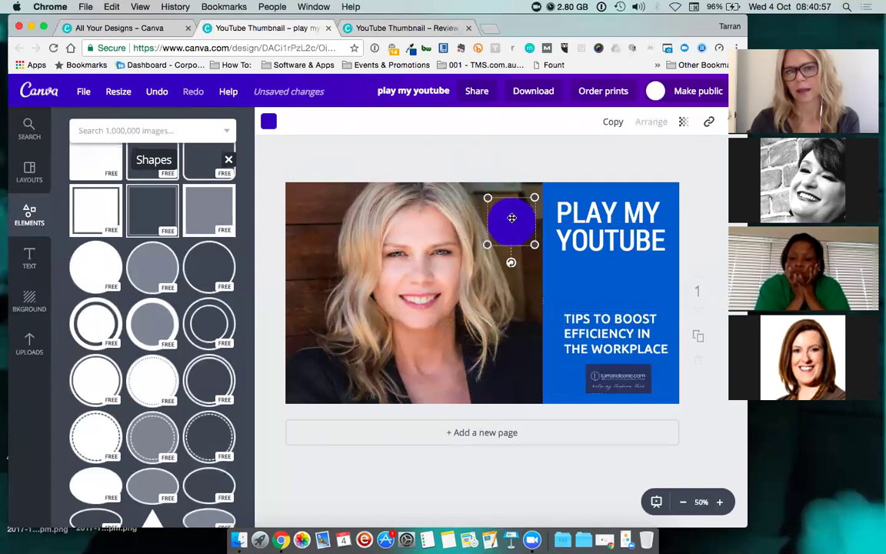
Step: Open the circle's colour options and look through the document, primary, brand and default palettes
click(269, 122)
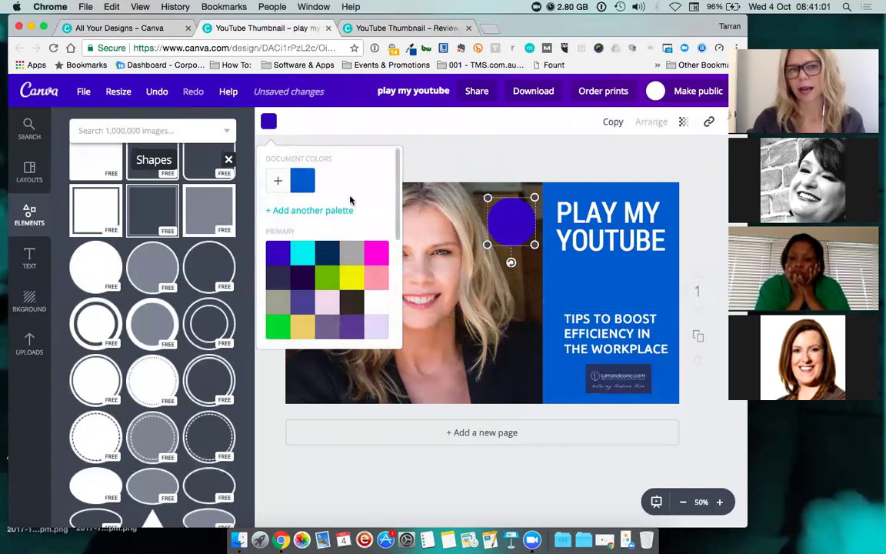
scroll(350, 200, down, 3)
scroll(350, 200, down, 4)
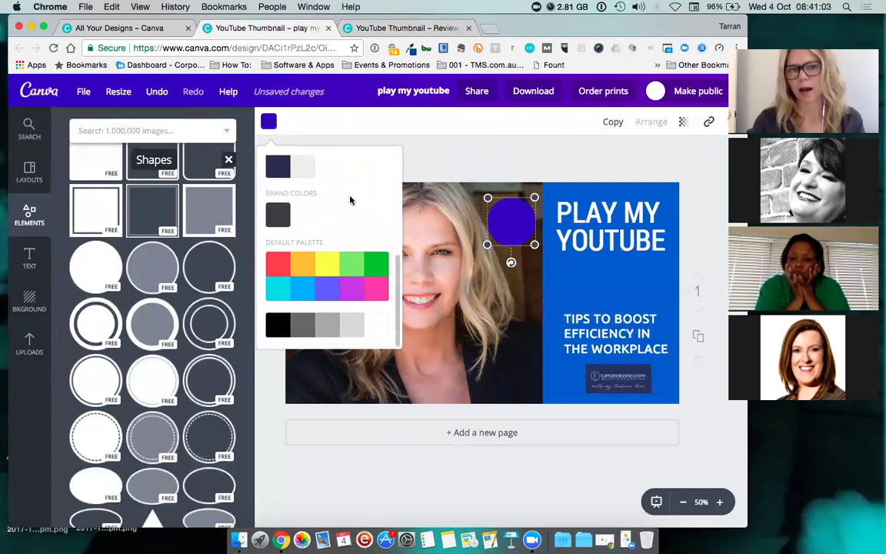
scroll(351, 200, down, 2)
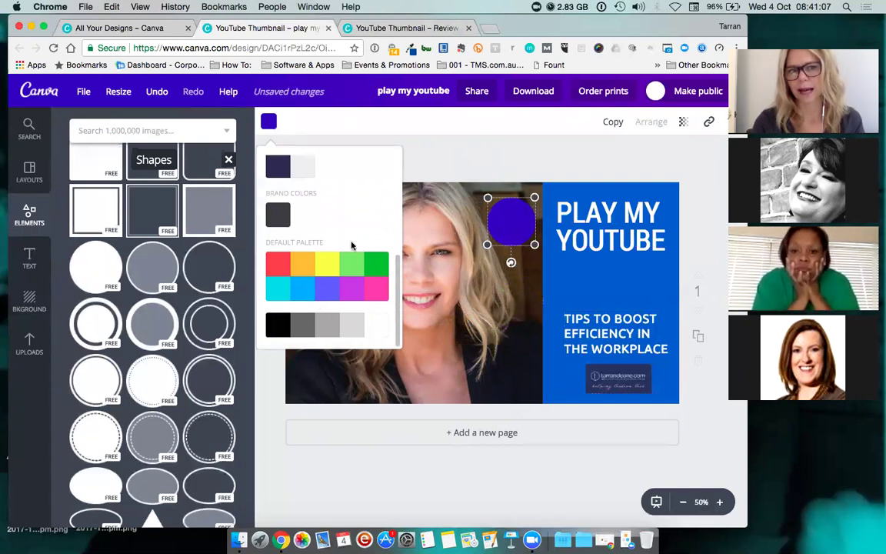
scroll(350, 202, up, 1)
scroll(350, 202, up, 5)
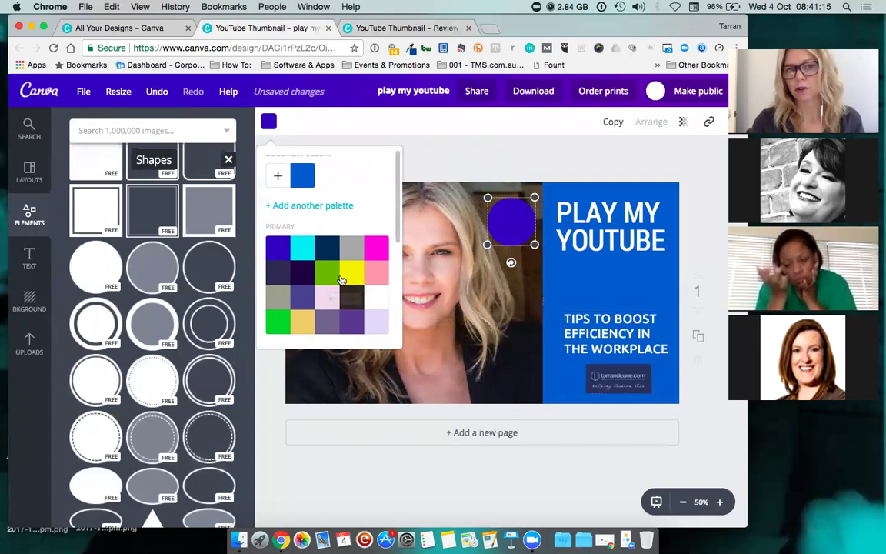
Step: Check the blue panel's colour, reselect the circle and view the custom colour wheel for its fill
click(653, 283)
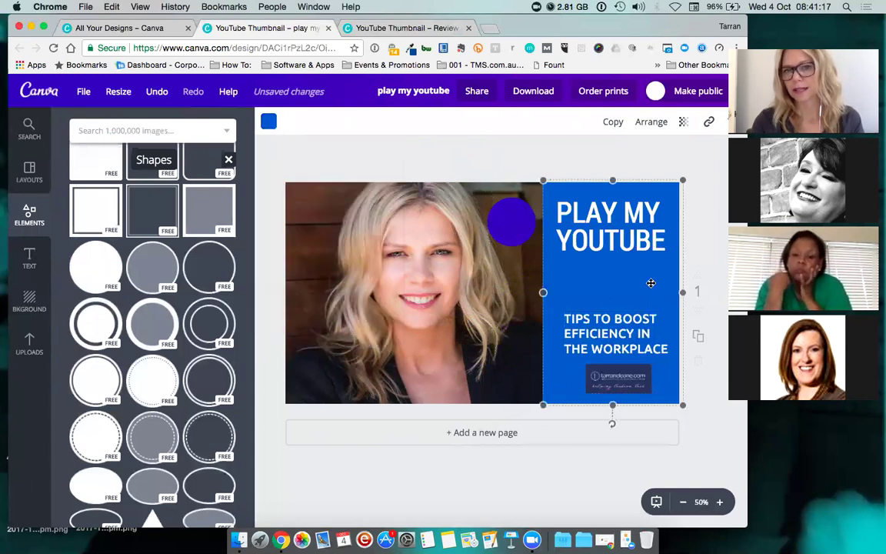
click(520, 224)
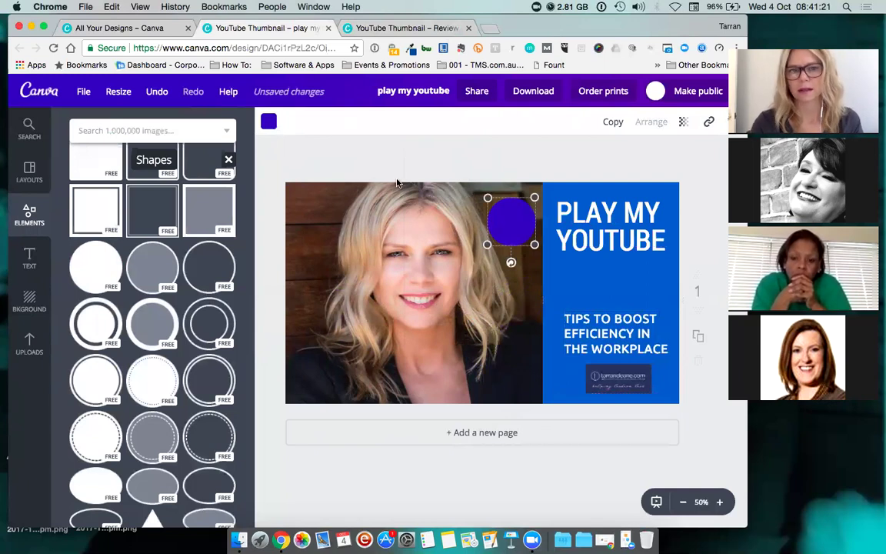
click(267, 125)
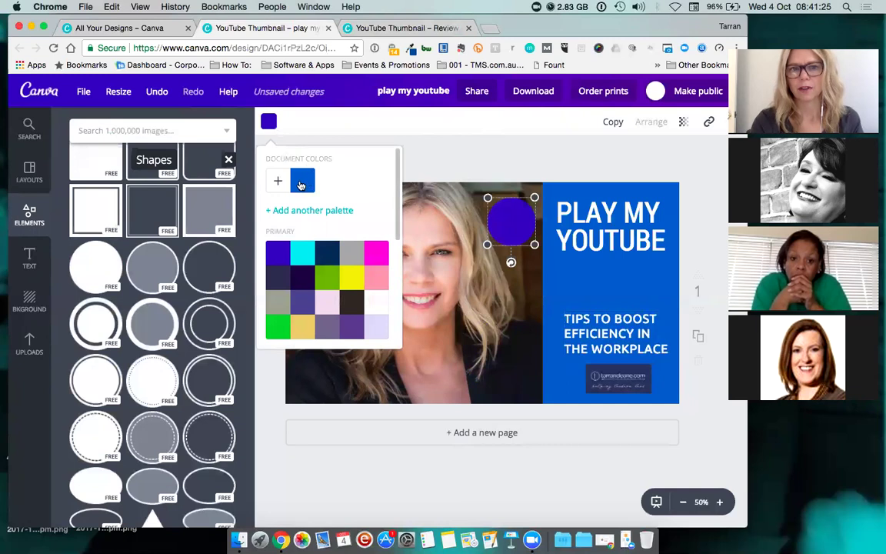
click(278, 183)
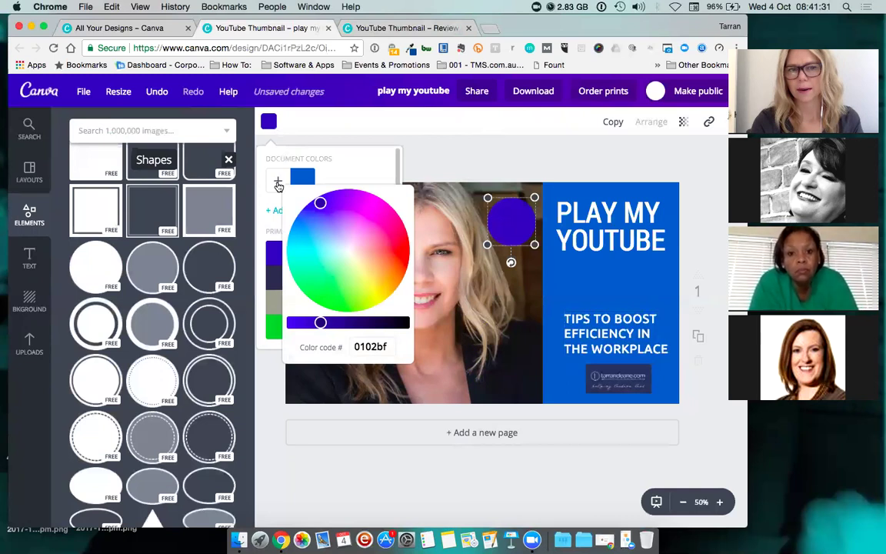
click(444, 148)
Step: View the brand kit page for adding another palette, and close it together with the review thumbnail design
click(268, 122)
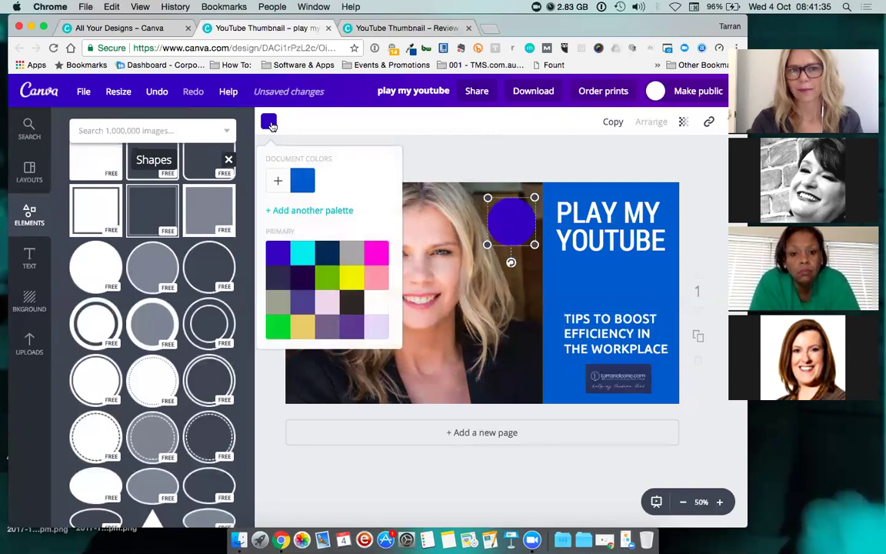
click(306, 211)
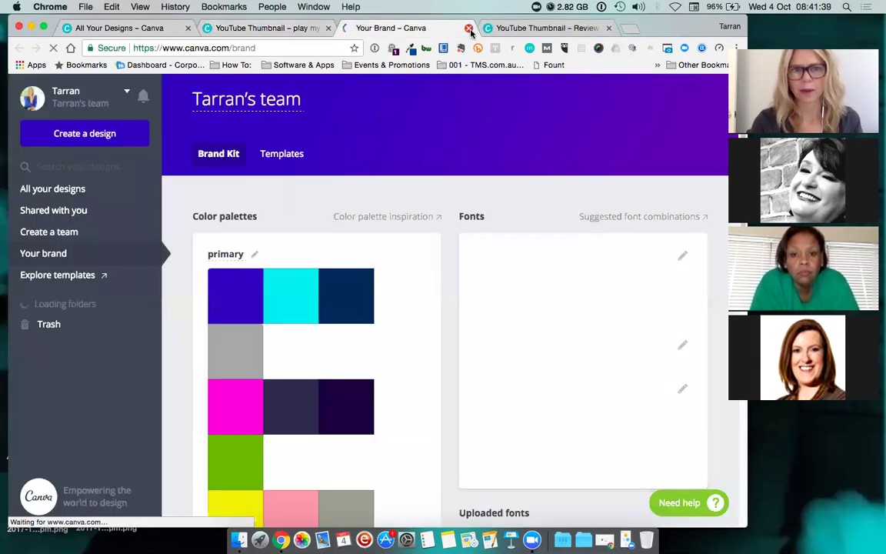
click(469, 28)
click(468, 28)
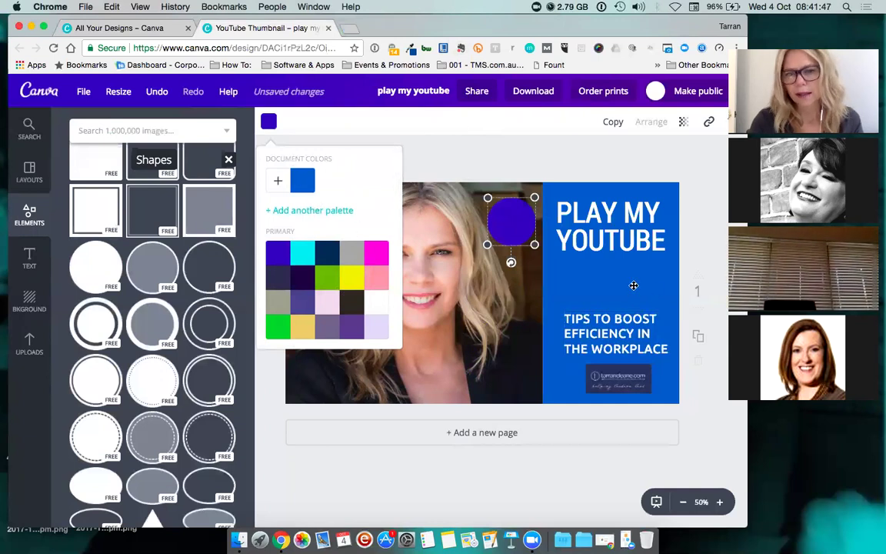
Step: Sample the blue of the text panel with the eyedropper extension and copy its colour code #005bcf
click(412, 49)
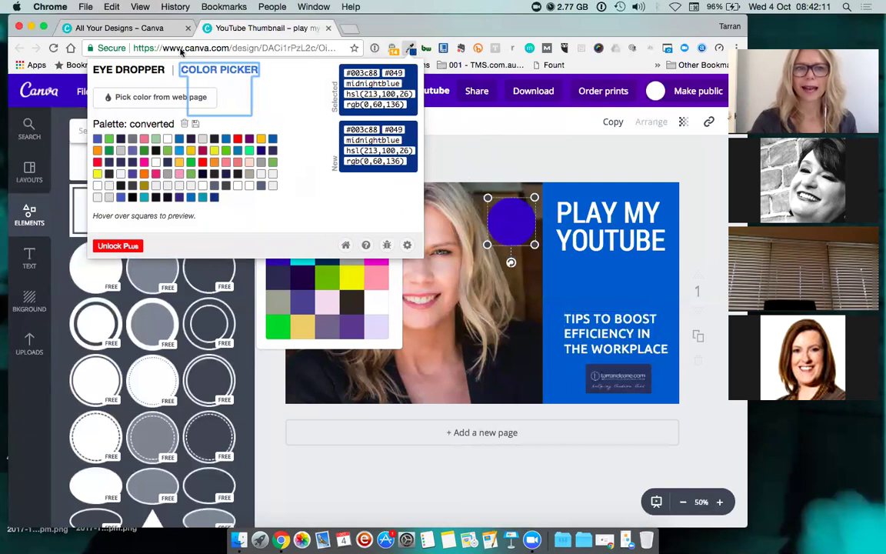
click(146, 107)
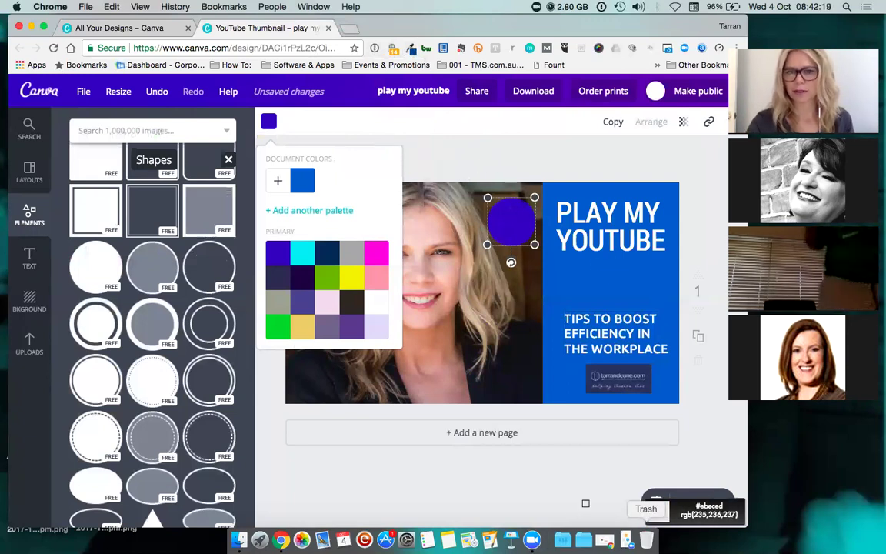
click(634, 265)
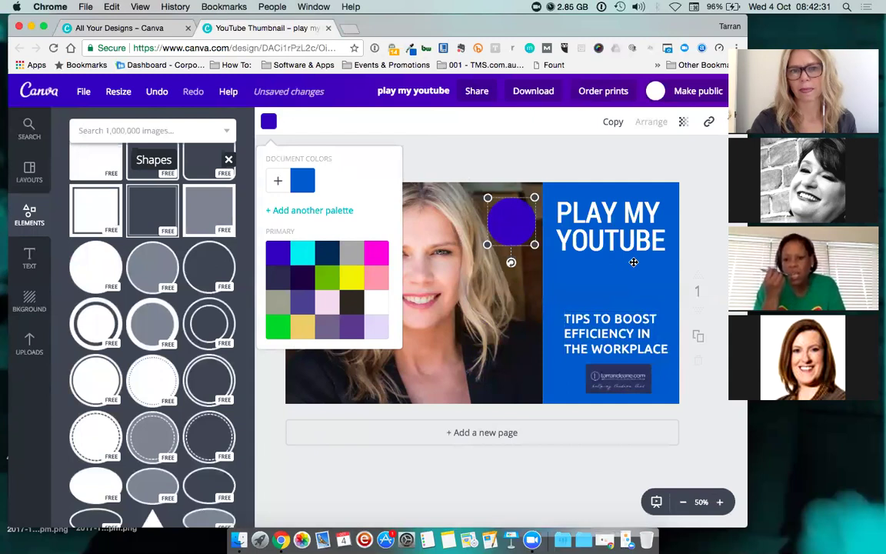
click(412, 49)
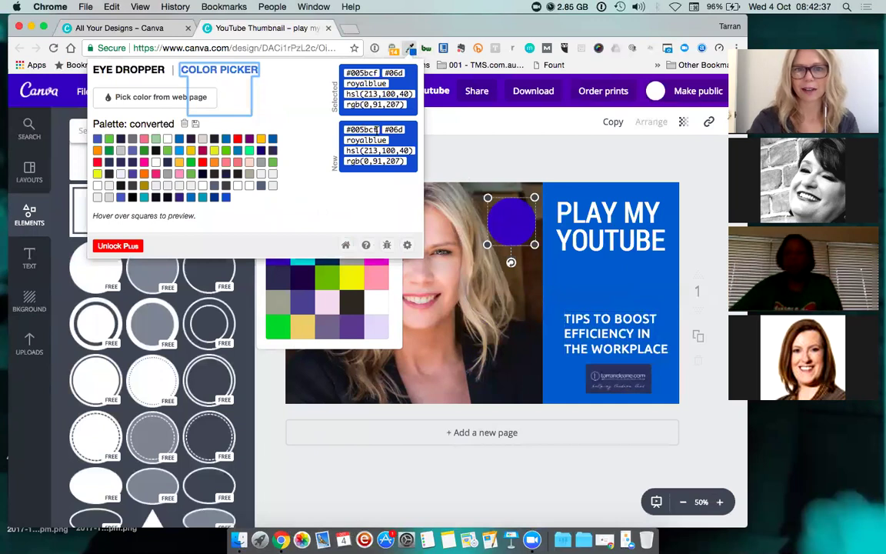
drag(376, 131, 347, 131)
key(super+c)
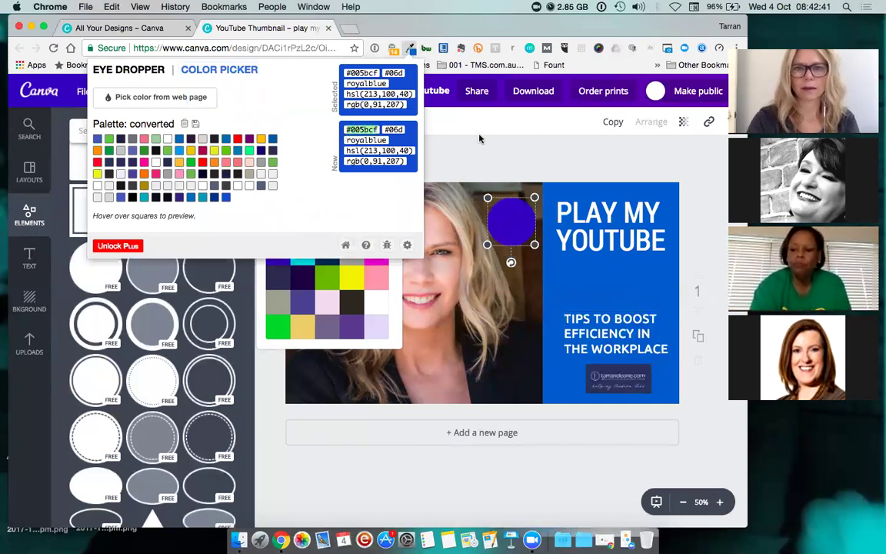
Step: Set the circle's fill to the copied colour code 005bcf as a new document colour
click(431, 120)
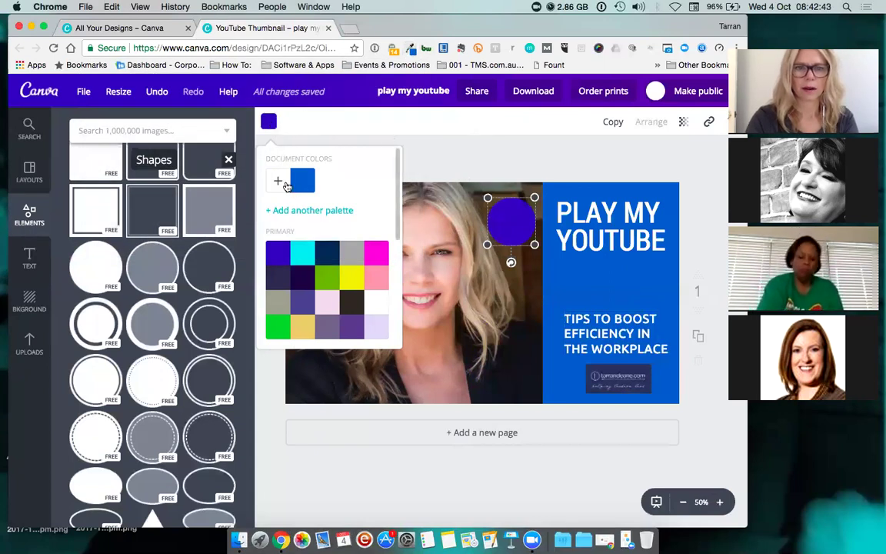
click(277, 180)
click(393, 350)
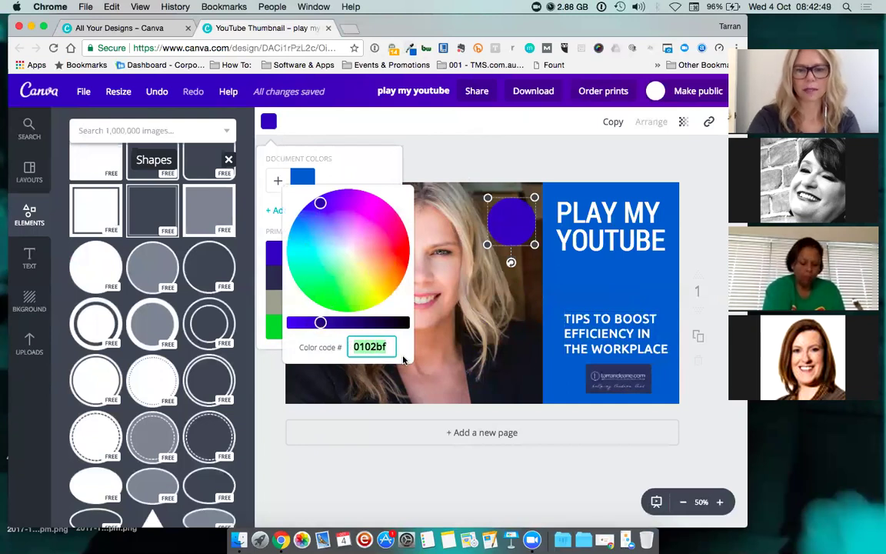
key(super+v)
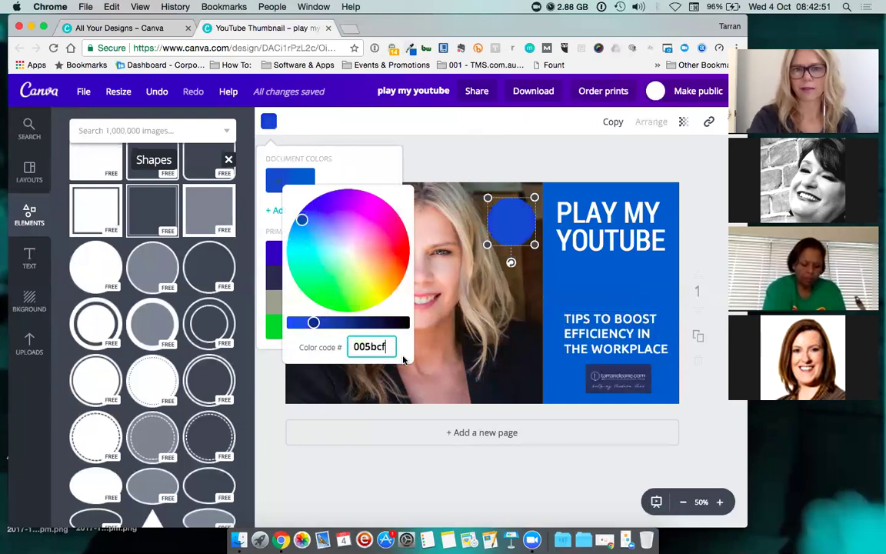
click(529, 170)
click(701, 237)
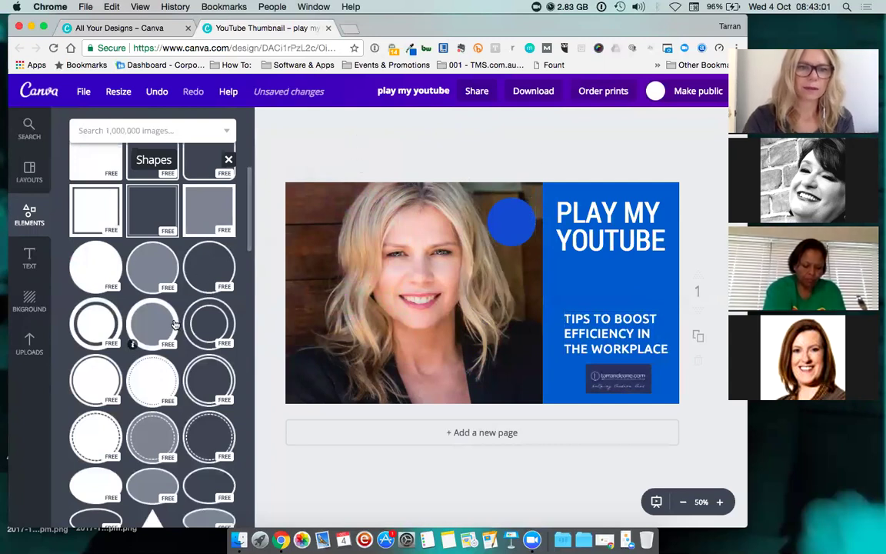
Step: Add a solid triangle shape, shrink it to fit inside the blue circle, and rotate it to point right like a play symbol
scroll(175, 325, down, 5)
scroll(175, 325, down, 4)
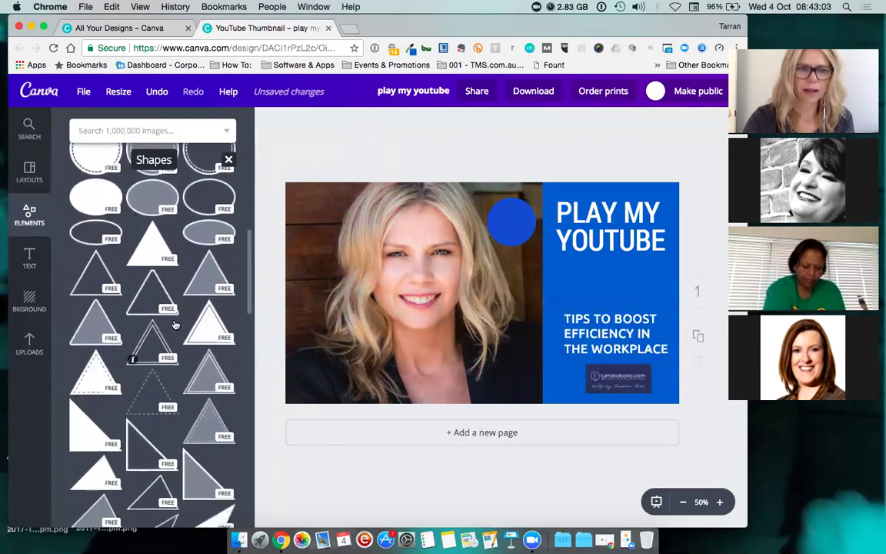
click(104, 274)
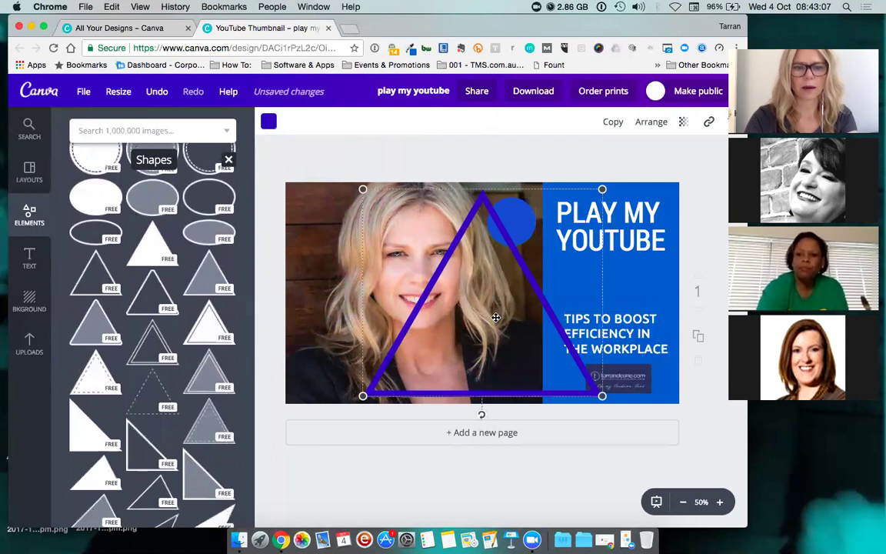
key(Delete)
click(158, 246)
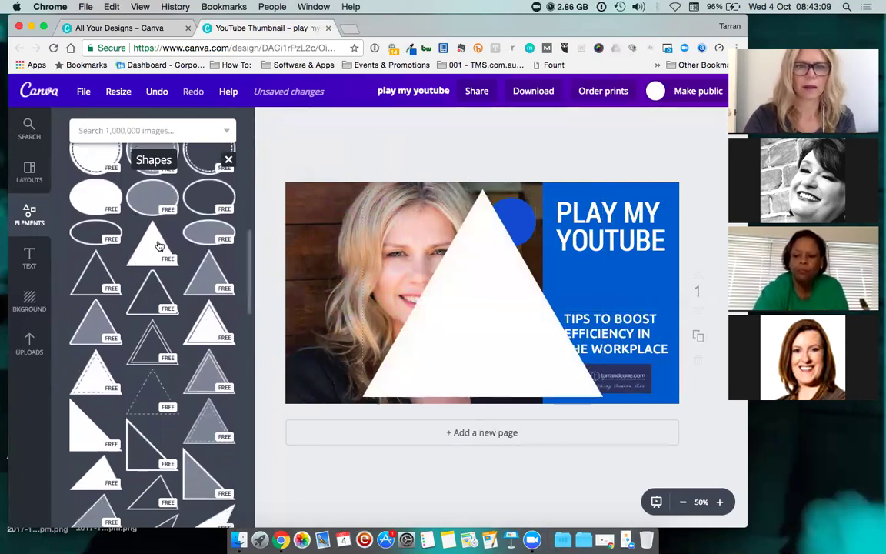
drag(368, 393, 573, 235)
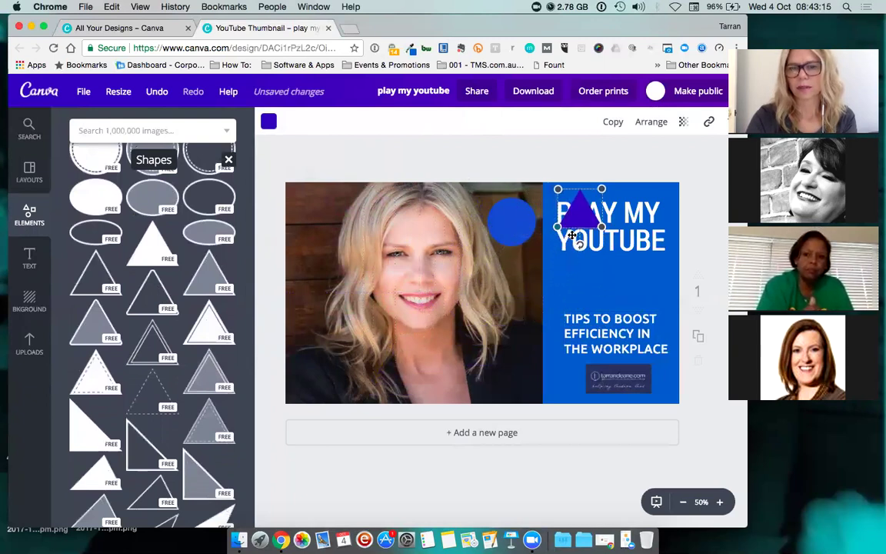
drag(584, 198, 514, 206)
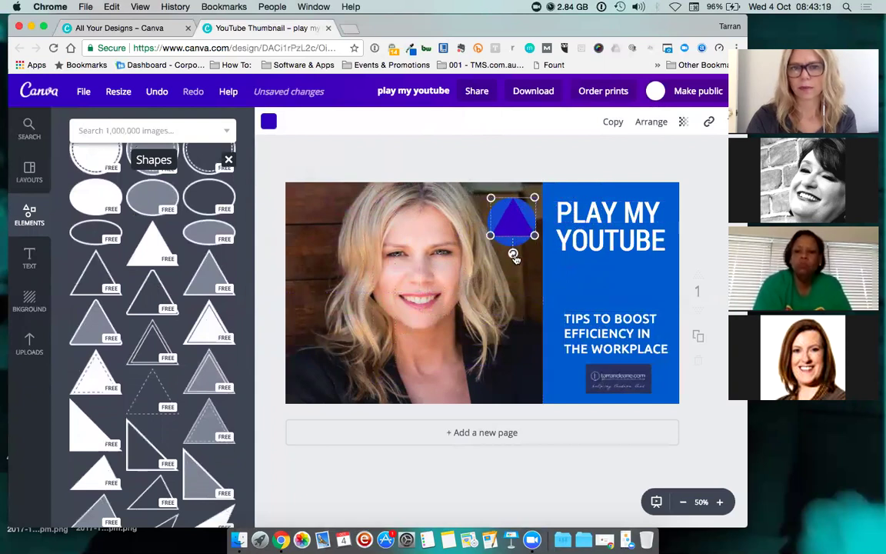
drag(513, 255, 517, 210)
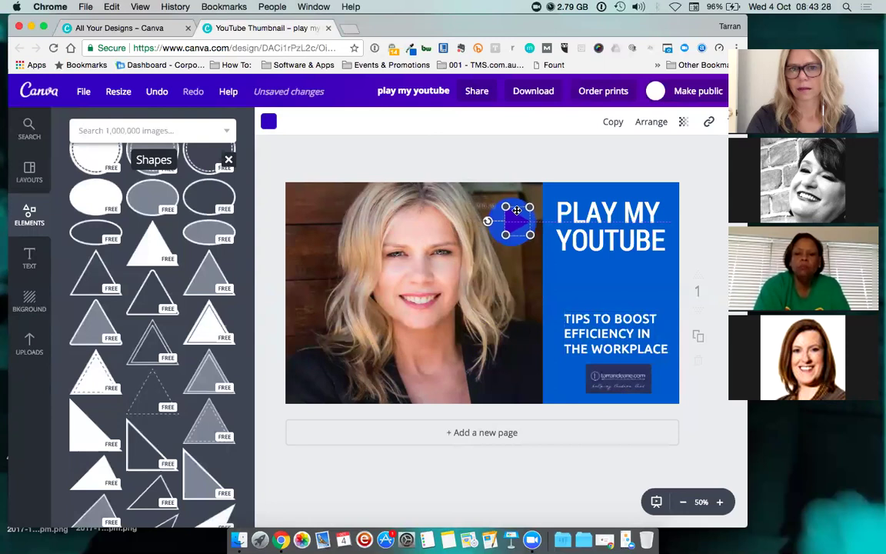
Step: Colour the play triangle white using the primary palette
click(272, 126)
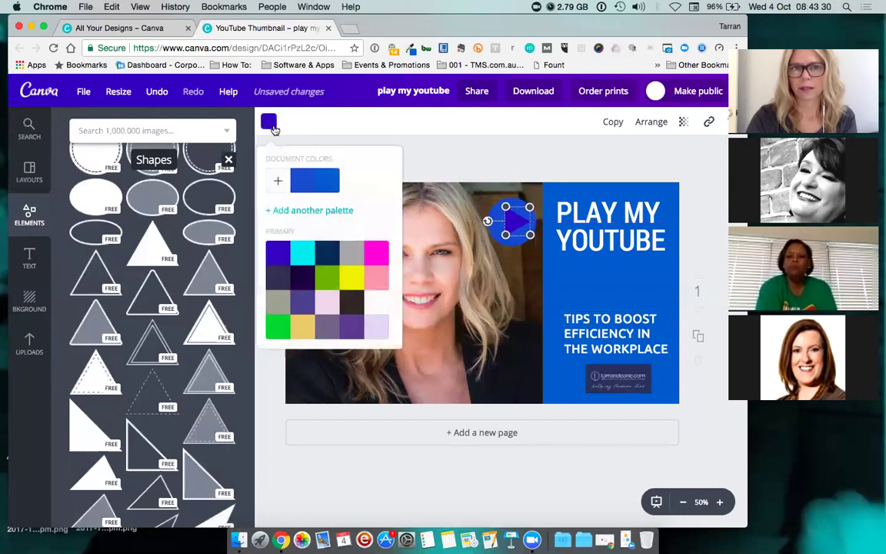
click(377, 304)
click(447, 338)
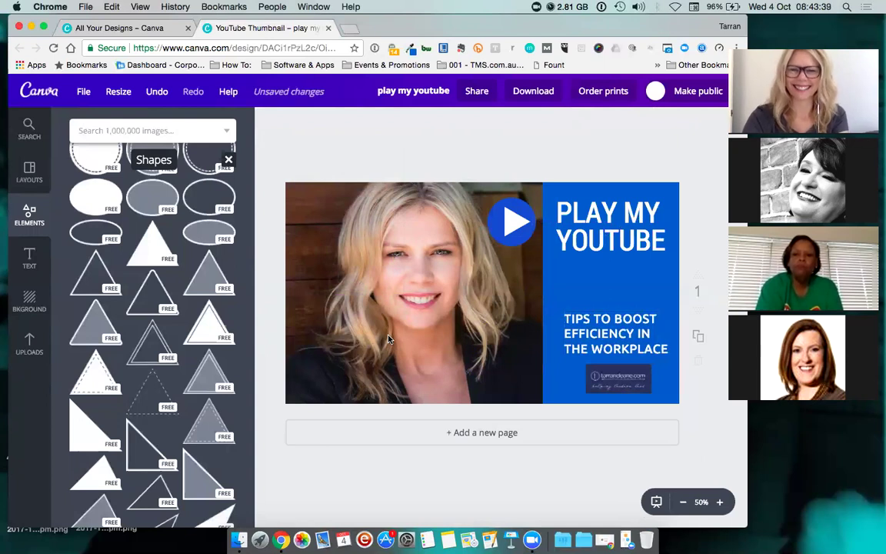
Step: Examine the filter presets and the brightness and contrast adjustments offered for the portrait photo
click(382, 299)
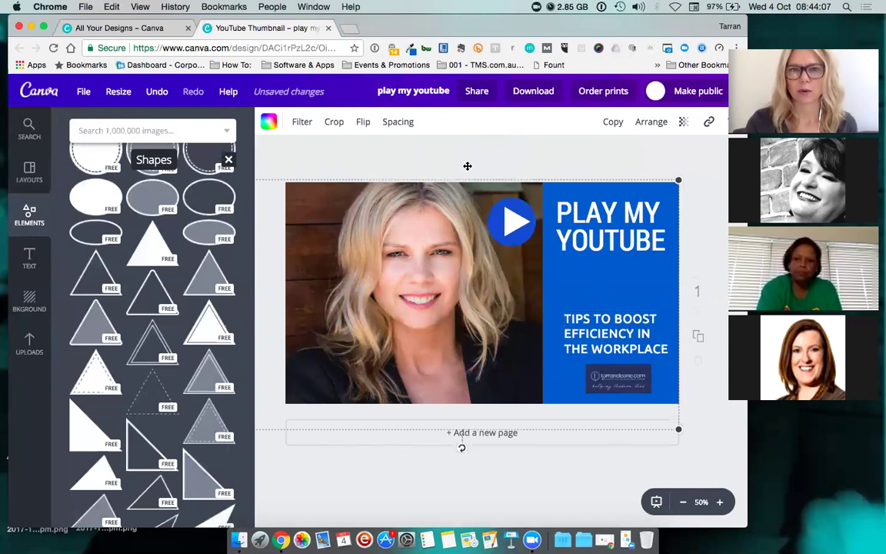
click(302, 122)
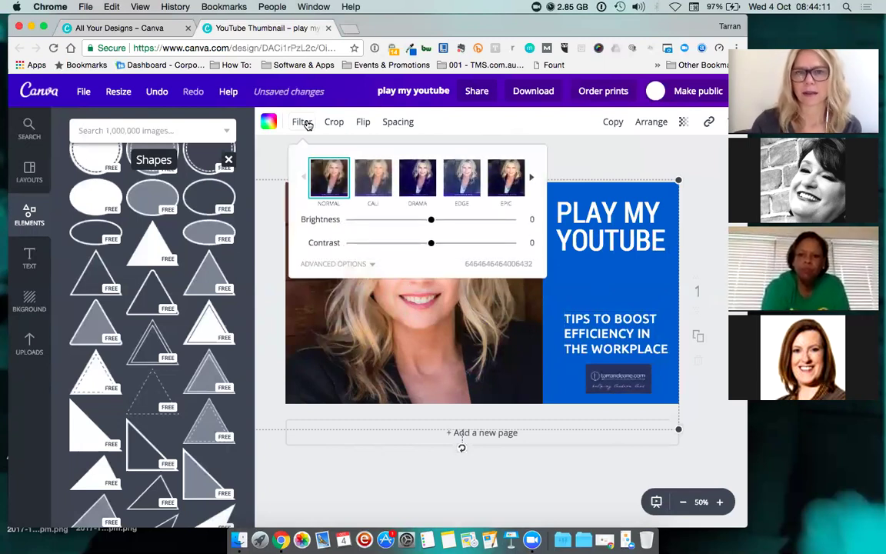
click(567, 166)
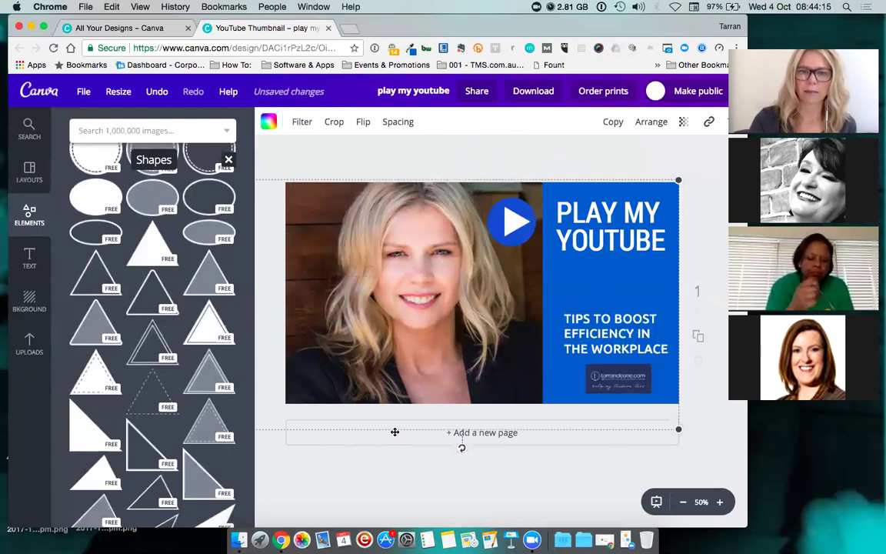
click(423, 471)
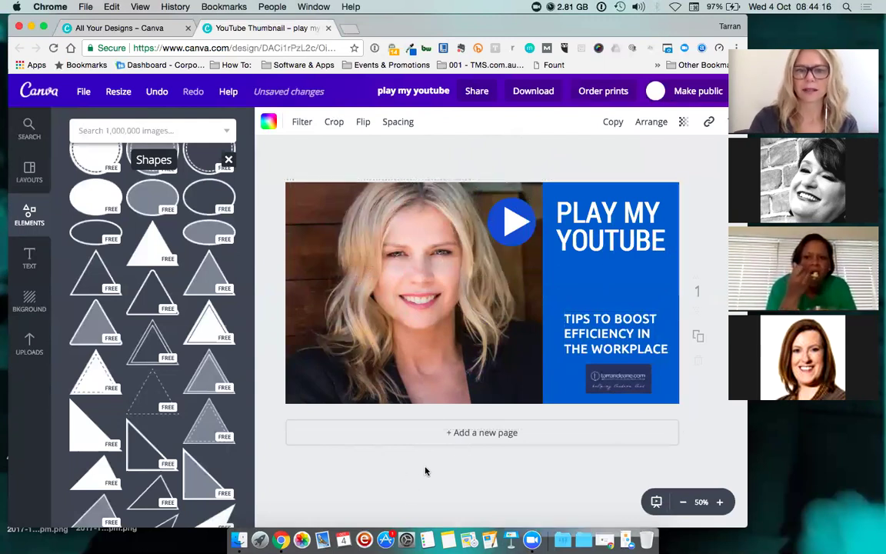
click(385, 298)
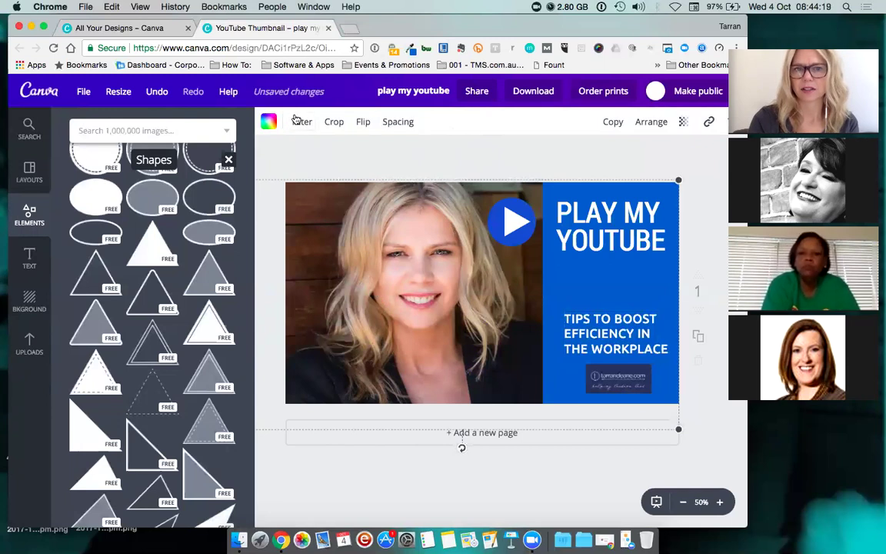
click(540, 467)
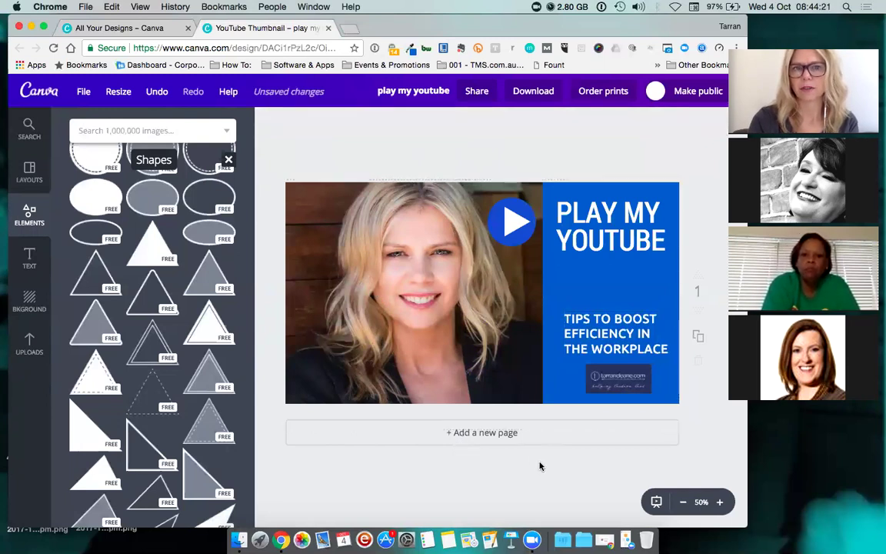
click(606, 287)
key(Escape)
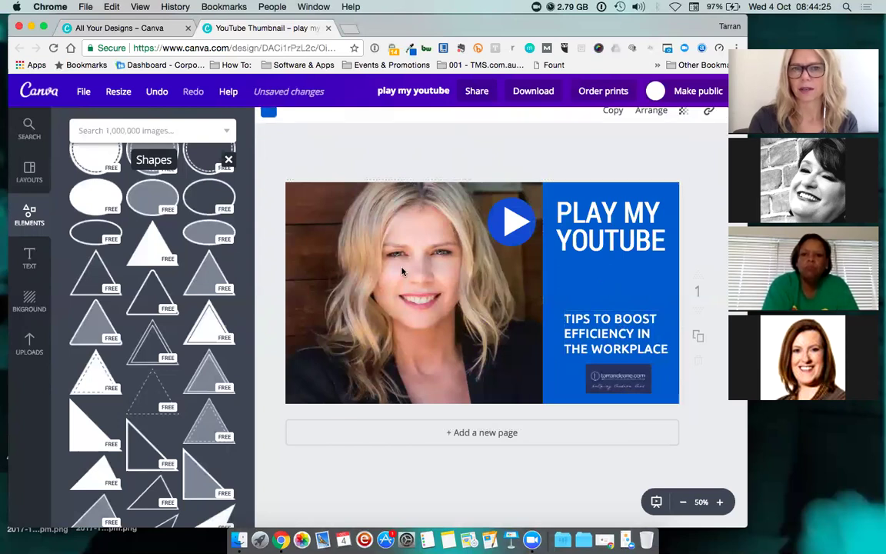
Step: Try flipping the portrait photo horizontally and vertically, returning it to its original orientation each time
click(402, 270)
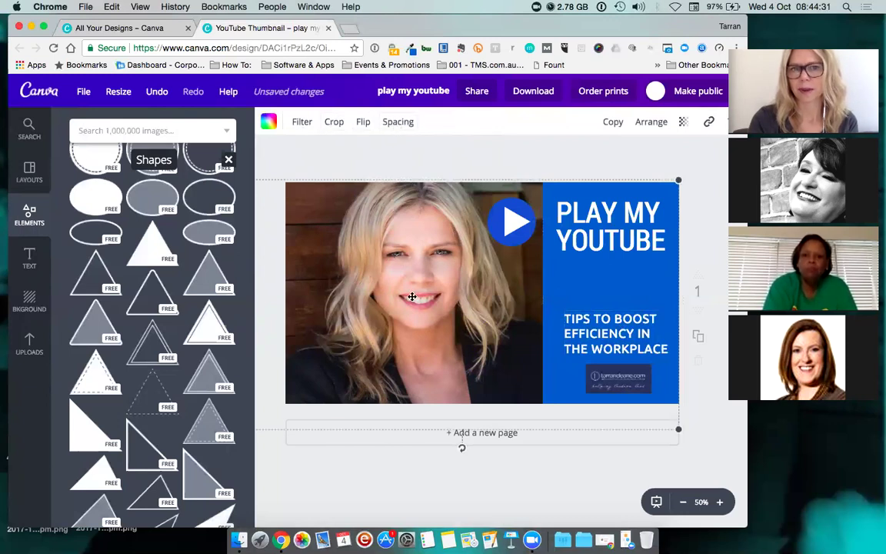
click(364, 121)
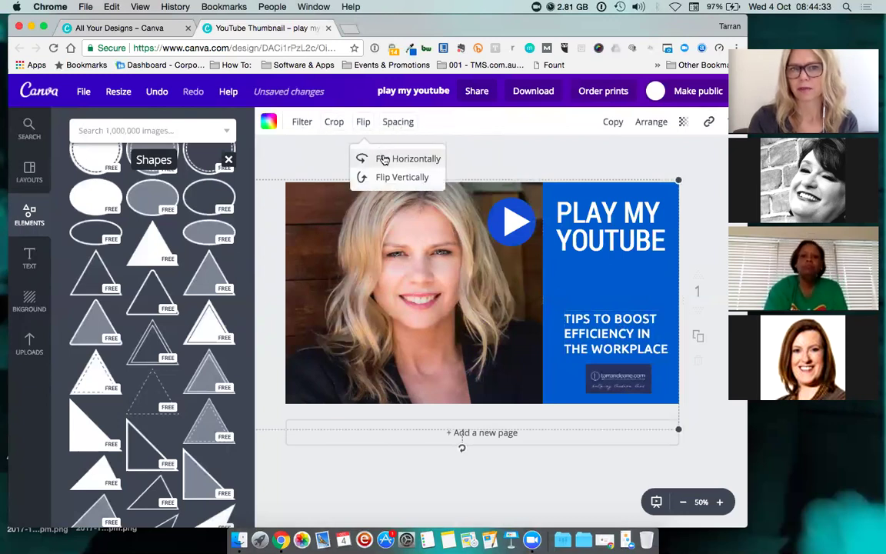
click(384, 159)
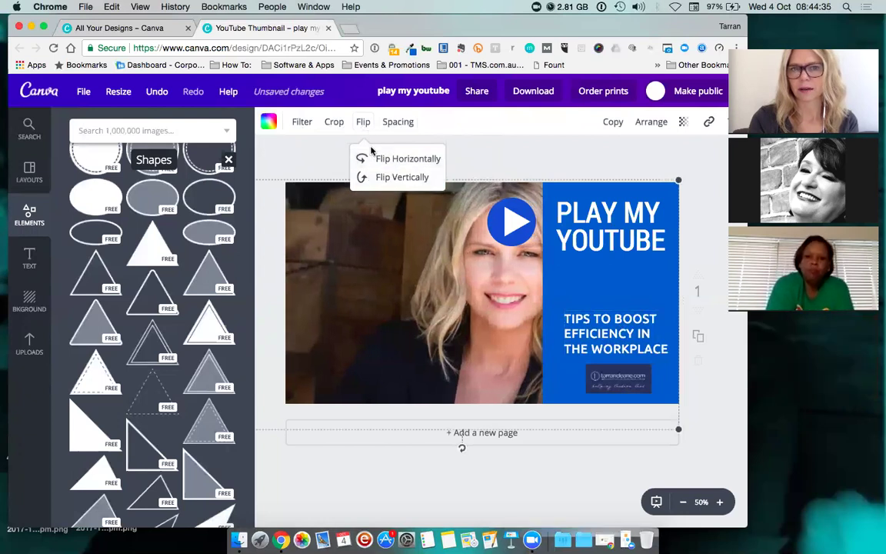
click(376, 160)
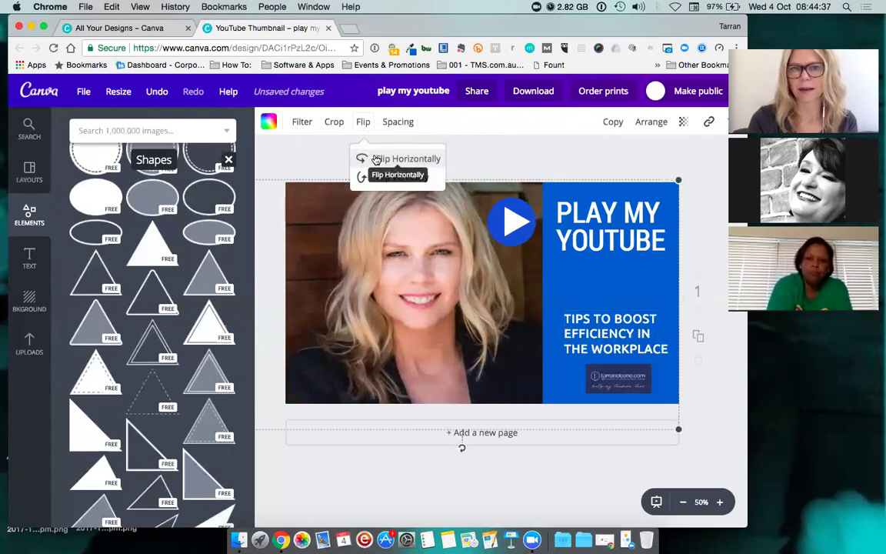
click(388, 180)
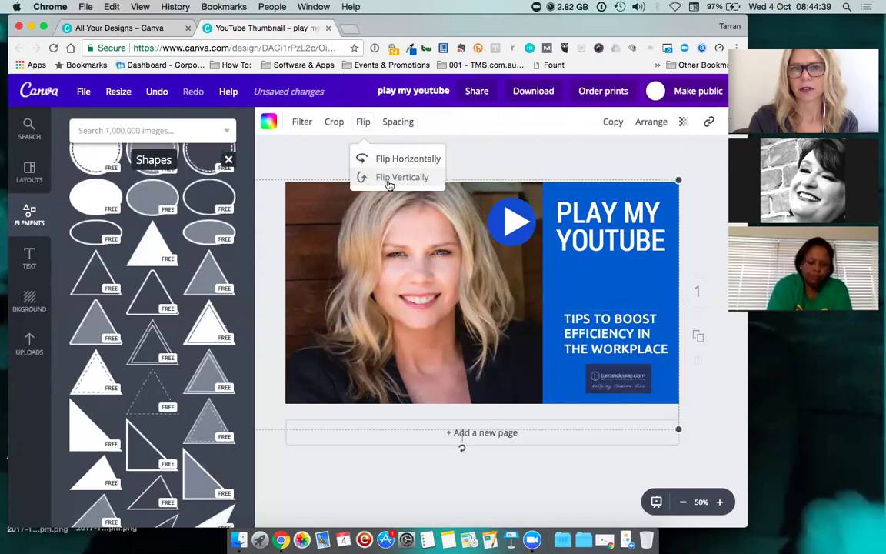
click(390, 184)
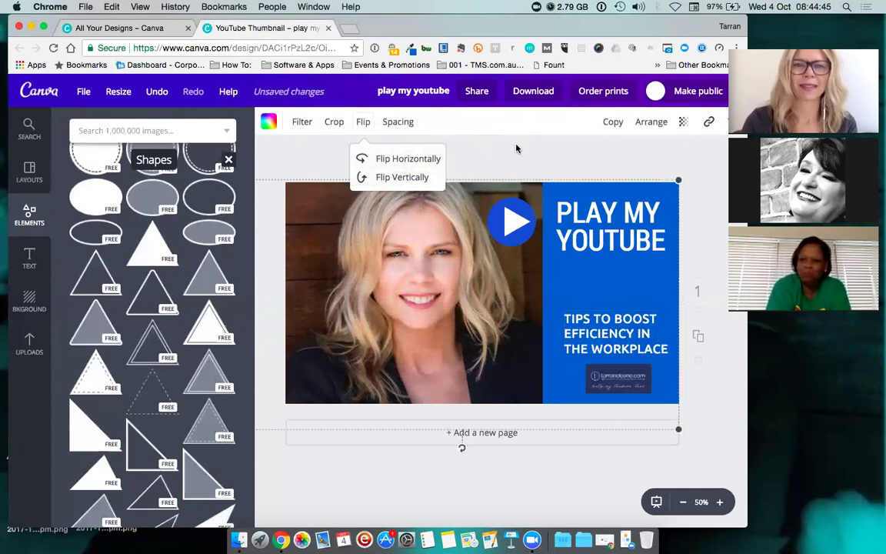
Step: Duplicate the thumbnail page and apply the Cali filter to the portrait photo on the second page
click(305, 123)
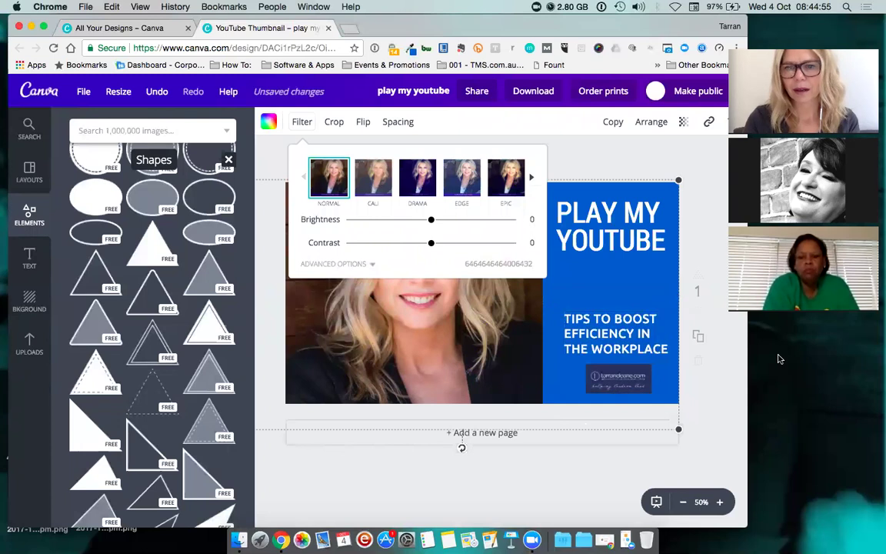
click(697, 336)
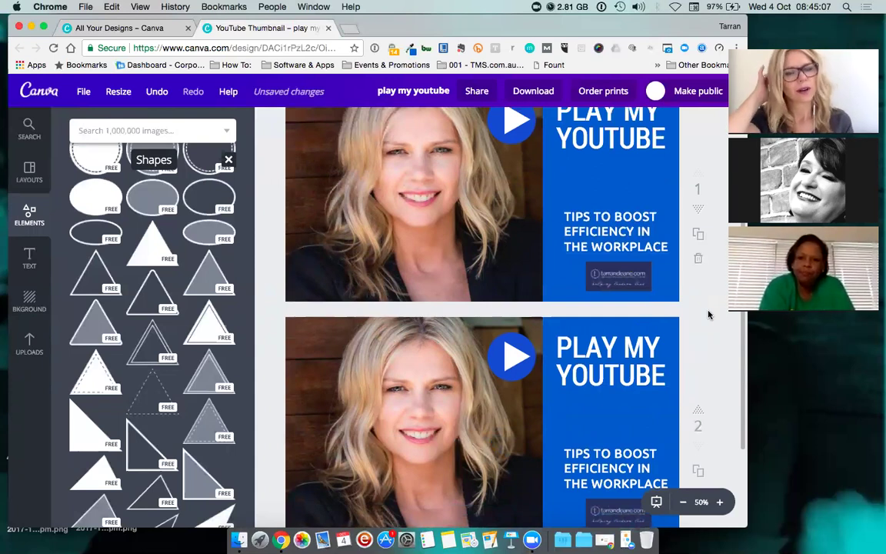
click(413, 385)
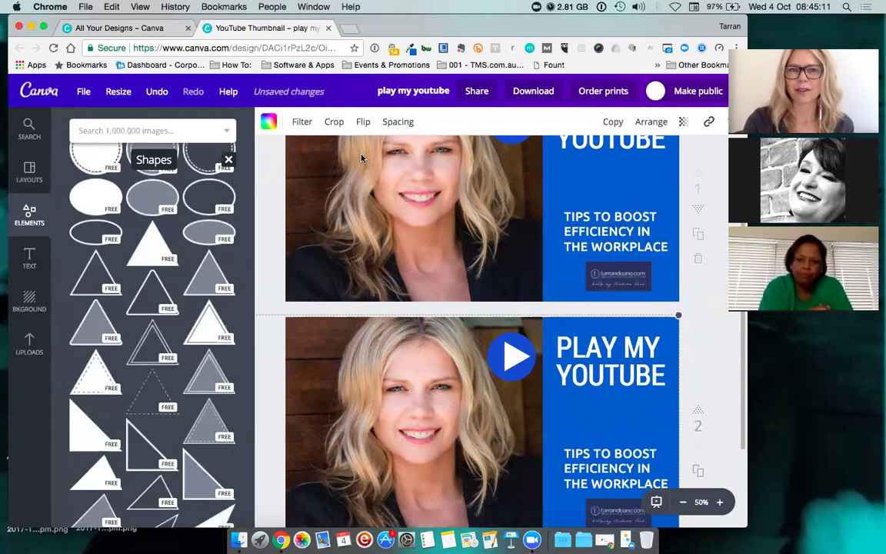
click(302, 122)
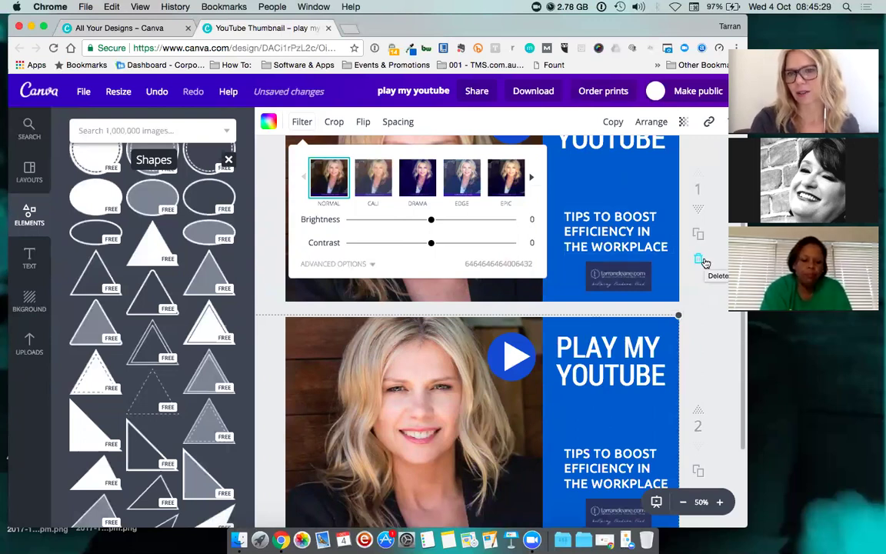
click(373, 188)
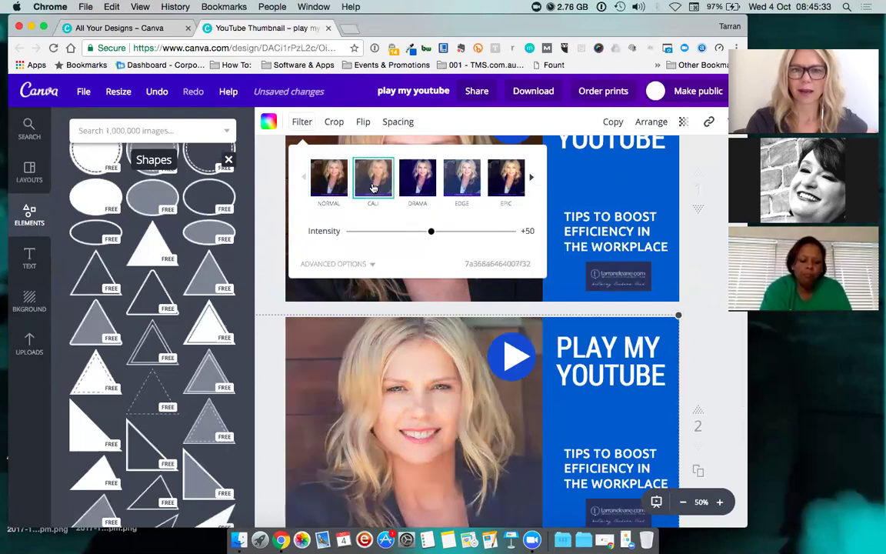
Step: Try the Drama, Edge, Epic, Festive, Grayscale, Nordic, Retro, Rosie and Selfie filters on the second page's portrait photo
click(420, 183)
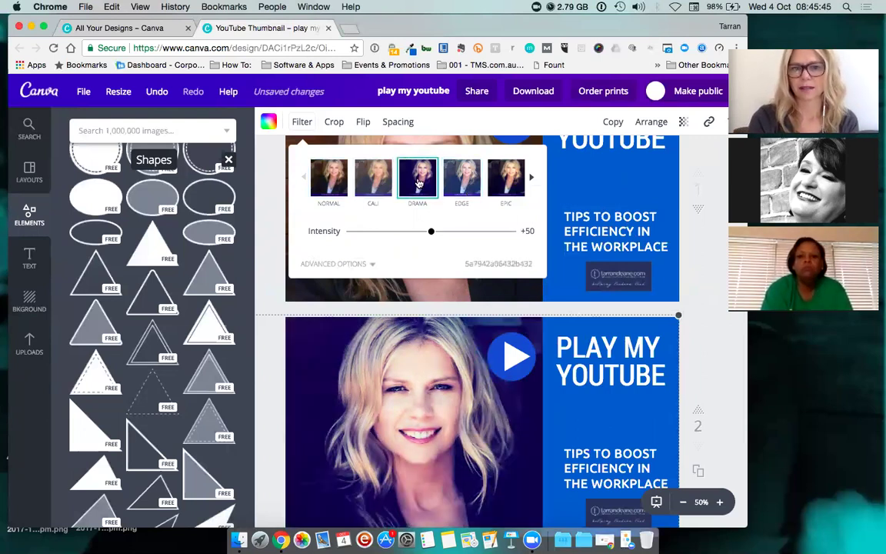
click(462, 189)
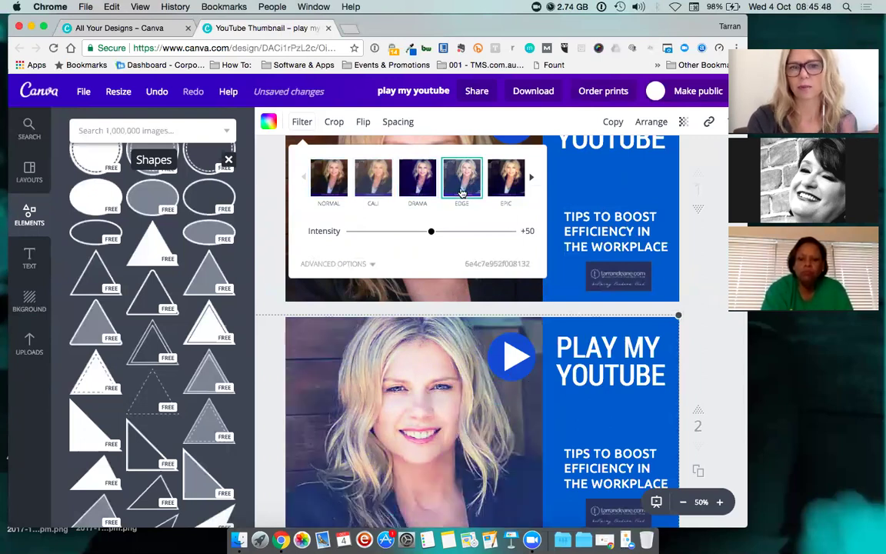
click(512, 181)
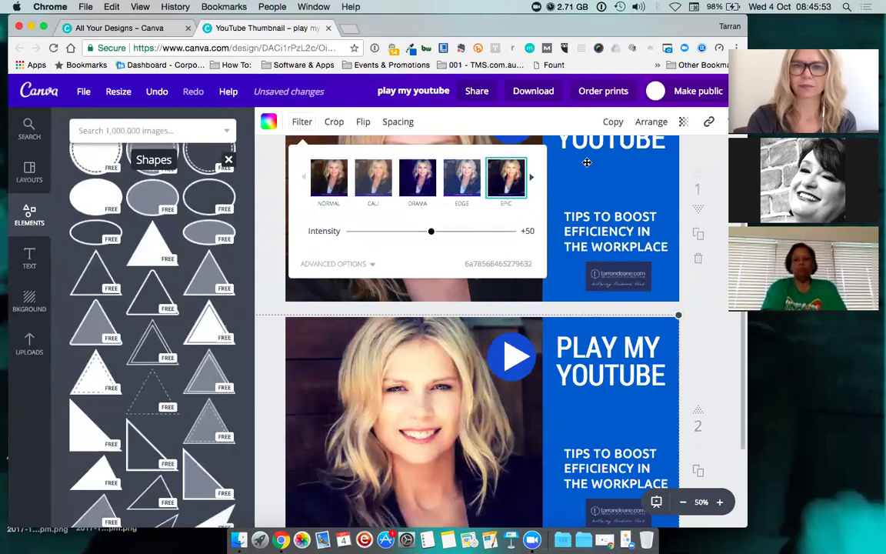
scroll(577, 154, down, 2)
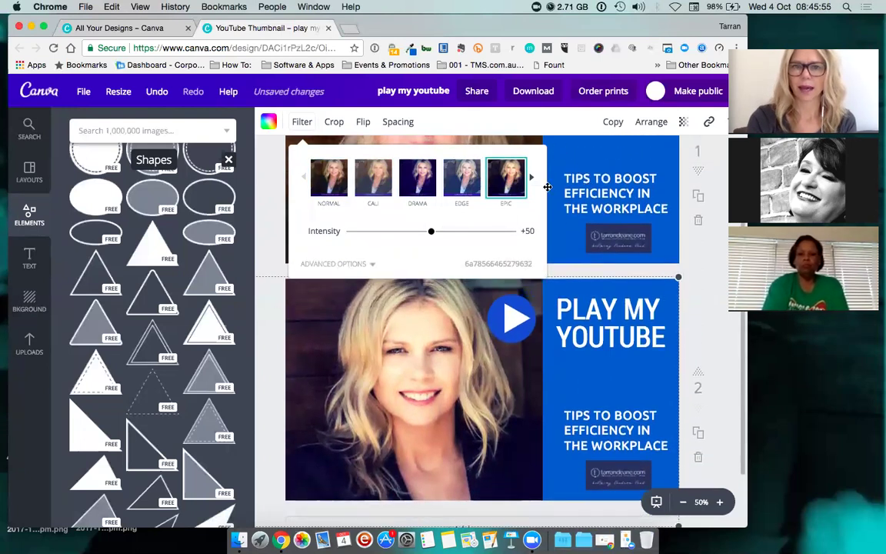
click(531, 178)
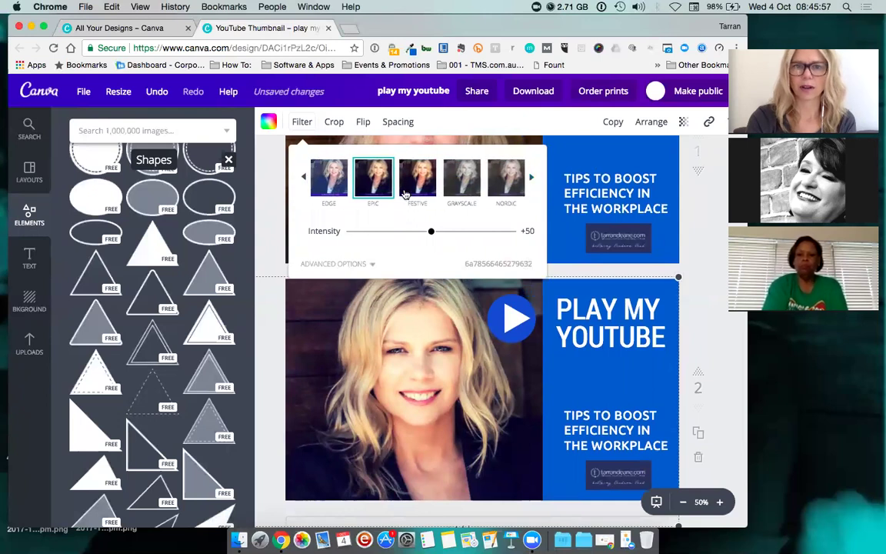
click(419, 181)
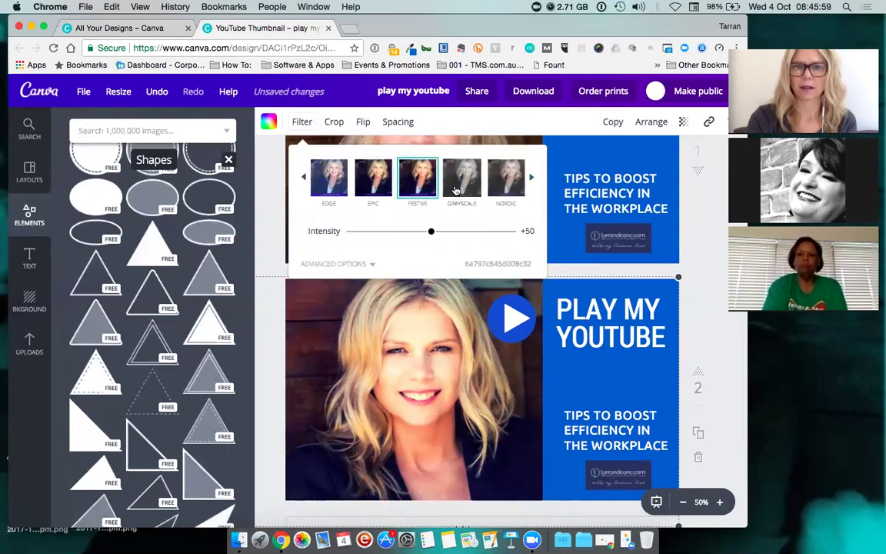
click(461, 183)
click(506, 179)
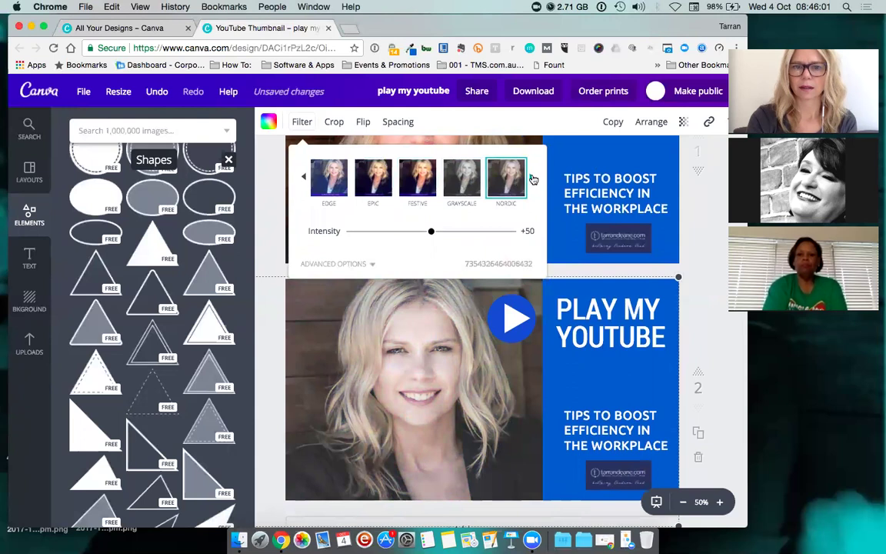
click(531, 178)
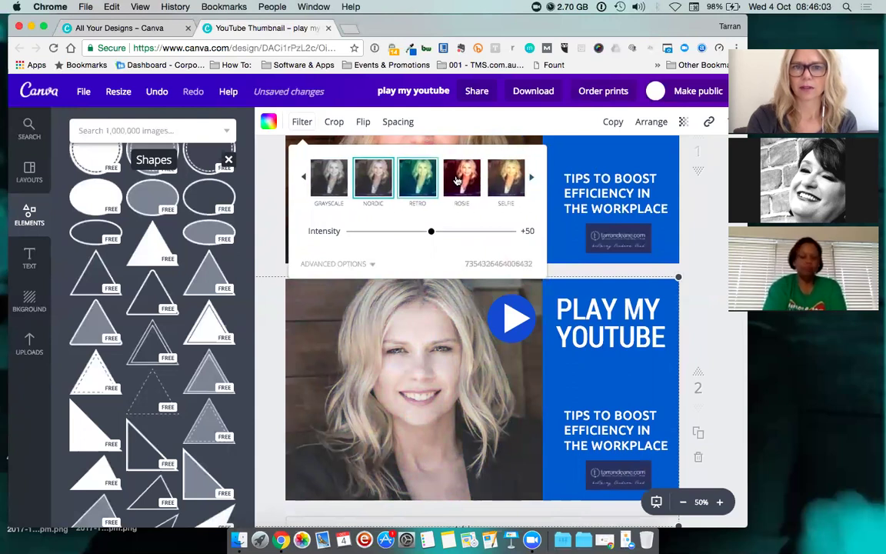
click(427, 177)
click(462, 178)
click(508, 180)
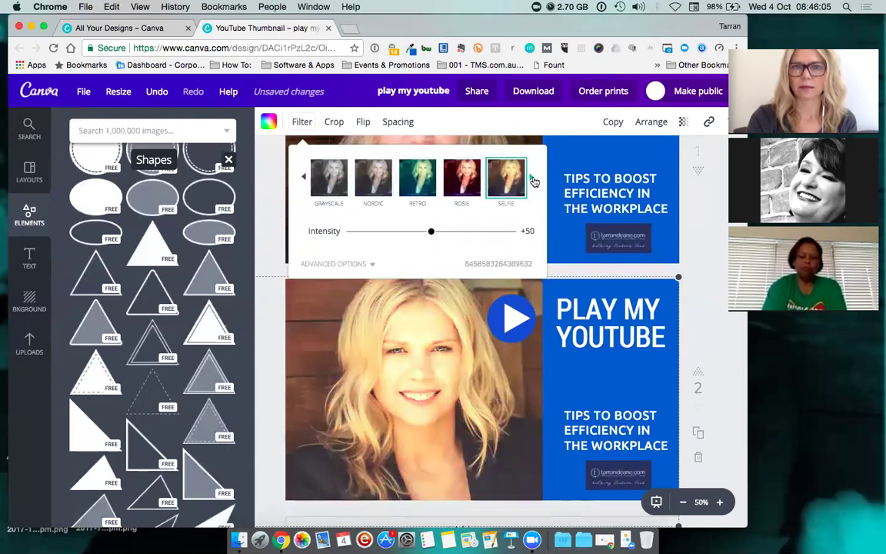
Step: Apply the Street filter to the second page's portrait photo and set its brightness to 0
click(533, 178)
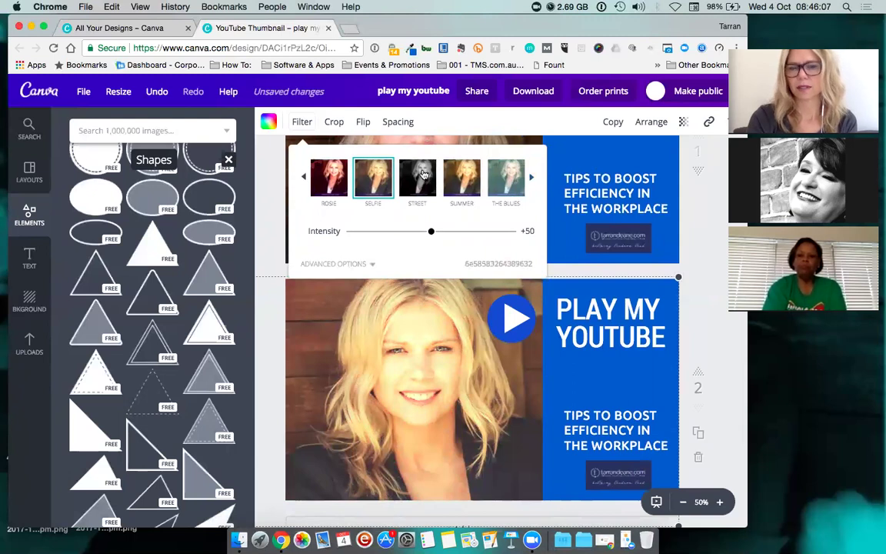
click(428, 185)
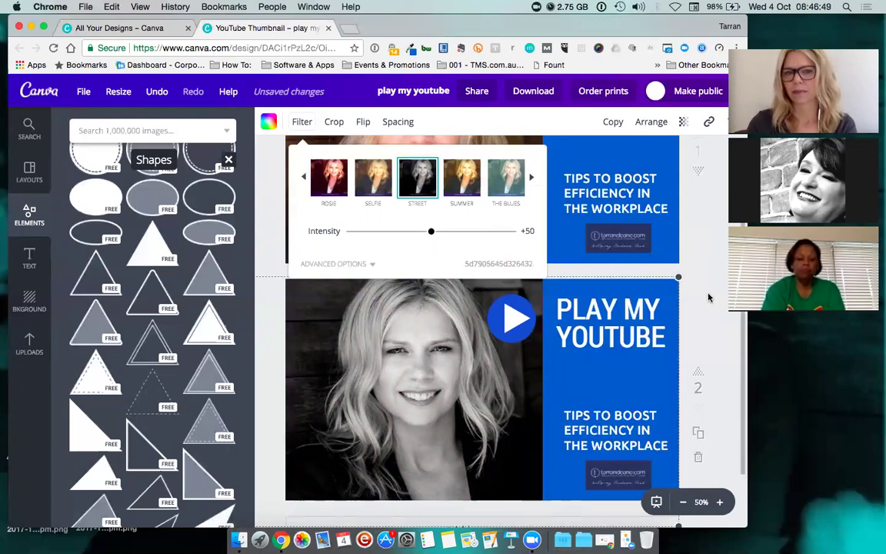
click(367, 266)
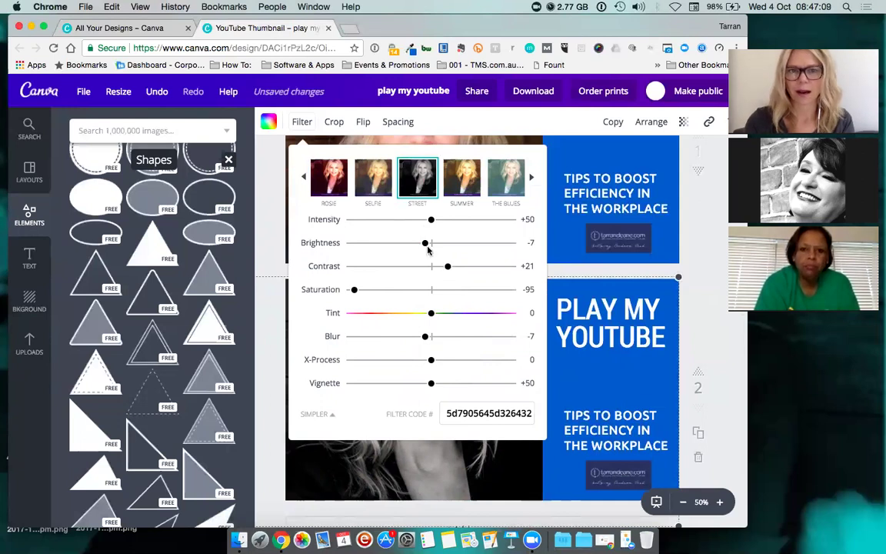
drag(424, 242, 379, 244)
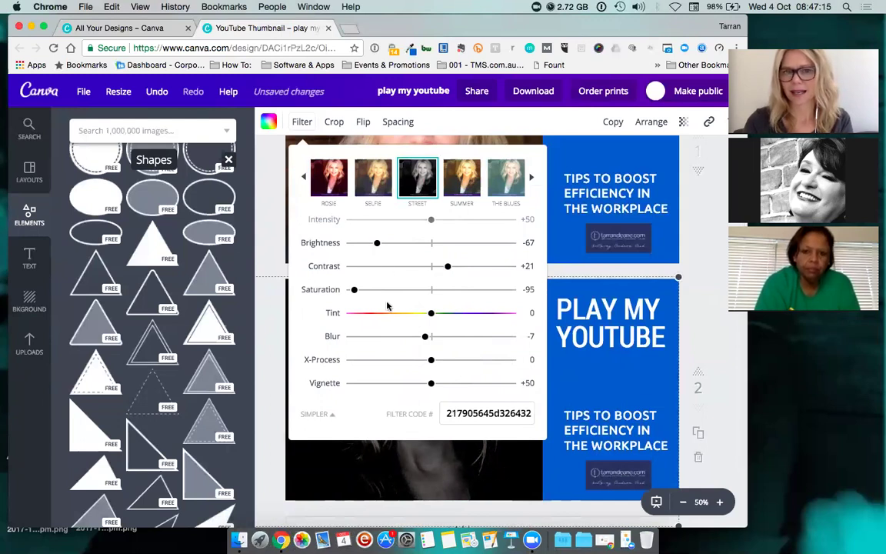
drag(391, 245, 431, 245)
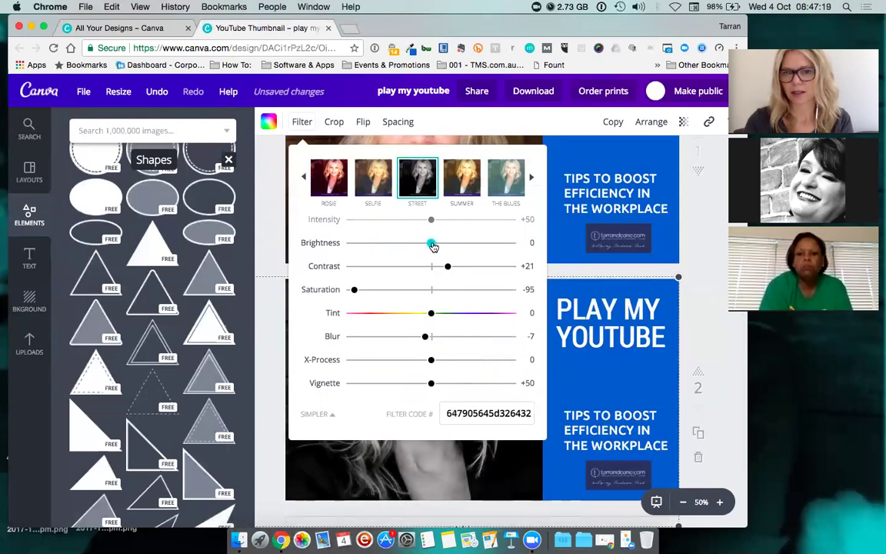
click(462, 470)
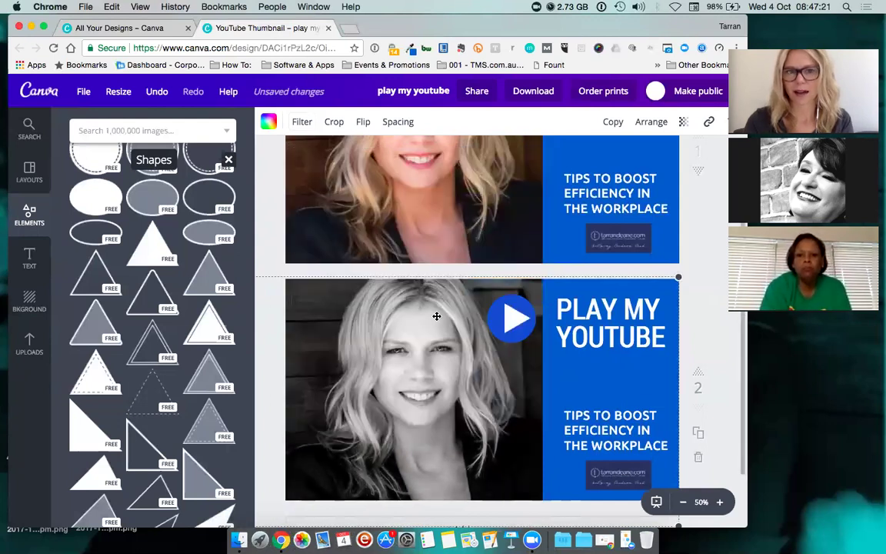
Step: Compare the original colour thumbnail with the black-and-white version on the second page
scroll(461, 462, down, 2)
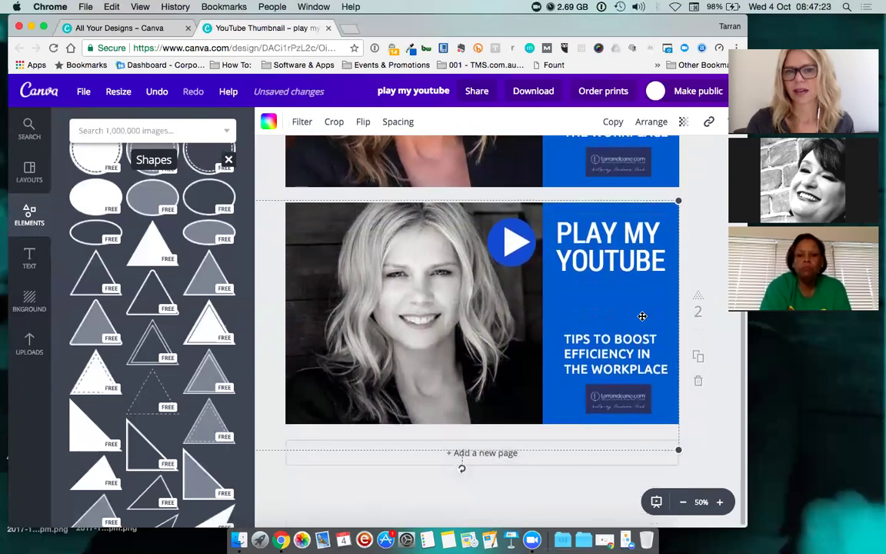
scroll(461, 470, up, 3)
scroll(643, 315, up, 2)
scroll(643, 315, down, 3)
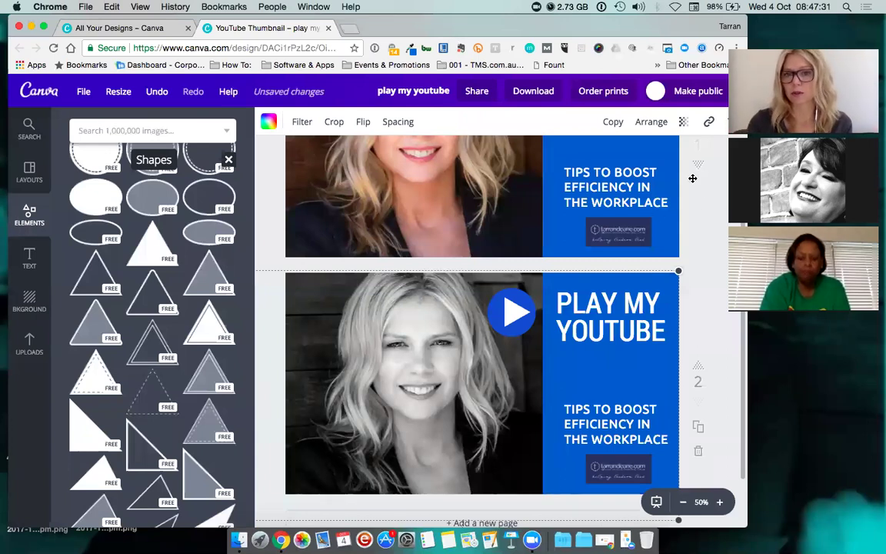
scroll(714, 255, up, 3)
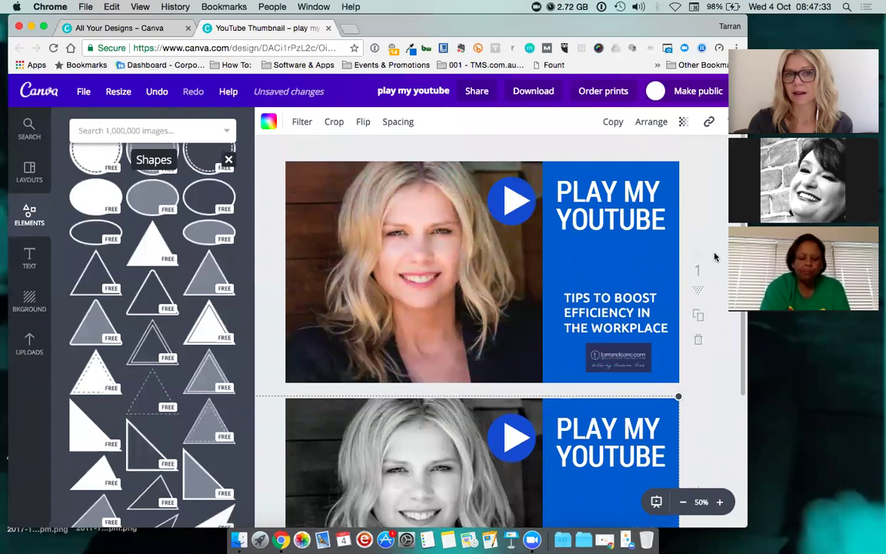
scroll(715, 256, down, 1)
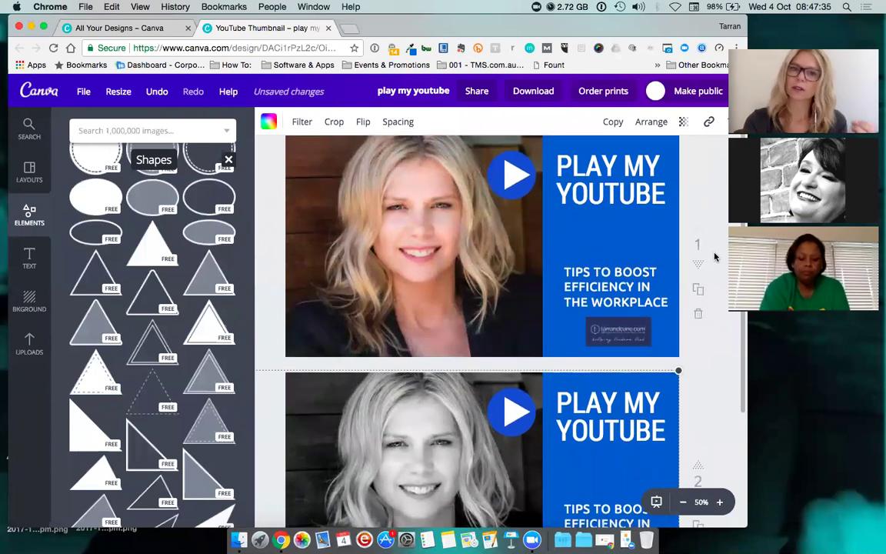
Step: Reshape the blue panel on the second page into a horizontal banner spanning the thumbnail's full width along its lower edge
scroll(714, 257, down, 3)
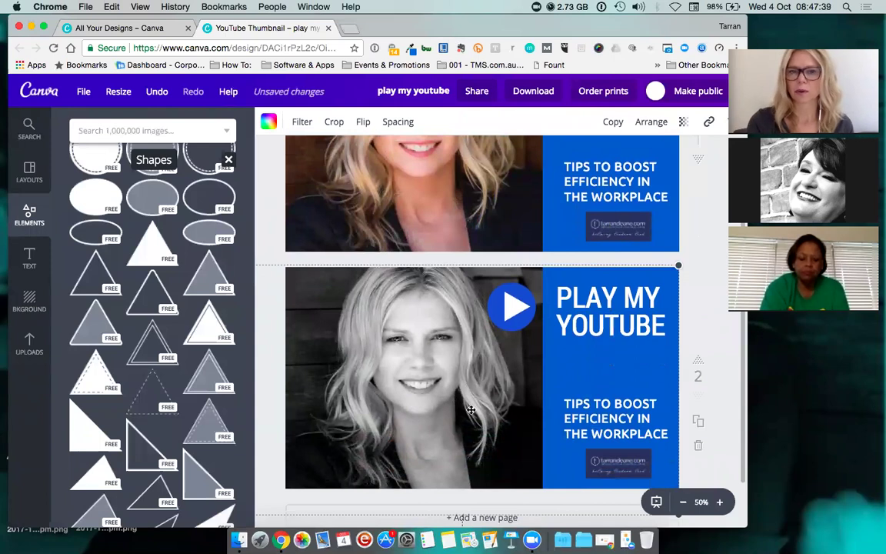
click(641, 358)
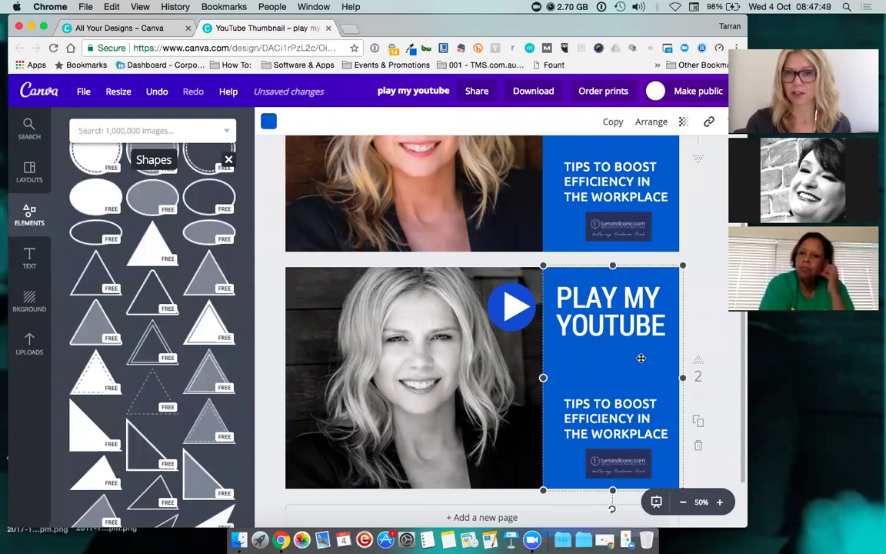
drag(612, 266, 613, 439)
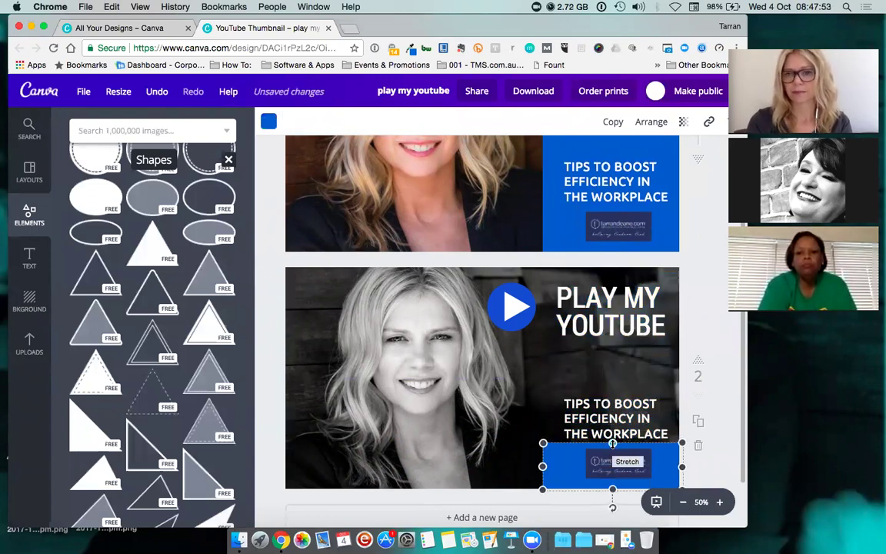
drag(543, 464, 286, 456)
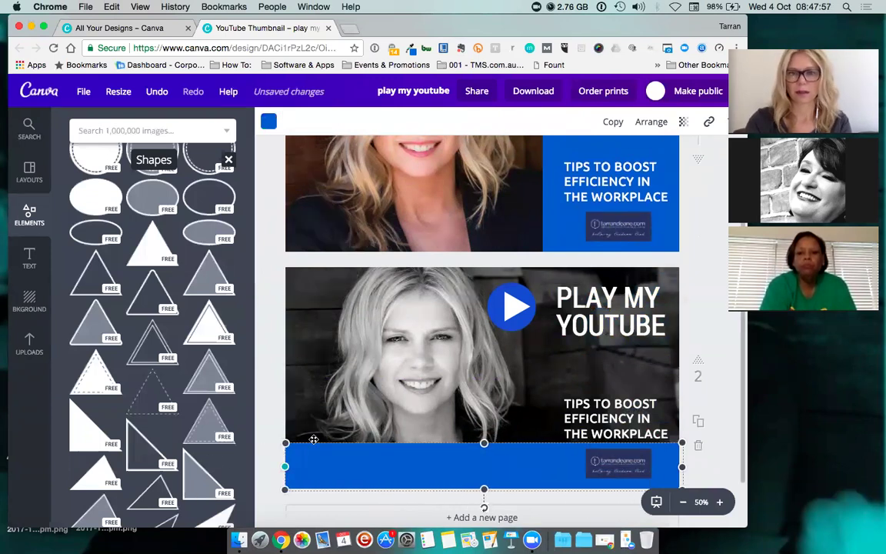
Step: Move the PLAY MY YOUTUBE title onto the blue banner, widening its text box to fit one line
drag(601, 319, 345, 476)
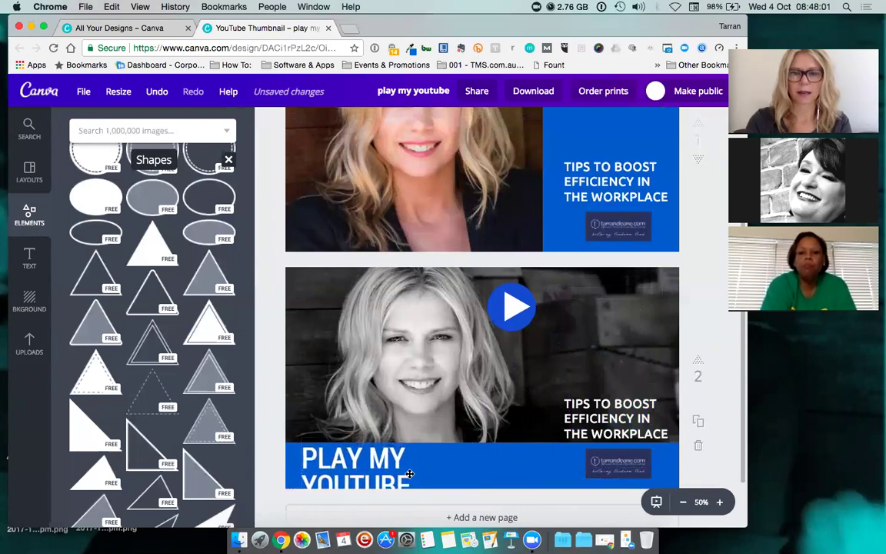
click(380, 466)
drag(417, 466, 543, 468)
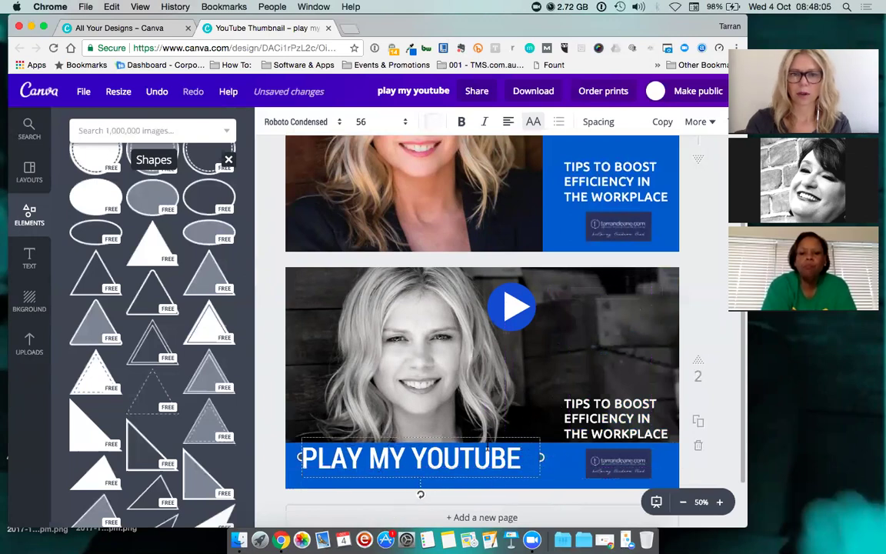
drag(485, 443, 481, 450)
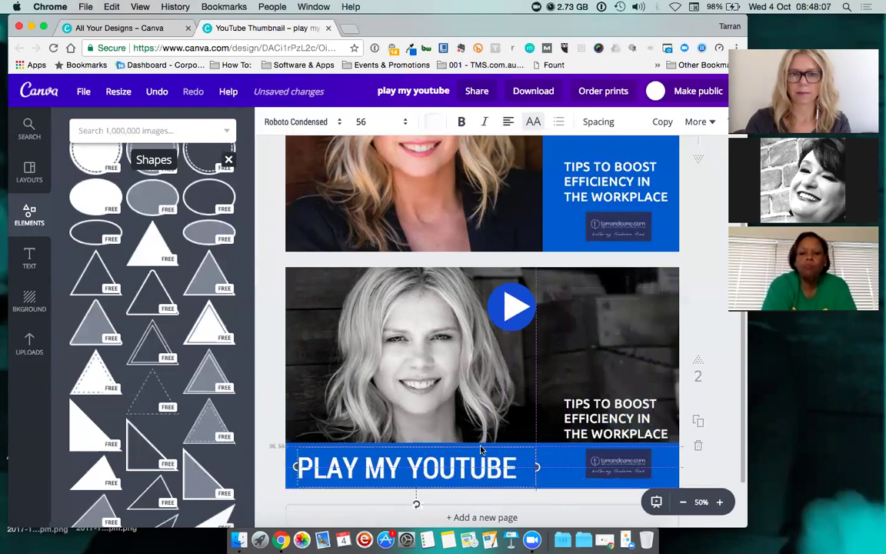
Step: Move the second page's play triangle and blue circle to the photo's upper right and raise the TIPS TO BOOST text beneath them
drag(508, 307, 629, 306)
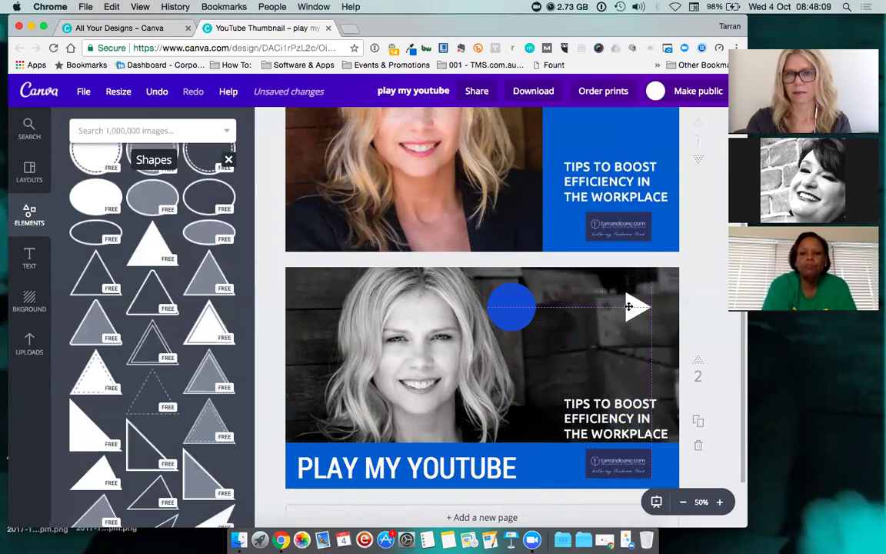
drag(531, 303, 648, 303)
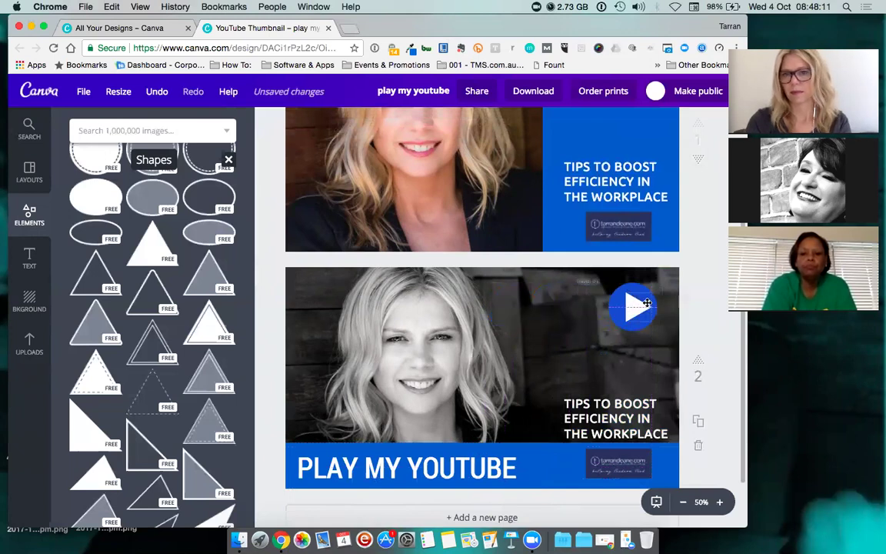
drag(624, 384, 659, 340)
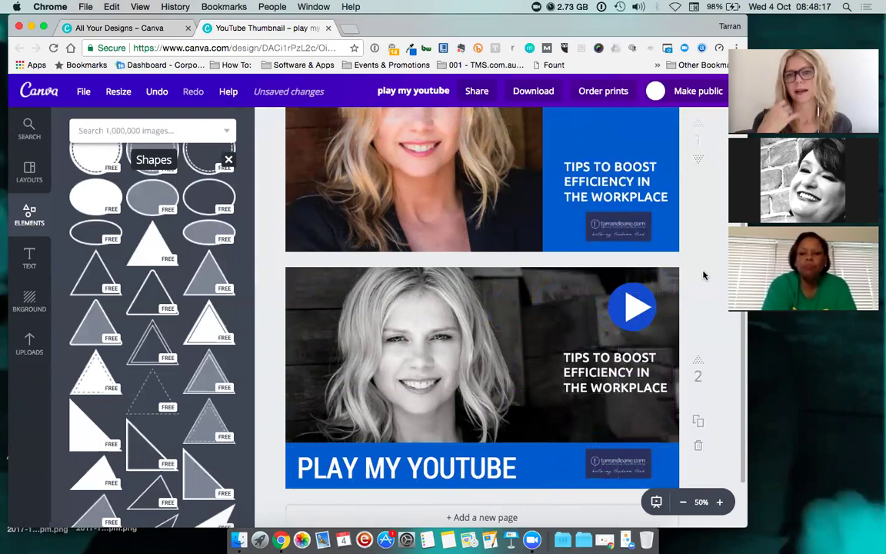
Step: Make the blue banner thinner and realign the logo within it near the thumbnail's lower-right corner
click(558, 454)
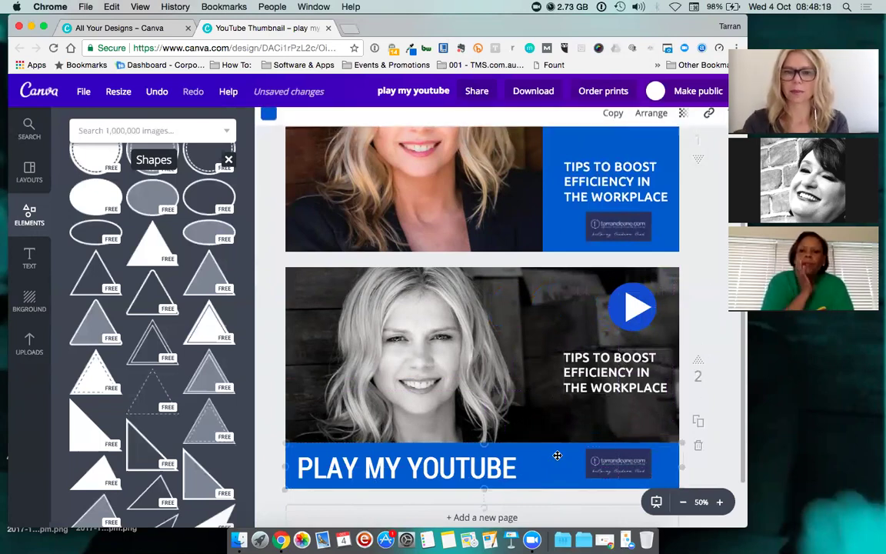
drag(484, 444, 489, 474)
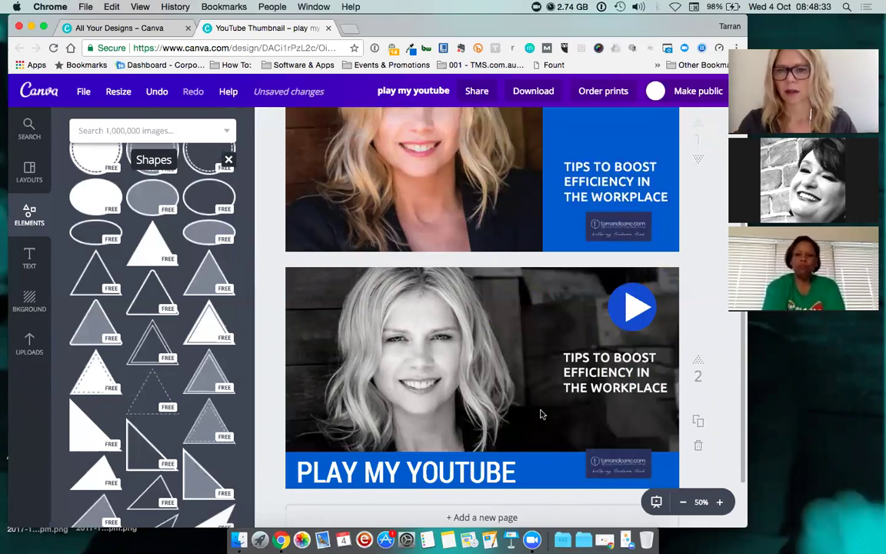
drag(628, 470, 642, 473)
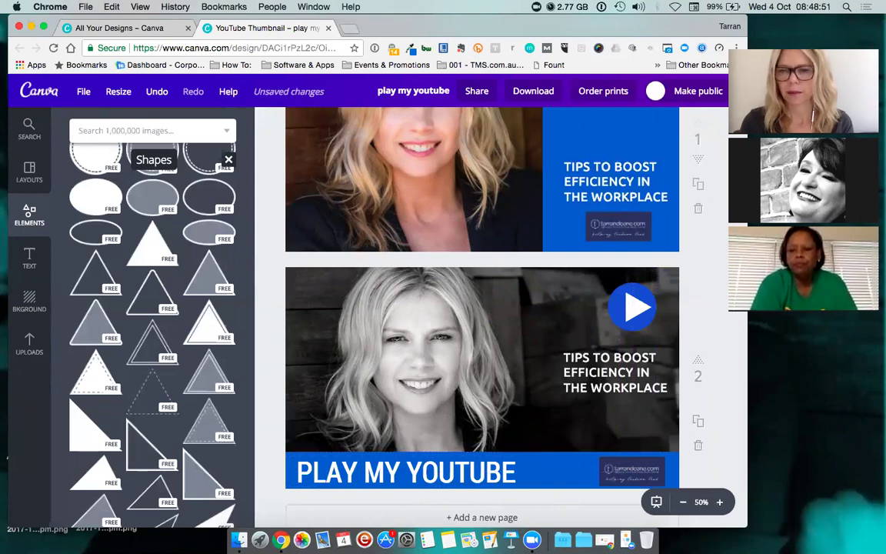
Step: Set the blue banner's transparency to 49
drag(805, 69, 805, 227)
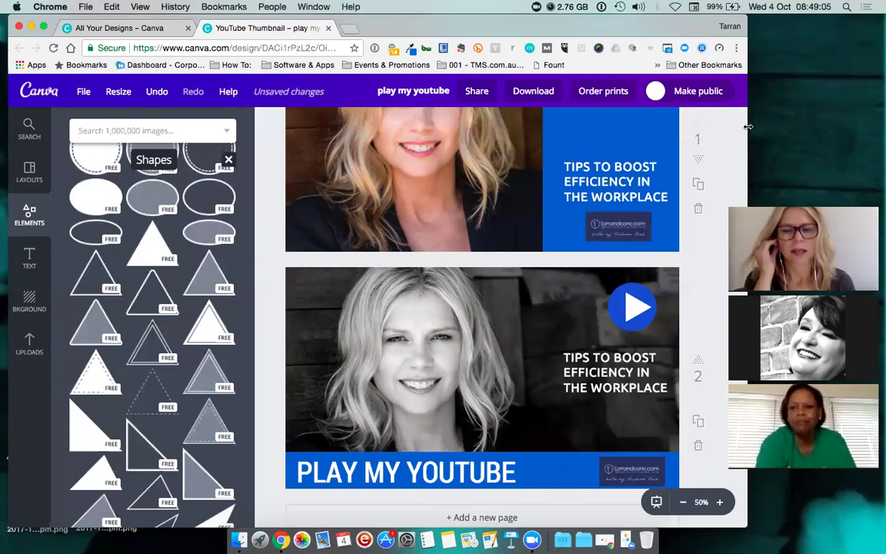
click(564, 469)
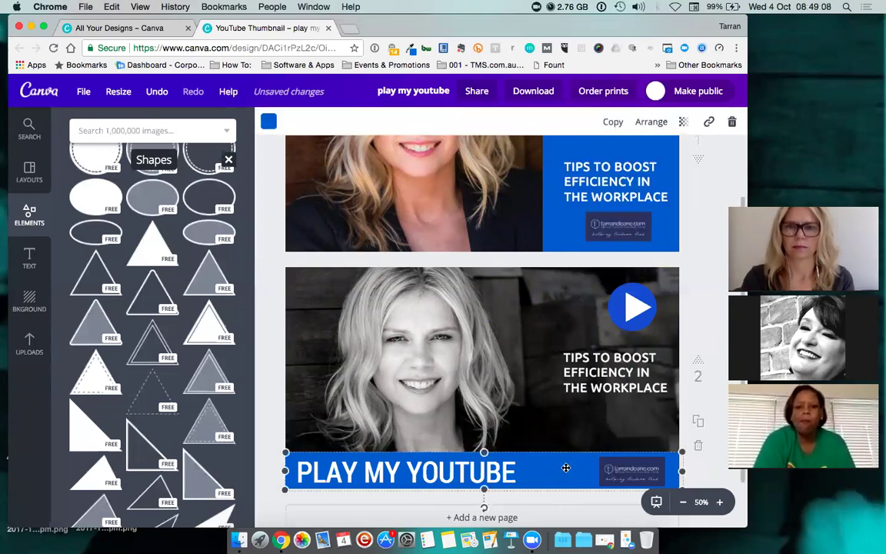
click(683, 122)
drag(654, 161, 619, 160)
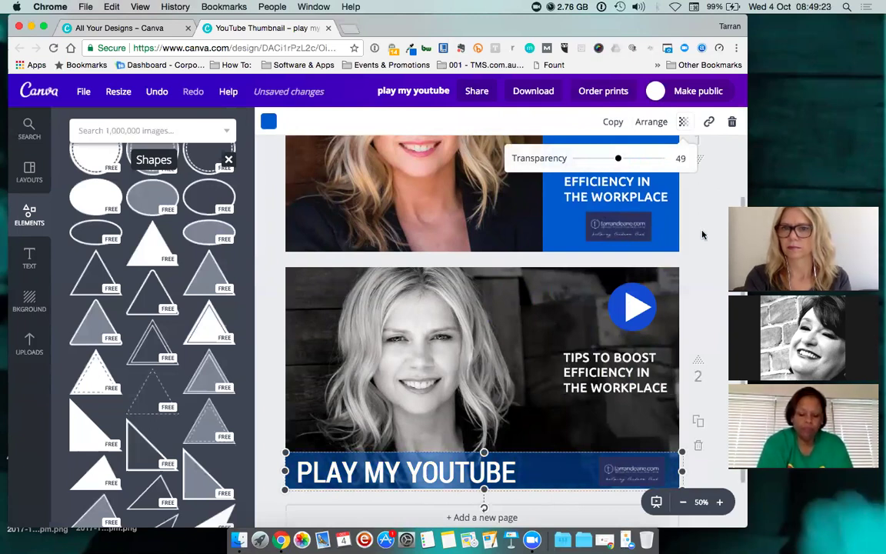
Step: Check the design's save status and compare the colour thumbnail with the black-and-white variation
scroll(550, 354, down, 2)
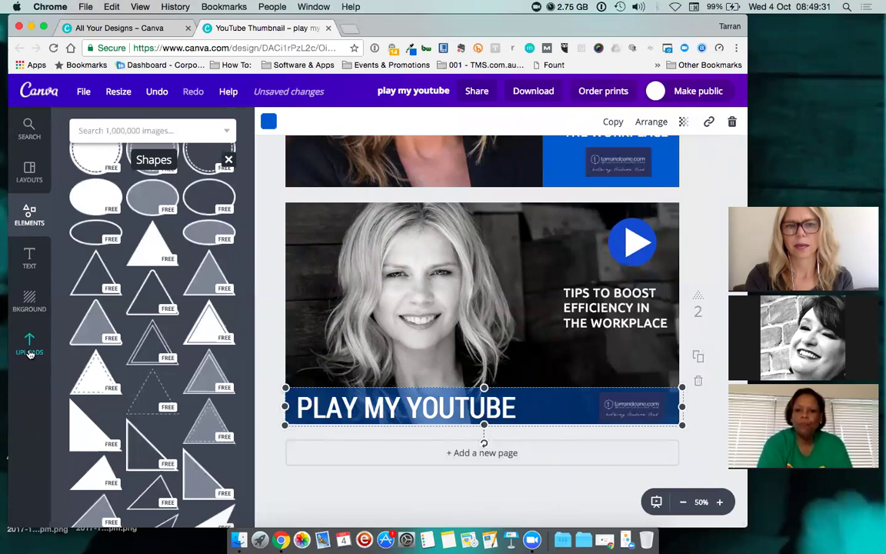
click(83, 92)
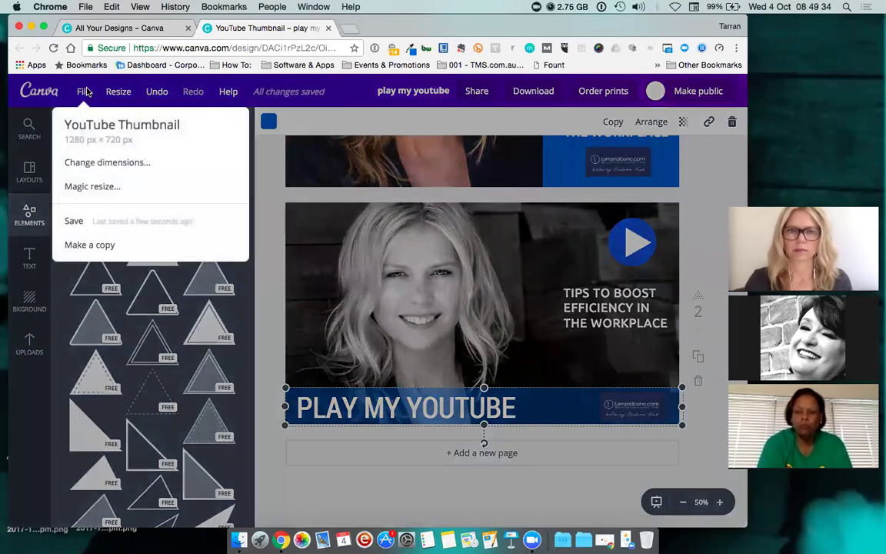
click(576, 495)
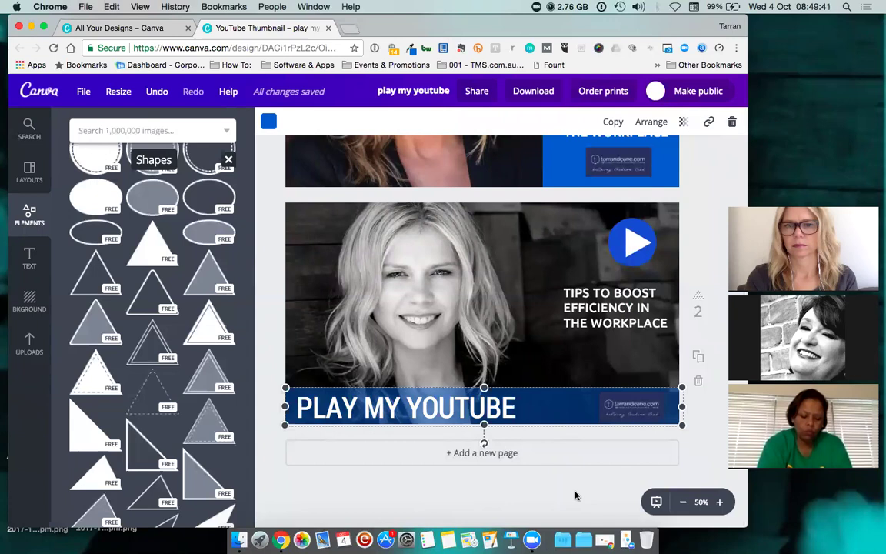
click(713, 188)
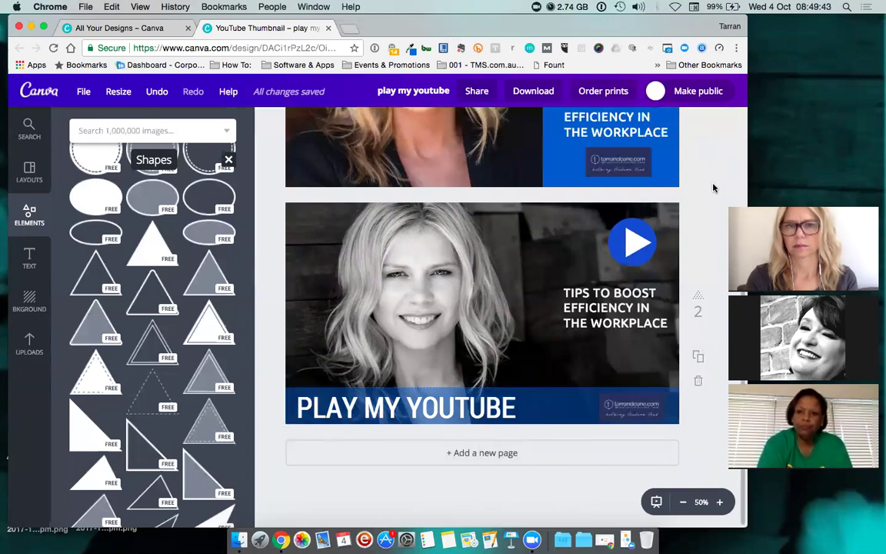
scroll(713, 188, up, 3)
scroll(714, 187, down, 1)
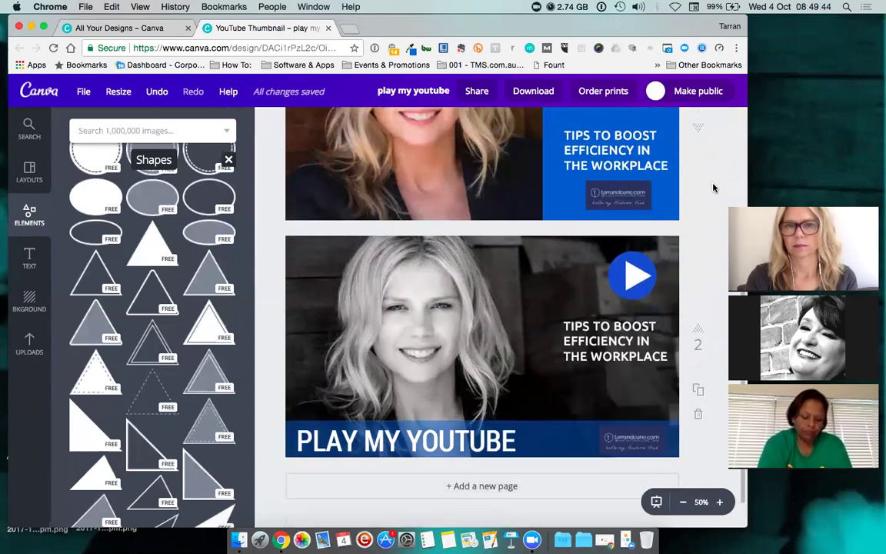
scroll(713, 188, down, 1)
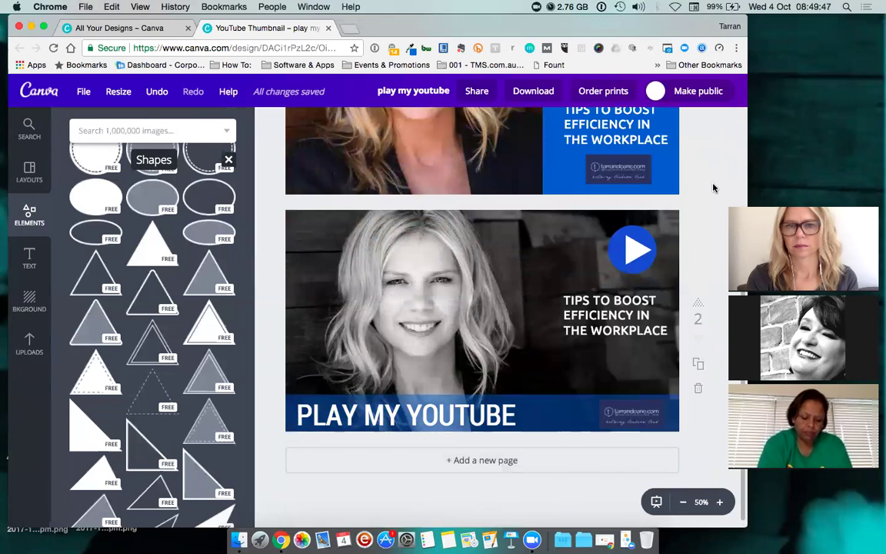
scroll(714, 188, up, 2)
scroll(713, 187, up, 2)
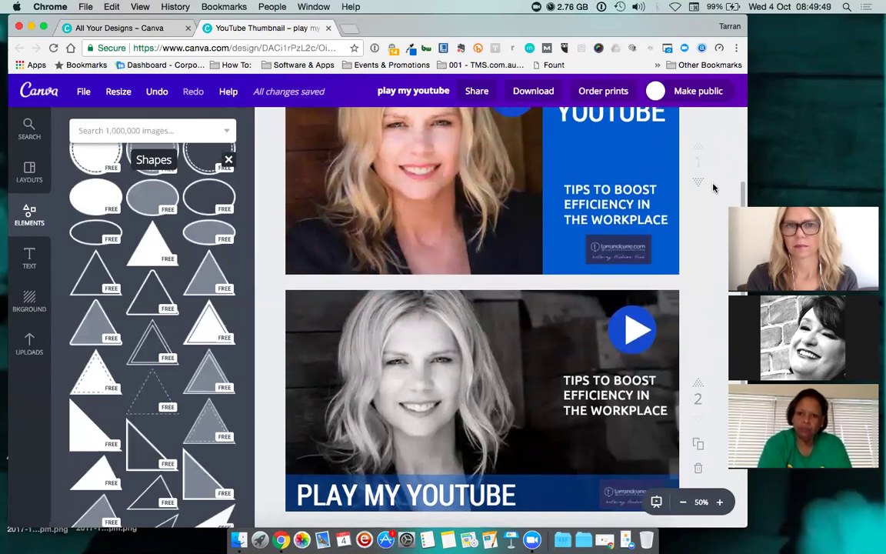
scroll(713, 187, up, 2)
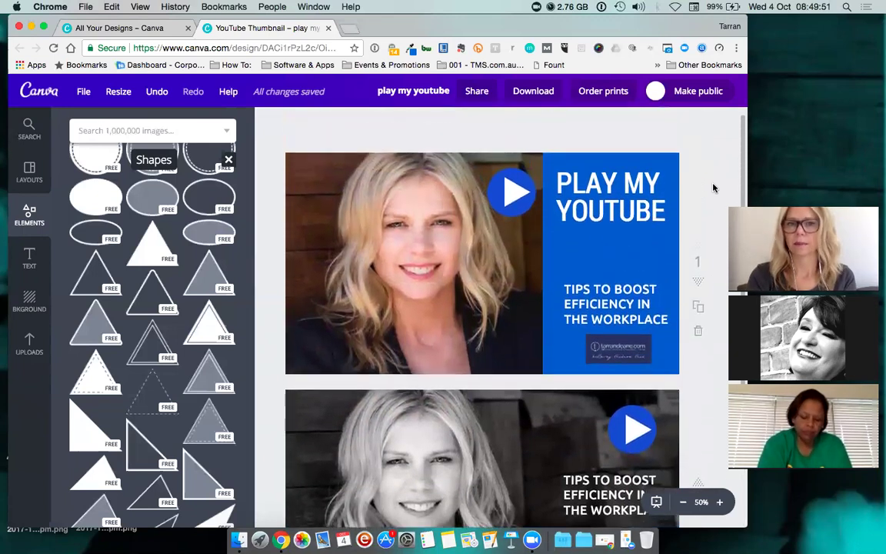
scroll(713, 188, down, 6)
scroll(713, 188, down, 1)
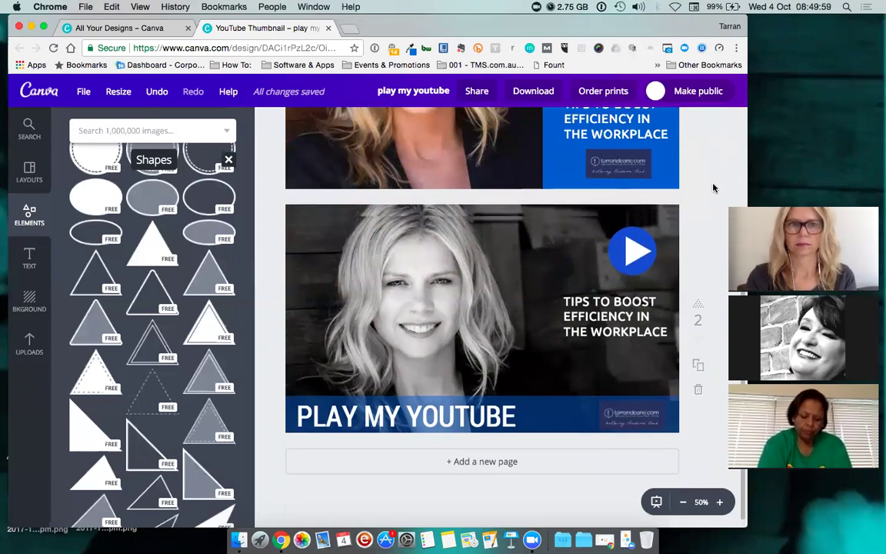
scroll(713, 188, up, 6)
Step: Browse the uploaded image folders, including the pictures in the Facebook folder
click(28, 218)
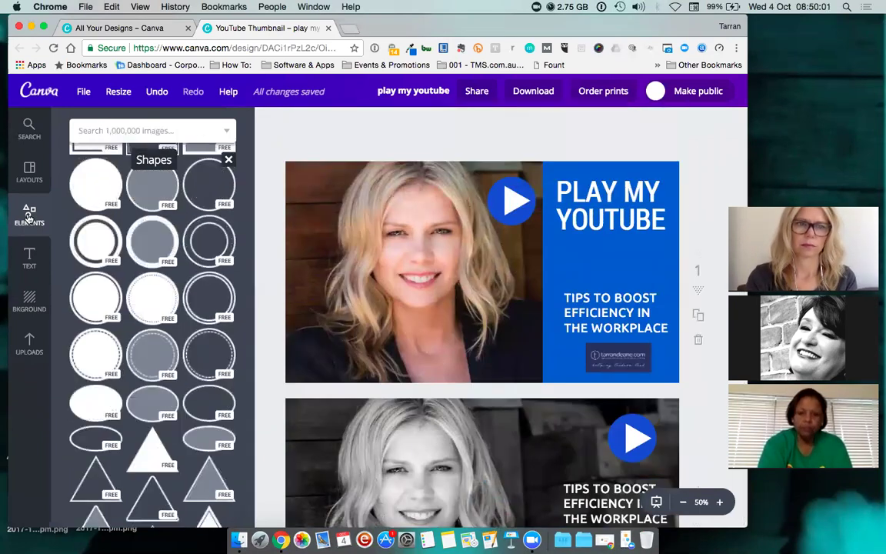
click(30, 340)
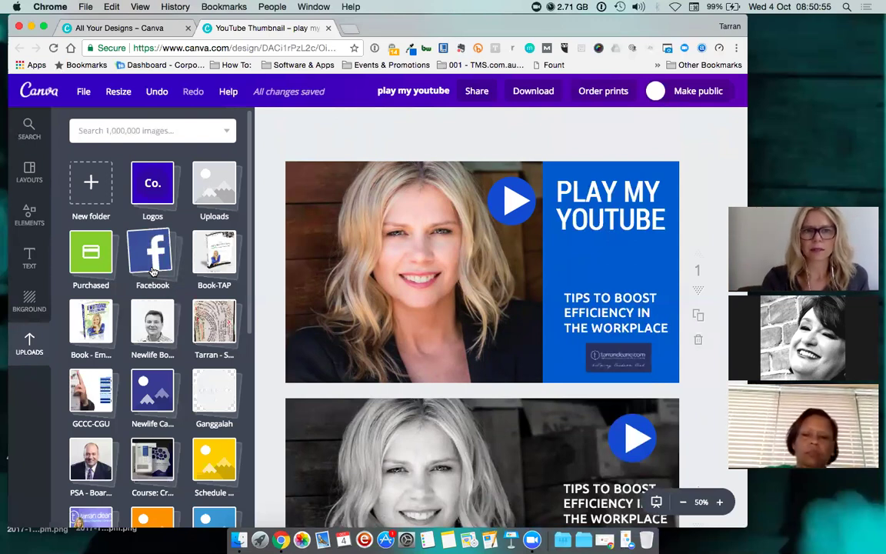
click(153, 270)
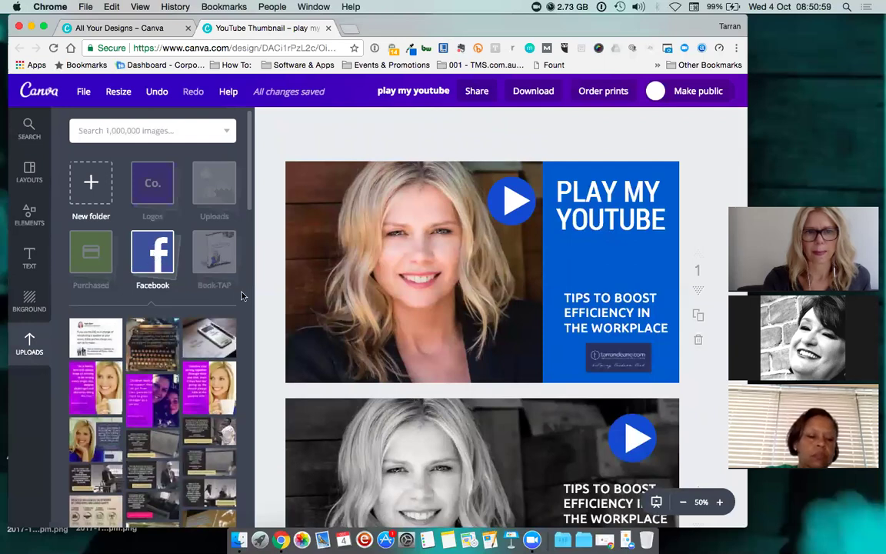
scroll(241, 295, down, 15)
scroll(241, 295, down, 5)
scroll(241, 296, down, 6)
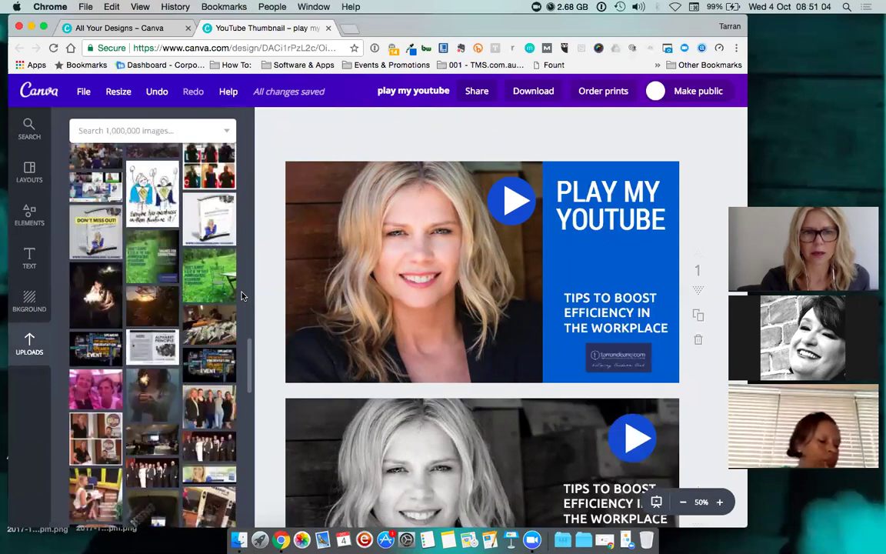
scroll(241, 296, up, 5)
scroll(240, 296, up, 6)
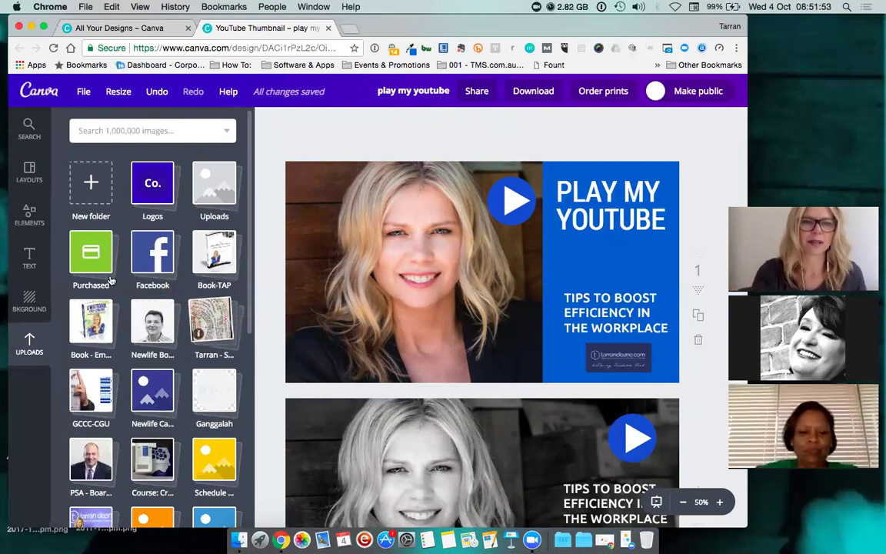
scroll(154, 292, down, 5)
scroll(142, 280, down, 3)
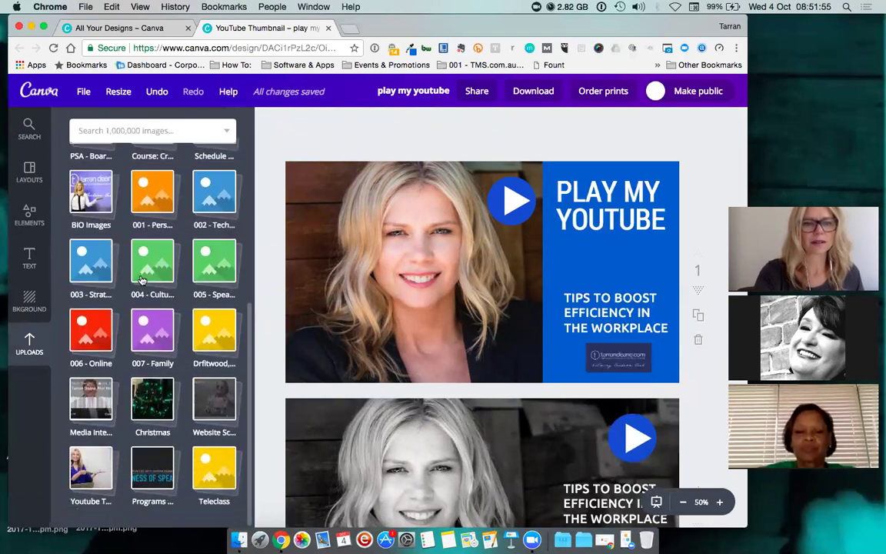
Step: Search the image library for "twister" and look through the pictures
click(152, 131)
text(twister)
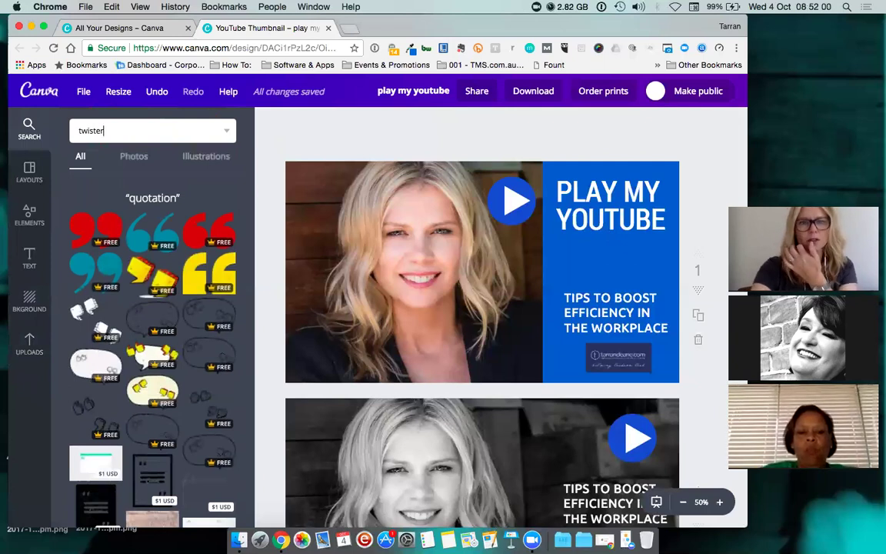
key(Return)
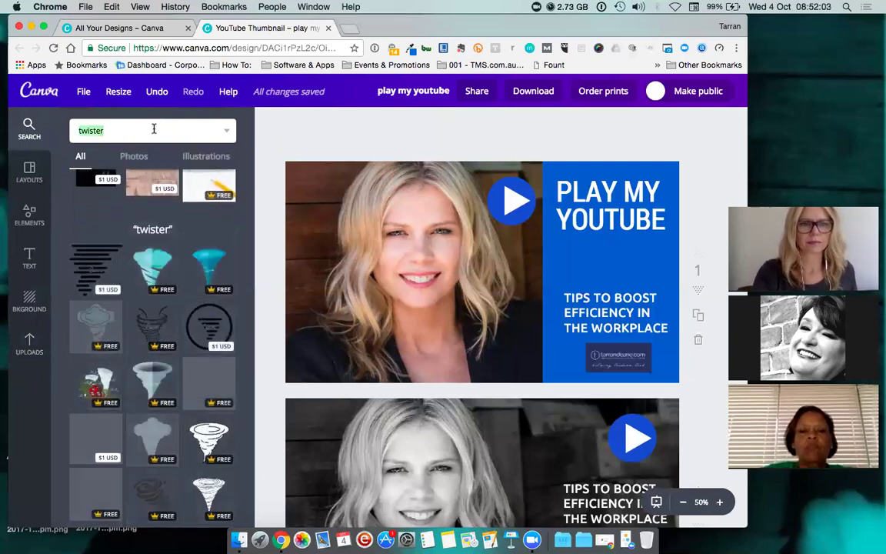
scroll(163, 413, down, 4)
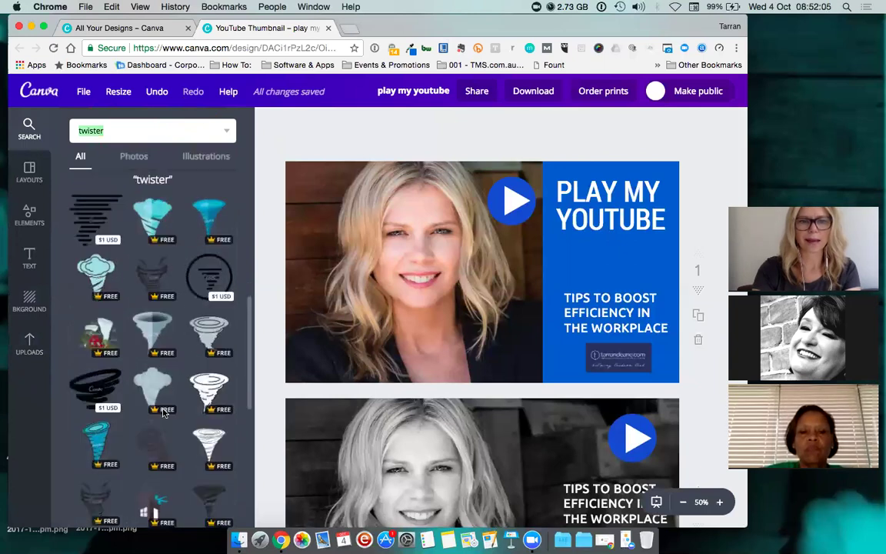
scroll(163, 413, up, 7)
Step: Refine the image library search to "twister people"
click(135, 125)
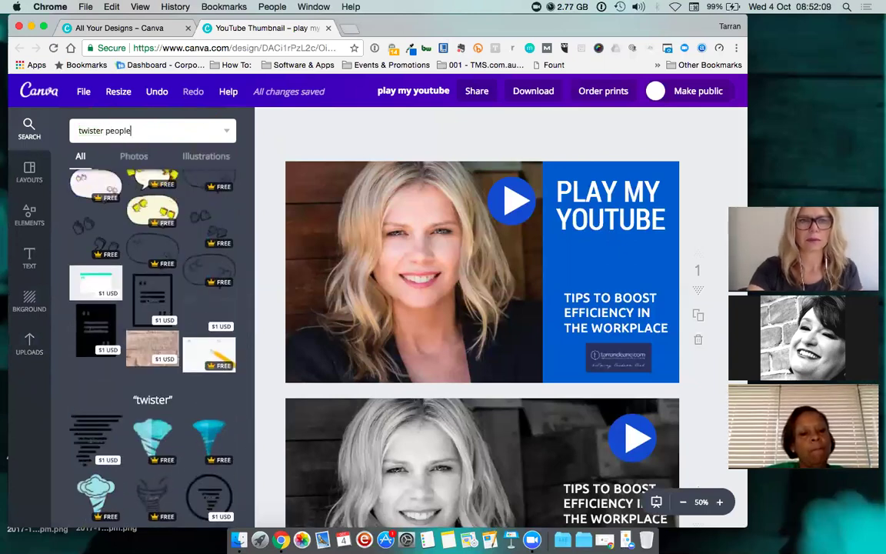
text(people)
key(Return)
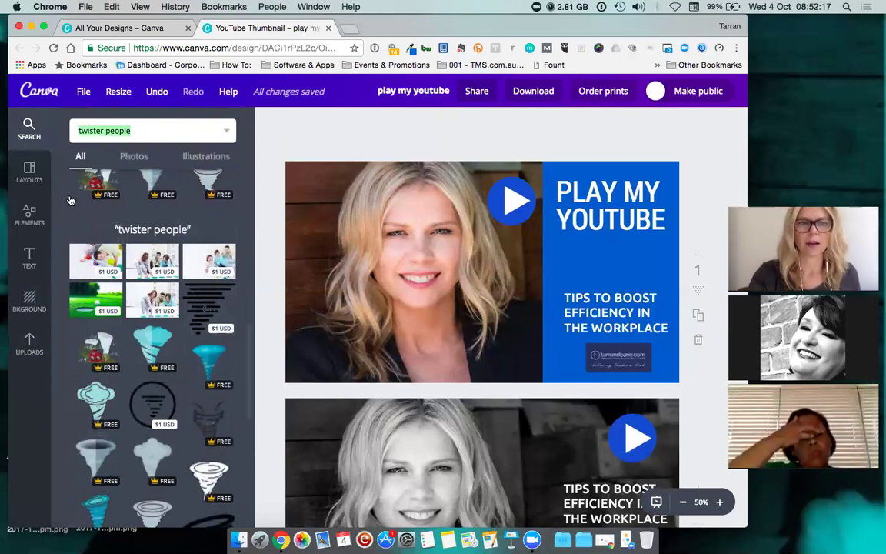
Step: Duplicate the black-and-white thumbnail as a third page and delete the portrait photo from the copy
scroll(566, 284, down, 3)
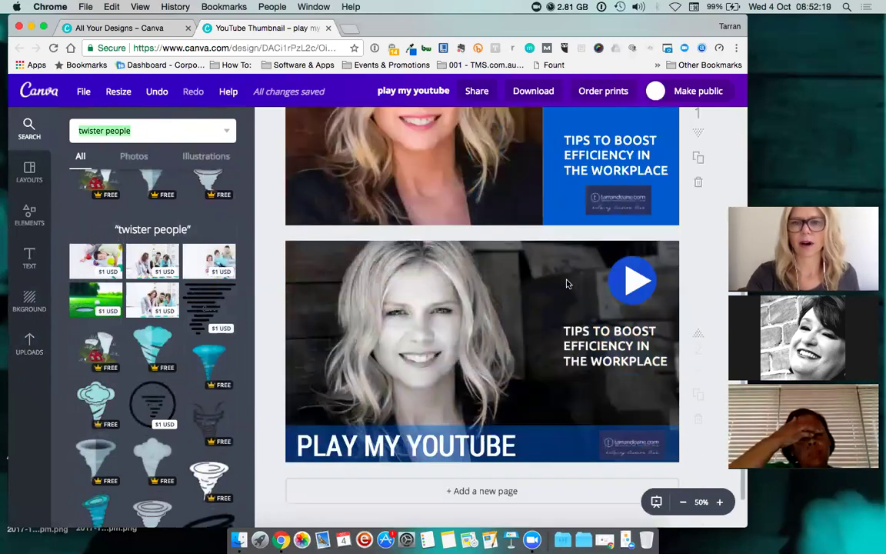
click(698, 356)
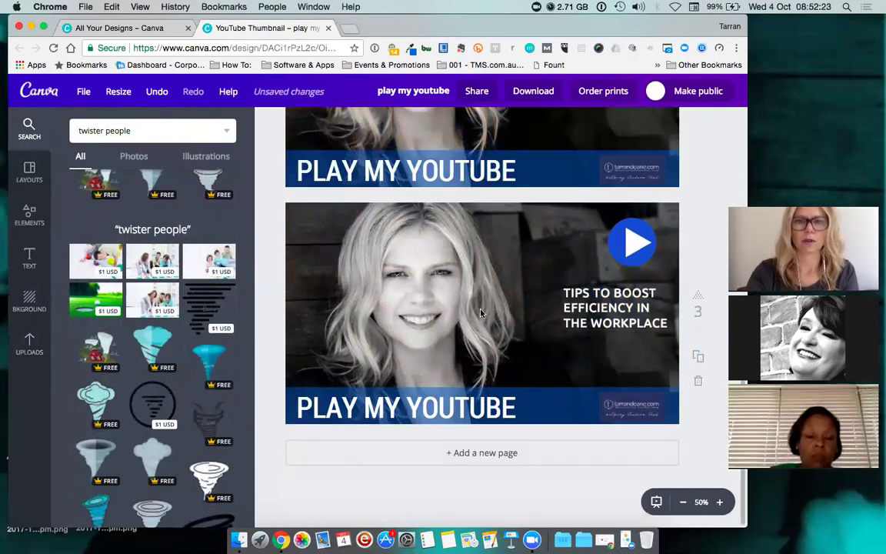
click(481, 312)
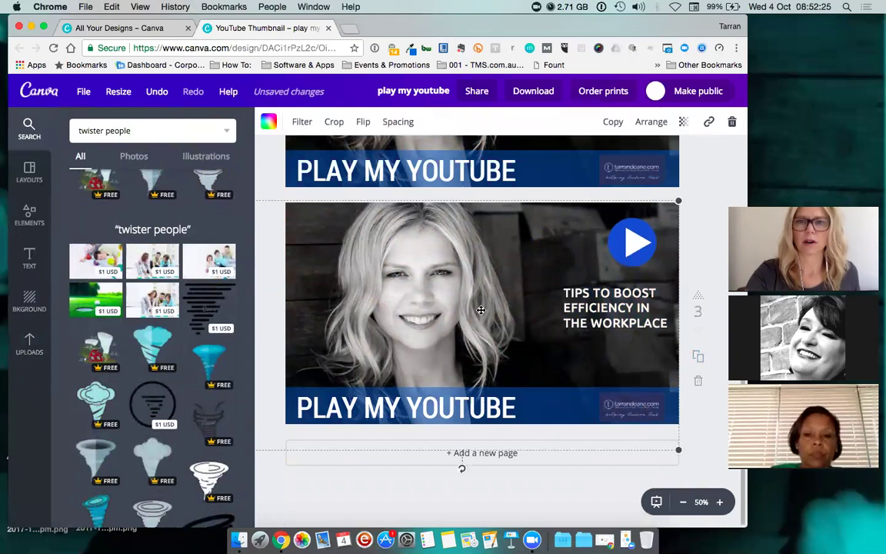
key(Delete)
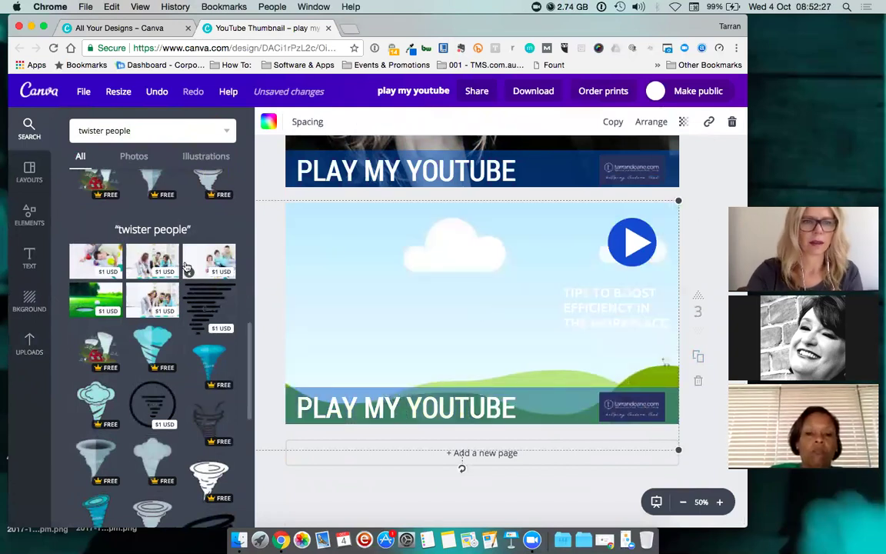
Step: Fill the third page's empty background with the photo of three people playing Twister, shifting it upward to show the mat
drag(156, 264, 454, 257)
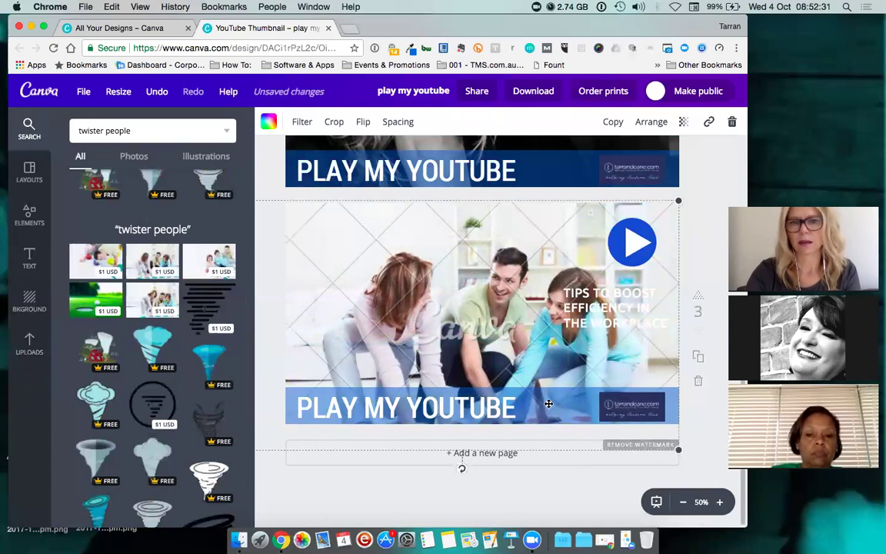
double_click(548, 364)
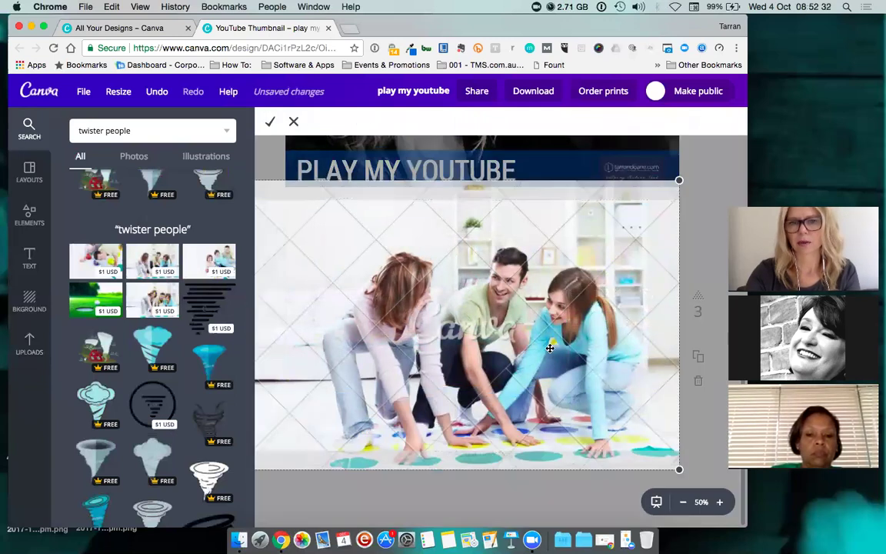
drag(548, 357, 546, 254)
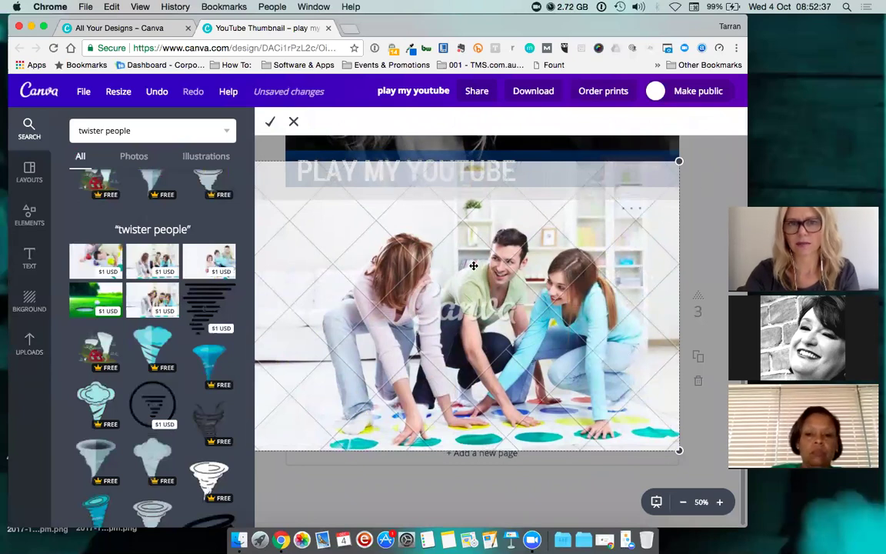
click(269, 124)
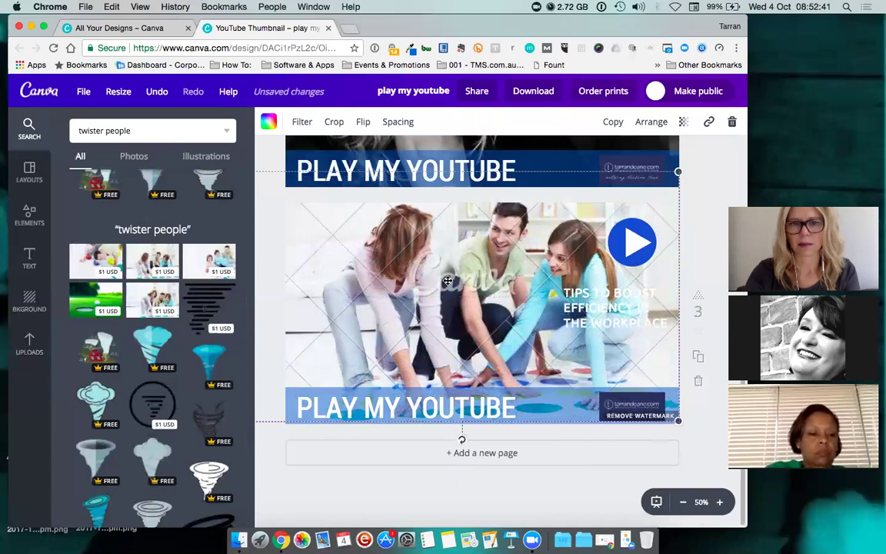
Step: Move the blue banner and the PLAY MY YOUTUBE title to the upper edge of the third page
click(567, 404)
drag(567, 404, 571, 212)
drag(495, 409, 534, 219)
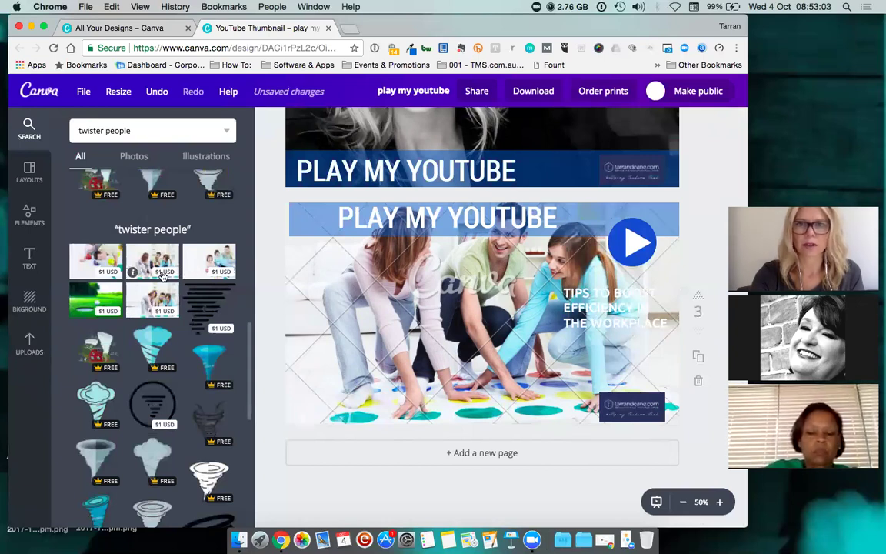
click(541, 90)
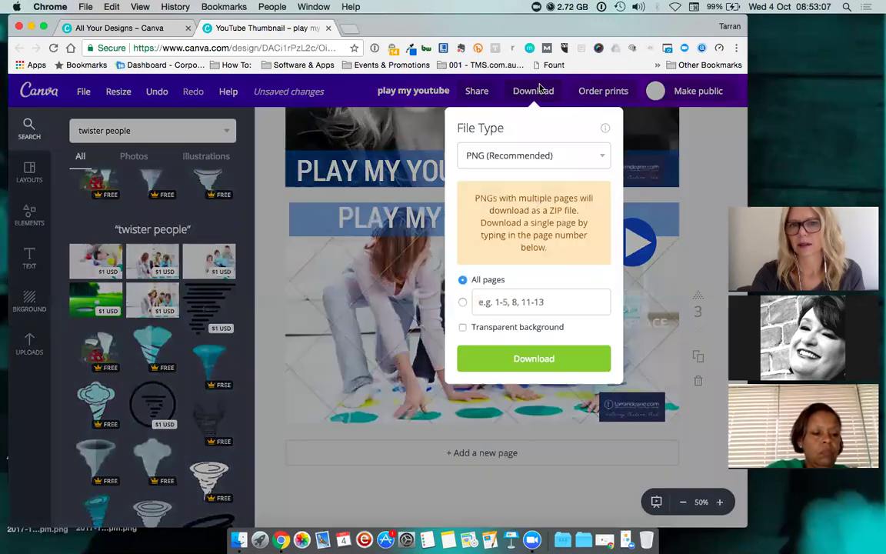
click(531, 306)
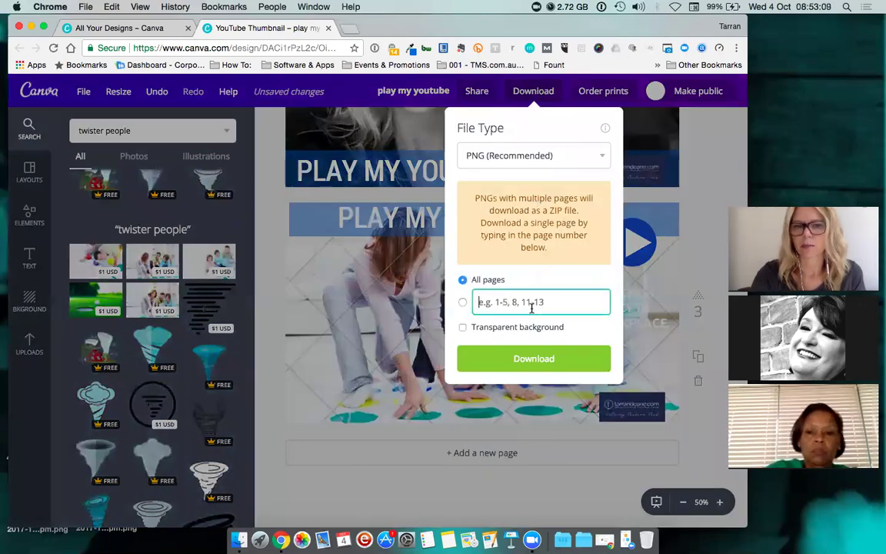
text(3)
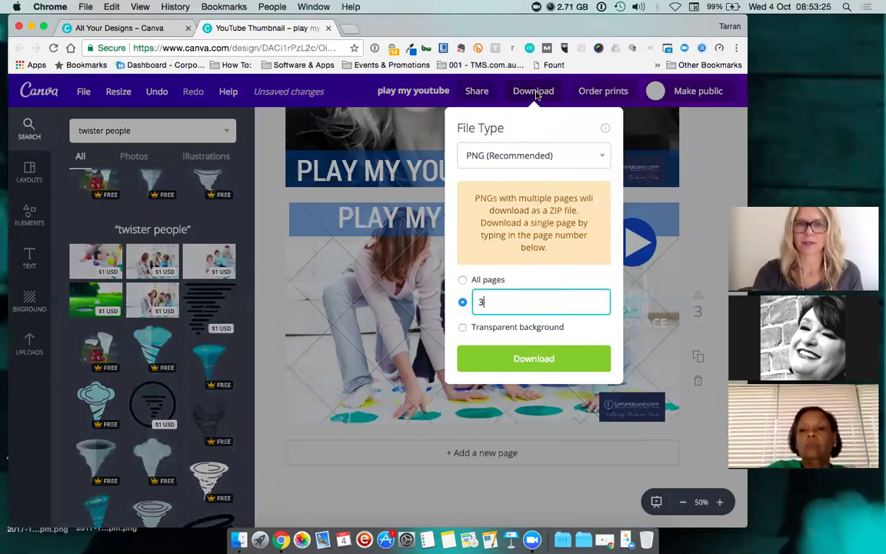
click(481, 82)
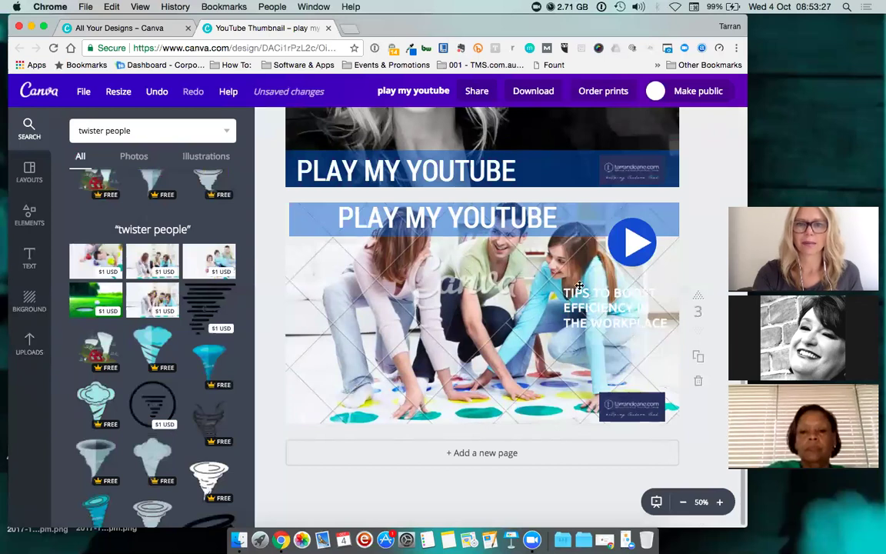
Step: Open the Programs folder among the uploaded images
click(29, 344)
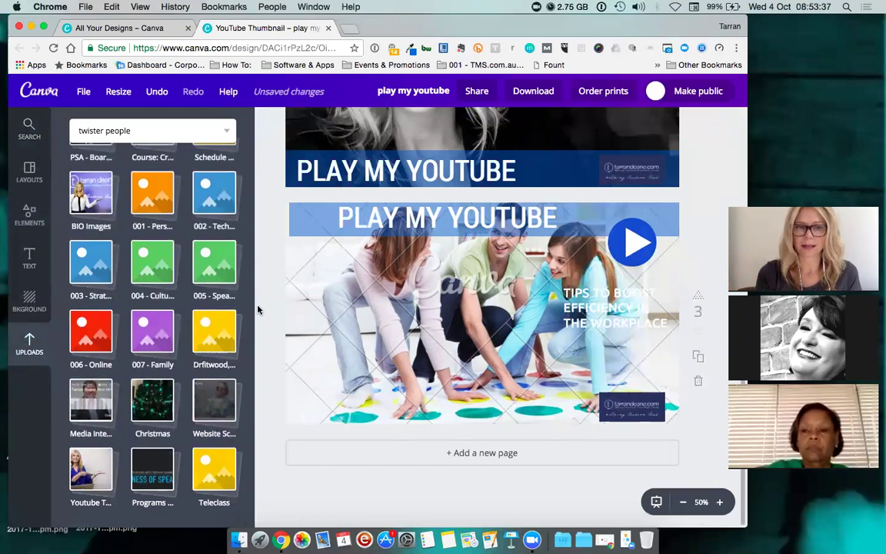
click(152, 479)
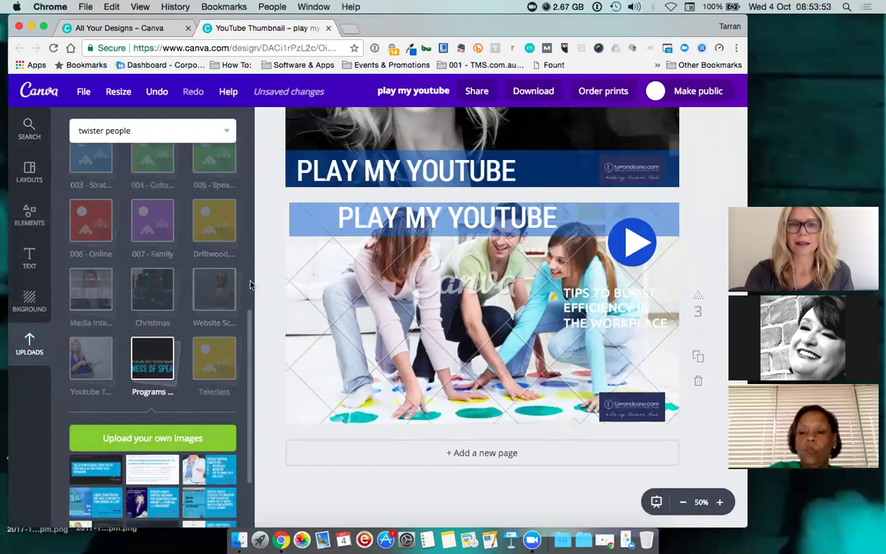
Step: Add the SERVE YOUR PEOPLE slide image from the Programs folder to the third page and delete the Twister background photo
scroll(250, 285, down, 3)
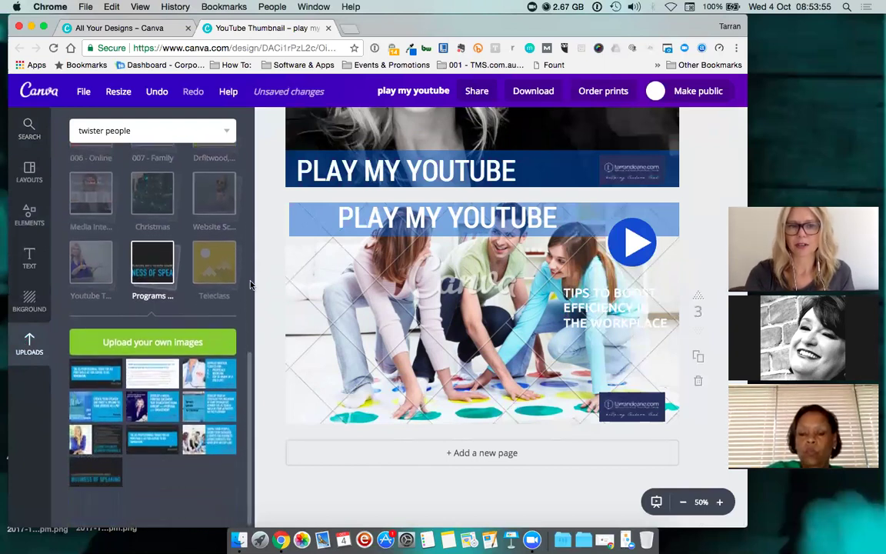
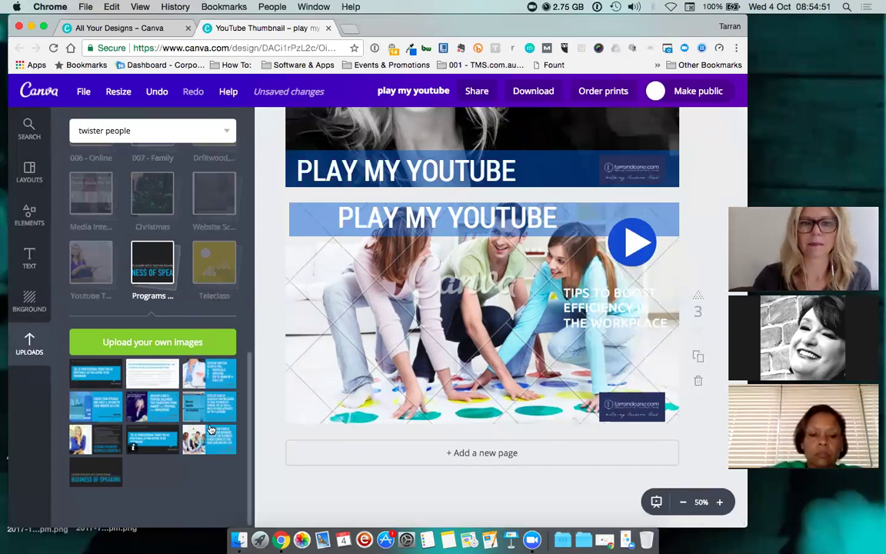
click(213, 444)
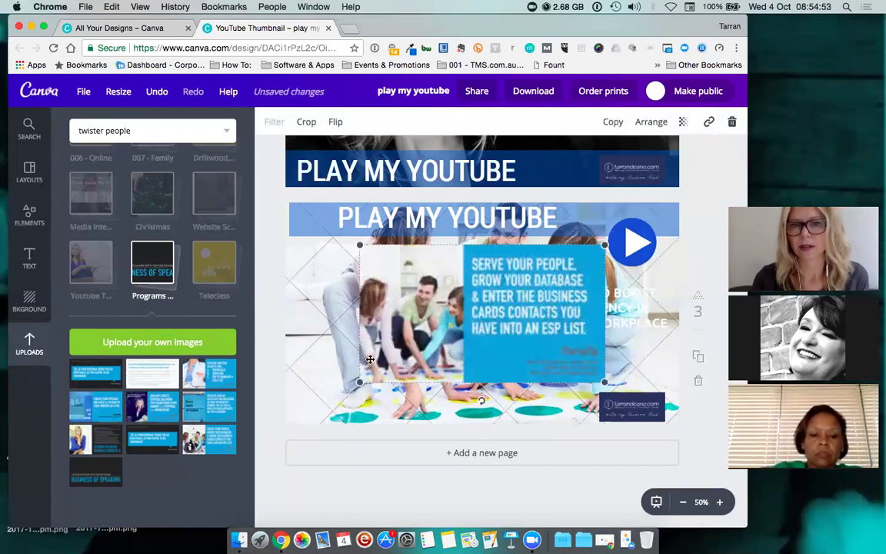
shift+click(331, 333)
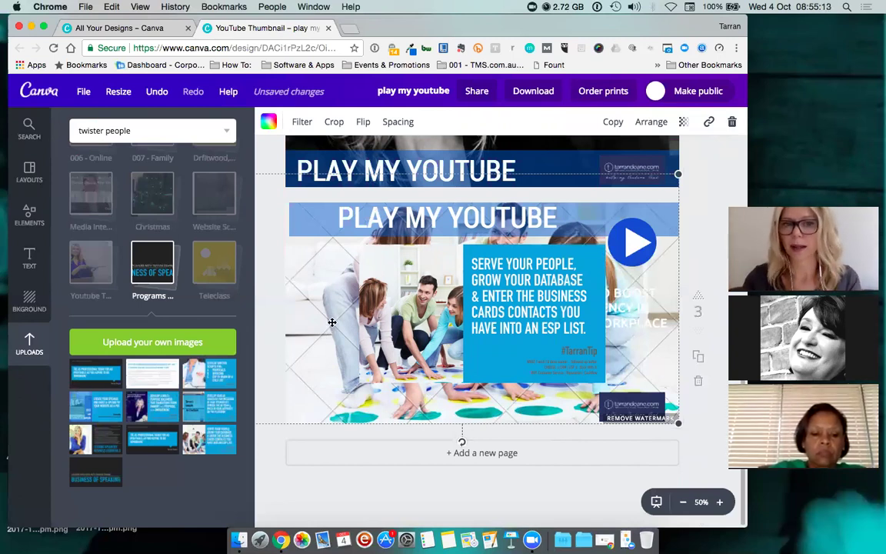
drag(331, 322, 331, 322)
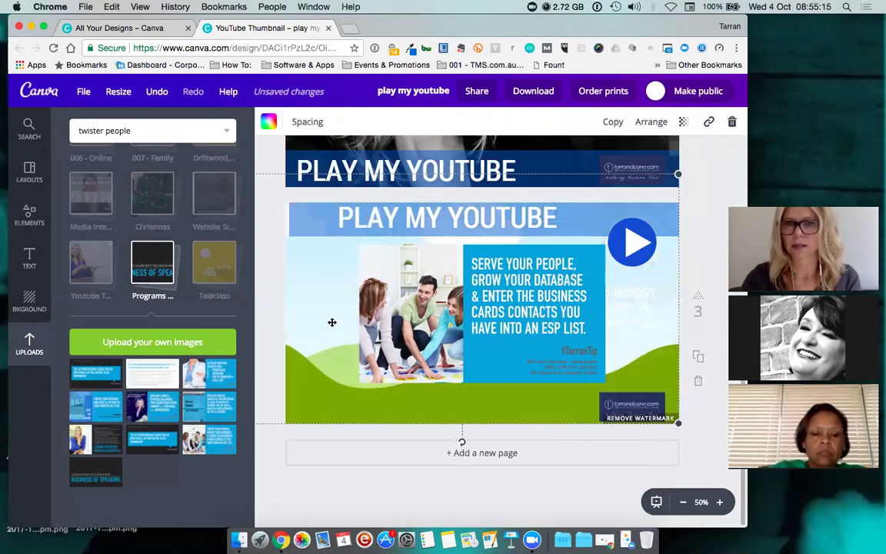
Step: Delete the TIPS TO BOOST EFFICIENCY IN THE WORKPLACE text and fill the third page's background with the SERVE YOUR PEOPLE image
click(404, 336)
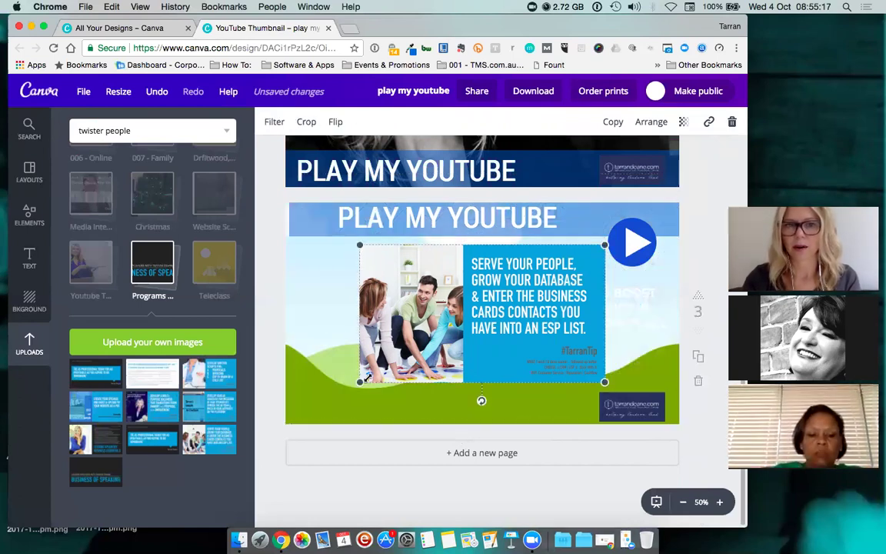
drag(358, 383, 290, 429)
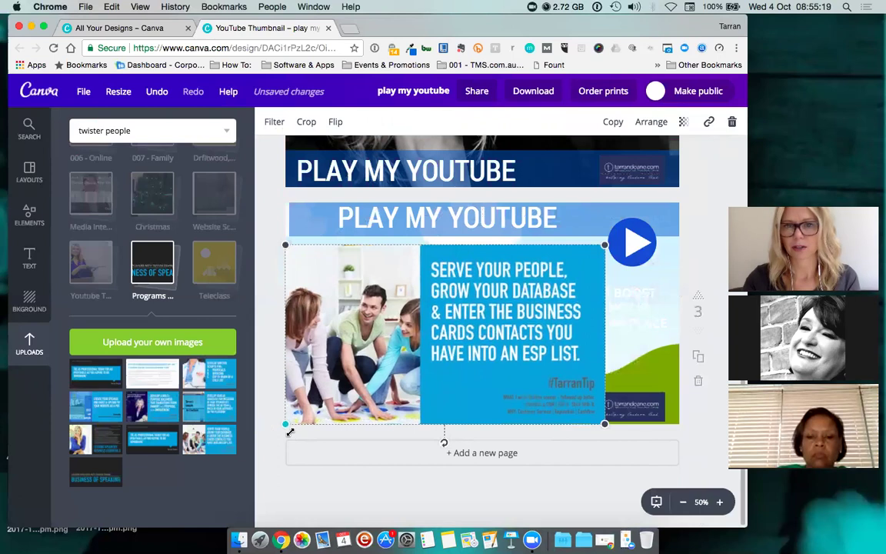
click(523, 341)
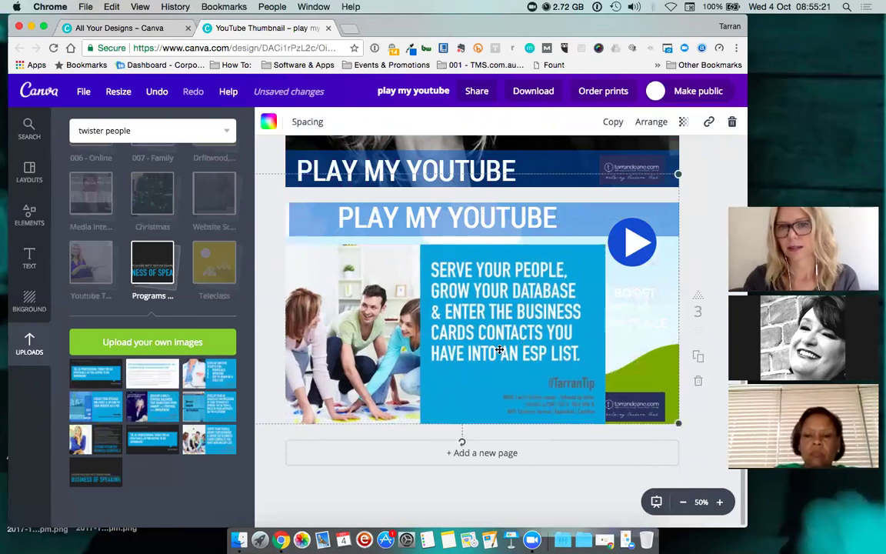
click(637, 307)
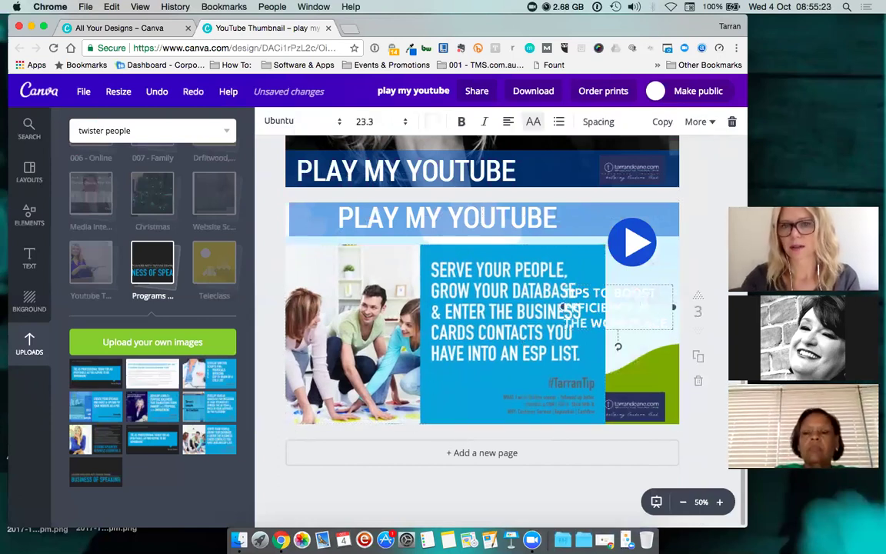
click(732, 125)
drag(594, 305, 663, 257)
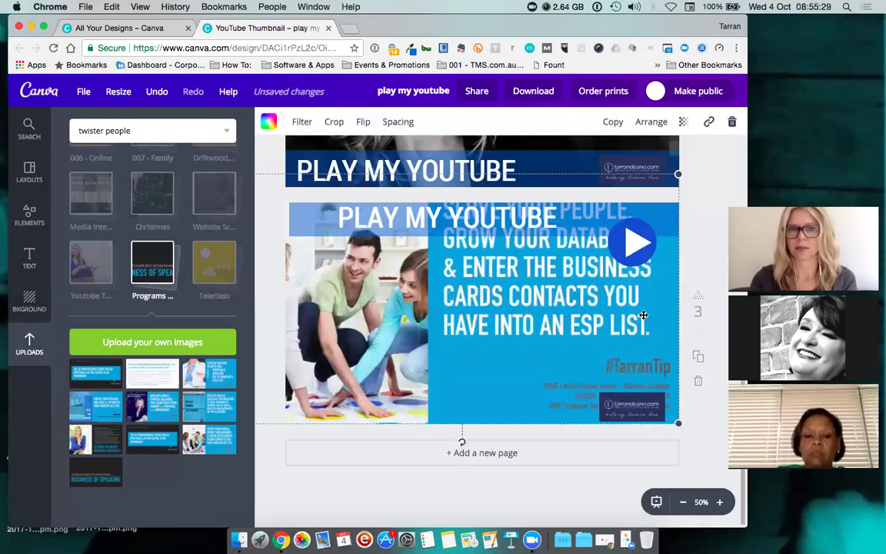
Step: Shrink the third page's background image to the page height and shift it sideways to show more of the people
double_click(511, 370)
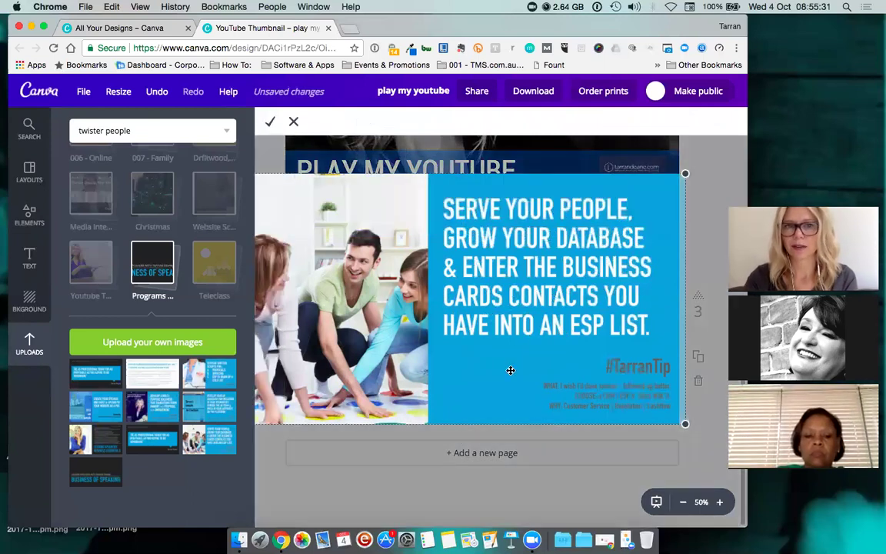
click(270, 123)
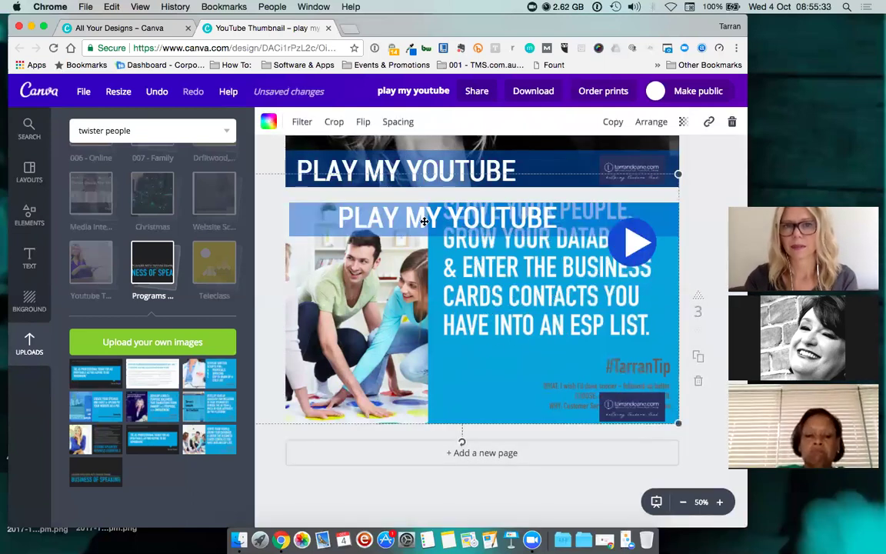
drag(679, 174, 663, 203)
drag(593, 283, 620, 282)
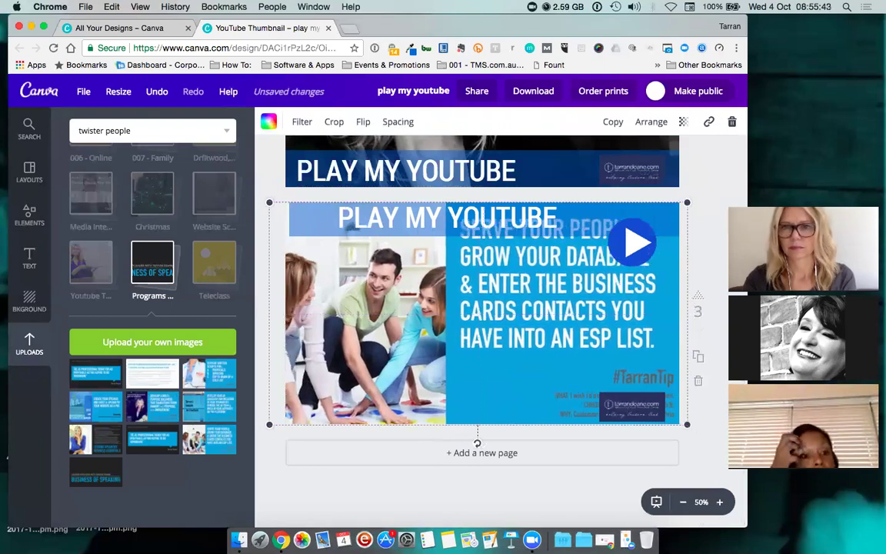
click(717, 178)
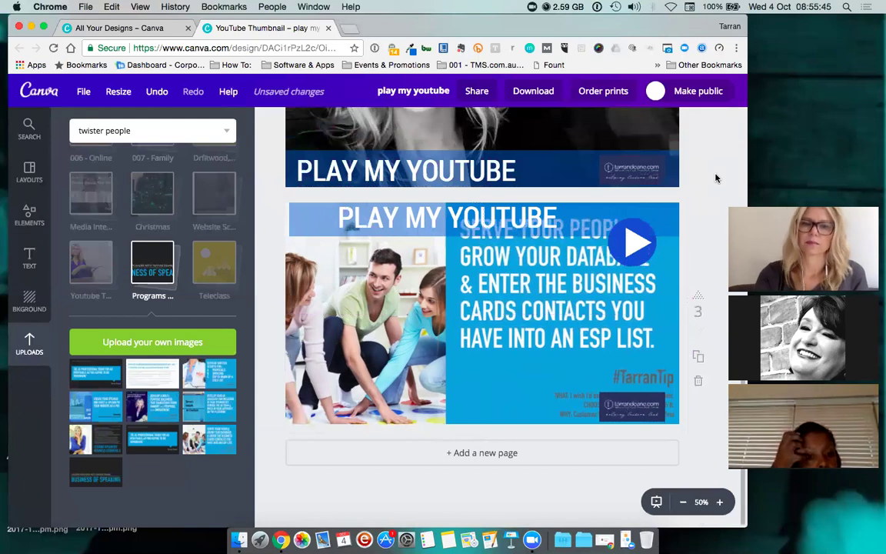
Step: Check the contents of the Leading Speakers Slides content folder on the desktop and close it
drag(448, 29, 544, 28)
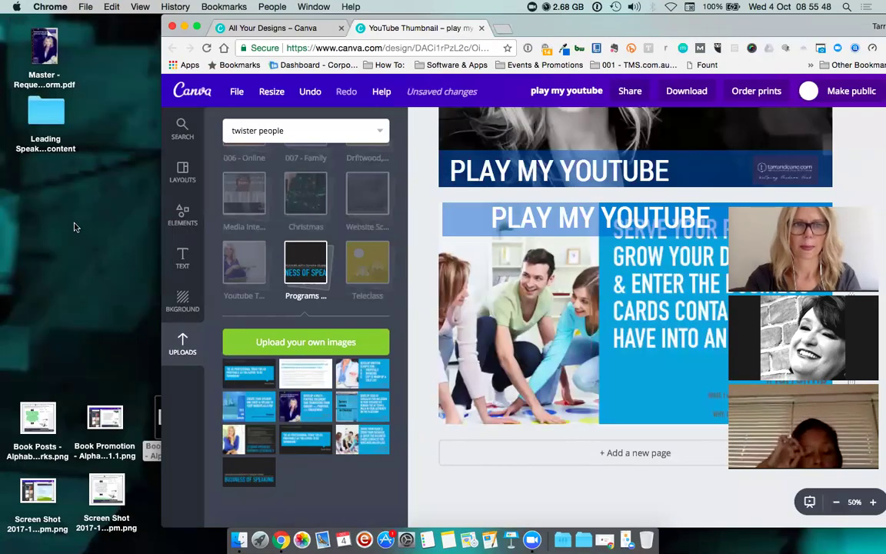
double_click(48, 119)
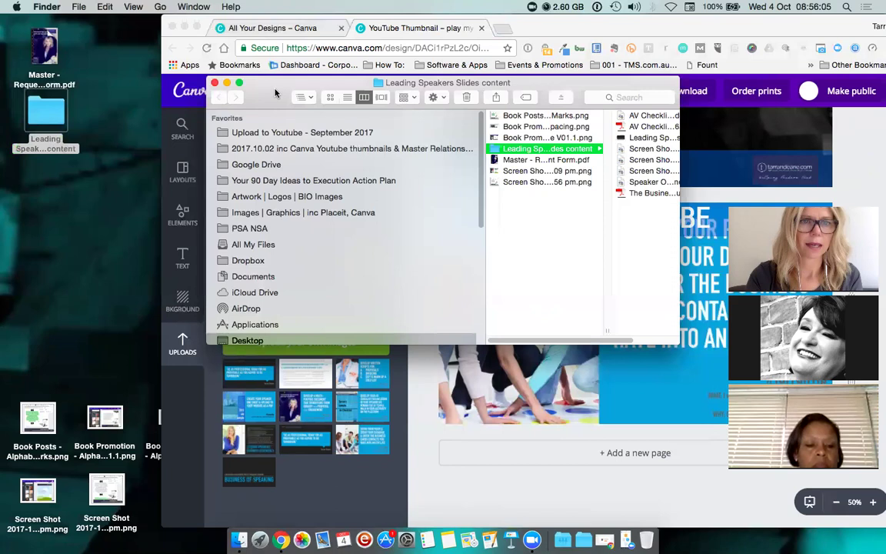
click(215, 83)
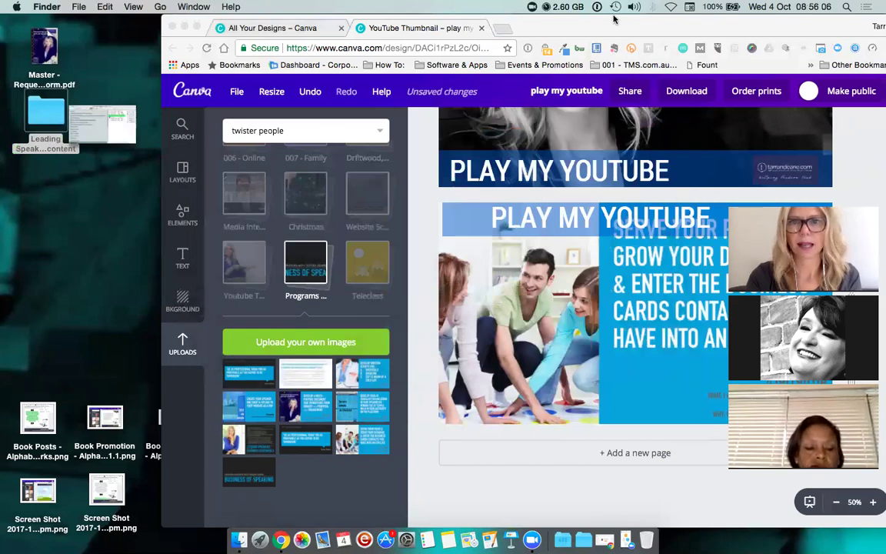
drag(564, 23, 364, 6)
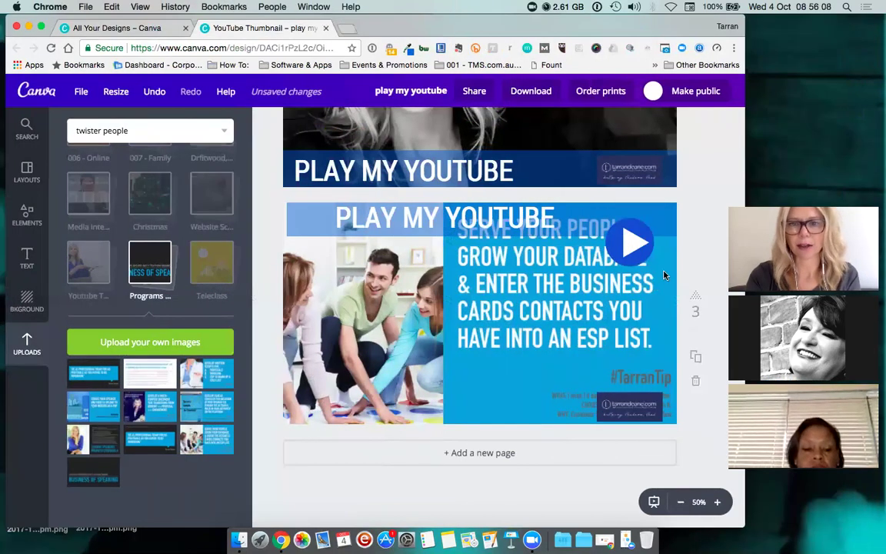
Step: Widen the browser window and open the Leading Speakers Business of Speaking presentation from the list of designs
drag(751, 523, 845, 527)
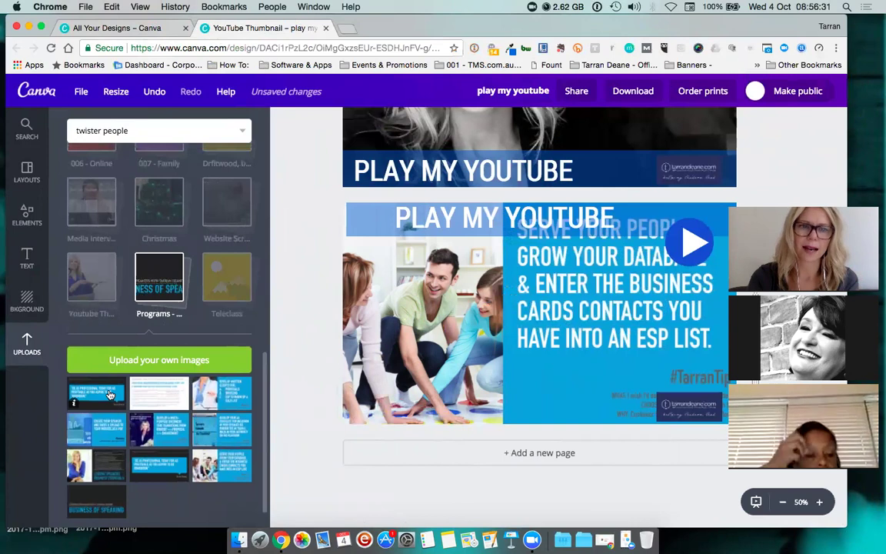
click(114, 31)
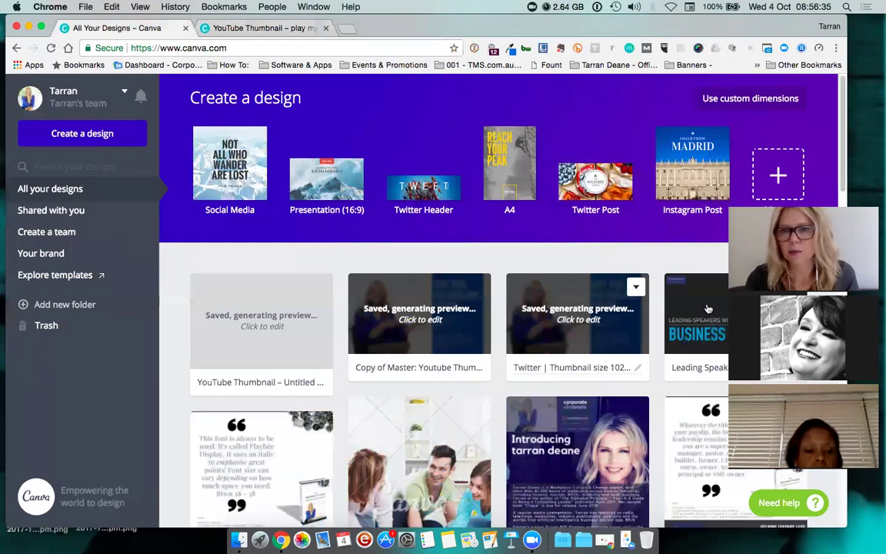
click(631, 293)
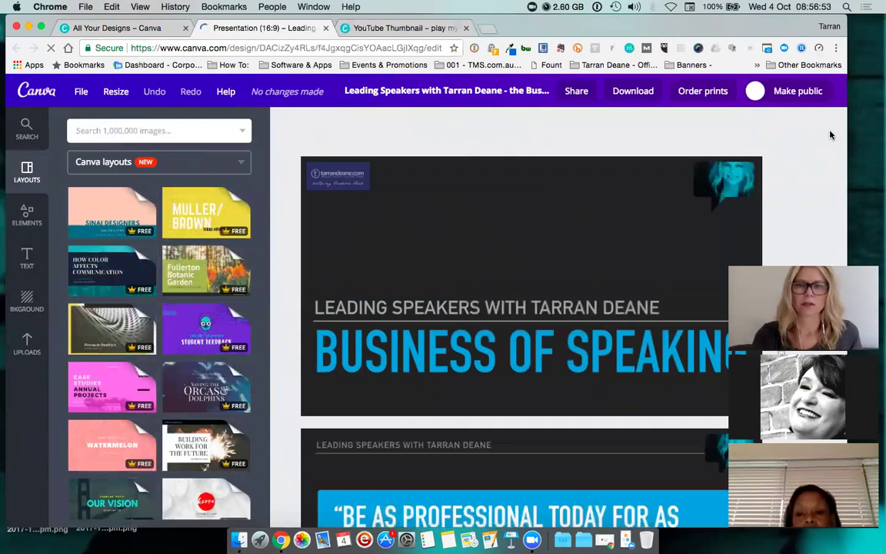
Step: Show the slide images stored in the Programs folder among the presentation's uploads
click(27, 344)
click(217, 401)
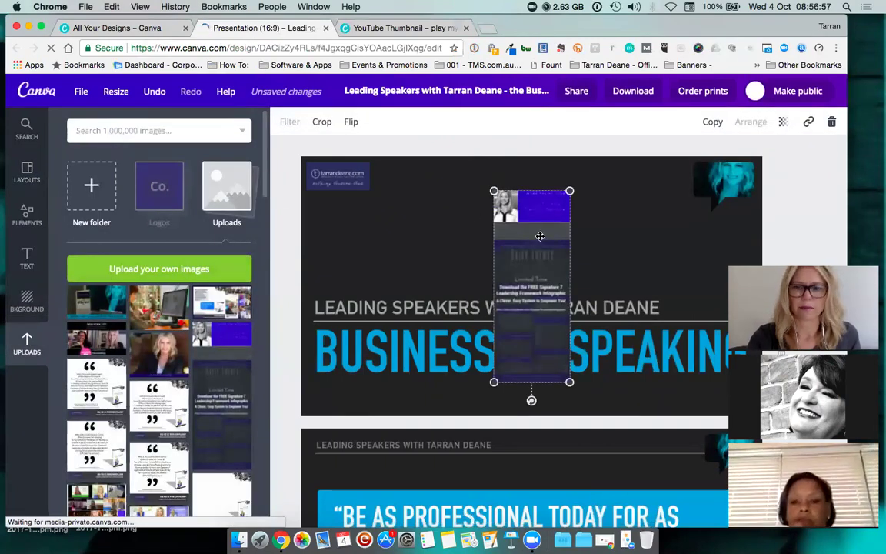
click(227, 189)
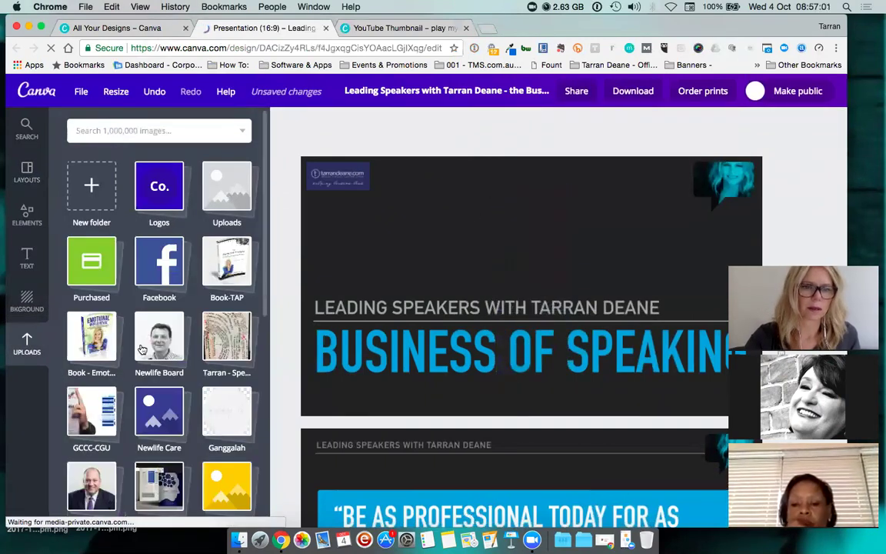
scroll(223, 319, down, 5)
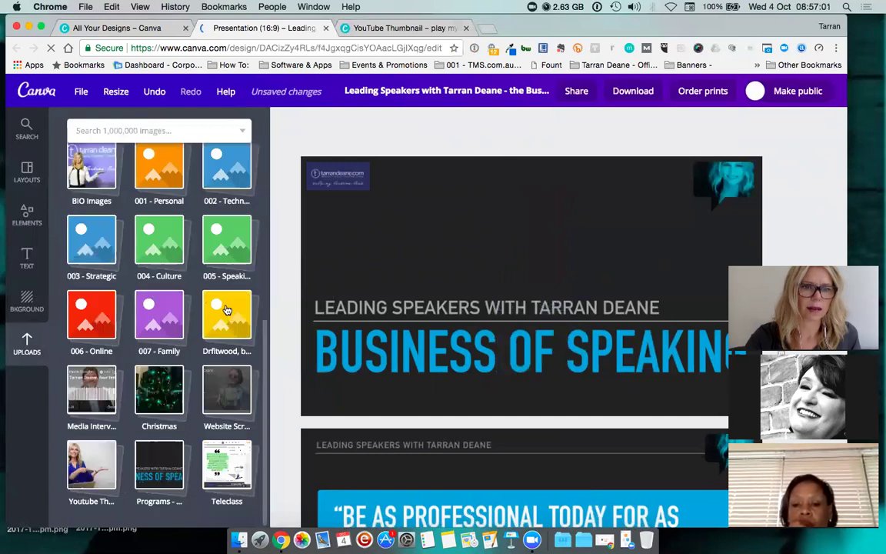
click(162, 463)
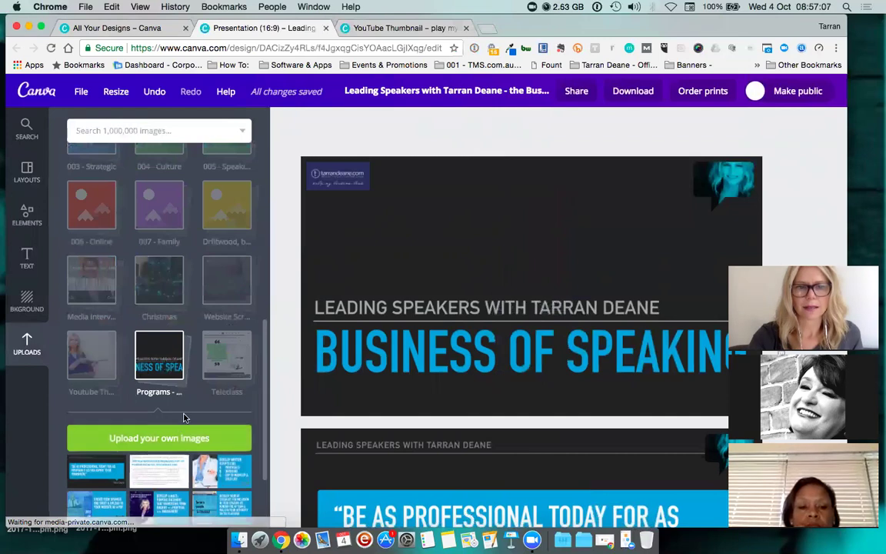
scroll(185, 418, down, 3)
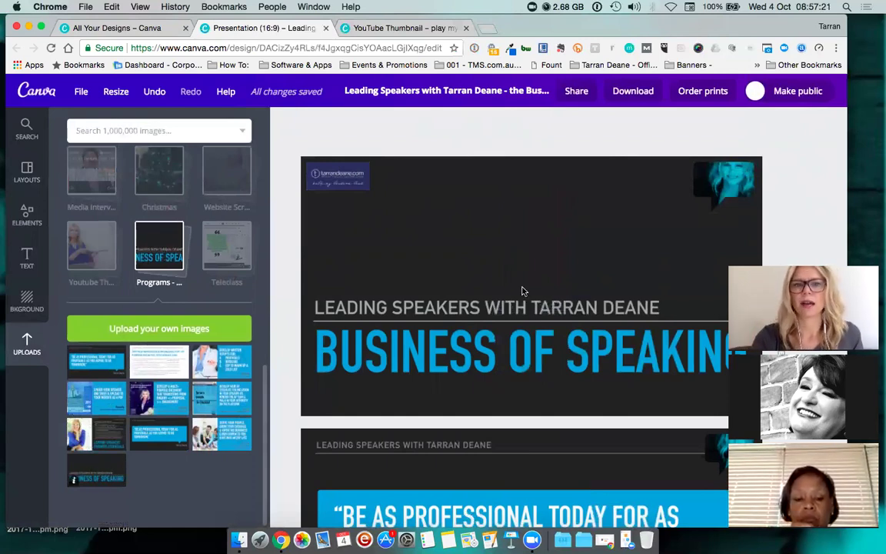
Step: Open the Frames collection among the presentation's design elements
click(561, 255)
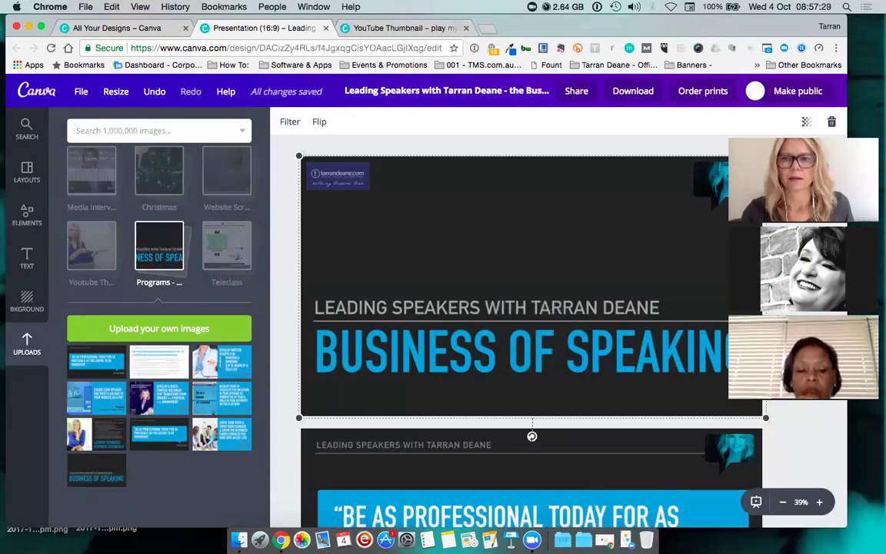
click(782, 503)
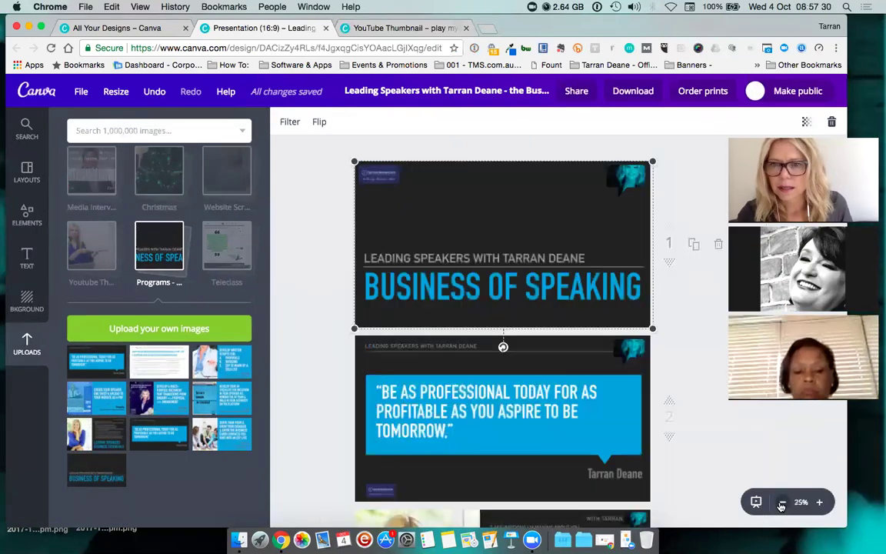
click(693, 351)
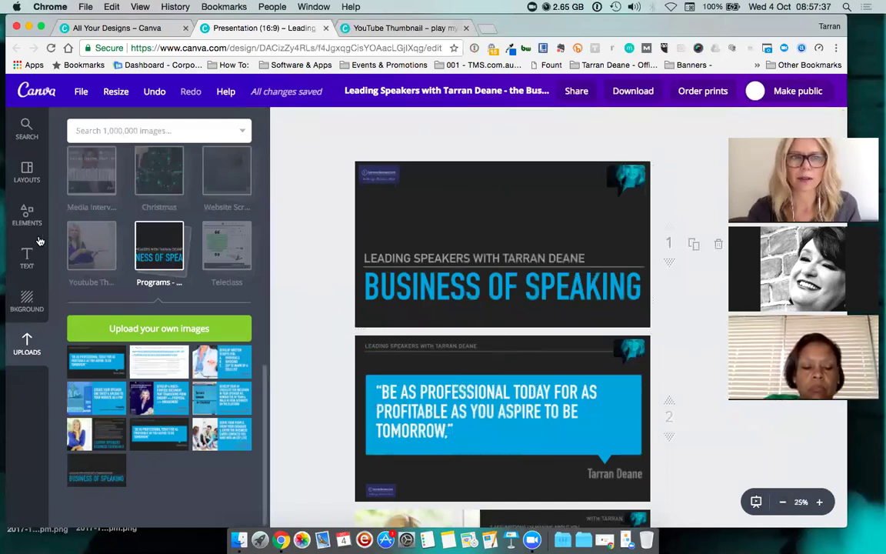
click(26, 173)
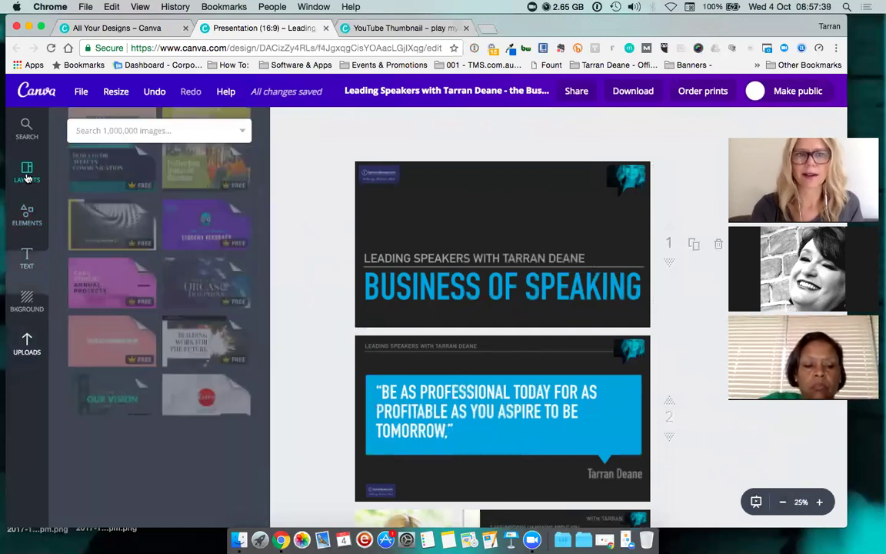
click(26, 220)
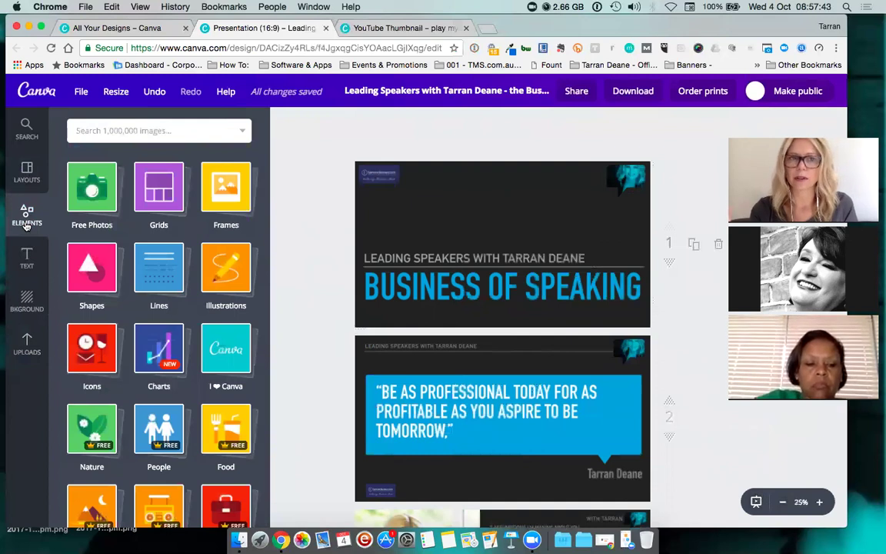
click(228, 198)
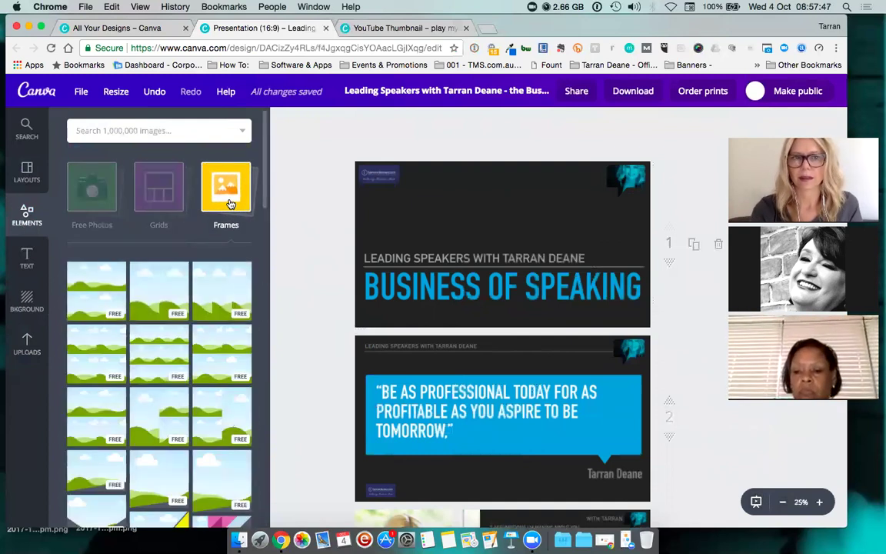
Step: Search the image library for "speaking bubble", browse the results and return to the Frames collection
click(171, 131)
text(spea)
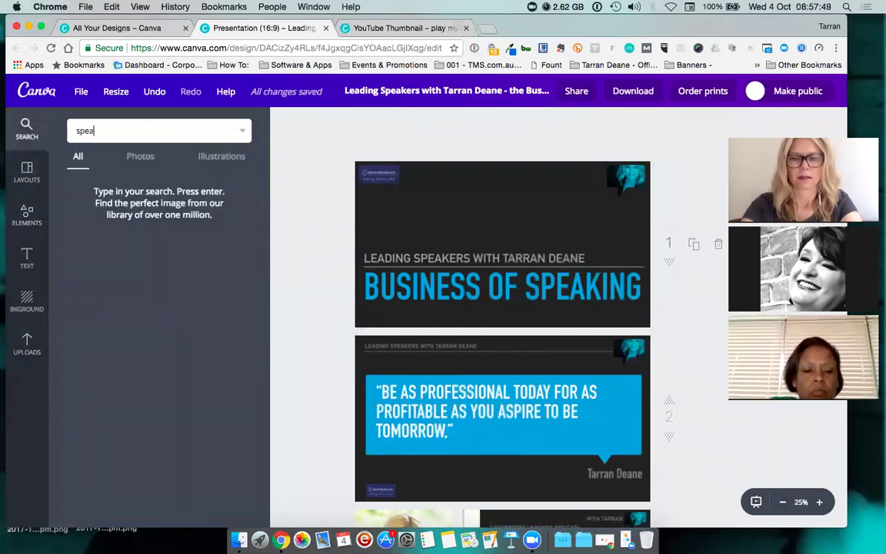
text(king bubble)
key(Return)
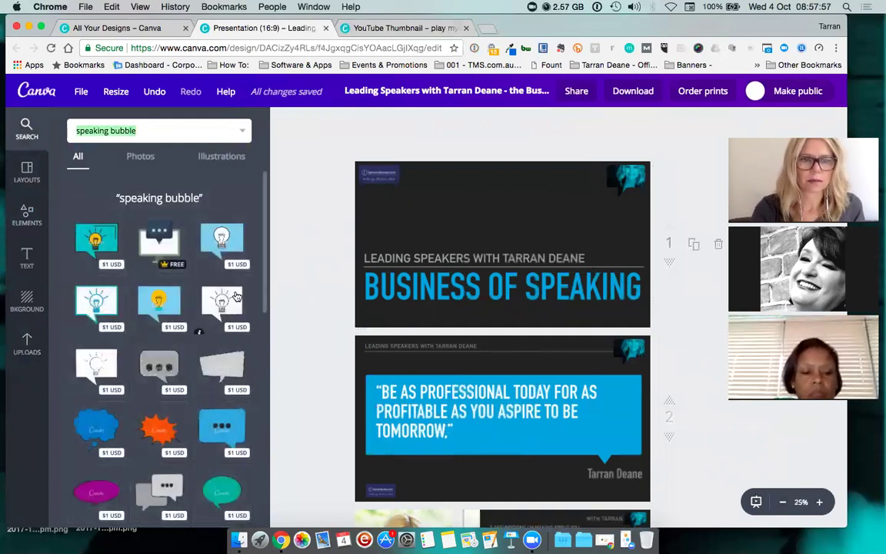
scroll(236, 298, down, 5)
click(28, 215)
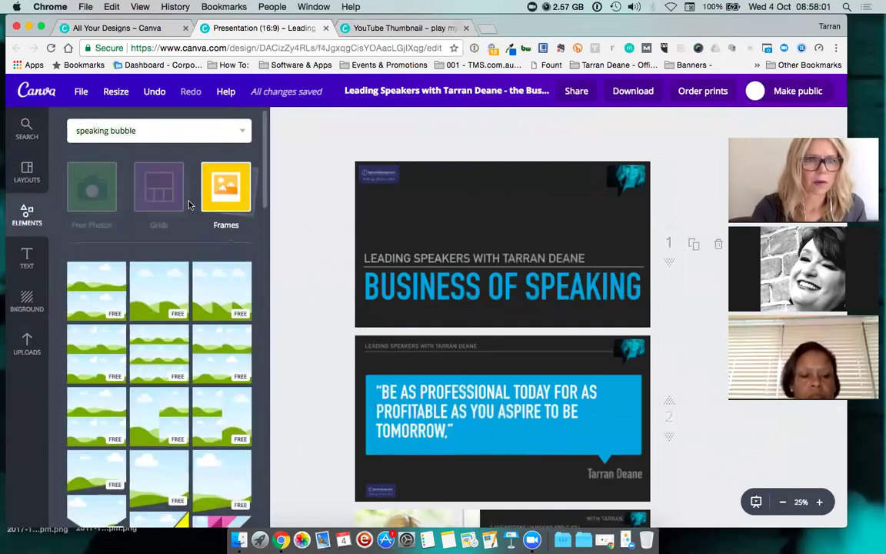
Step: Browse the Frames collection for a speech-bubble shape and clear the "speaking bubble" text from the image search
scroll(226, 252, down, 3)
scroll(226, 252, down, 5)
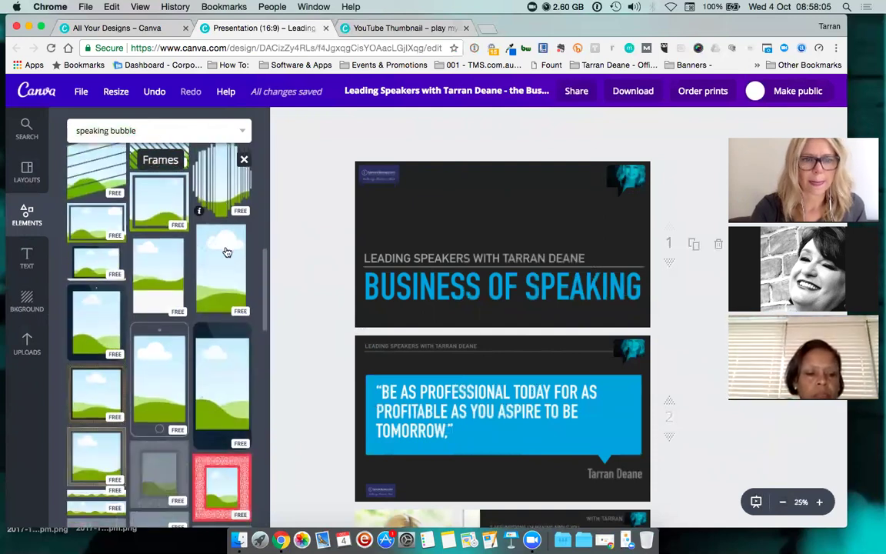
scroll(227, 252, down, 5)
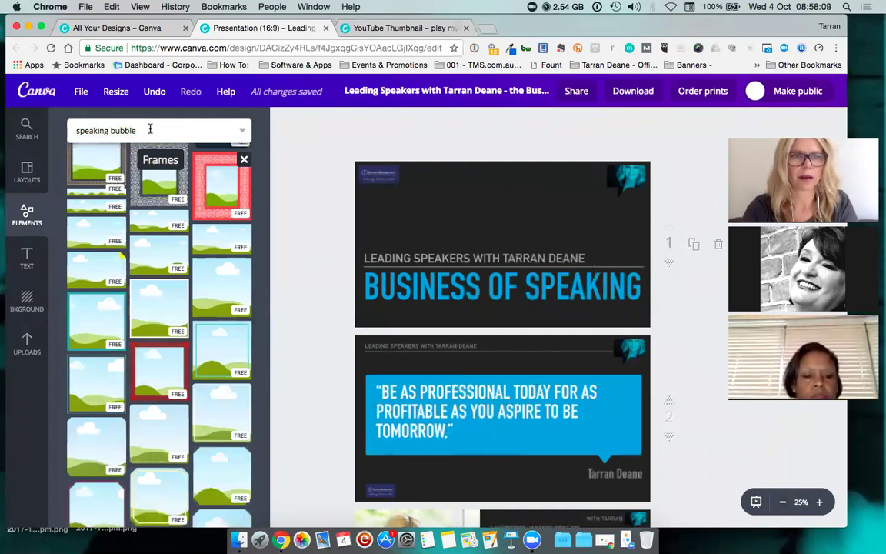
drag(150, 129, 69, 124)
key(BackSpace)
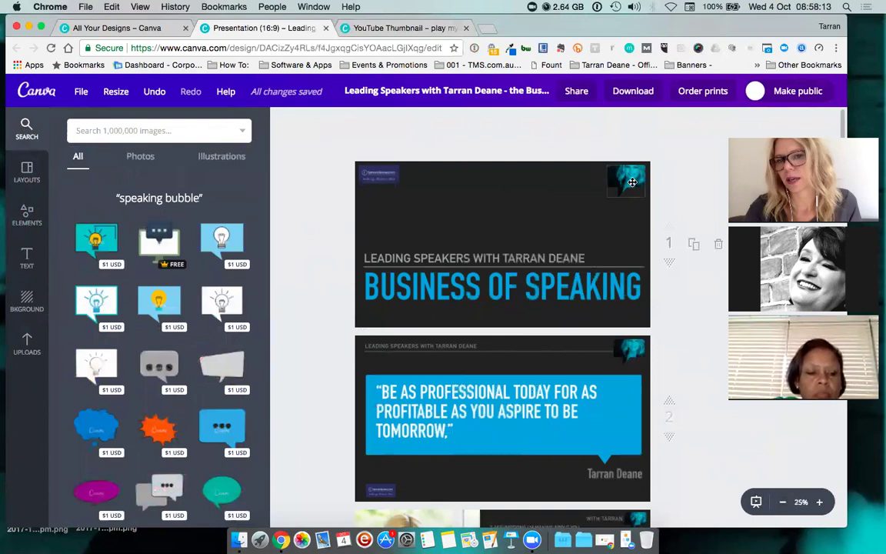
Step: Shift the full-slide AV checklist image on slide 4 slightly up and left, to about -8, -4
scroll(614, 287, down, 3)
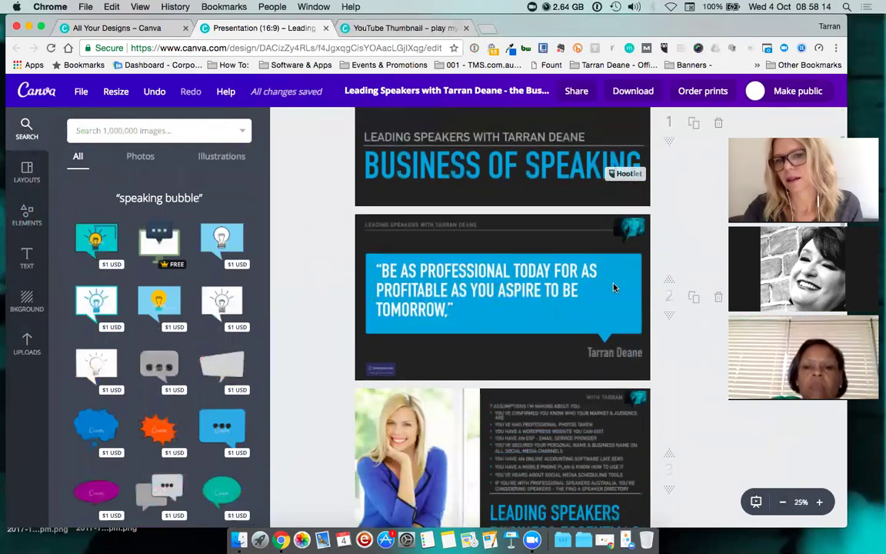
scroll(613, 287, down, 5)
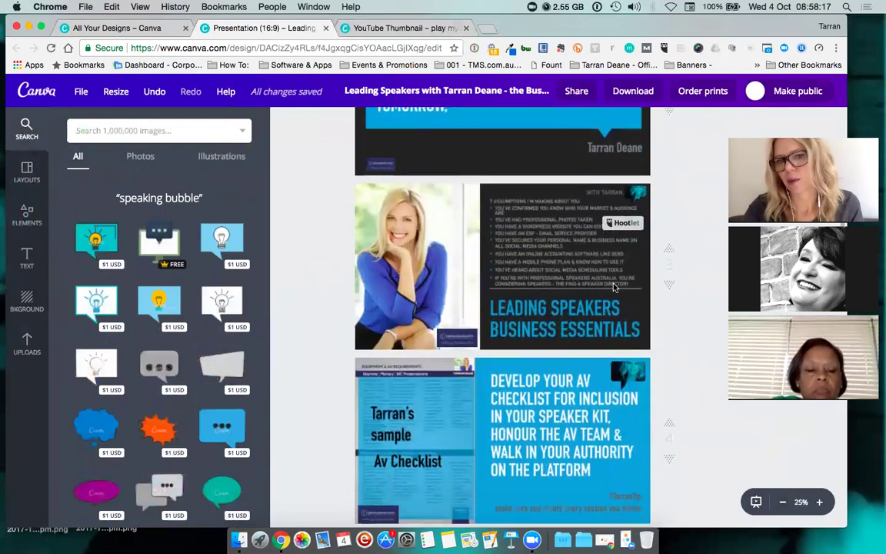
scroll(613, 287, down, 3)
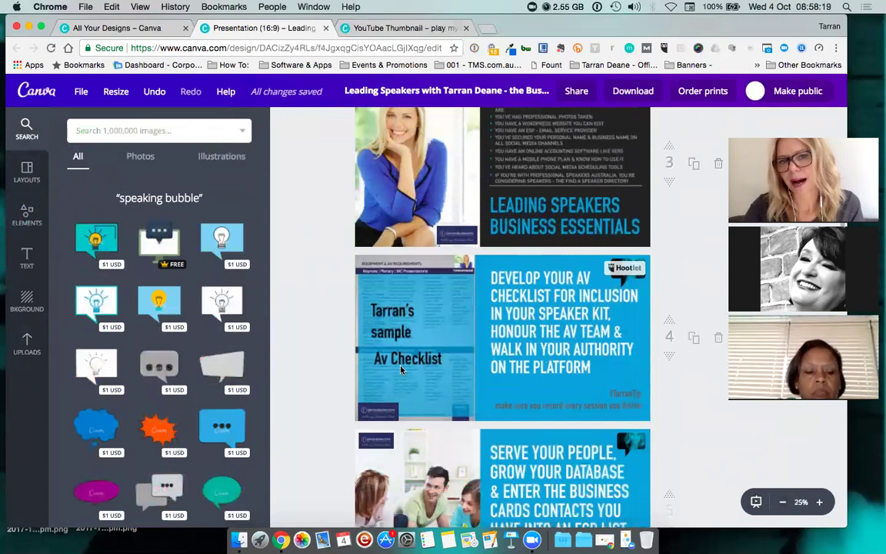
click(450, 301)
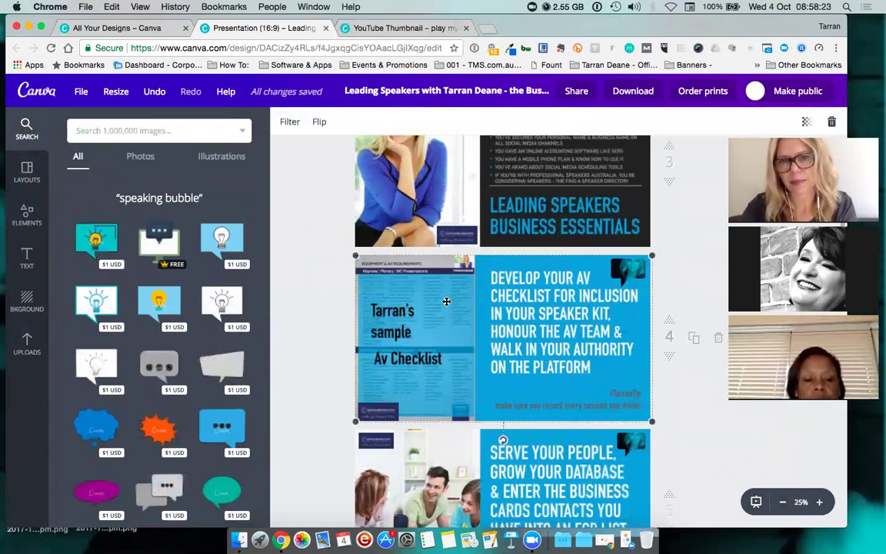
click(694, 425)
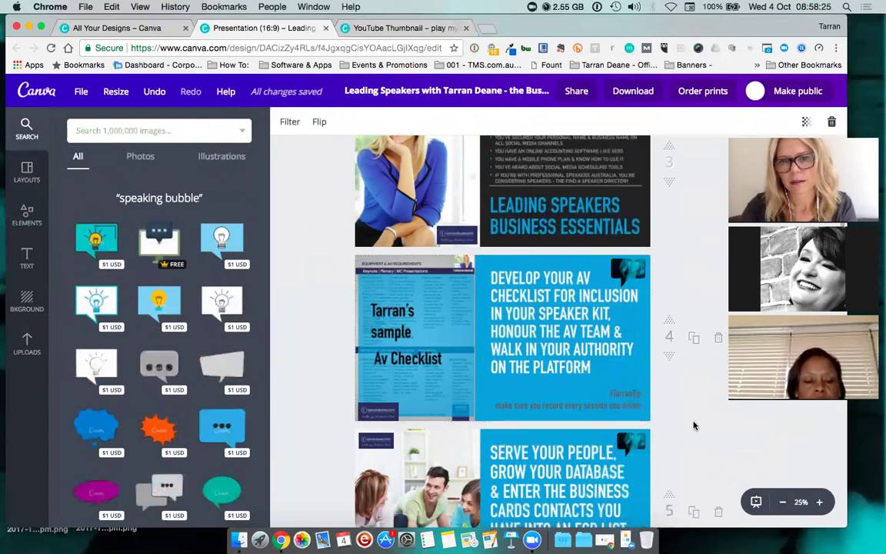
click(452, 369)
drag(473, 368, 450, 365)
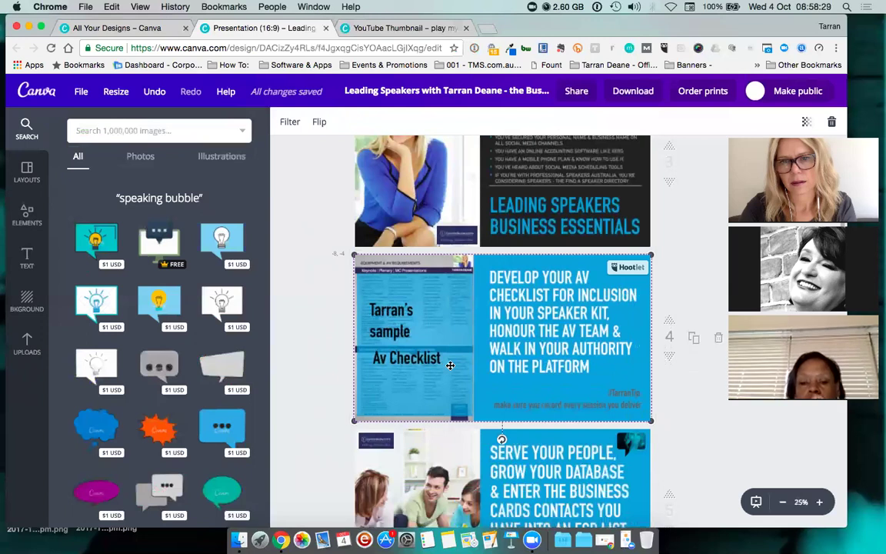
click(688, 426)
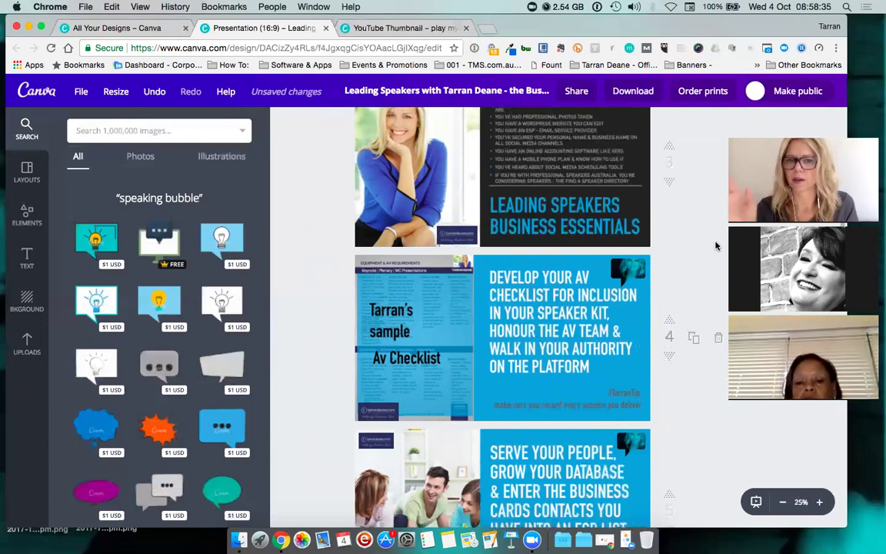
Step: Review the remaining slides through slide 10 and return to the title slide
scroll(694, 267, down, 2)
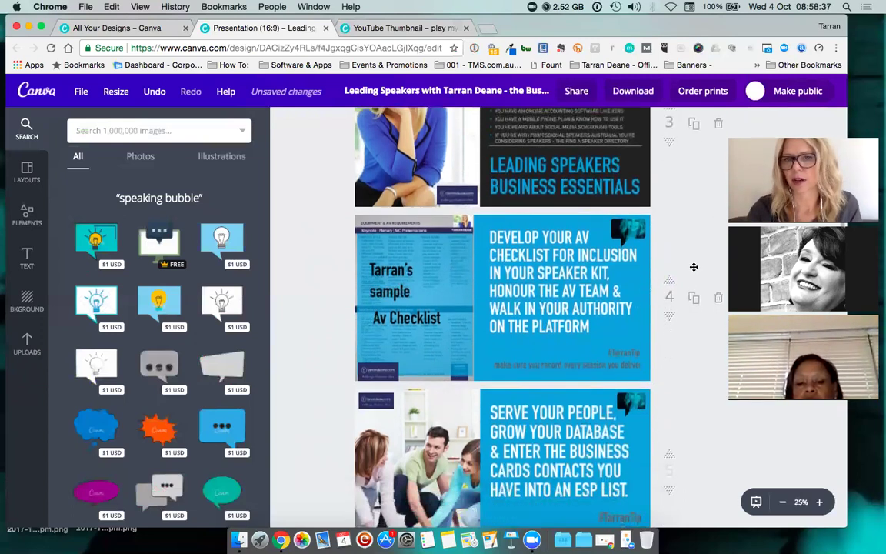
scroll(694, 267, down, 5)
scroll(609, 292, down, 4)
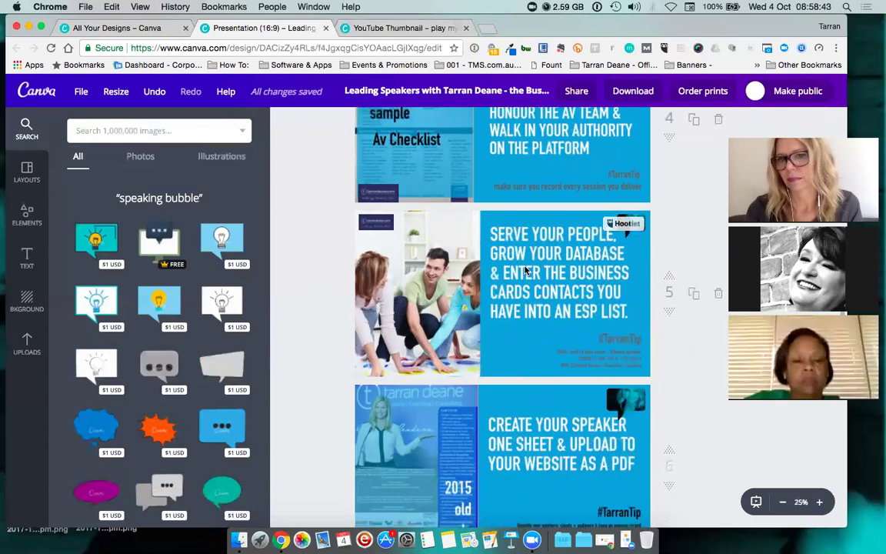
scroll(526, 269, down, 2)
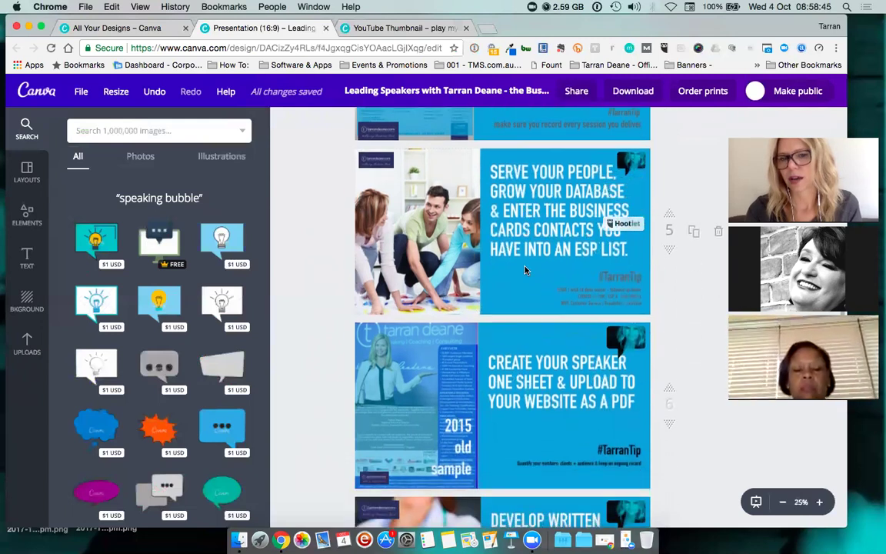
scroll(526, 269, down, 3)
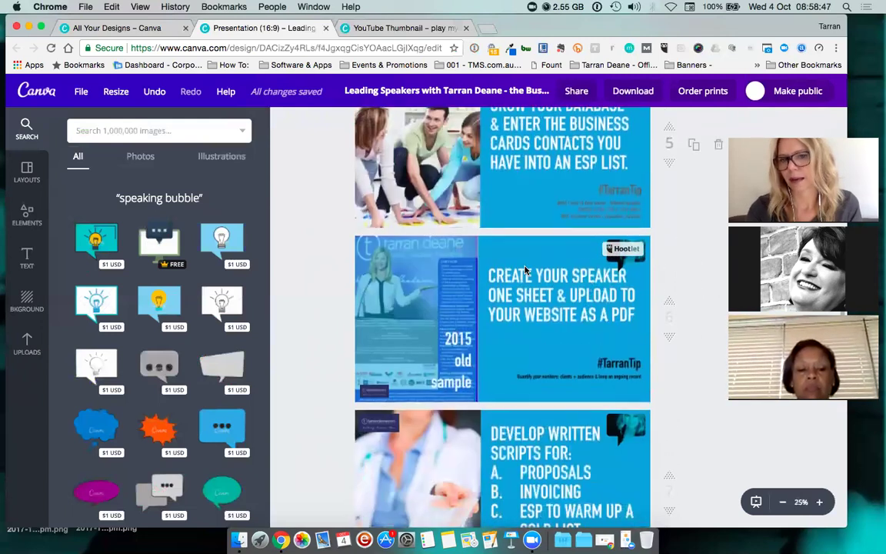
scroll(526, 270, down, 5)
scroll(526, 269, down, 5)
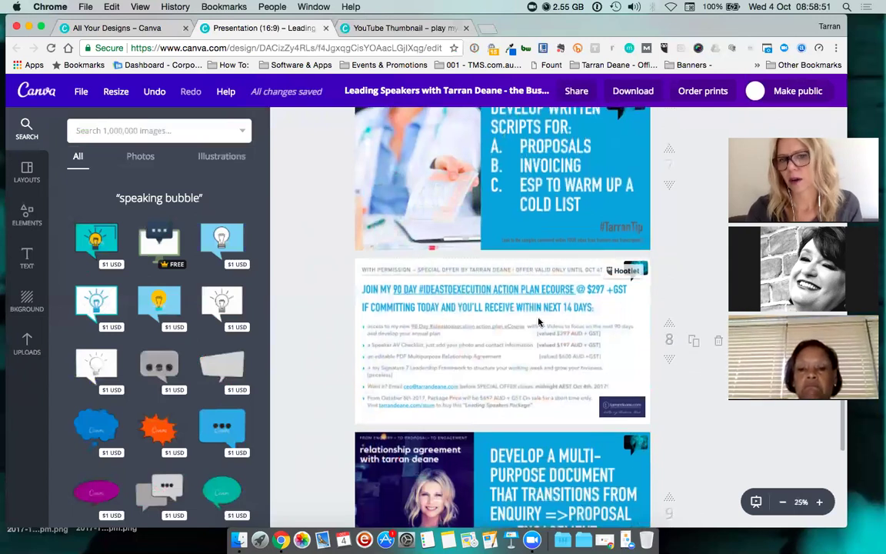
scroll(548, 321, down, 2)
scroll(420, 316, down, 4)
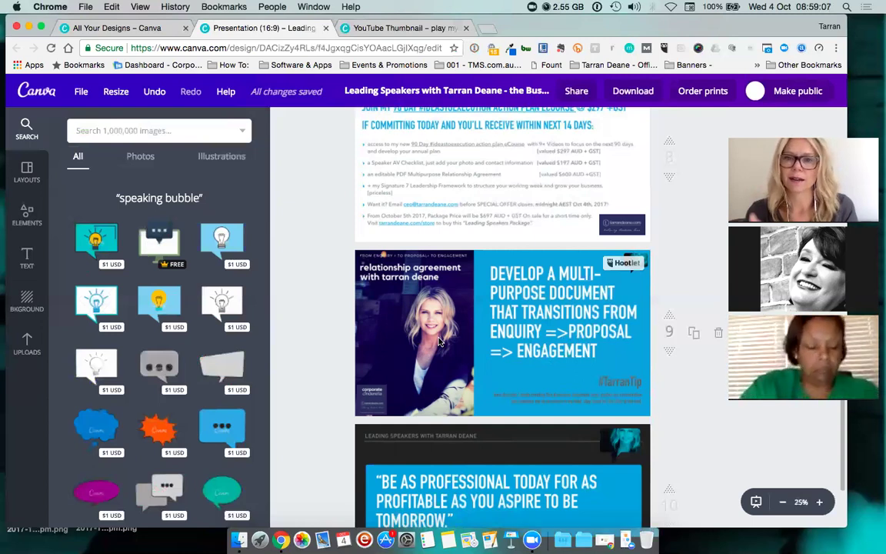
scroll(439, 341, down, 2)
scroll(439, 342, down, 2)
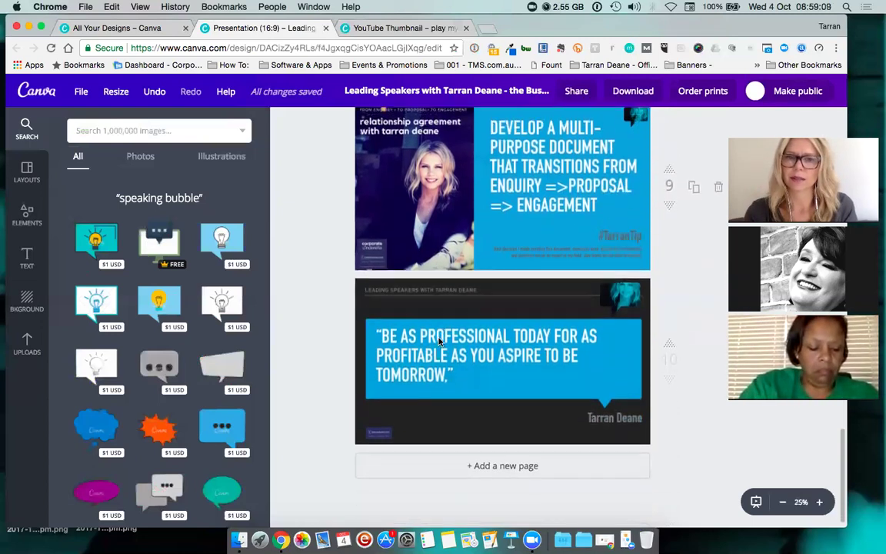
scroll(439, 342, up, 5)
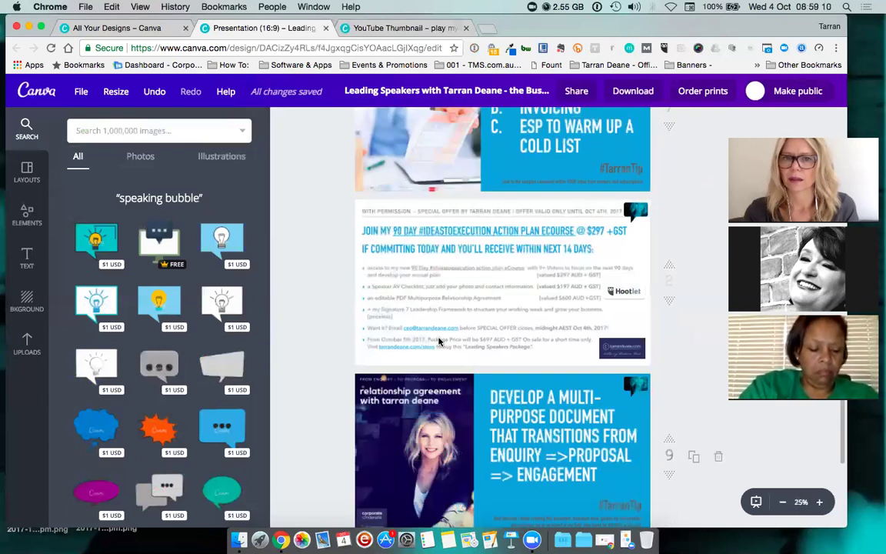
scroll(440, 341, up, 15)
scroll(300, 222, up, 1)
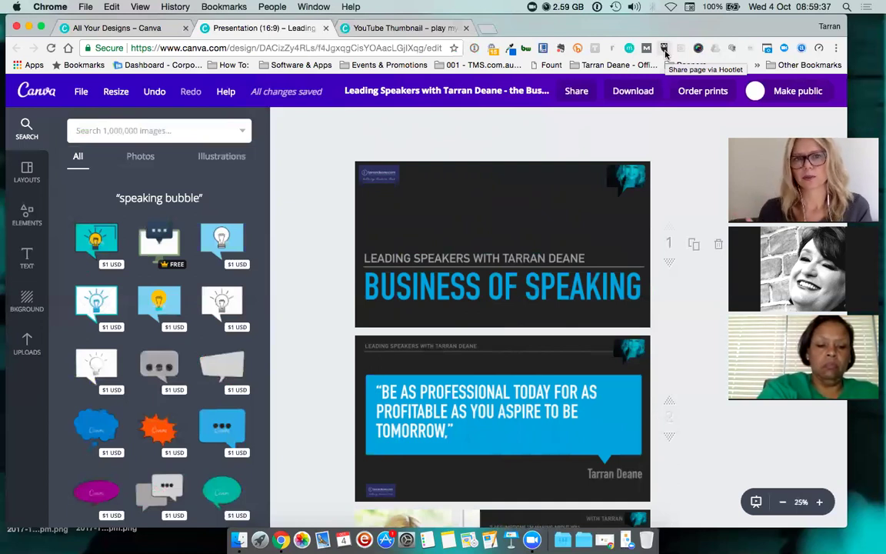
Step: Open the Hootlet sign-in from the title slide's image and unlock 1Password with the master password
click(624, 175)
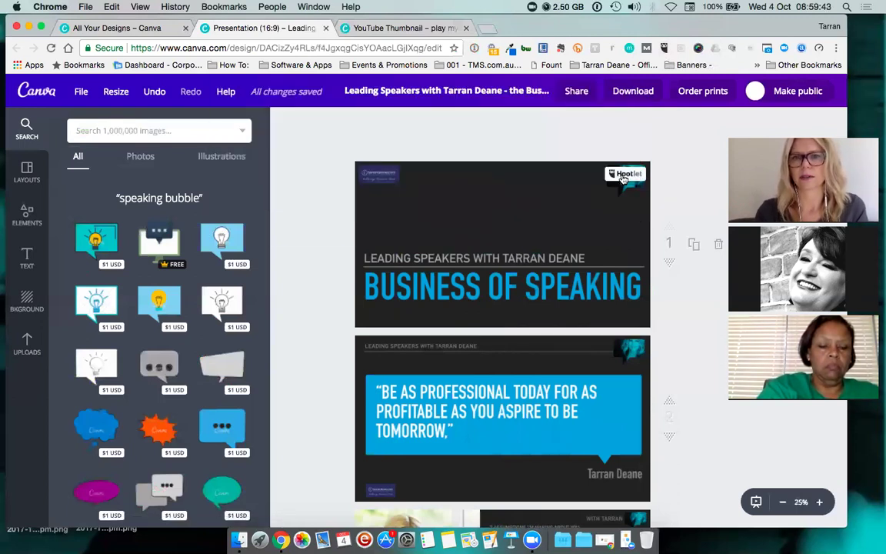
click(624, 176)
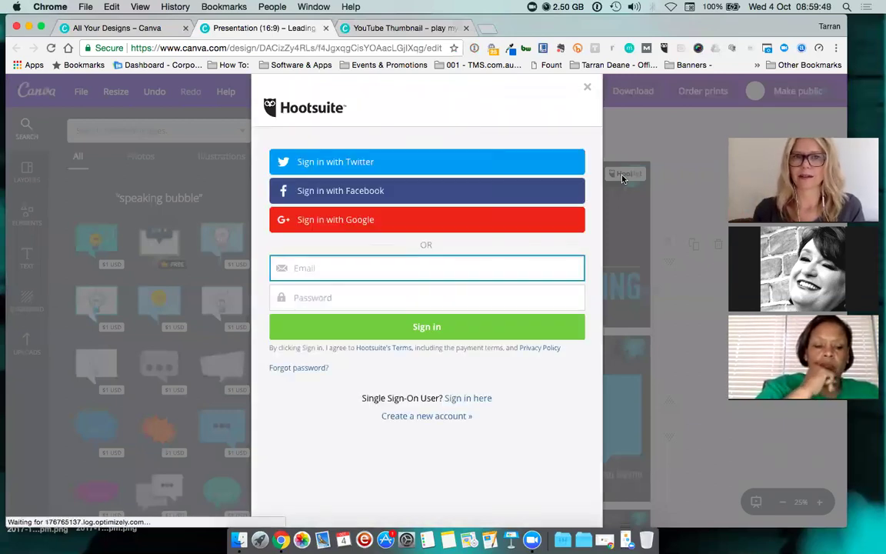
click(475, 49)
text(•••)
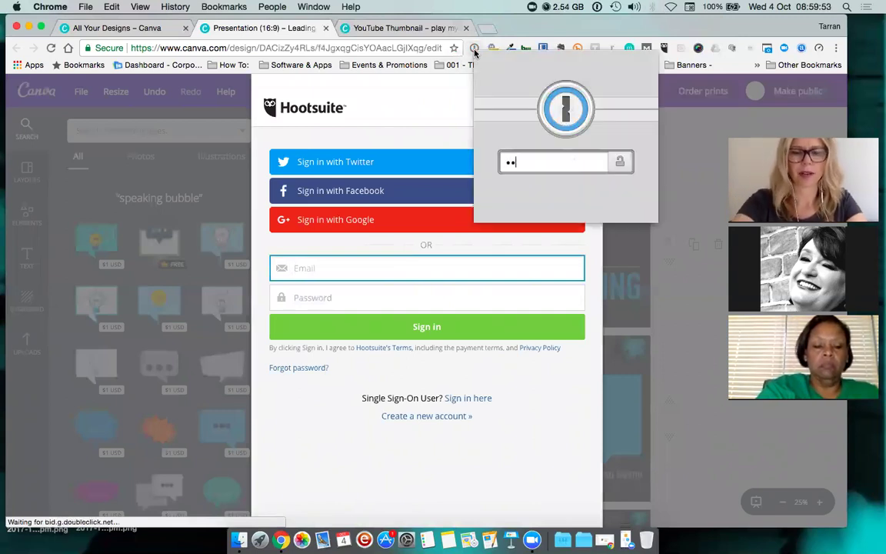
text(•••••••)
key(Return)
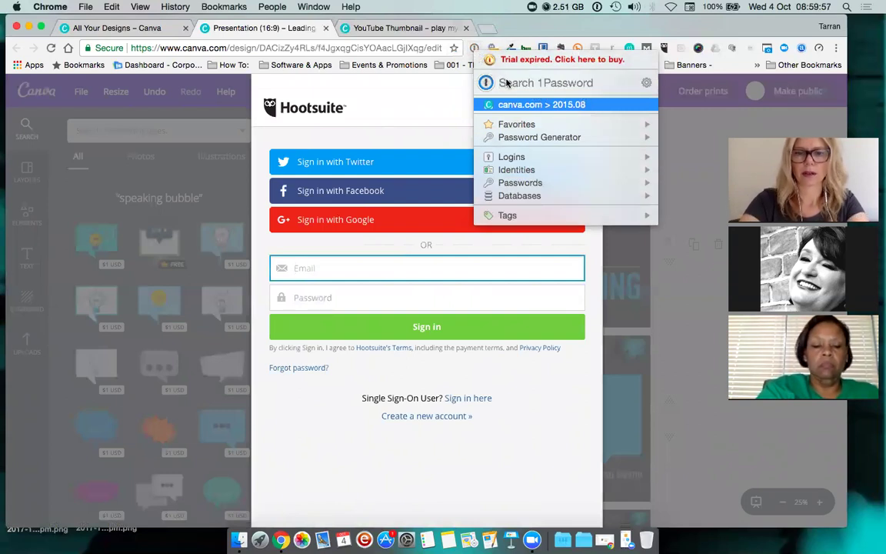
Step: Look up the hootsuite login in 1Password, clear the search, and dismiss both the password manager and the Hootsuite sign-in
text(hootsuite)
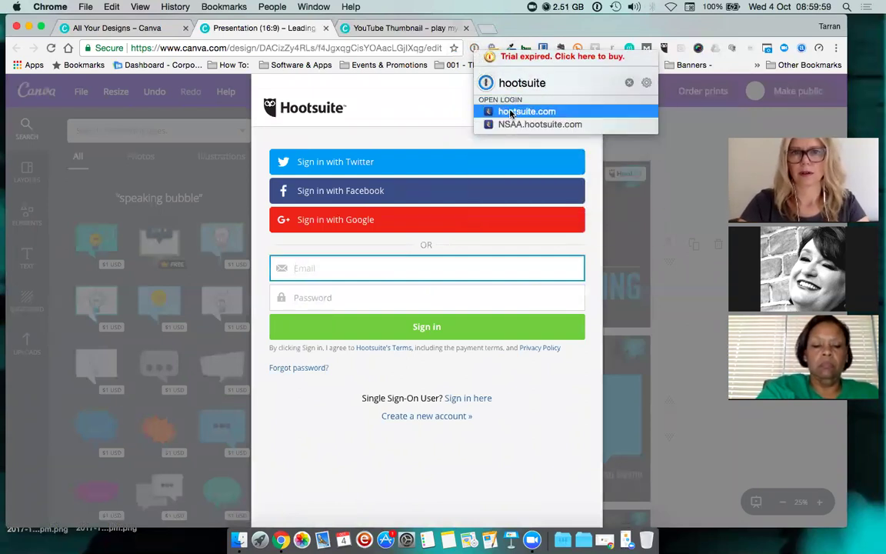
mouse_move(512, 113)
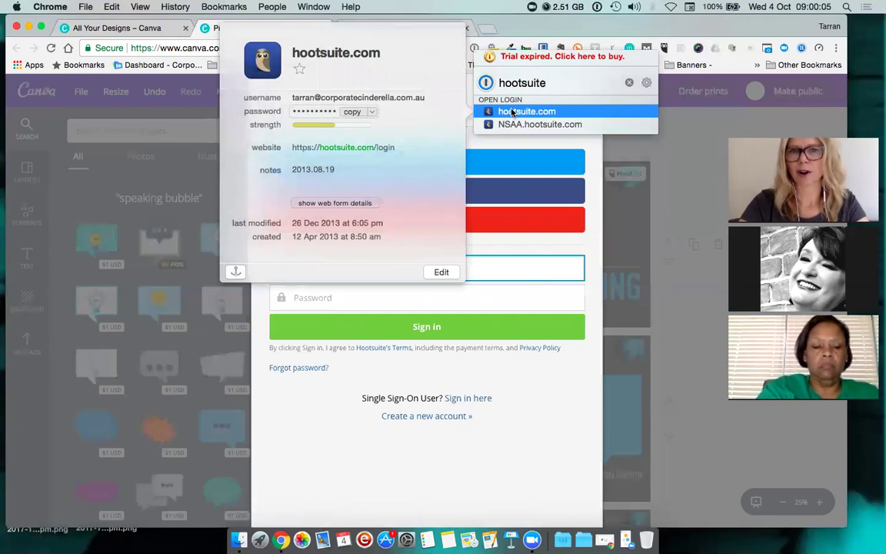
click(630, 82)
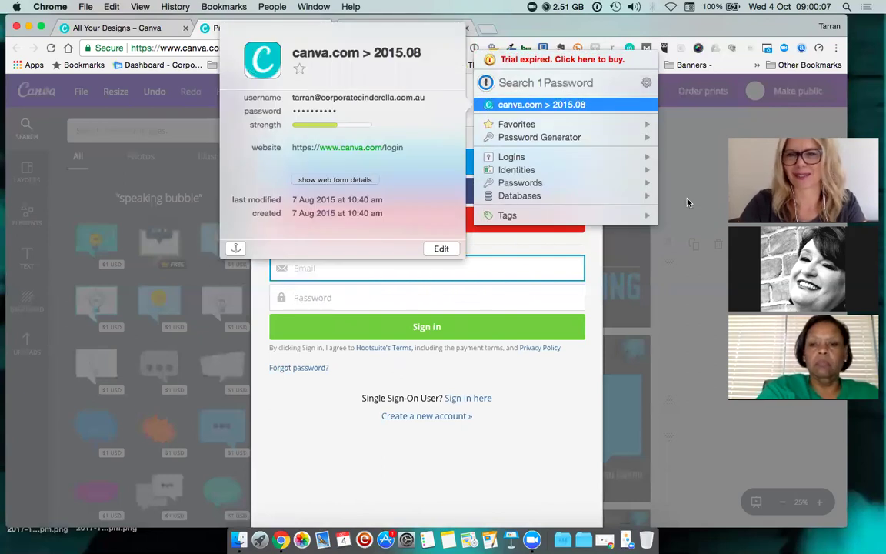
click(692, 168)
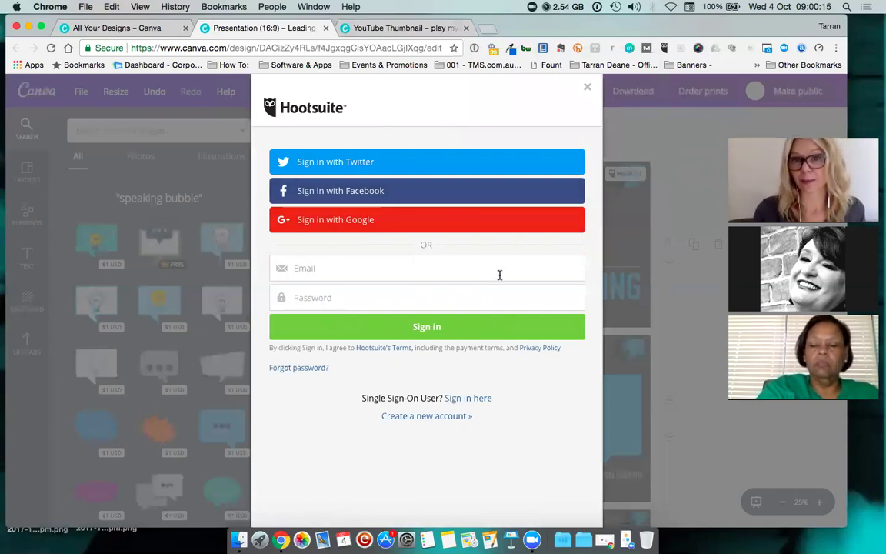
click(586, 90)
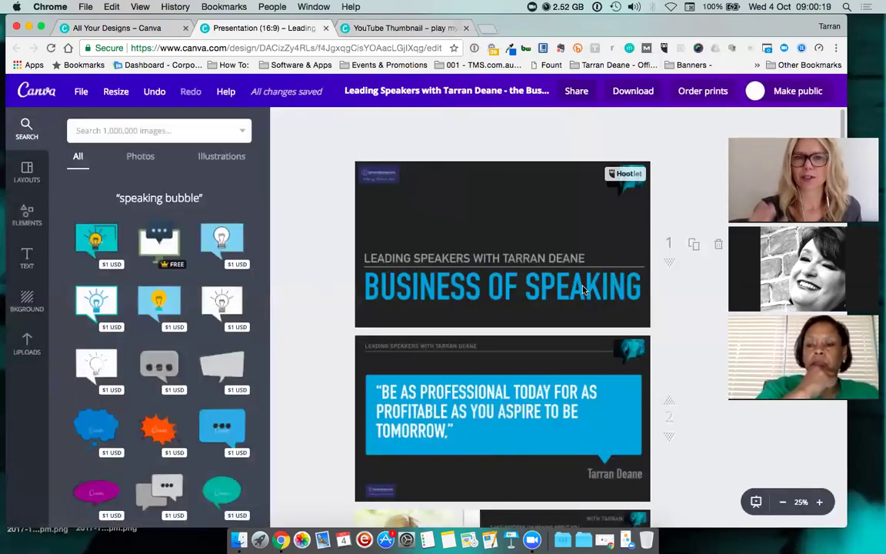
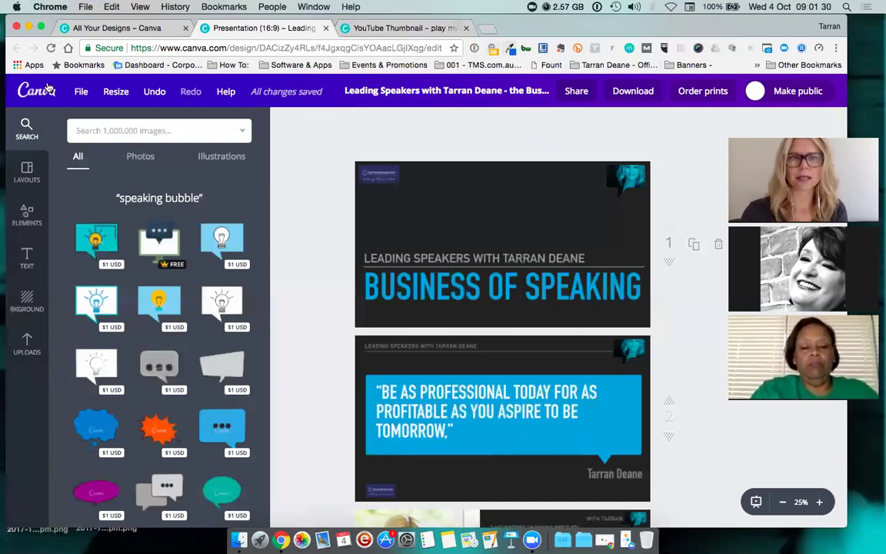
Step: Close the YouTube thumbnail and presentation designs and browse the existing thumbnails in the list of all designs
click(466, 28)
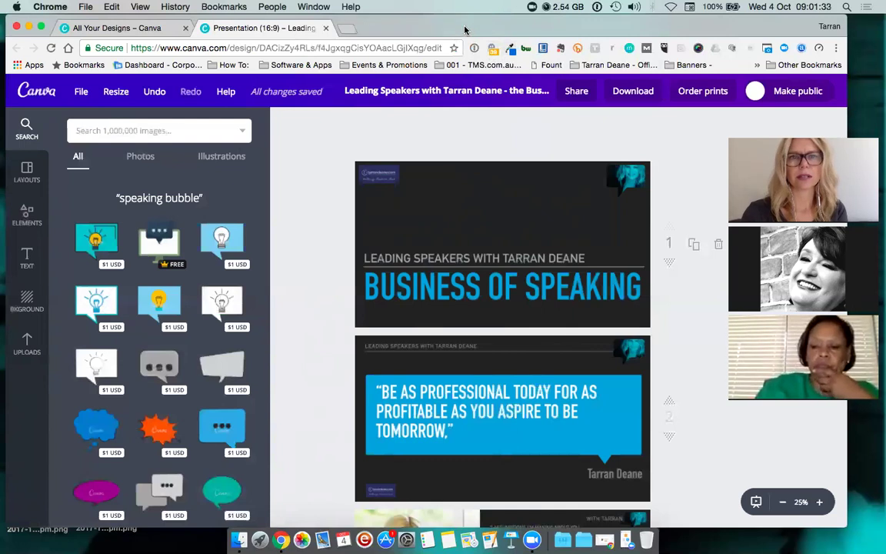
click(326, 27)
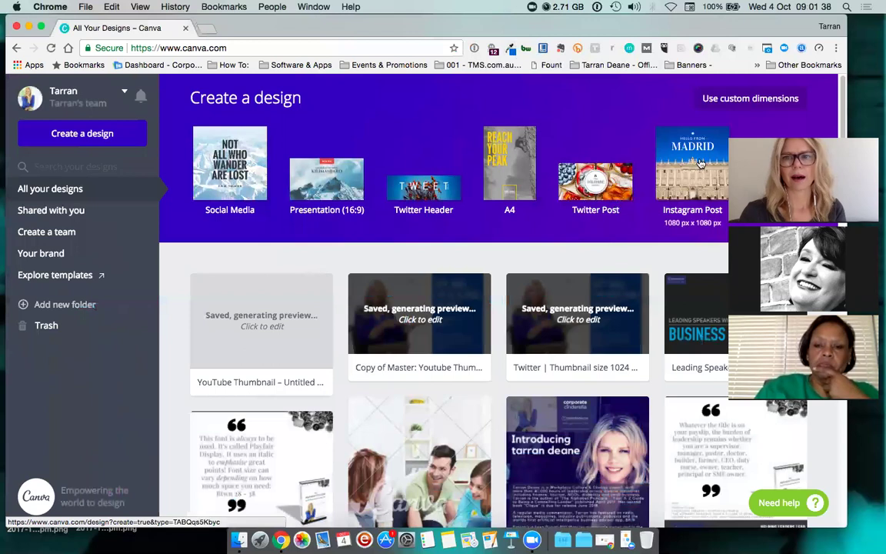
scroll(628, 327, down, 3)
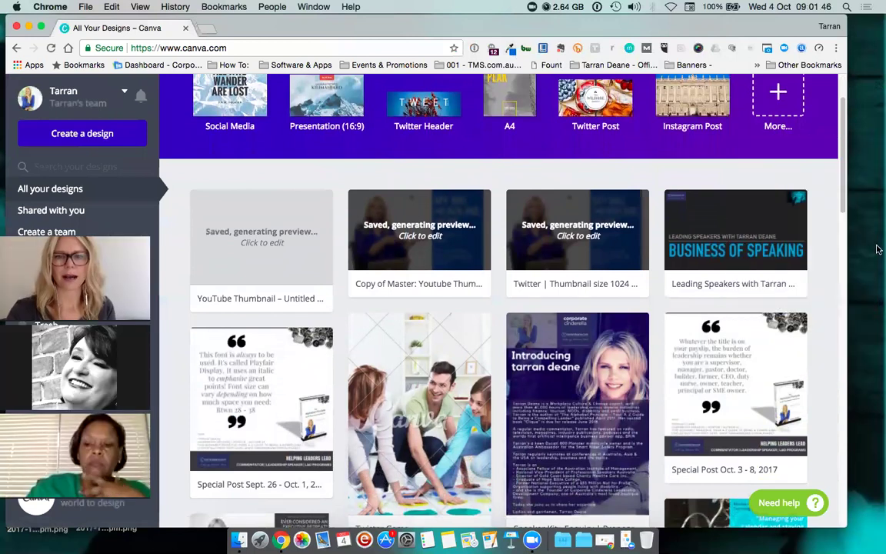
scroll(809, 259, down, 5)
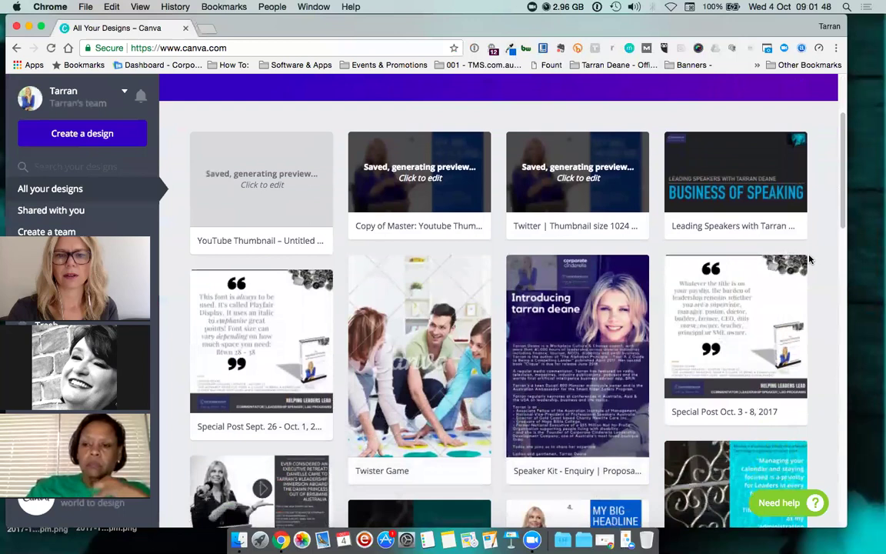
scroll(809, 259, down, 2)
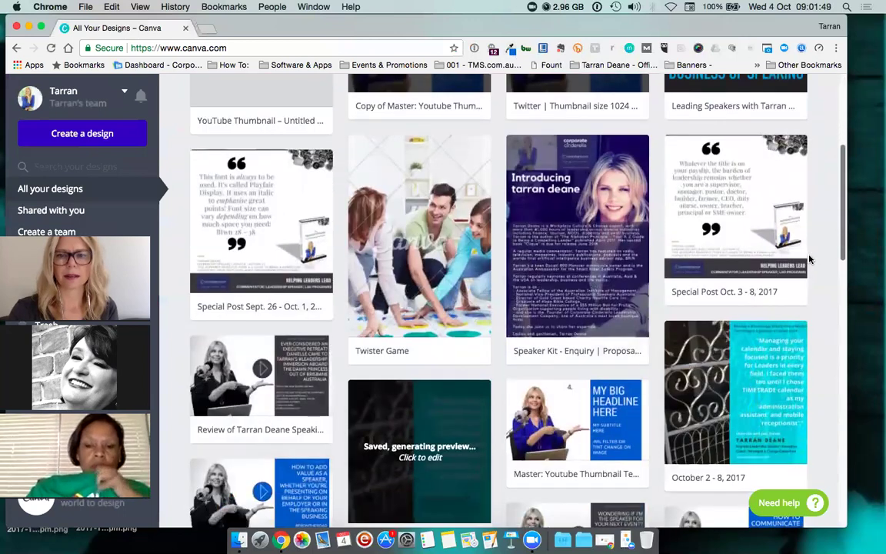
scroll(809, 259, down, 3)
scroll(810, 259, down, 3)
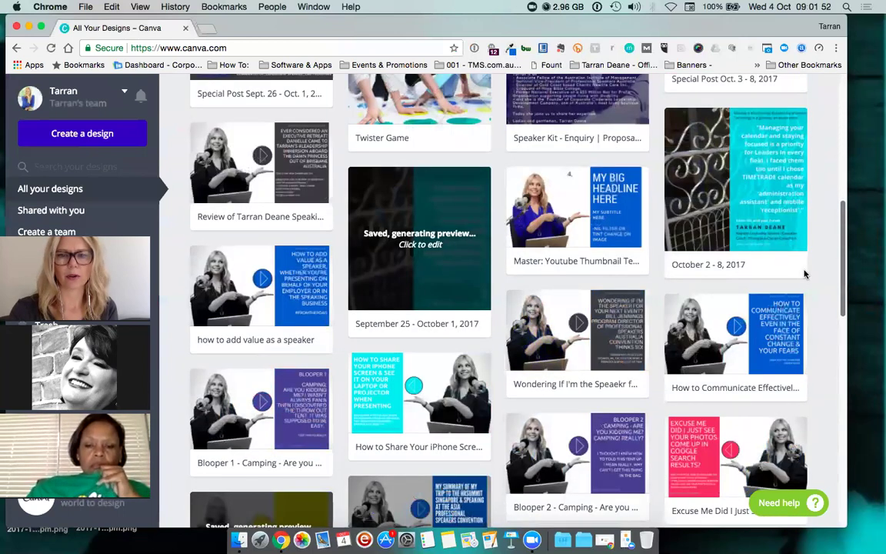
Step: Look through the list of all designs beyond the YouTube thumbnails, down to the channel banners and September quote posts
scroll(805, 274, down, 3)
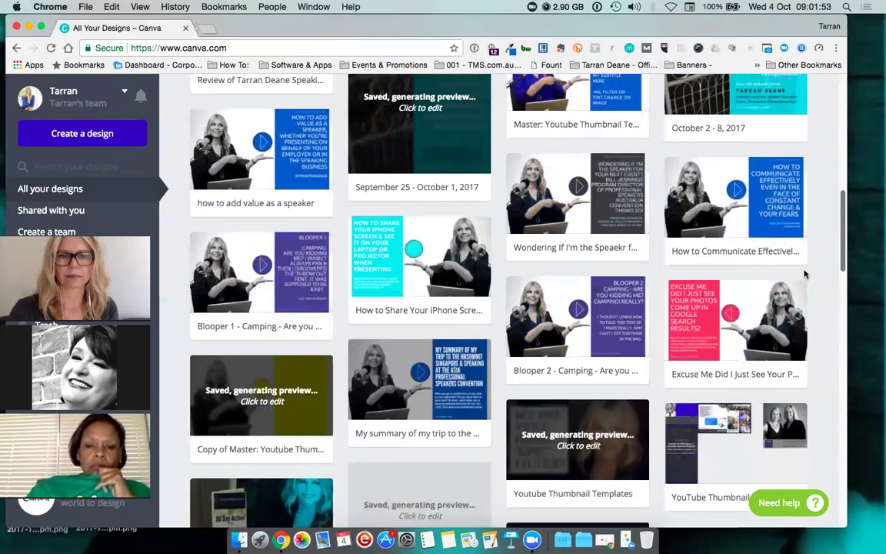
scroll(805, 274, down, 3)
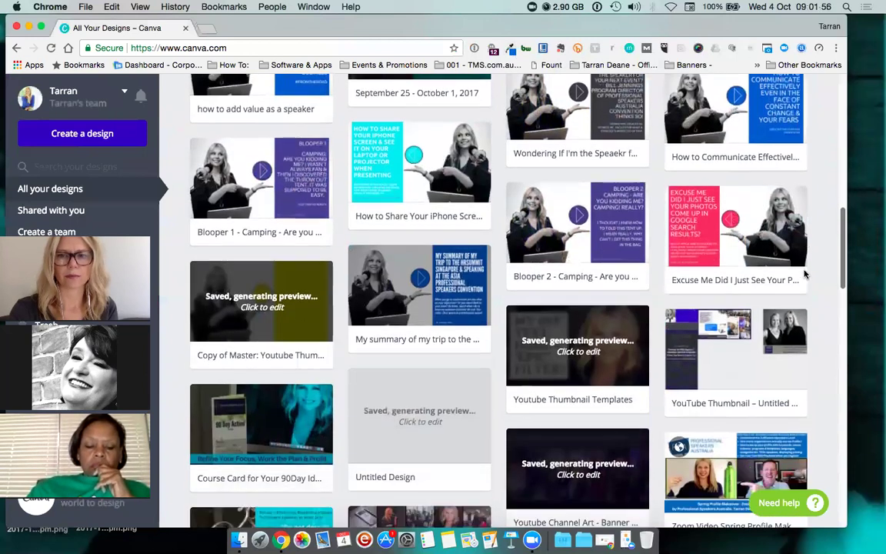
scroll(805, 274, down, 4)
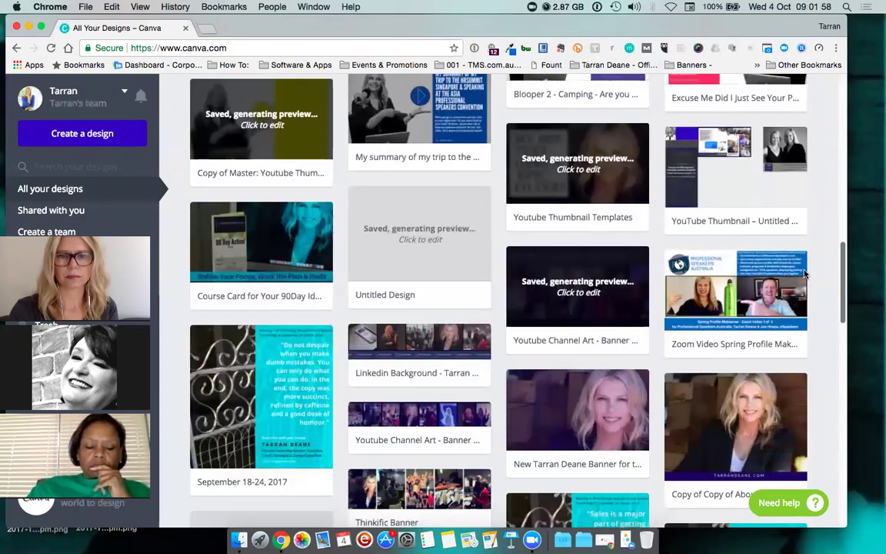
scroll(805, 274, down, 2)
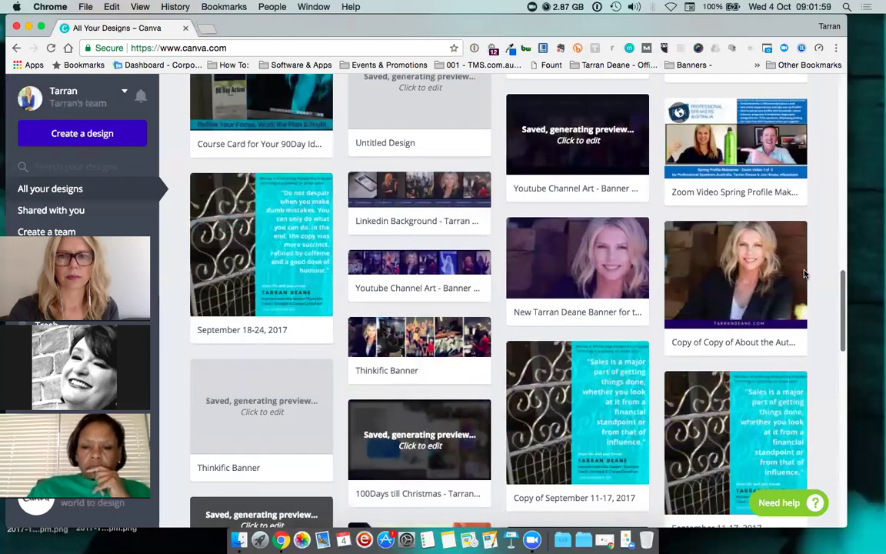
scroll(419, 215, down, 3)
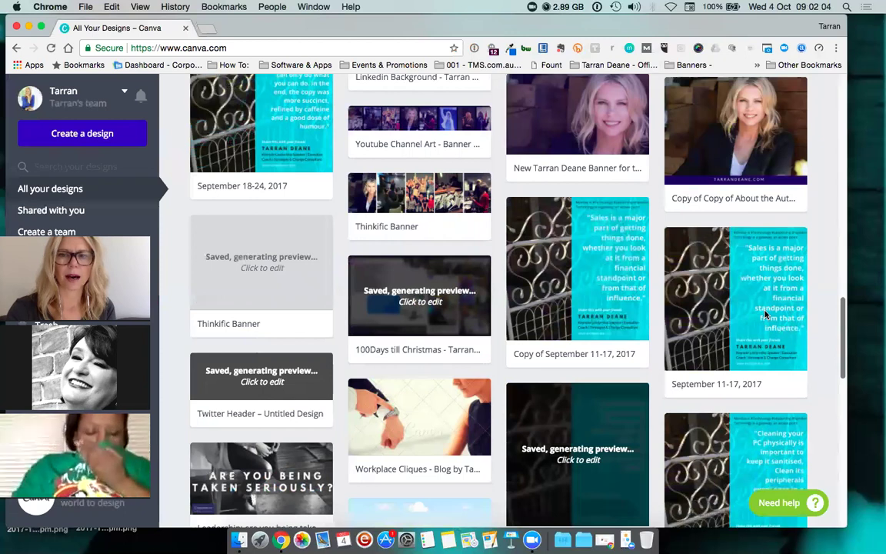
scroll(766, 314, down, 1)
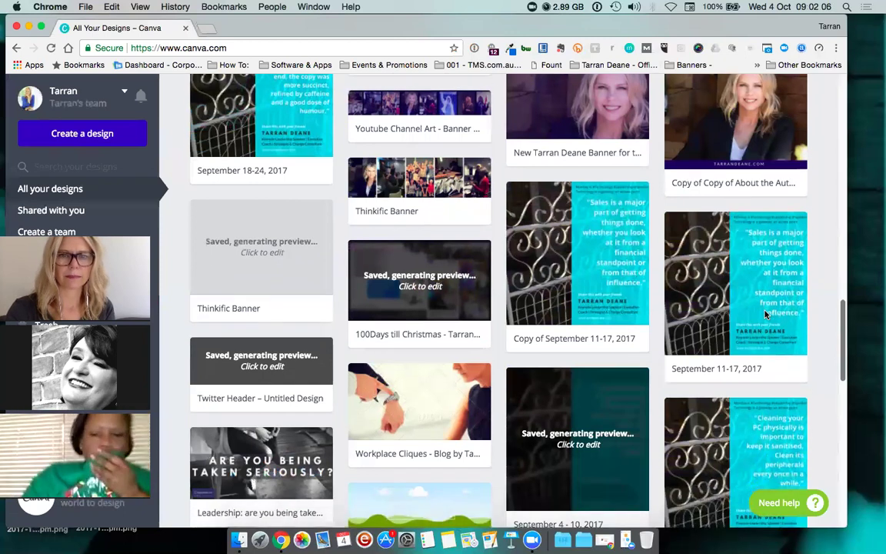
scroll(766, 315, down, 1)
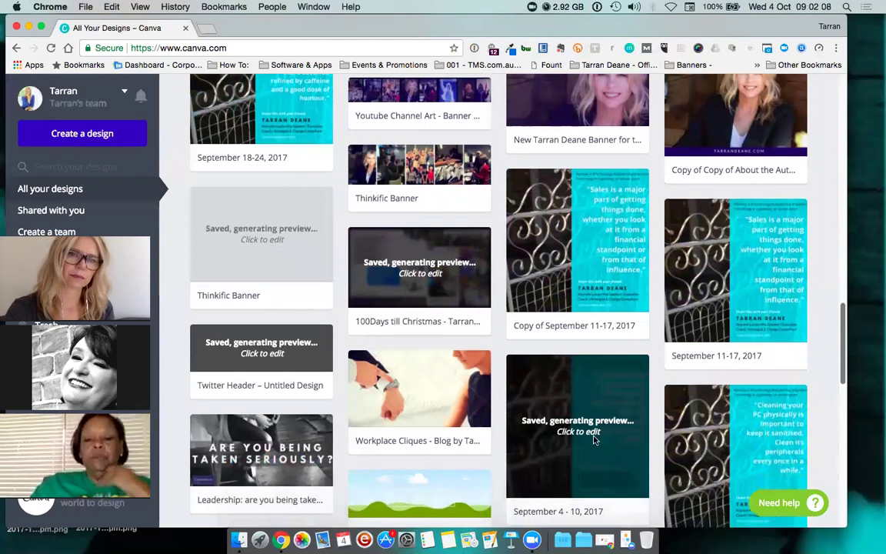
scroll(594, 438, up, 4)
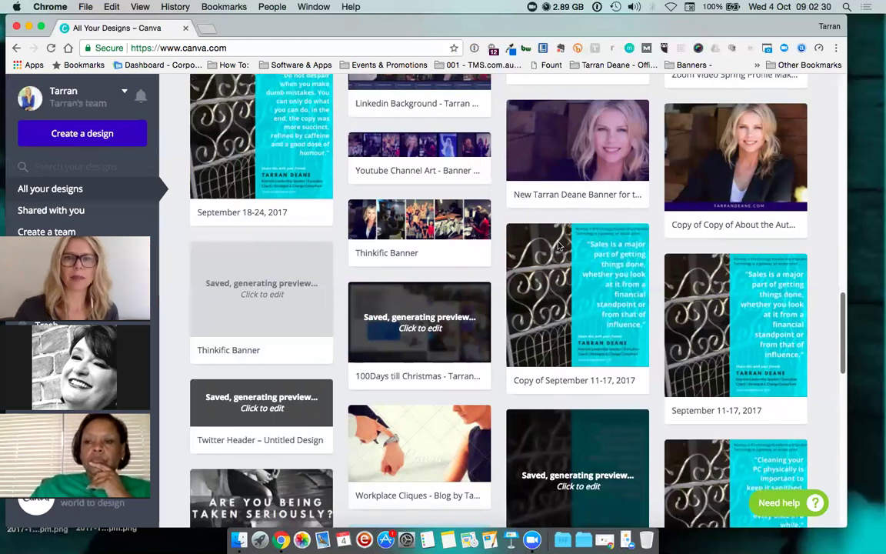
Step: Open the Thinkific Banner design, preview it as an Animated GIF/Movie download, and close the animator
click(444, 228)
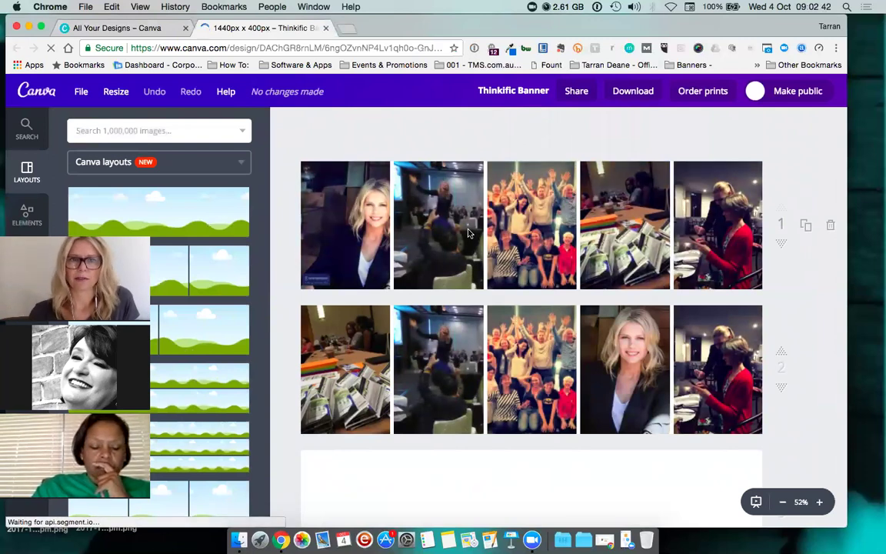
click(81, 92)
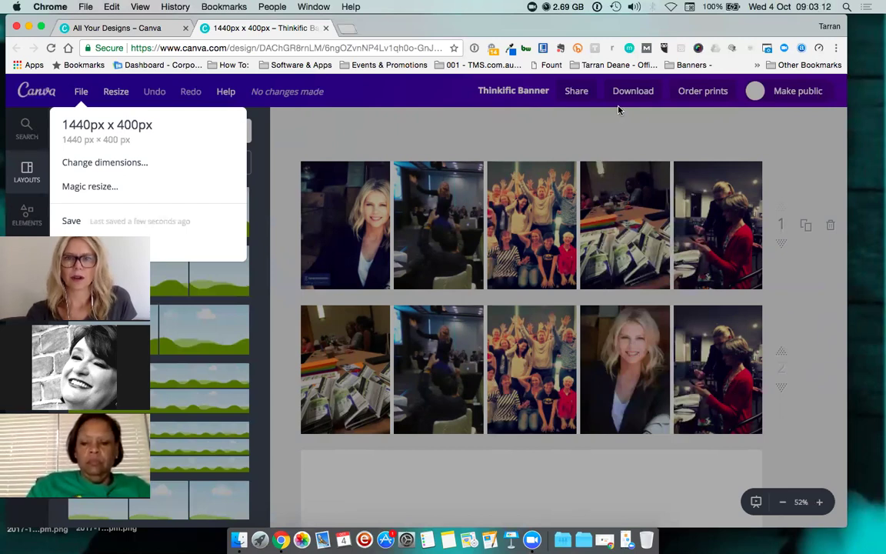
click(82, 92)
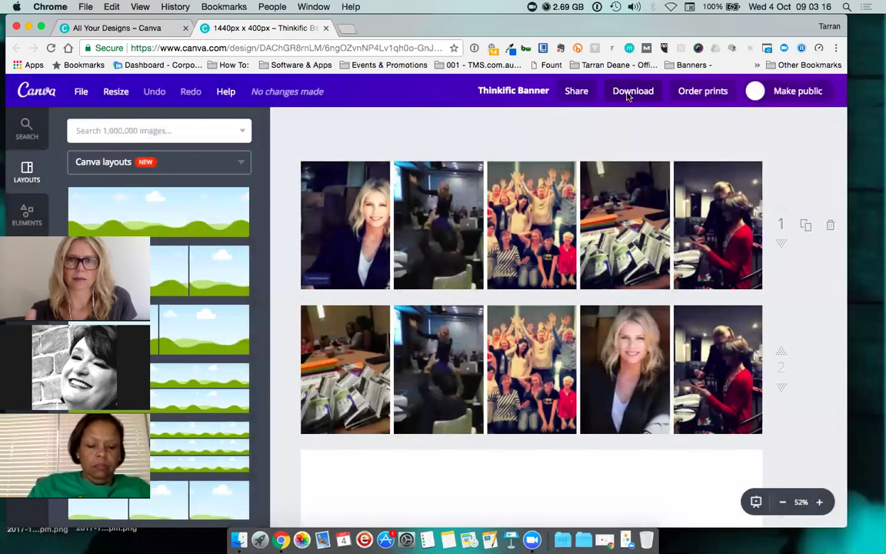
click(631, 92)
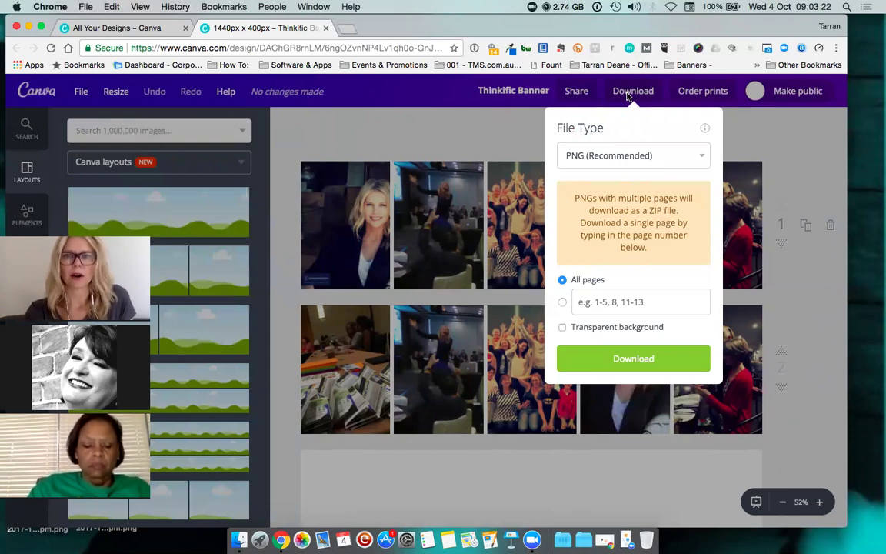
click(578, 147)
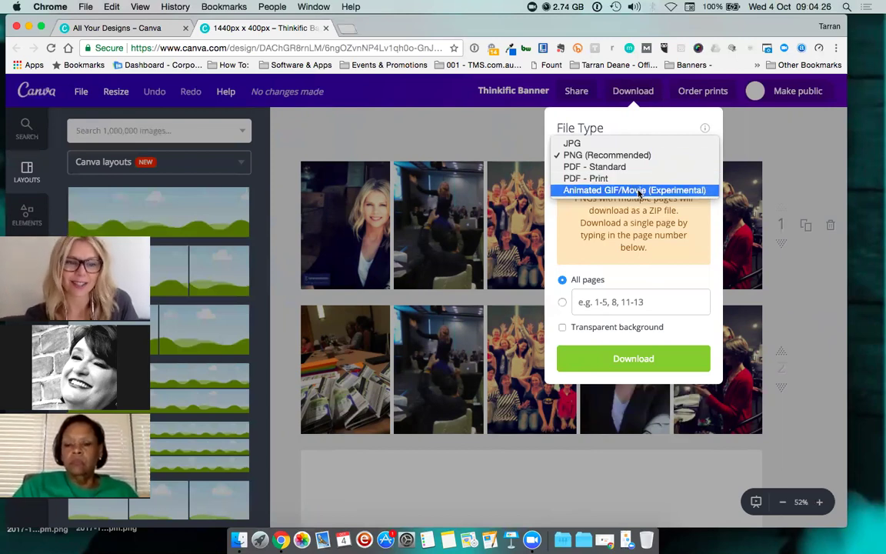
click(638, 191)
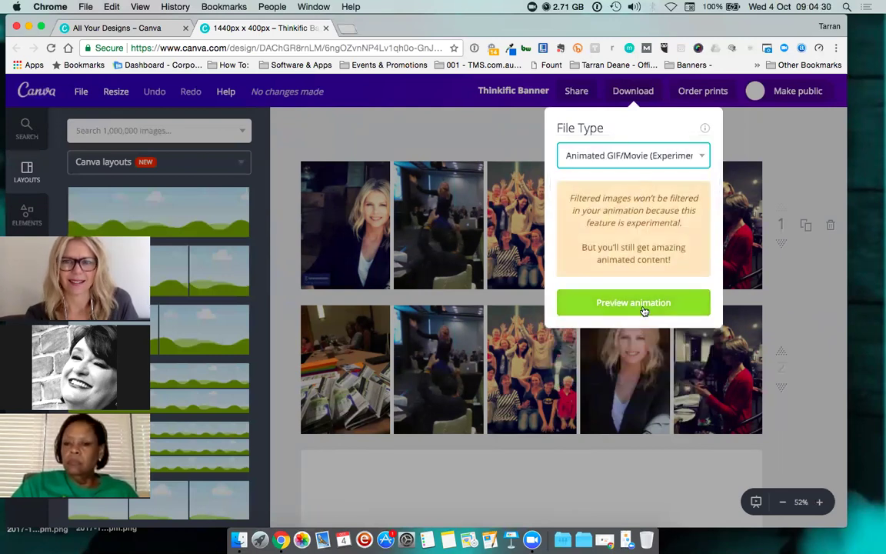
click(643, 309)
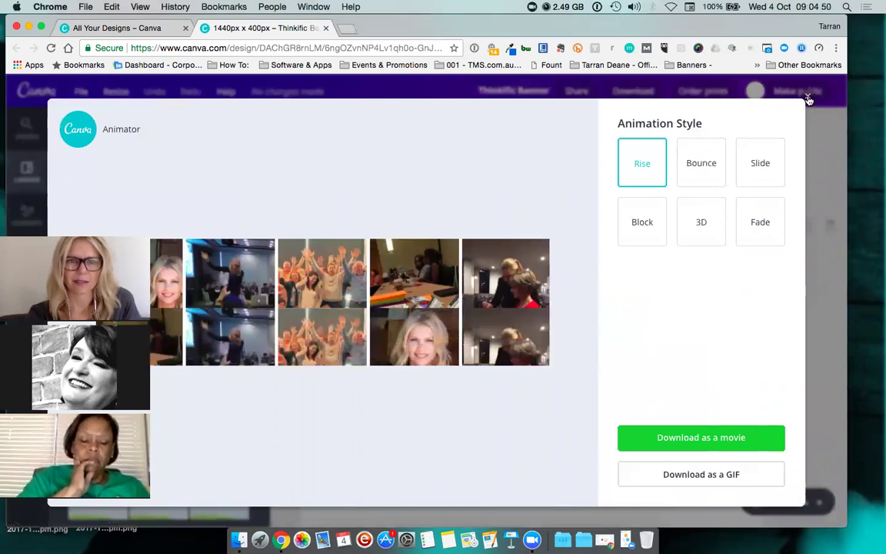
click(809, 99)
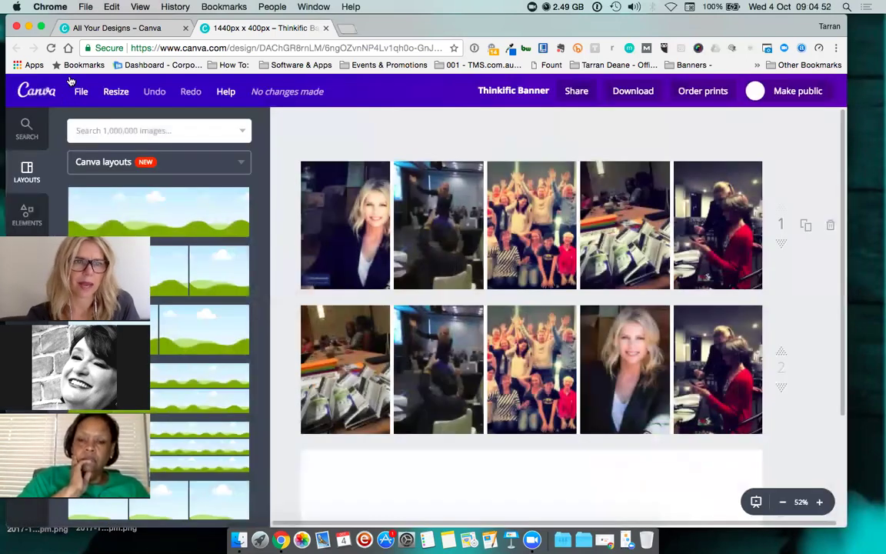
Step: Return to all designs, open the Copy of Master: Youtube Thumbnail Template design, and go back to the start of the original designs list
click(32, 97)
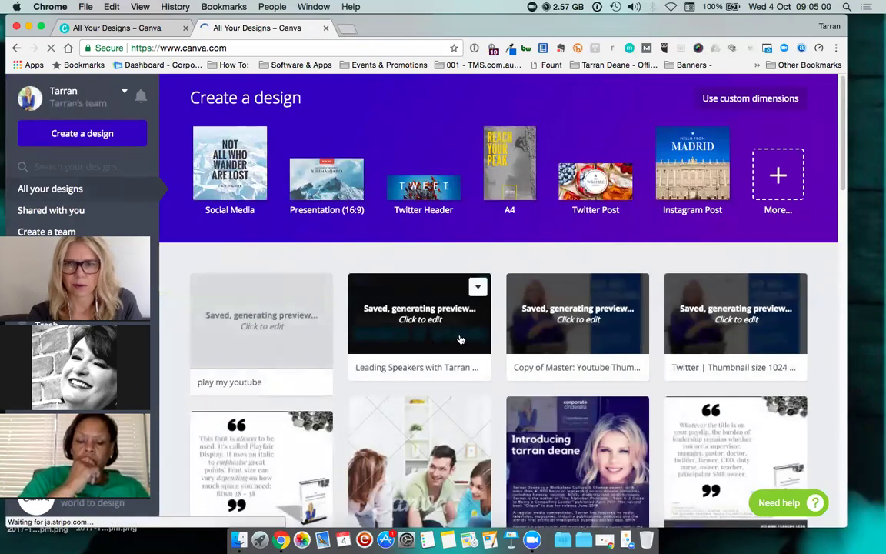
click(621, 349)
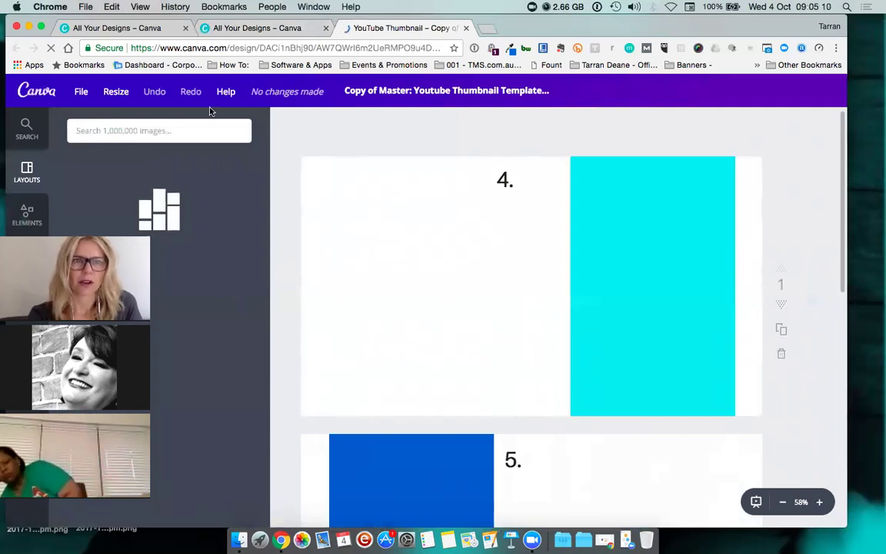
key(super+1)
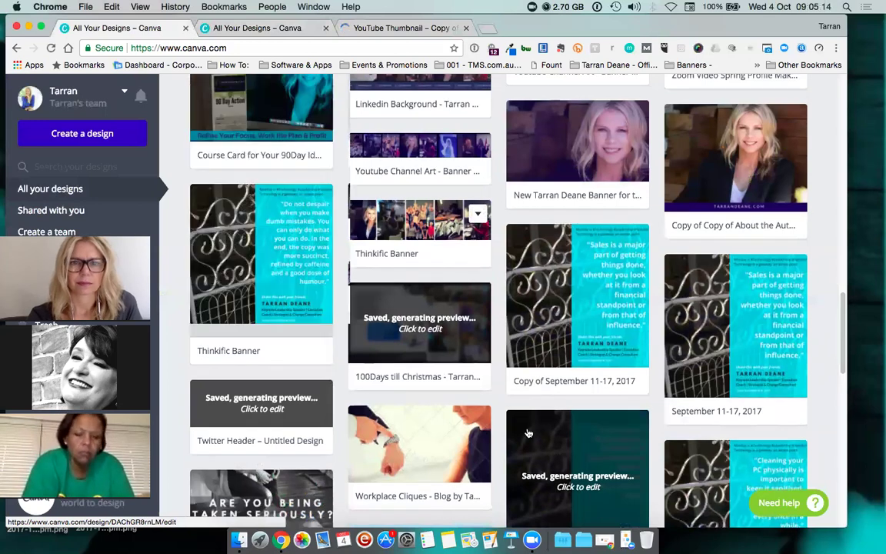
scroll(539, 427, up, 5)
scroll(539, 385, up, 10)
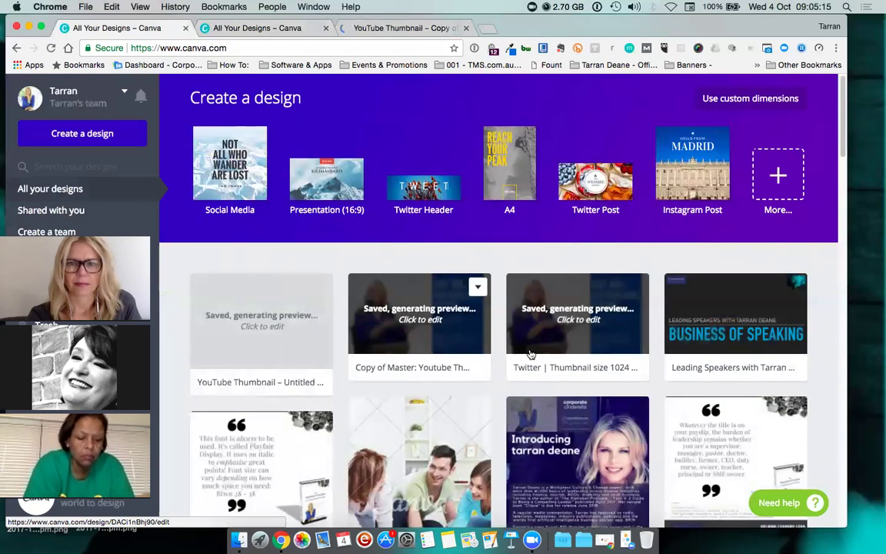
Step: Open the Leading Speakers Business of Speaking presentation, preview it as an Animated GIF/Movie in the Slide style, and close the animator
click(721, 347)
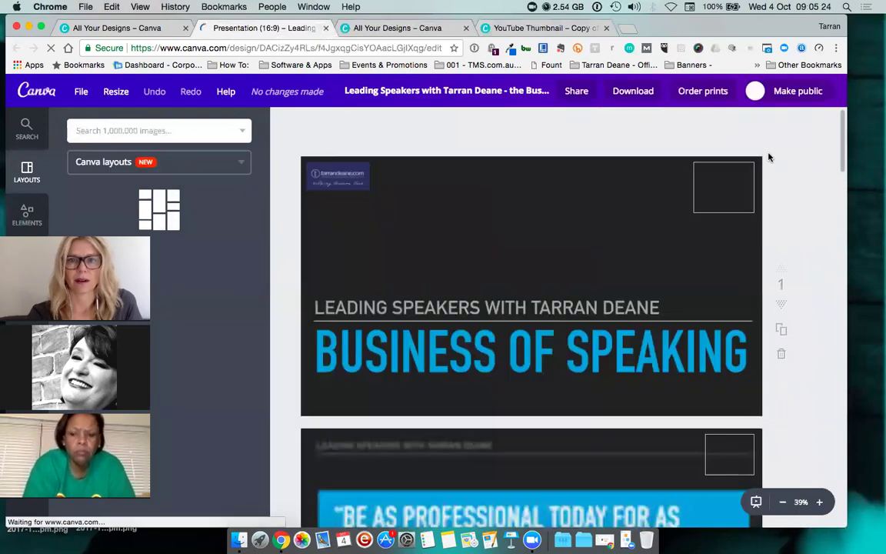
click(633, 93)
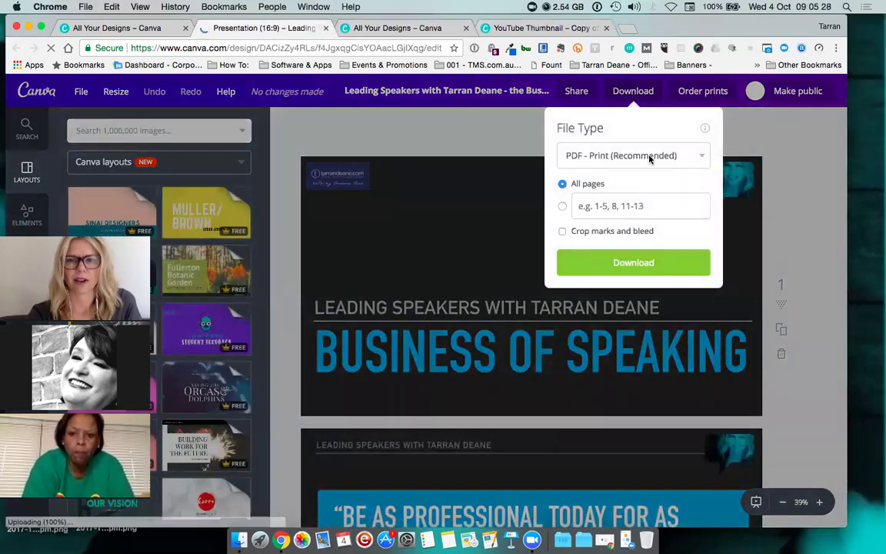
click(650, 157)
click(650, 167)
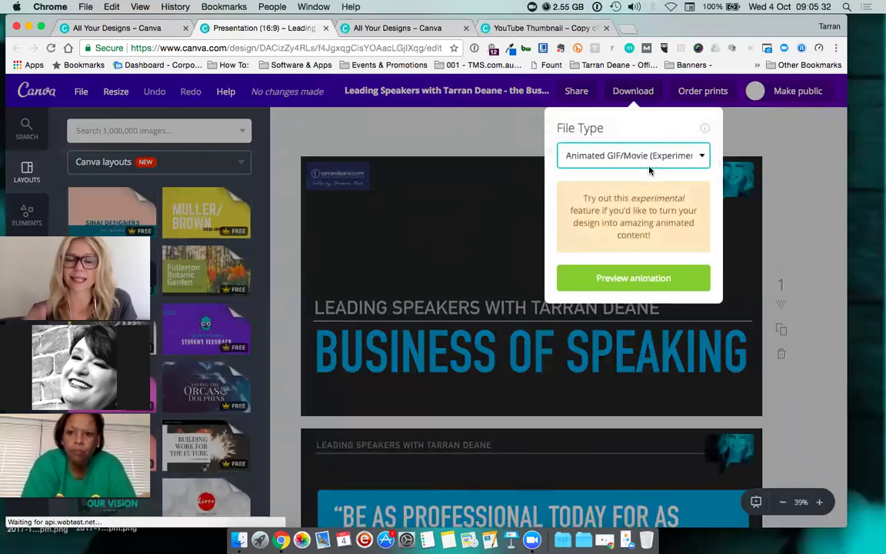
click(635, 278)
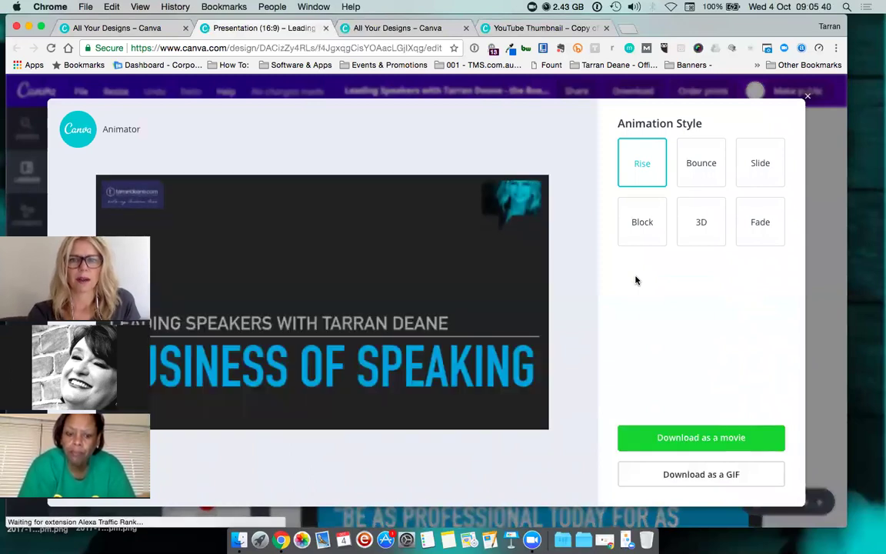
click(765, 171)
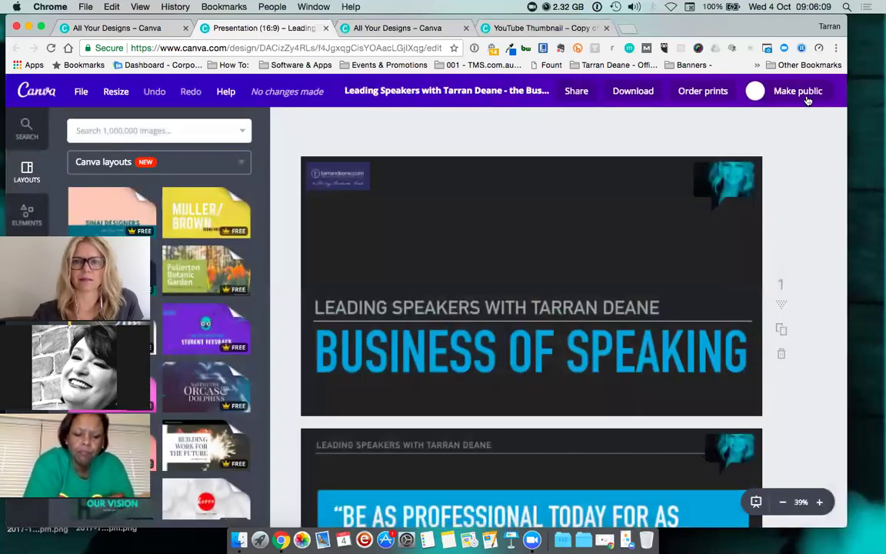
click(808, 99)
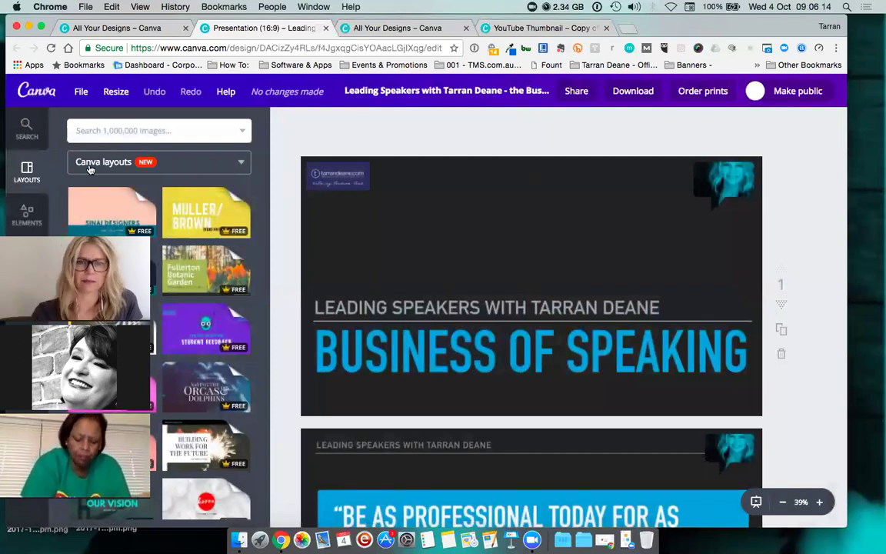
Step: Close the duplicate designs list, the YouTube thumbnail copy and the presentation, keeping only the original list of all designs open
click(157, 29)
click(468, 28)
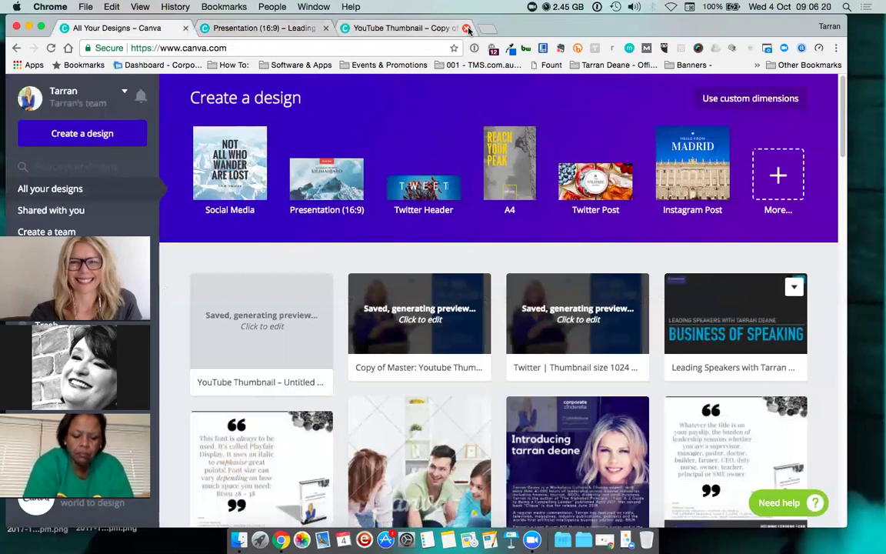
click(467, 28)
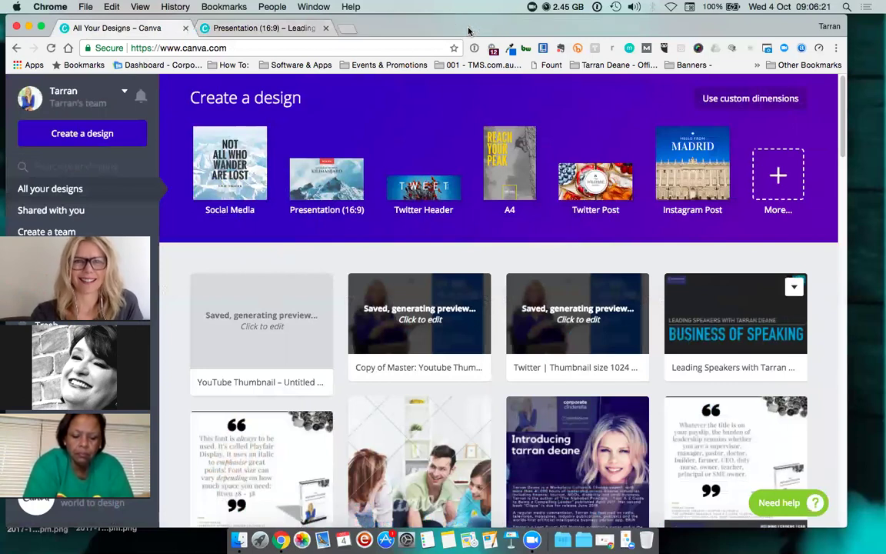
click(326, 29)
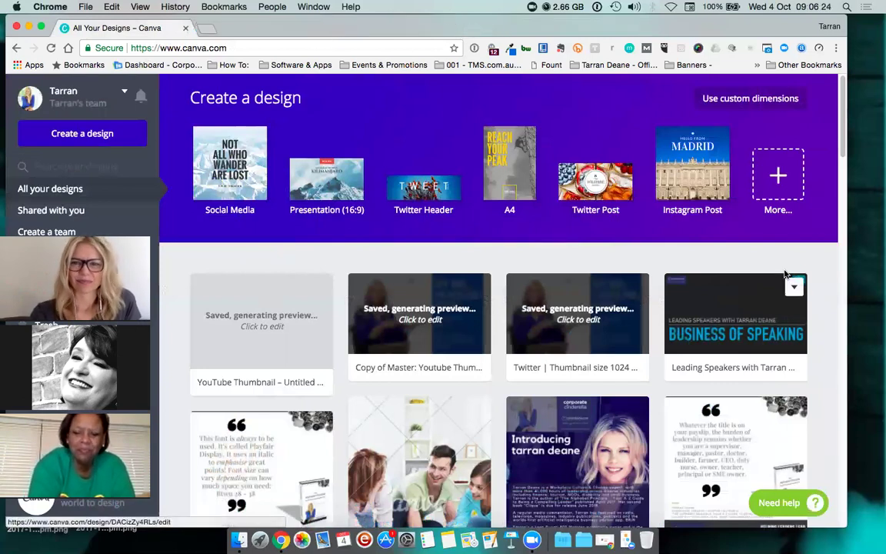
Step: Review the recent posts and the YouTube thumbnail designs in the list of all designs
scroll(829, 259, down, 1)
scroll(829, 259, down, 5)
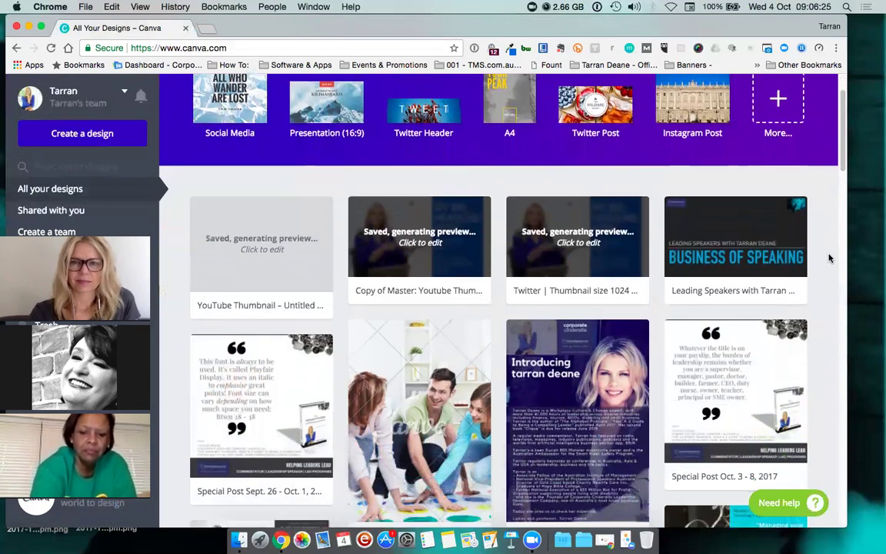
scroll(830, 258, down, 2)
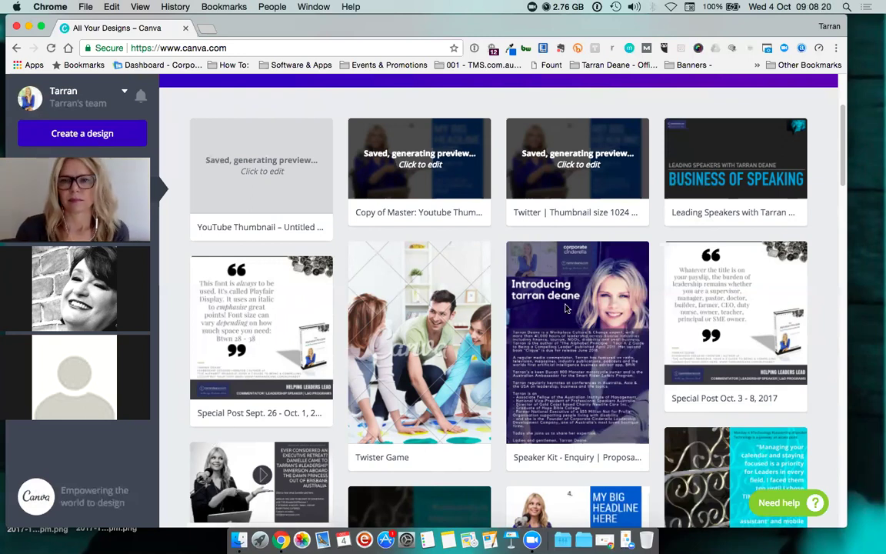
scroll(813, 286, down, 3)
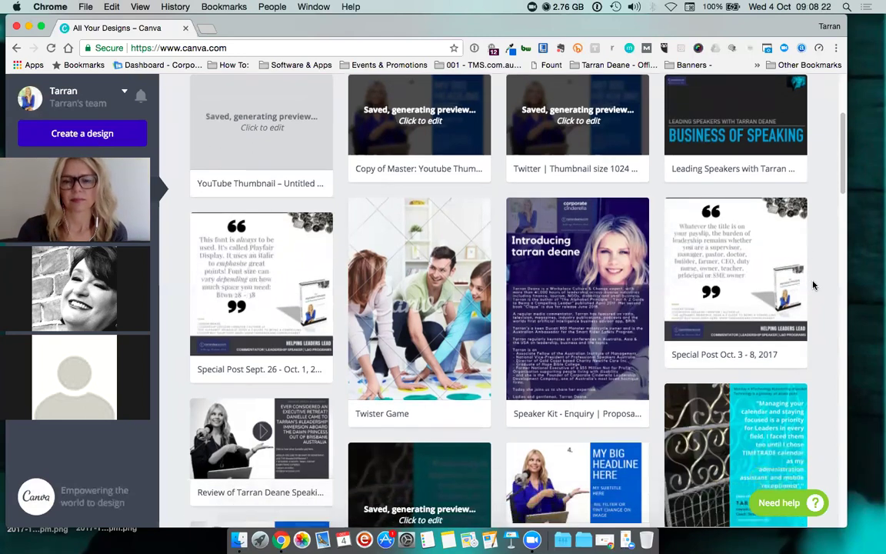
scroll(813, 285, down, 5)
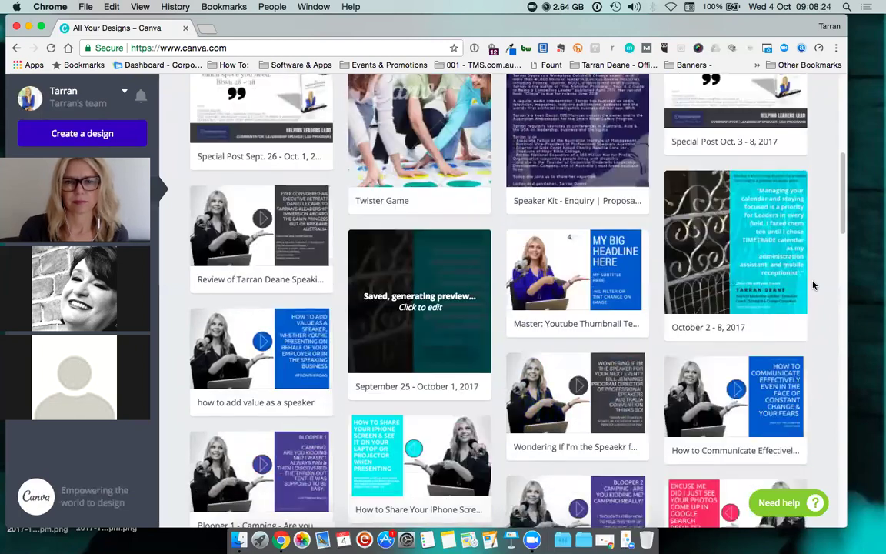
scroll(813, 285, down, 5)
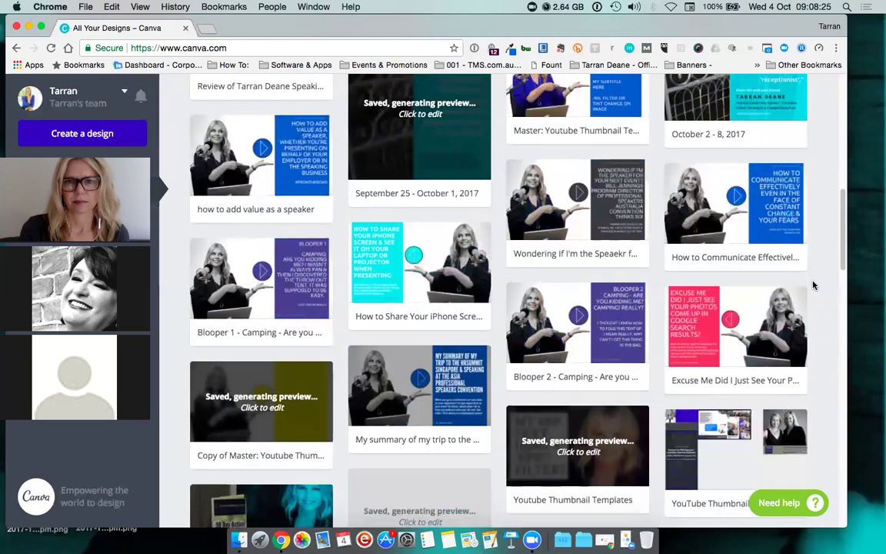
scroll(813, 285, down, 1)
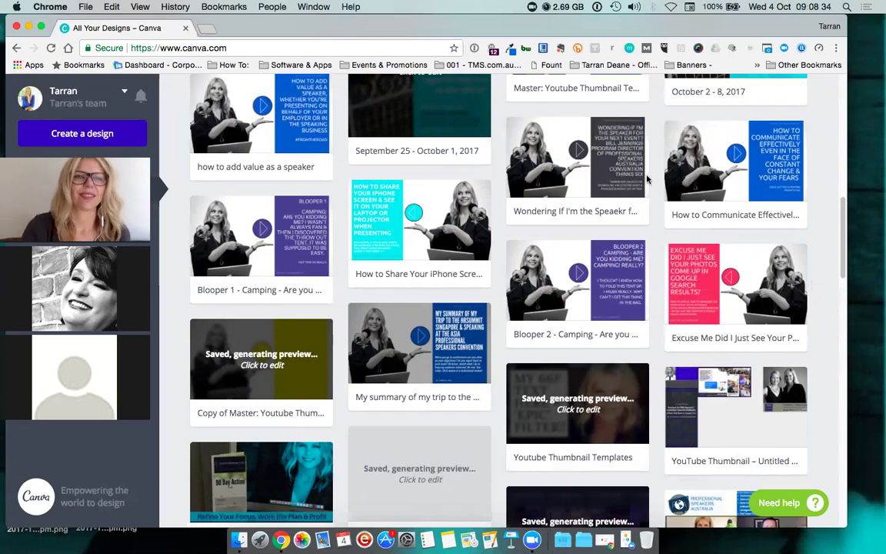
Step: Create a new blank Presentation (16:9) design and reduce the canvas zoom to 25%
click(83, 139)
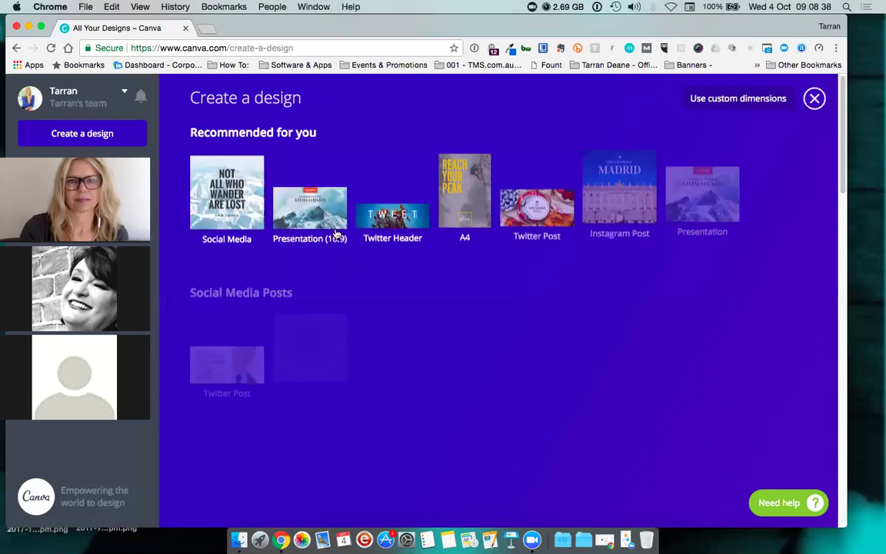
click(329, 223)
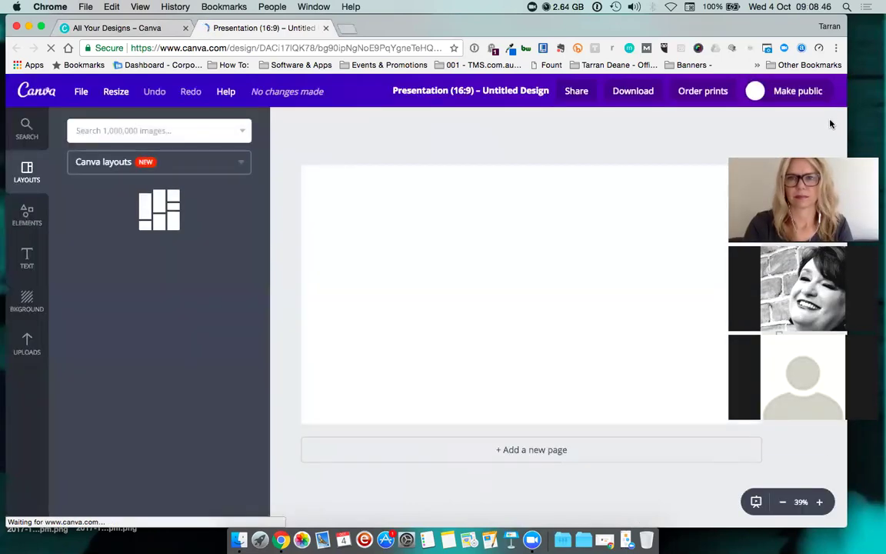
click(783, 502)
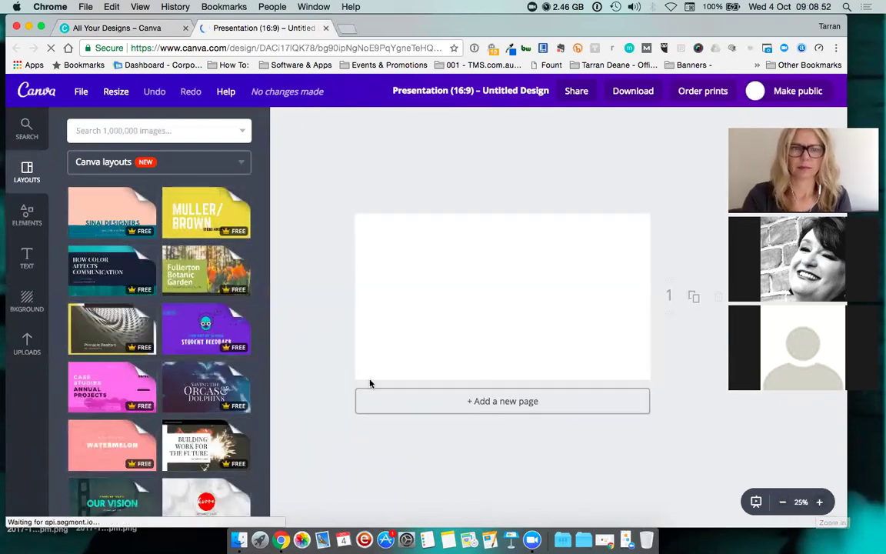
Step: Expand the purple NOOD Production Company Brand Guideline Presentation set among the Canva layouts and examine its individual slide layouts
scroll(186, 287, down, 1)
scroll(186, 287, down, 5)
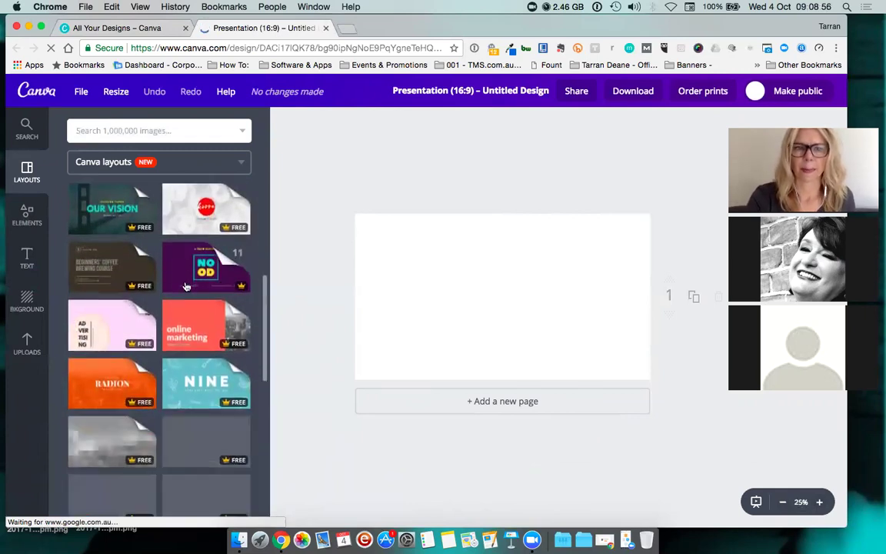
click(229, 262)
scroll(228, 261, down, 8)
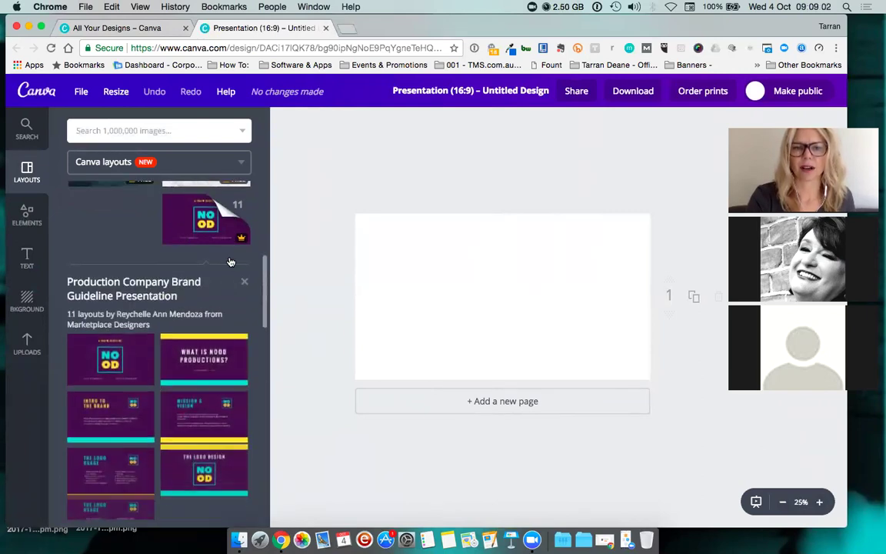
scroll(228, 342, down, 4)
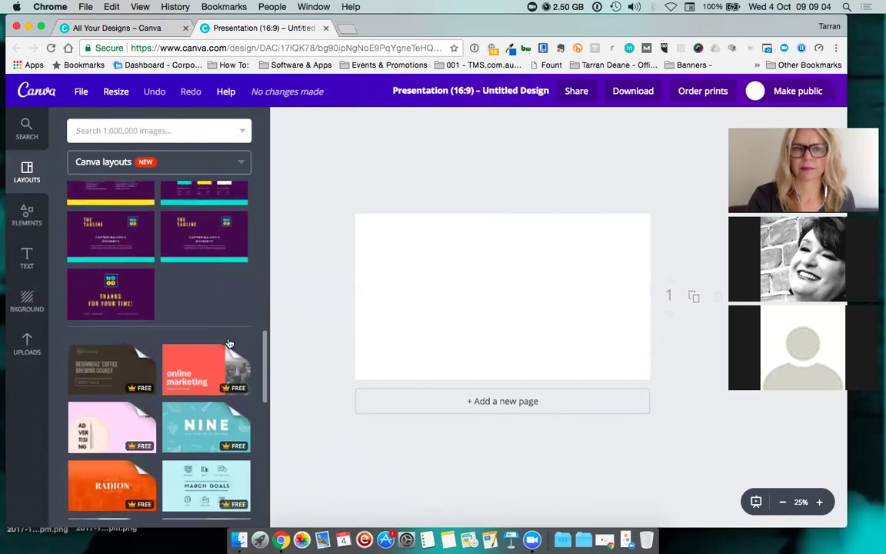
scroll(229, 342, up, 1)
scroll(228, 342, up, 12)
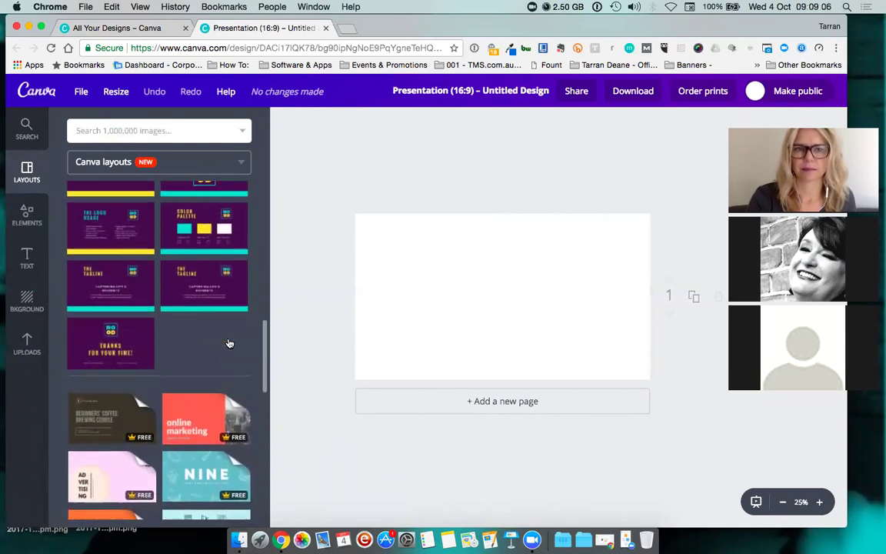
scroll(228, 341, down, 2)
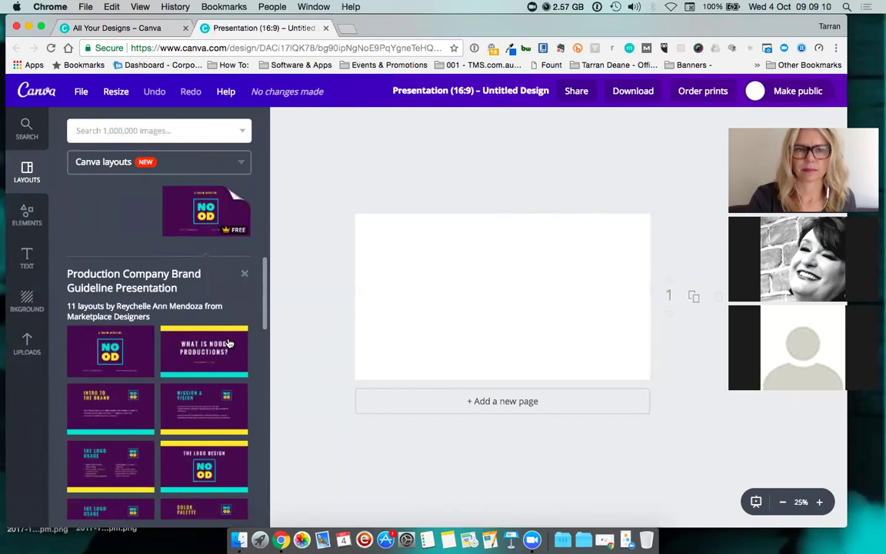
scroll(229, 342, down, 5)
scroll(228, 343, down, 2)
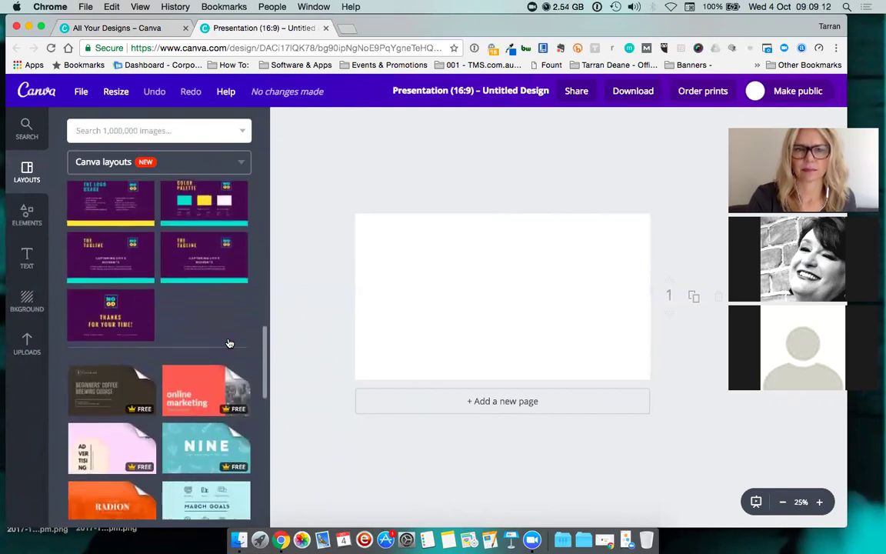
scroll(228, 341, up, 4)
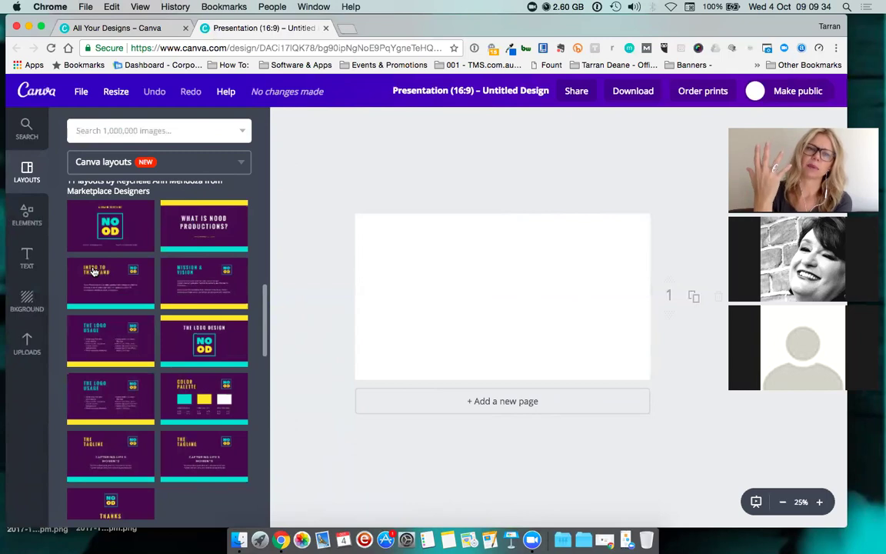
Step: Browse the folders of uploaded images, open the YouTube thumbnail folder and review the images stored in it
click(27, 342)
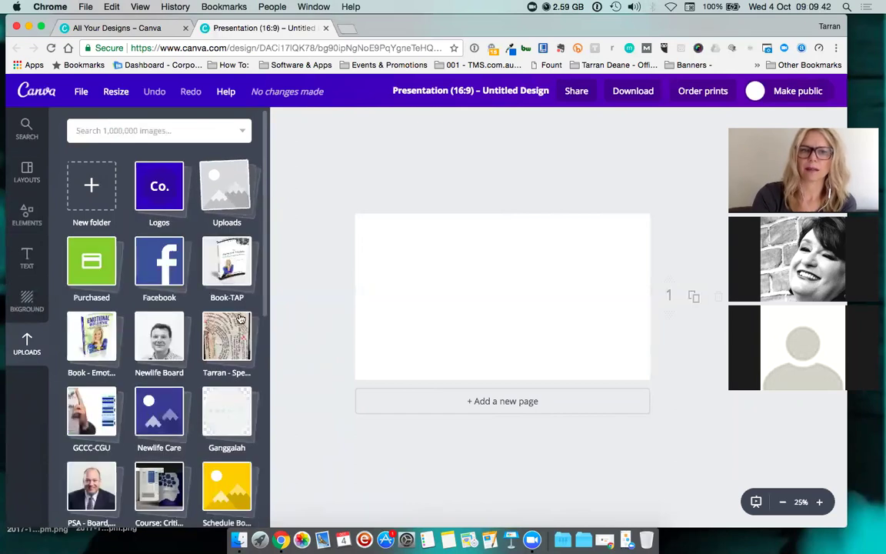
scroll(240, 319, down, 2)
scroll(240, 319, down, 5)
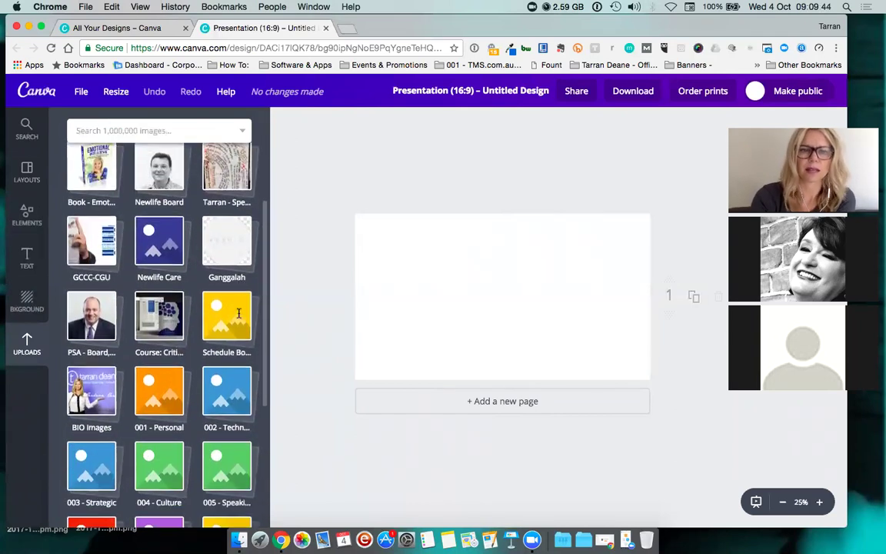
scroll(240, 319, up, 1)
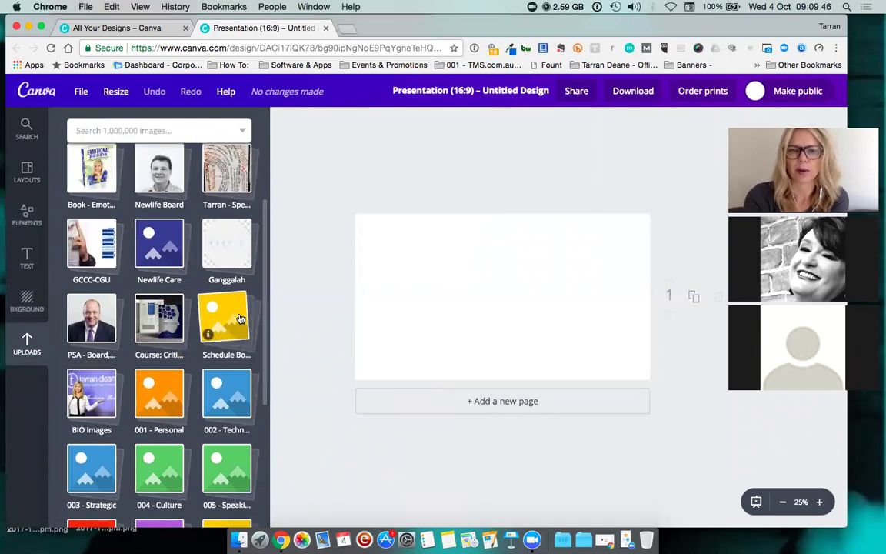
scroll(240, 319, down, 6)
scroll(240, 319, down, 2)
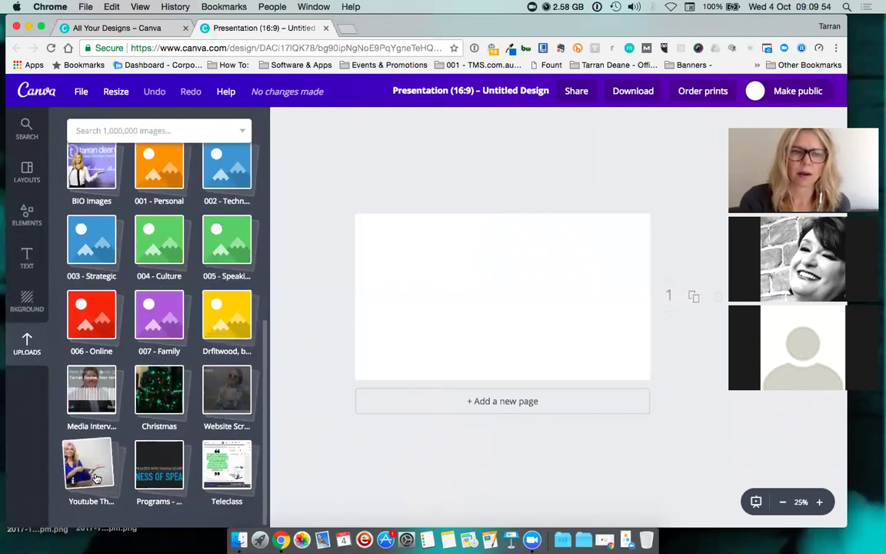
scroll(95, 477, down, 3)
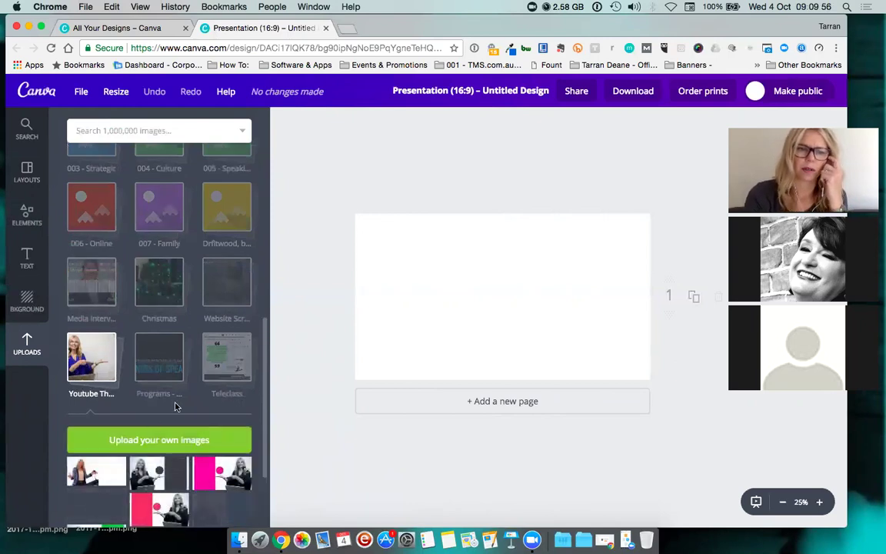
scroll(175, 407, down, 1)
scroll(176, 407, down, 2)
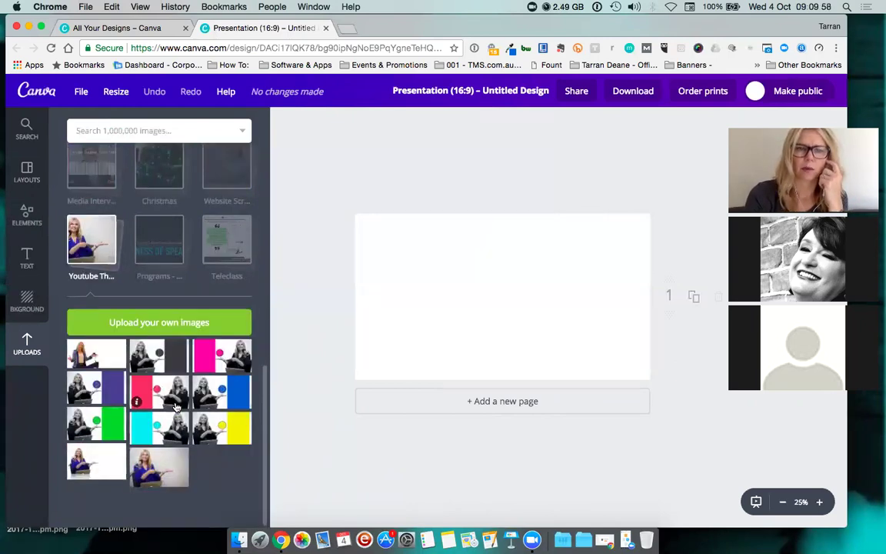
Step: Open the file chooser for uploading own images to the YouTube thumbnail folder and close it without choosing a file
scroll(176, 407, up, 1)
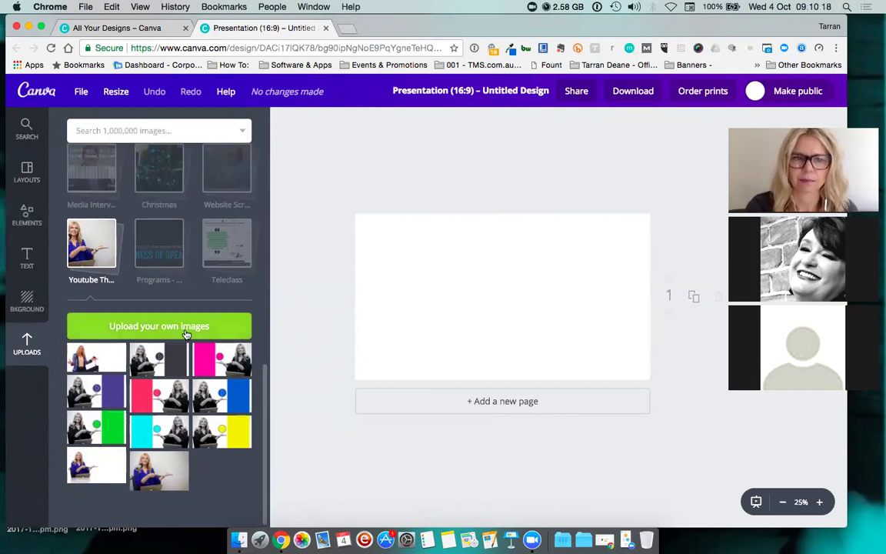
click(133, 317)
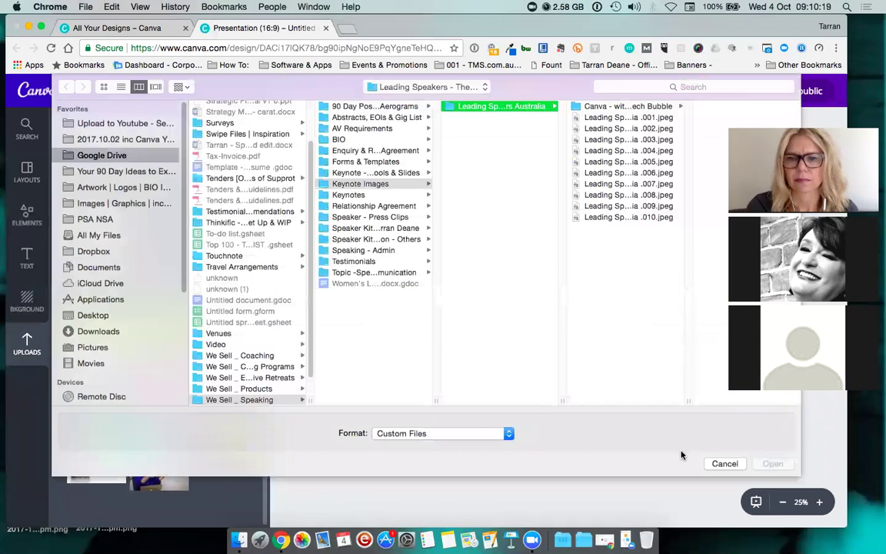
click(725, 464)
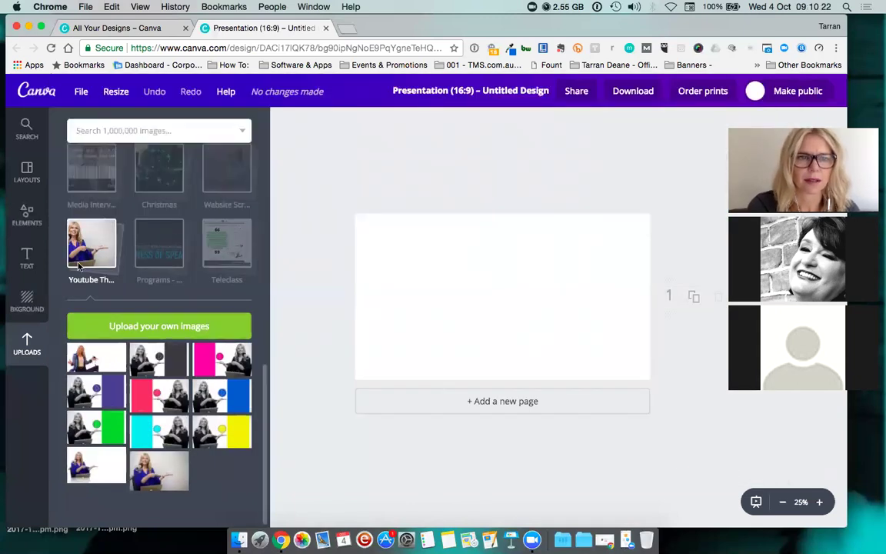